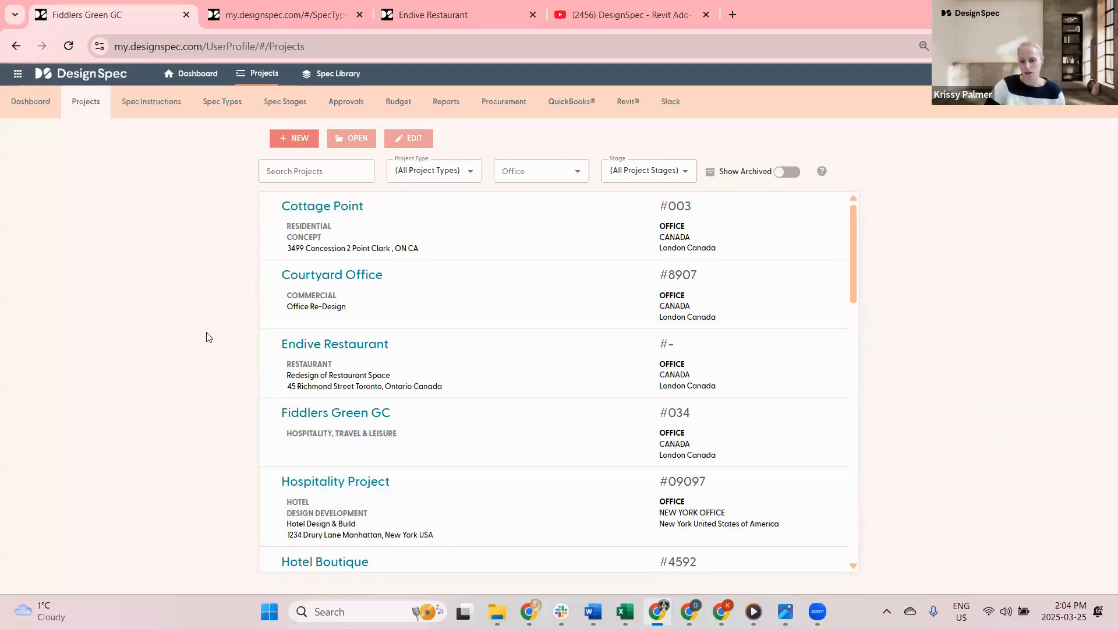
- Open the Fiddlers Green GC project from the projects list
{"action": "left_click", "coordinate": [319, 413]}
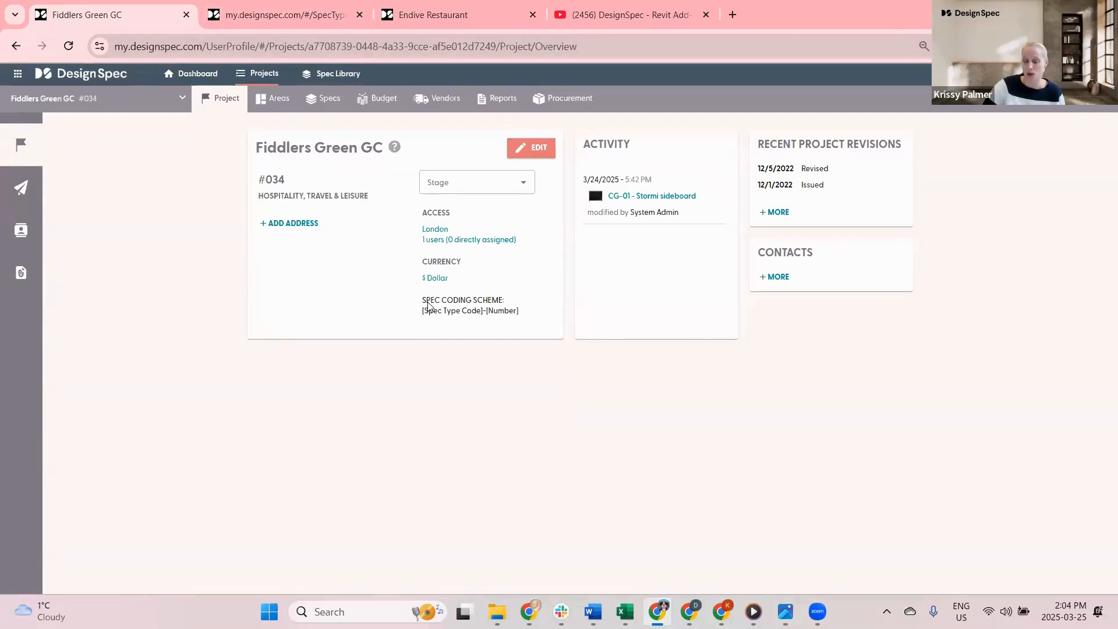
- Examine the Chair spec type's code prefix and default category in the Spec Types settings, closing the open Spec Categories list first
{"action": "left_click", "coordinate": [282, 17]}
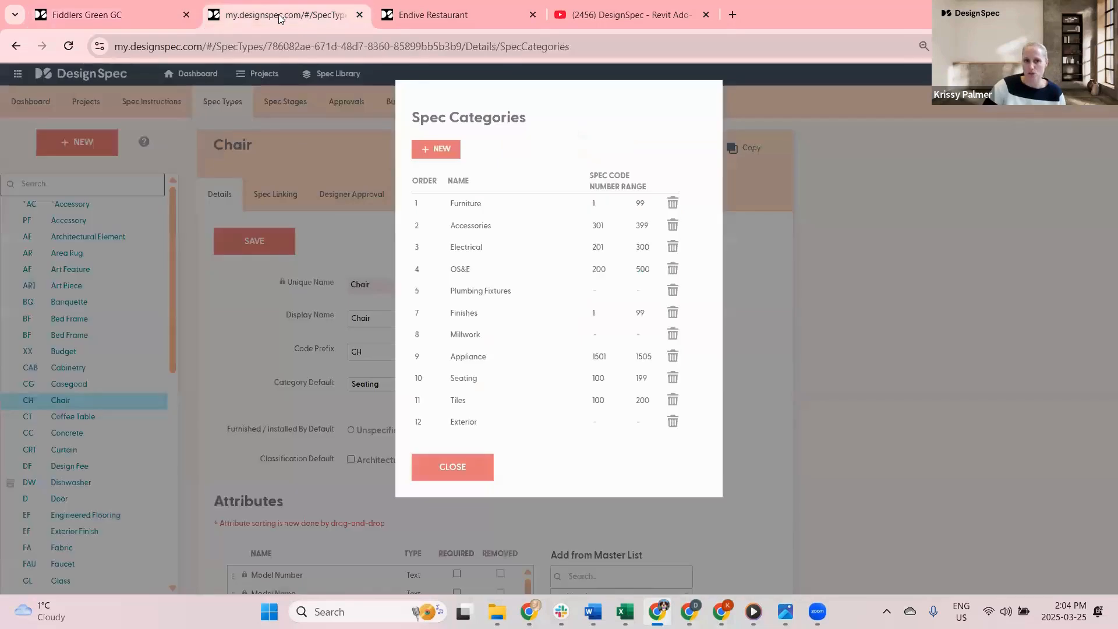
{"action": "left_click", "coordinate": [459, 466]}
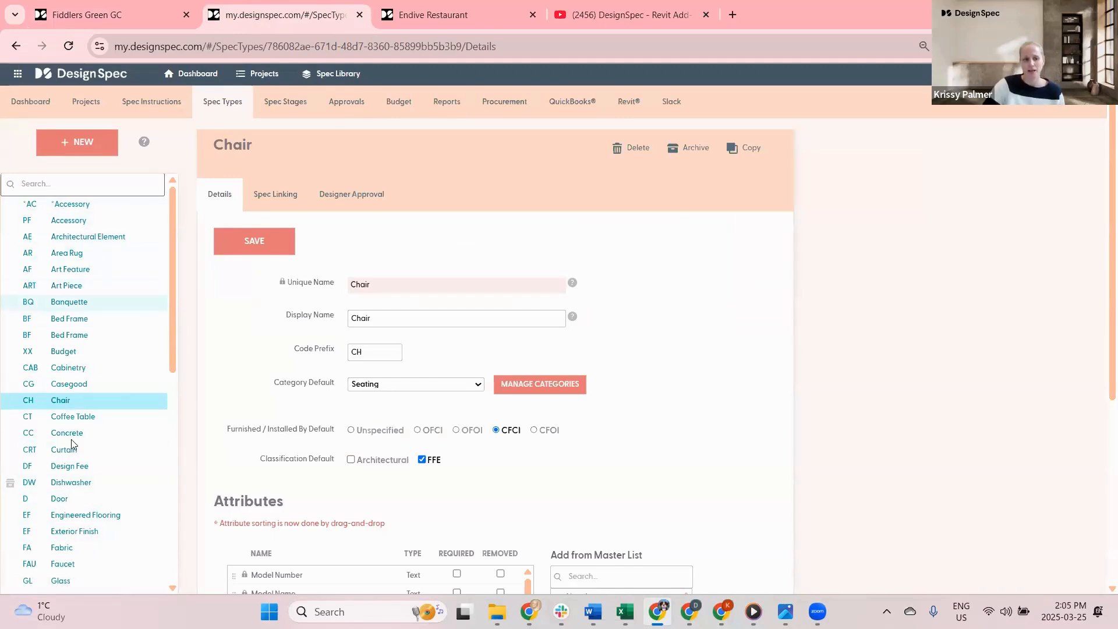
{"action": "left_click", "coordinate": [370, 355]}
{"action": "left_click_drag", "start_coordinate": [370, 354], "coordinate": [339, 355]}
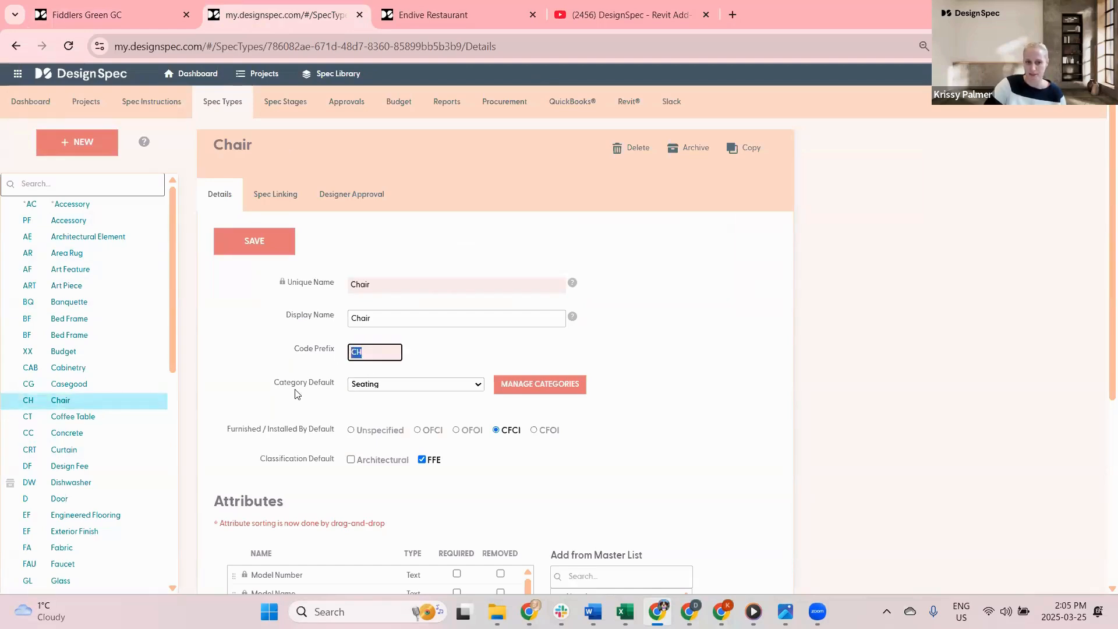
{"action": "left_click", "coordinate": [276, 362]}
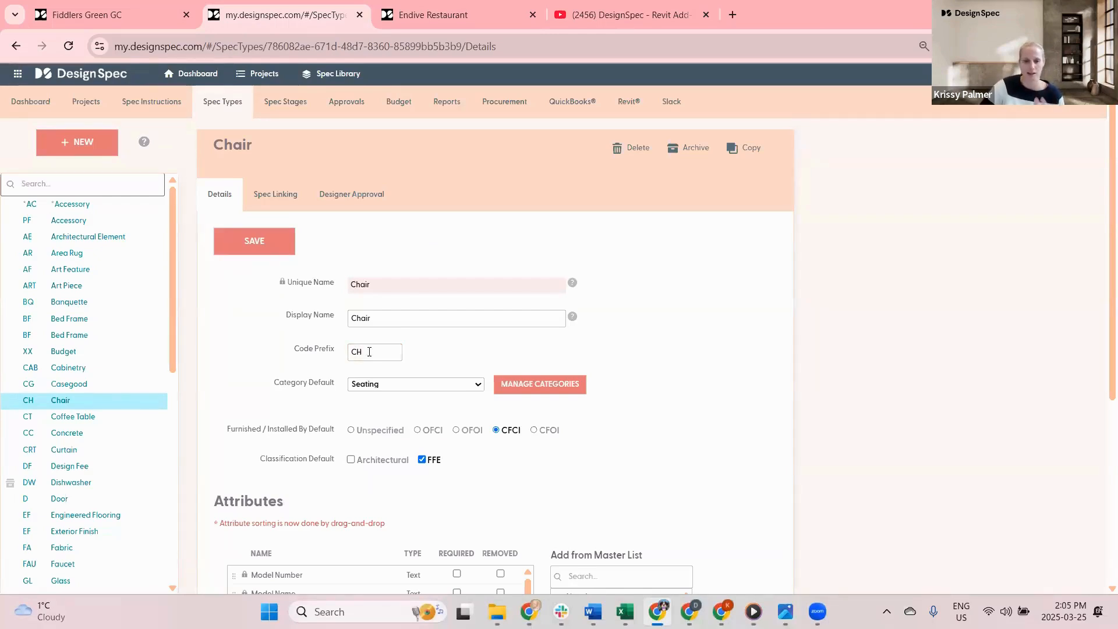
{"action": "left_click_drag", "start_coordinate": [386, 352], "coordinate": [294, 374]}
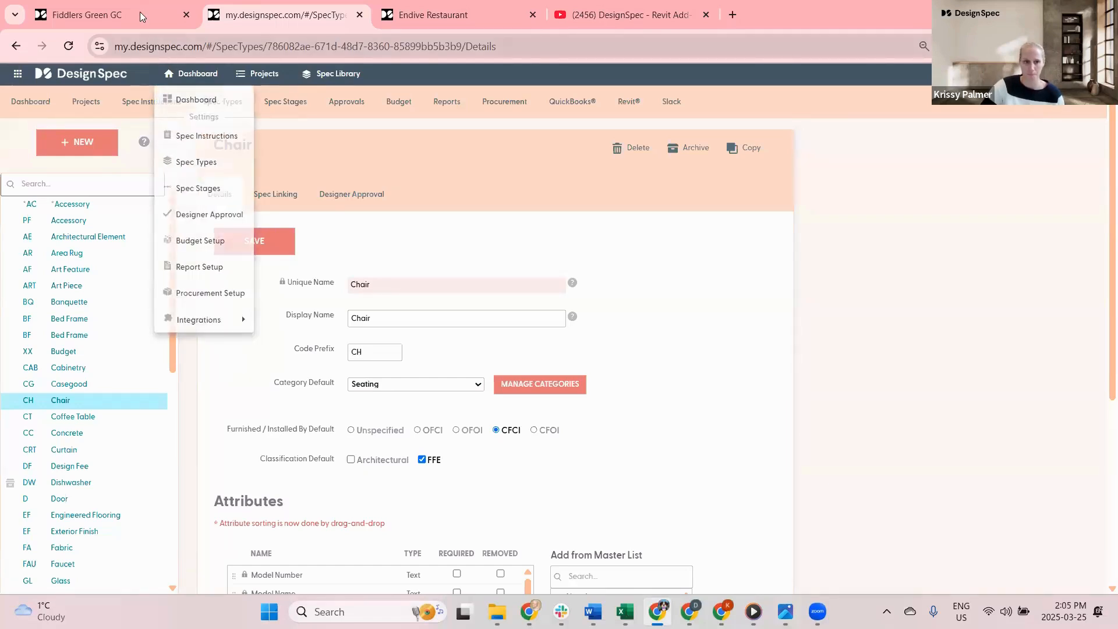
{"action": "left_click_drag", "start_coordinate": [367, 352], "coordinate": [344, 355]}
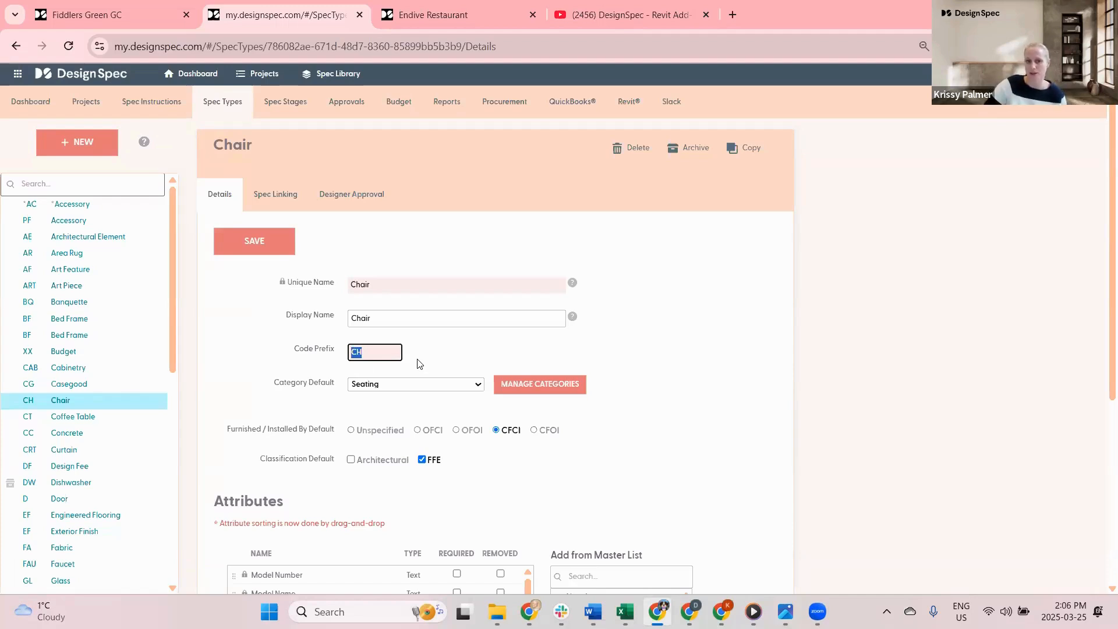
{"action": "left_click", "coordinate": [471, 347]}
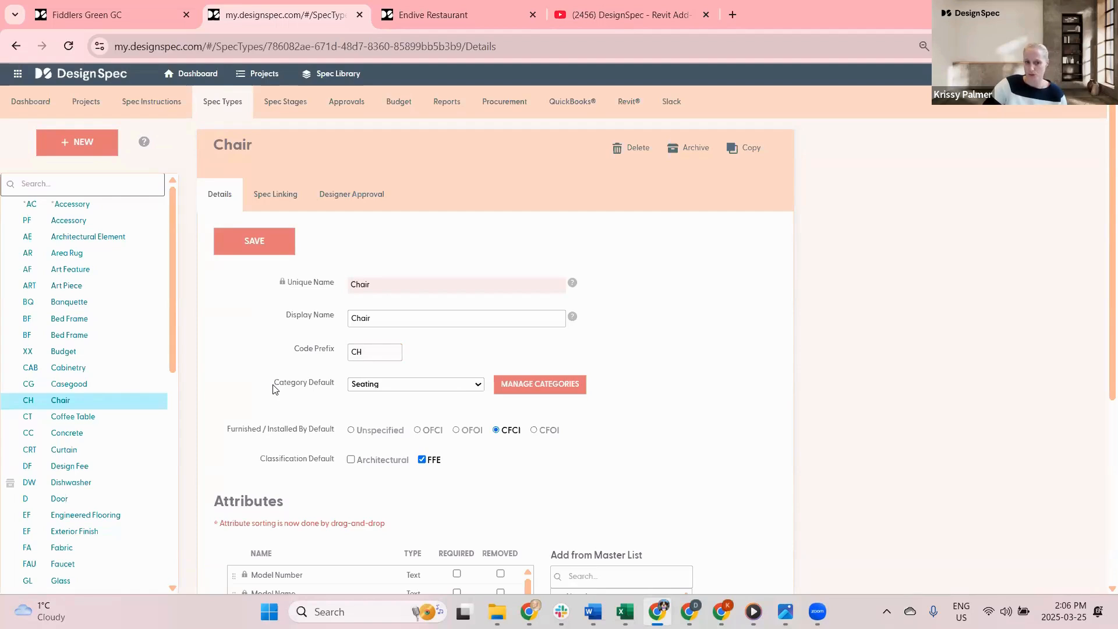
{"action": "left_click_drag", "start_coordinate": [274, 384], "coordinate": [286, 406]}
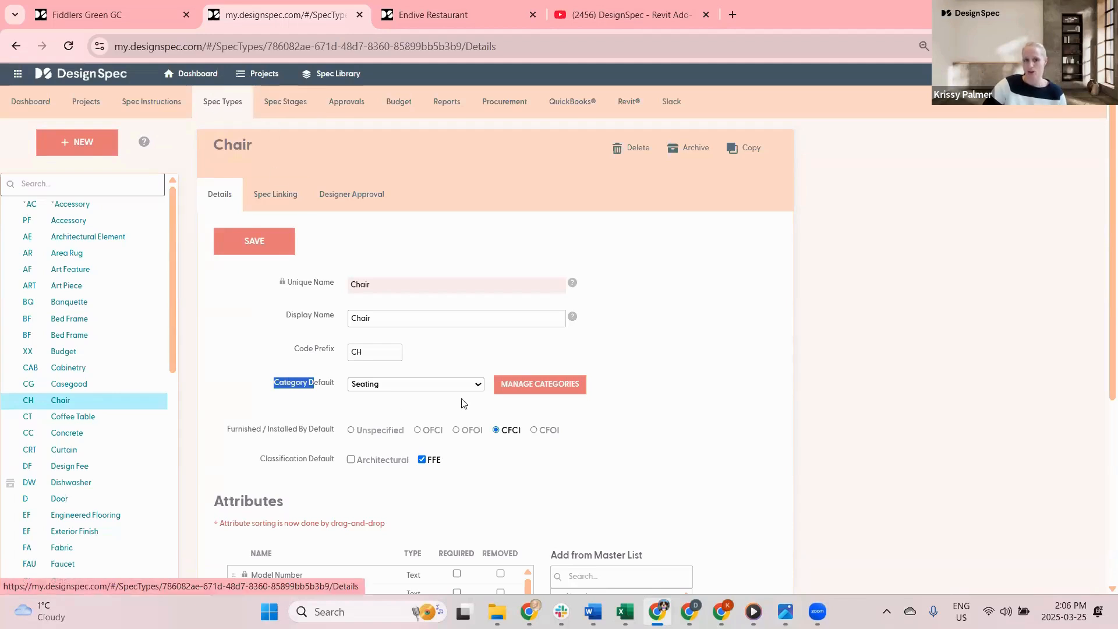
- Review the spec code number ranges of the Plumbing Fixtures and Seating categories in the managed categories list, leaving the values as they are
{"action": "left_click", "coordinate": [532, 386]}
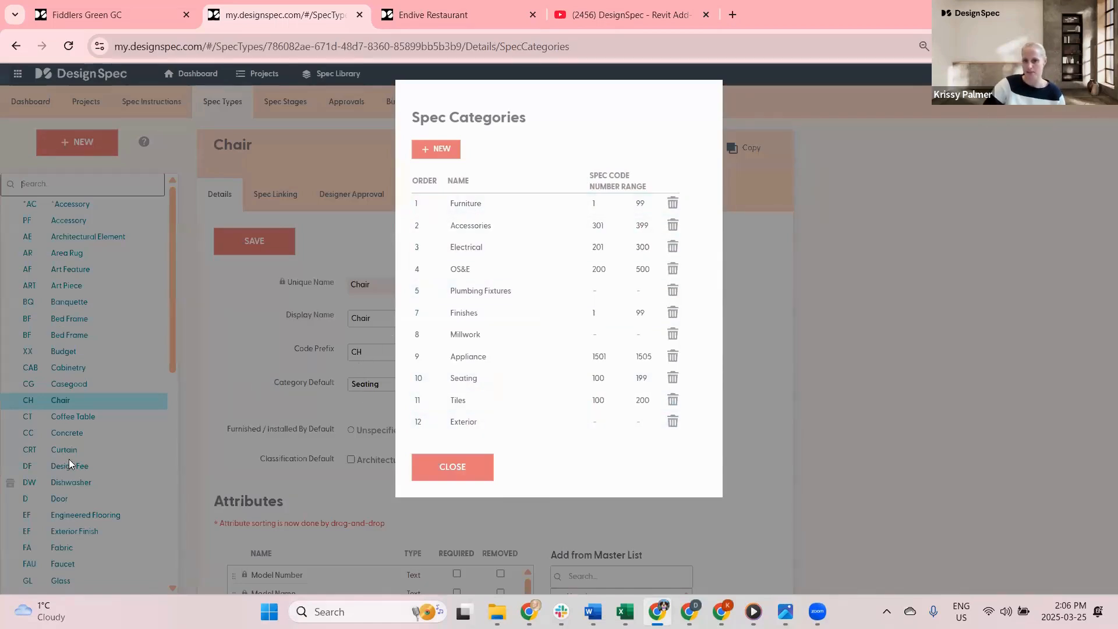
{"action": "left_click", "coordinate": [601, 293]}
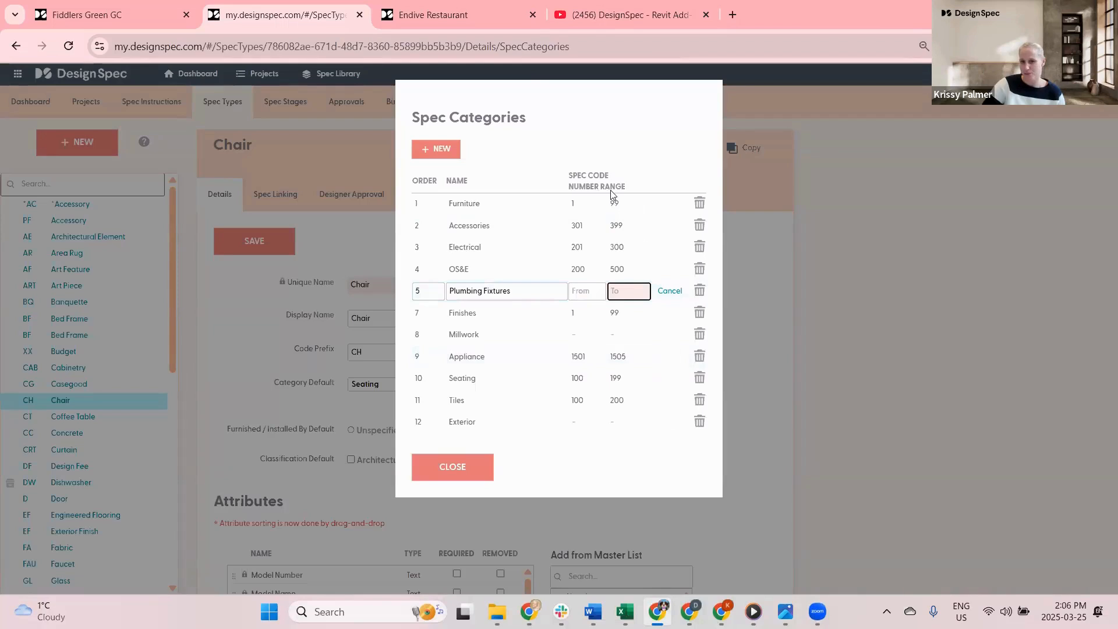
{"action": "left_click", "coordinate": [579, 292]}
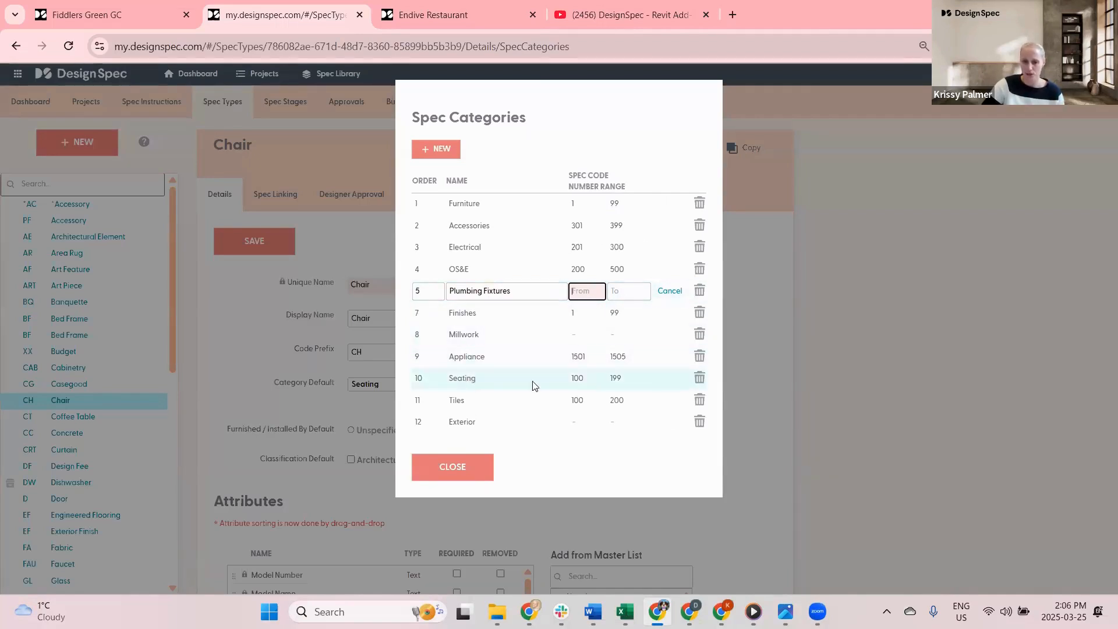
{"action": "left_click", "coordinate": [587, 377]}
{"action": "left_click", "coordinate": [587, 376]}
{"action": "left_click_drag", "start_coordinate": [587, 377], "coordinate": [574, 379]}
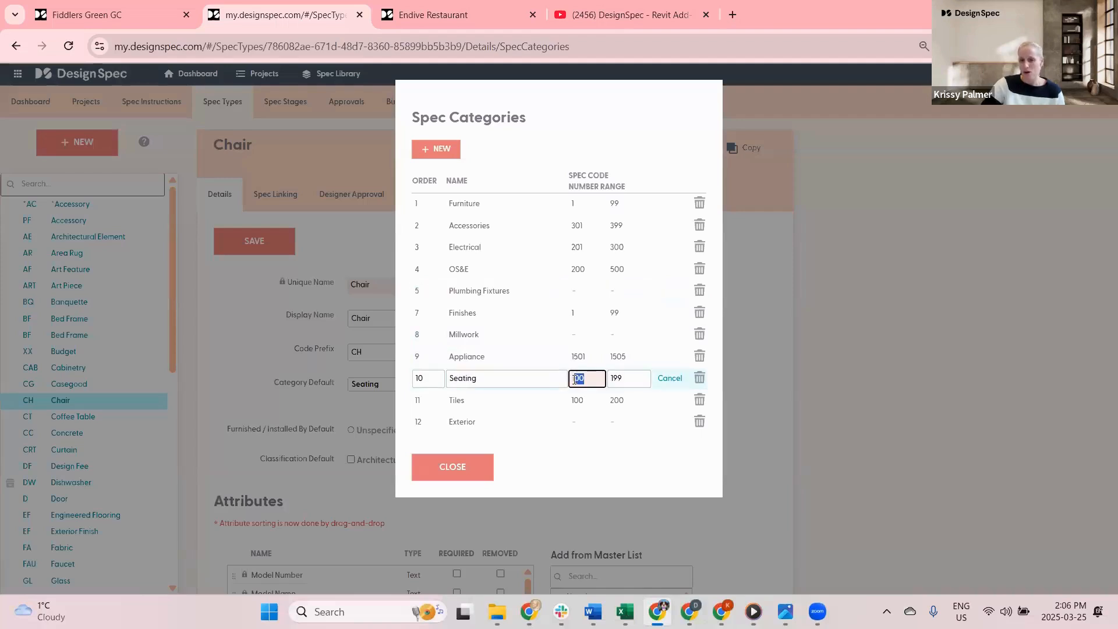
{"action": "left_click", "coordinate": [605, 143]}
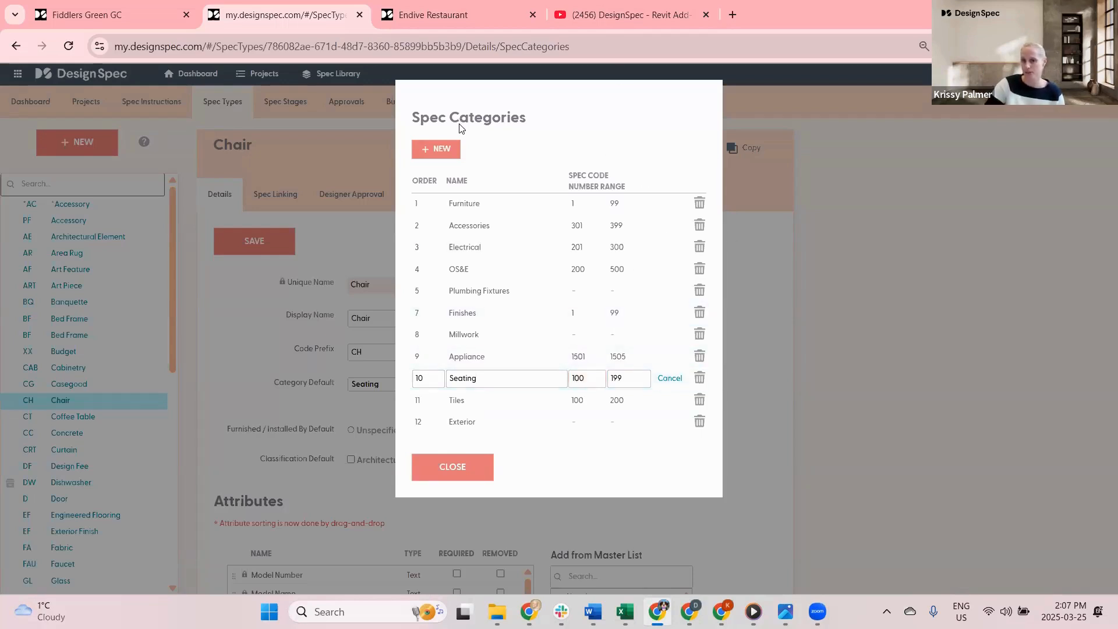
{"action": "left_click", "coordinate": [464, 473]}
- Open the Fiddlers Green GC project's details for editing at its spec code settings
{"action": "left_click", "coordinate": [119, 12]}
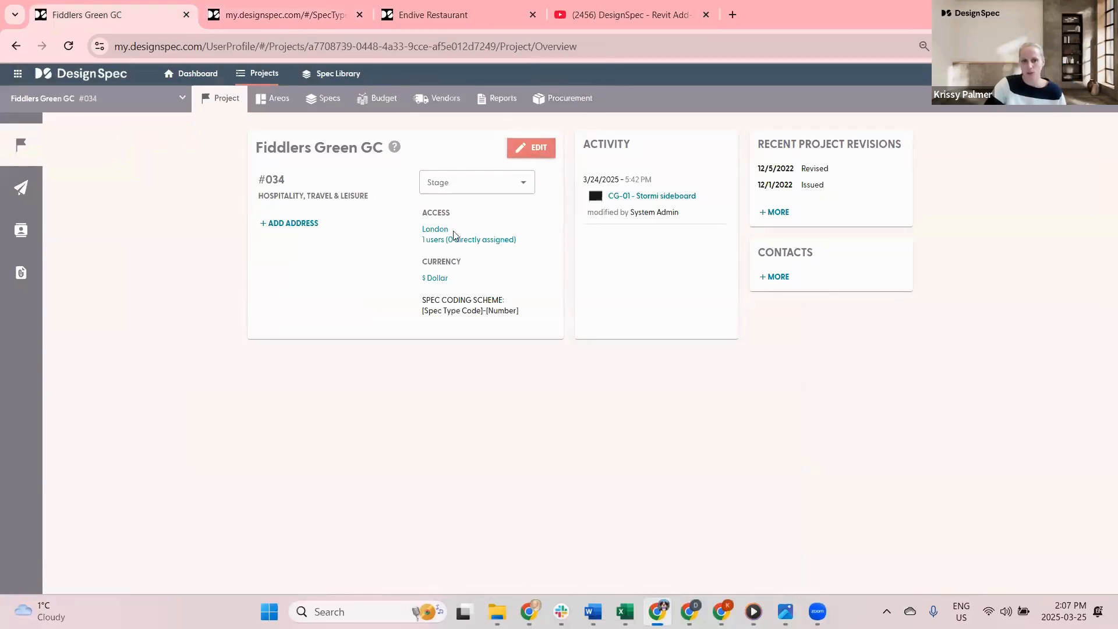
{"action": "left_click", "coordinate": [527, 149]}
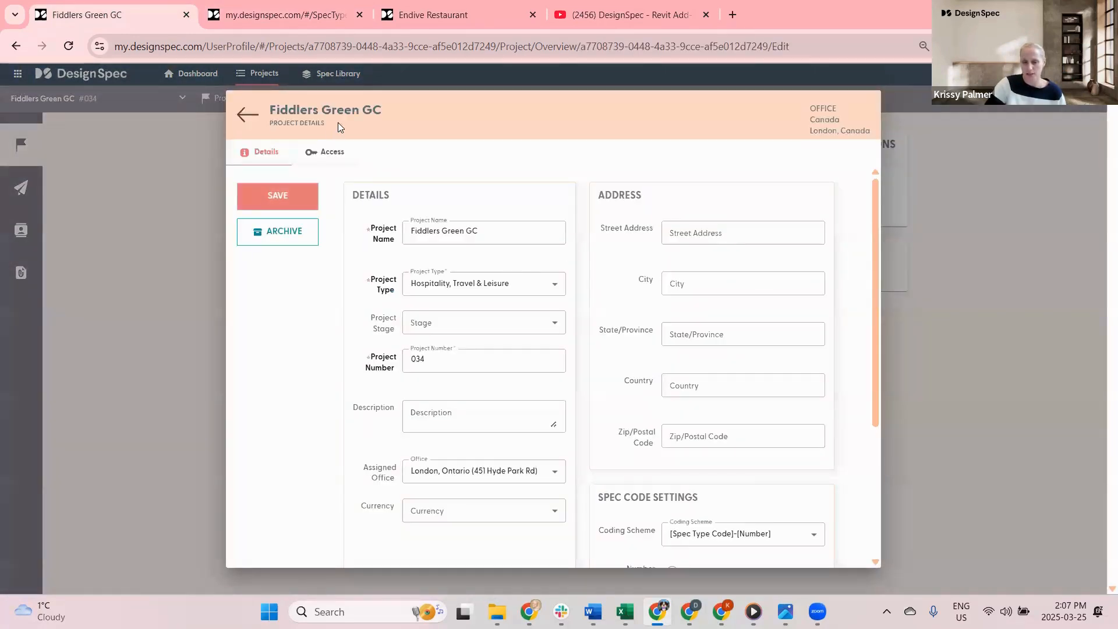
{"action": "scroll", "coordinate": [617, 356], "scroll_direction": "down", "scroll_amount": 3}
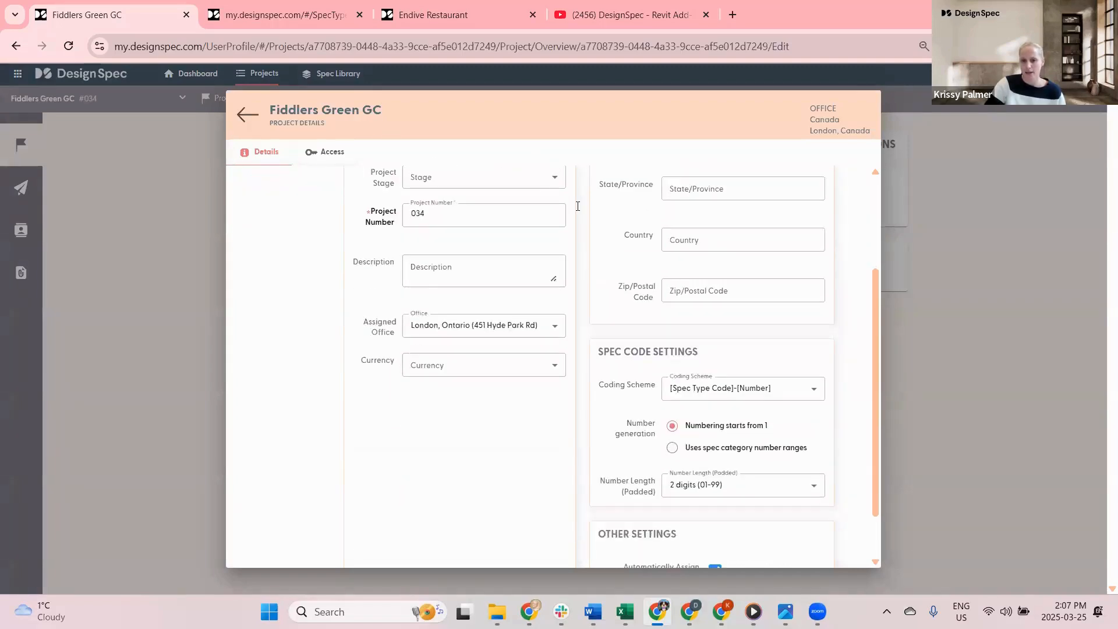
{"action": "scroll", "coordinate": [594, 484], "scroll_direction": "down", "scroll_amount": 2}
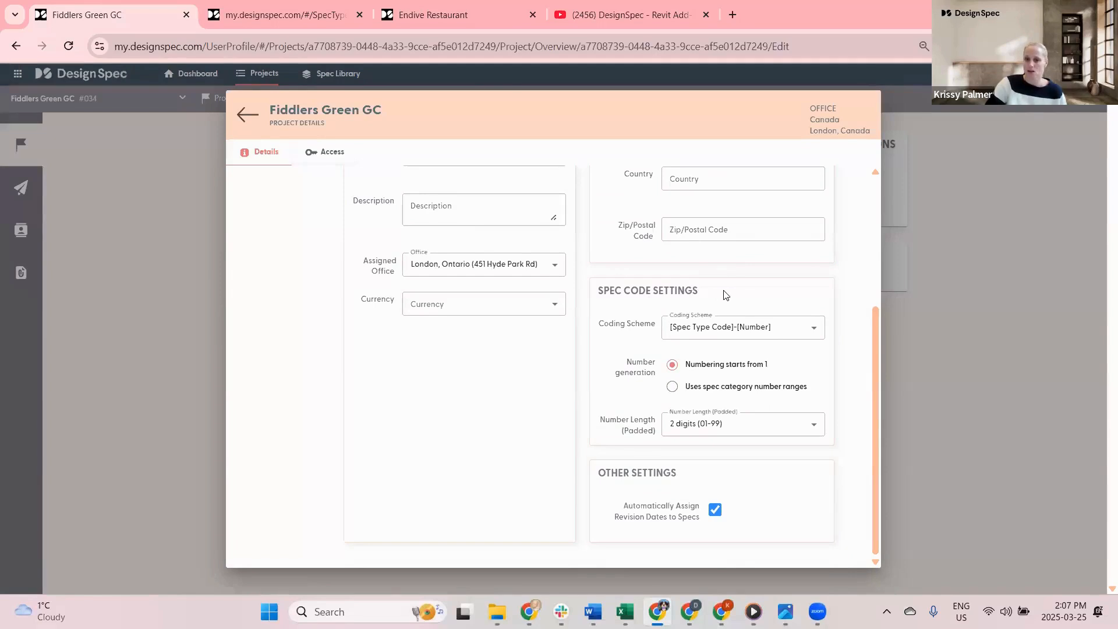
- Try the [Area Code]-[Number]-[Spec Type Code] coding scheme, both number generation modes, and look through the padded number length choices
{"action": "left_click", "coordinate": [720, 329]}
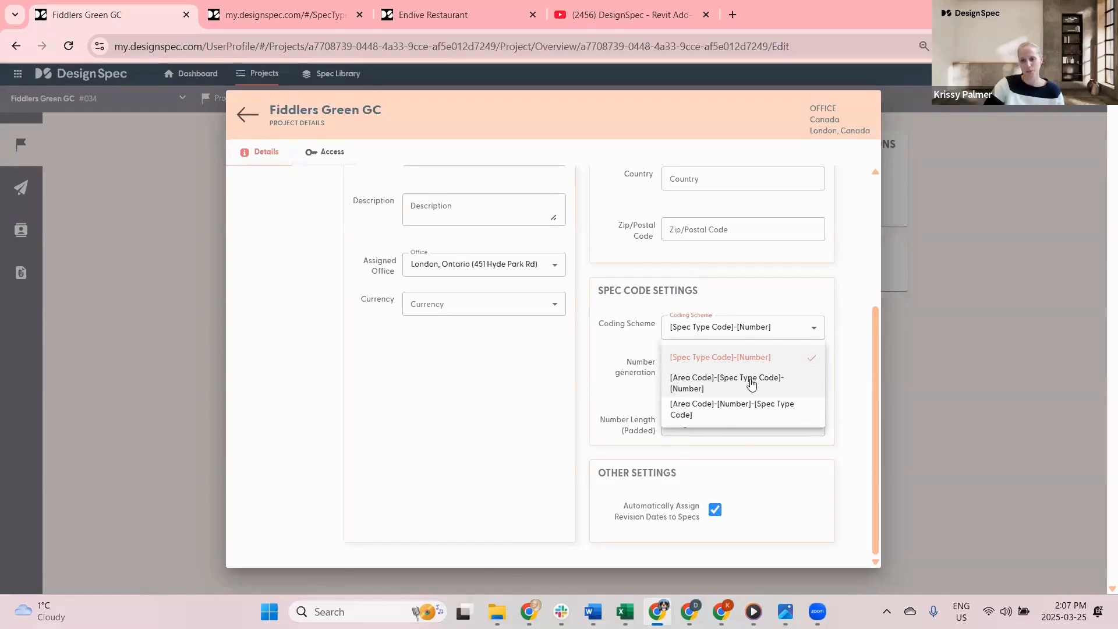
{"action": "left_click", "coordinate": [691, 412]}
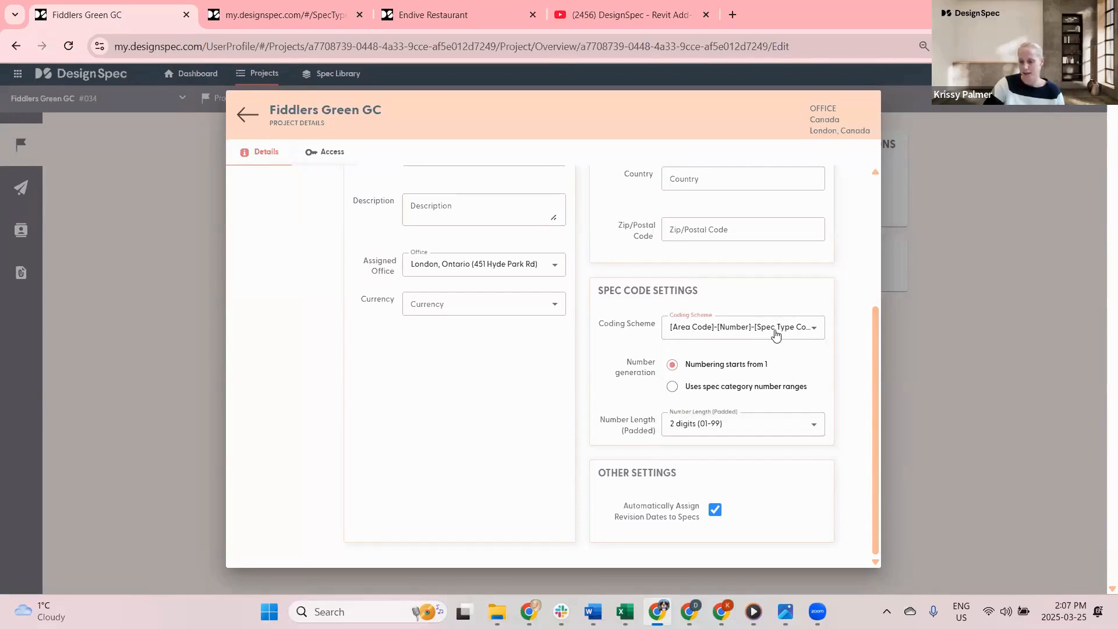
{"action": "left_click", "coordinate": [674, 388]}
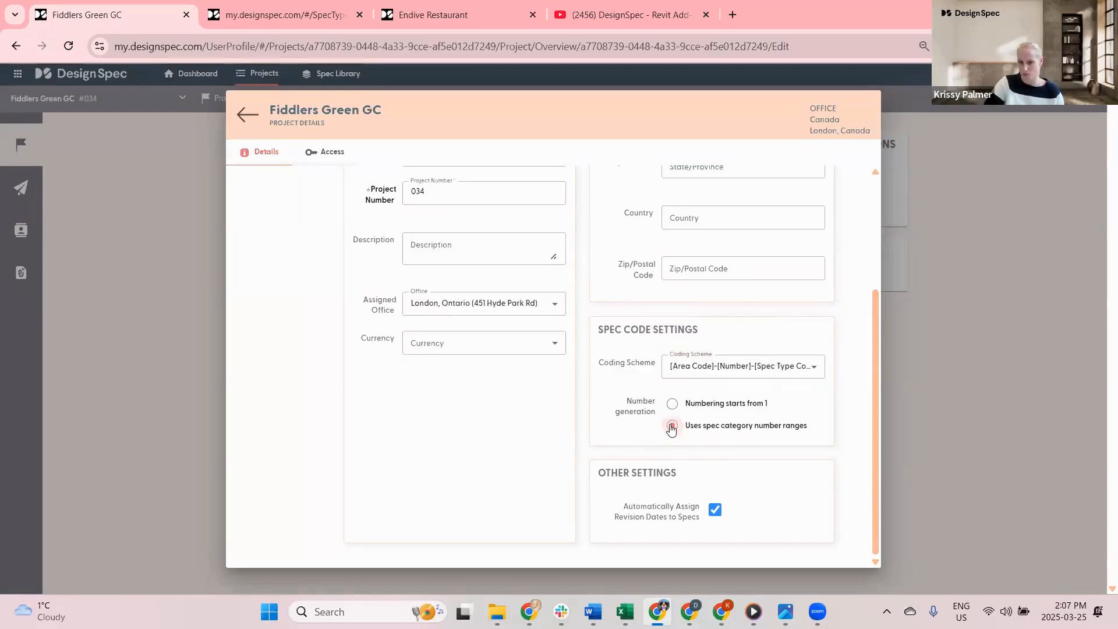
{"action": "left_click", "coordinate": [672, 403]}
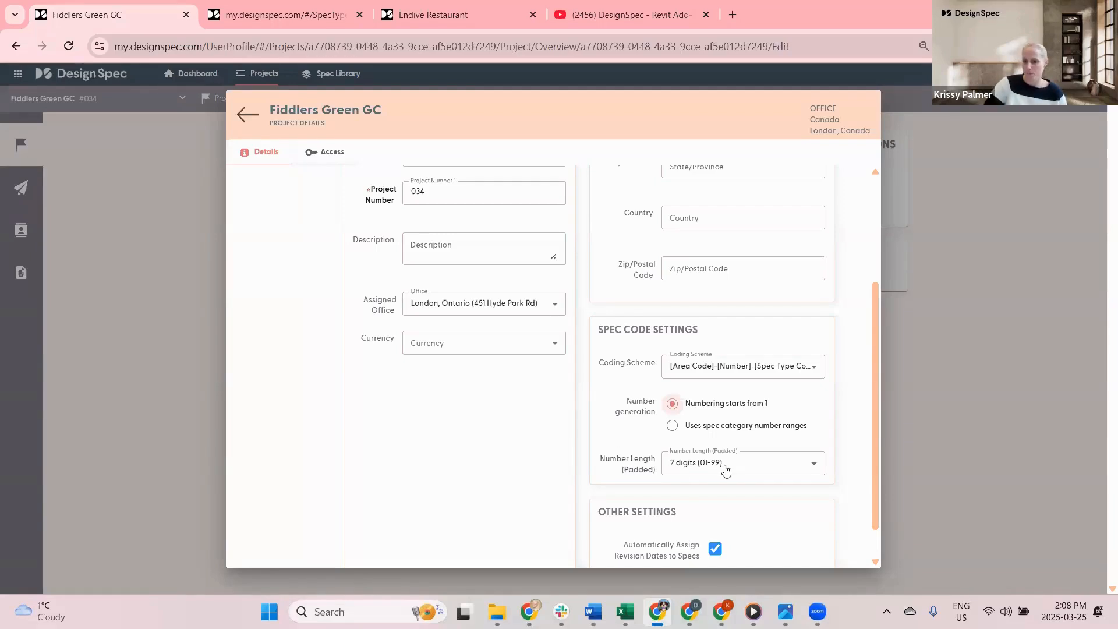
{"action": "left_click", "coordinate": [725, 469]}
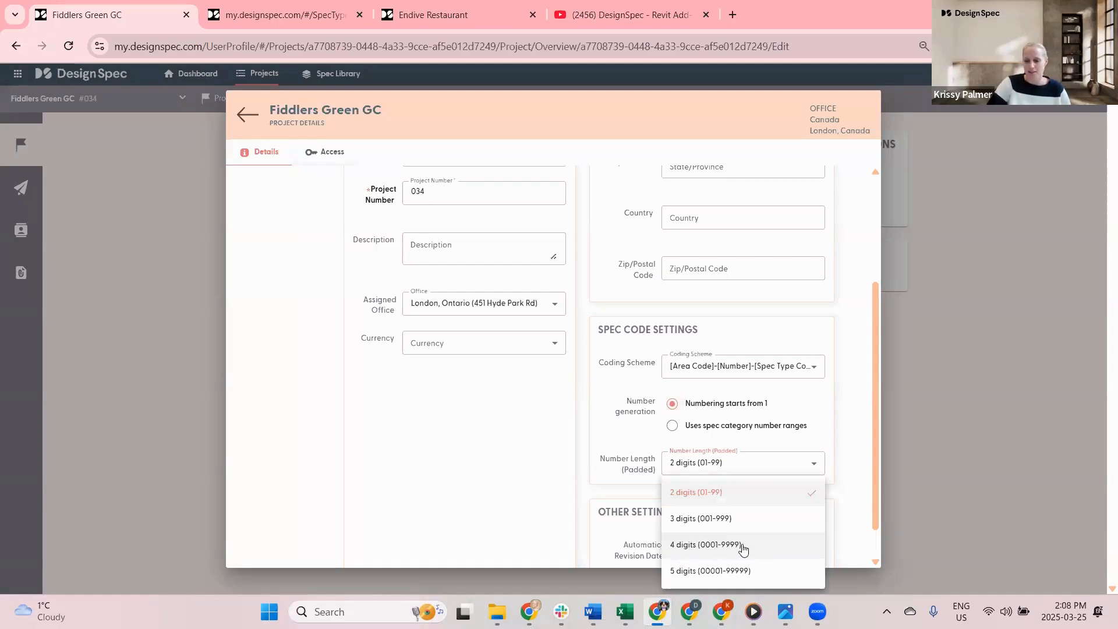
{"action": "left_click", "coordinate": [855, 404]}
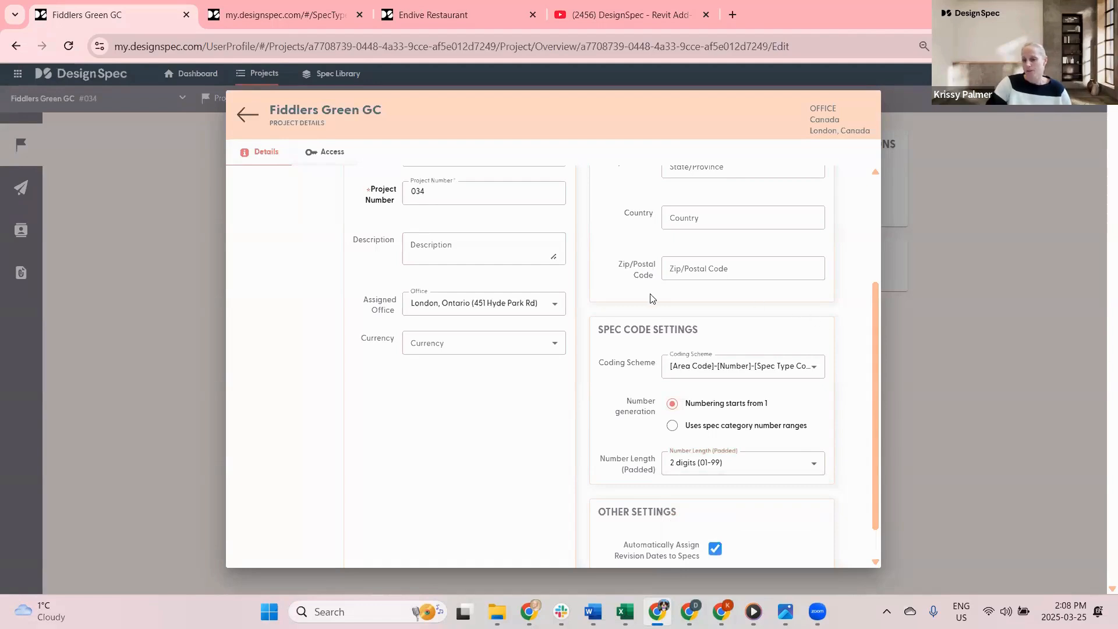
- Set the coding scheme to [Spec Type Code]-[Number] with numbers from the spec category ranges, and save the project
{"action": "left_click", "coordinate": [683, 374]}
{"action": "left_click", "coordinate": [698, 395]}
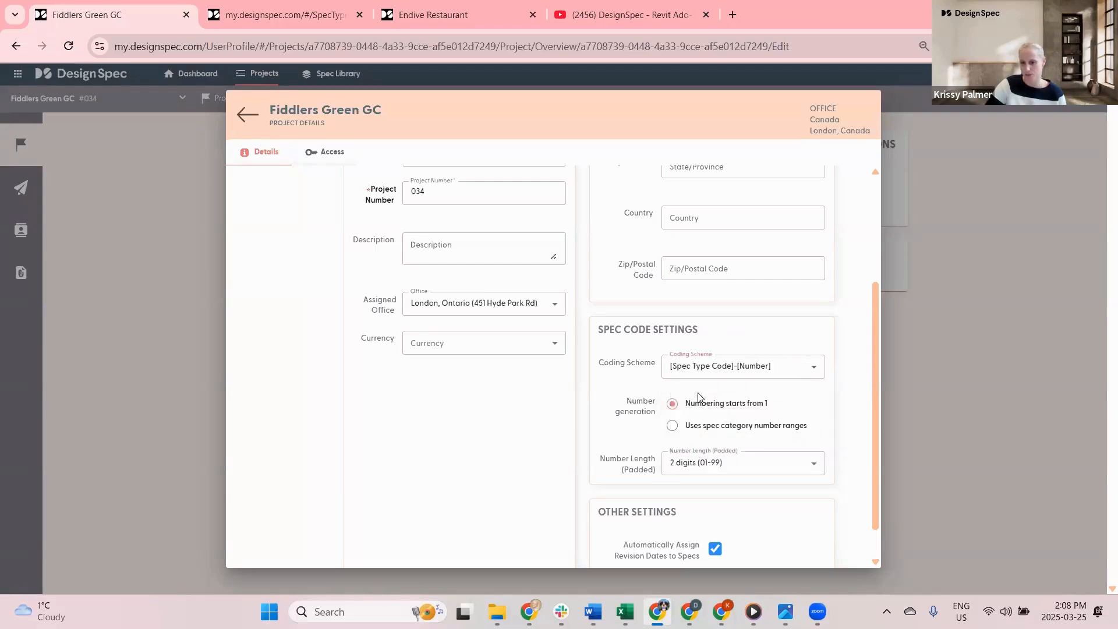
{"action": "left_click", "coordinate": [674, 427]}
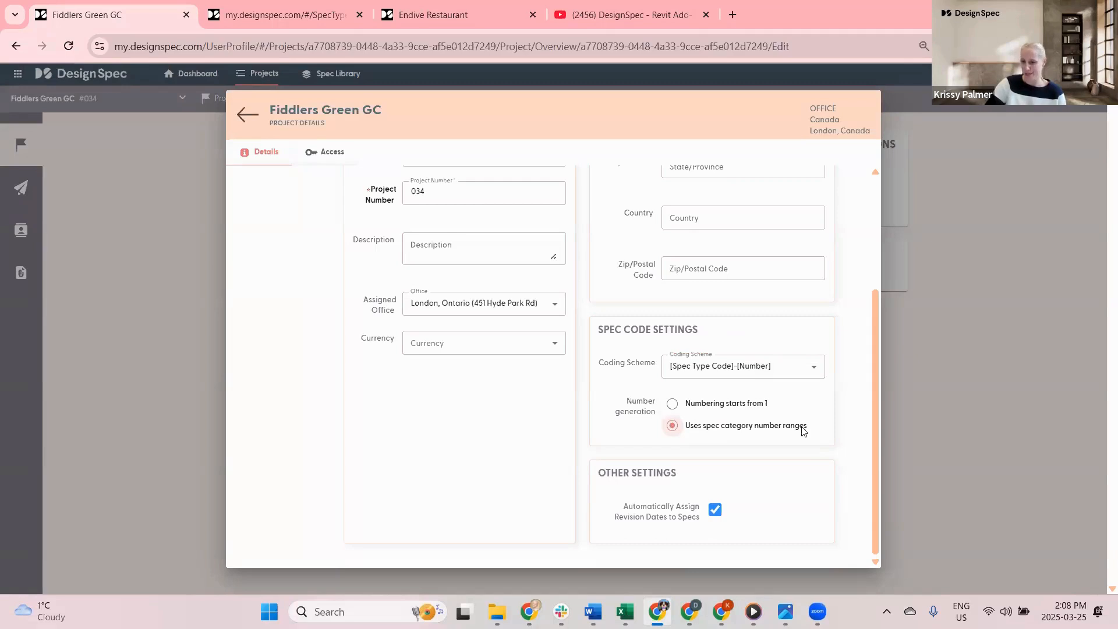
{"action": "scroll", "coordinate": [374, 249], "scroll_direction": "up", "scroll_amount": 3}
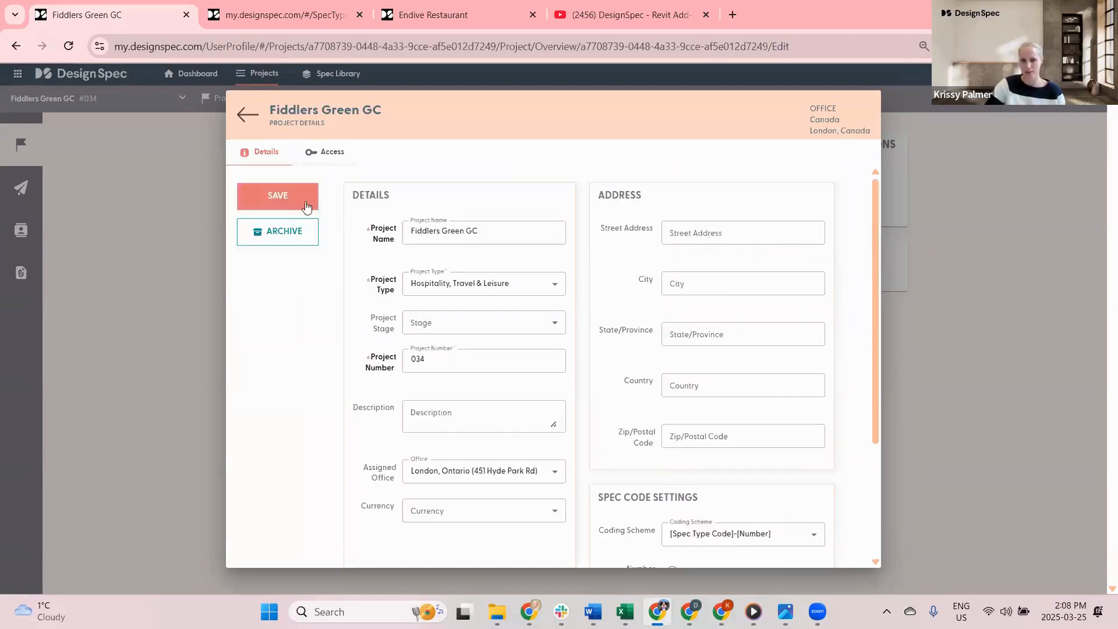
{"action": "left_click", "coordinate": [280, 196]}
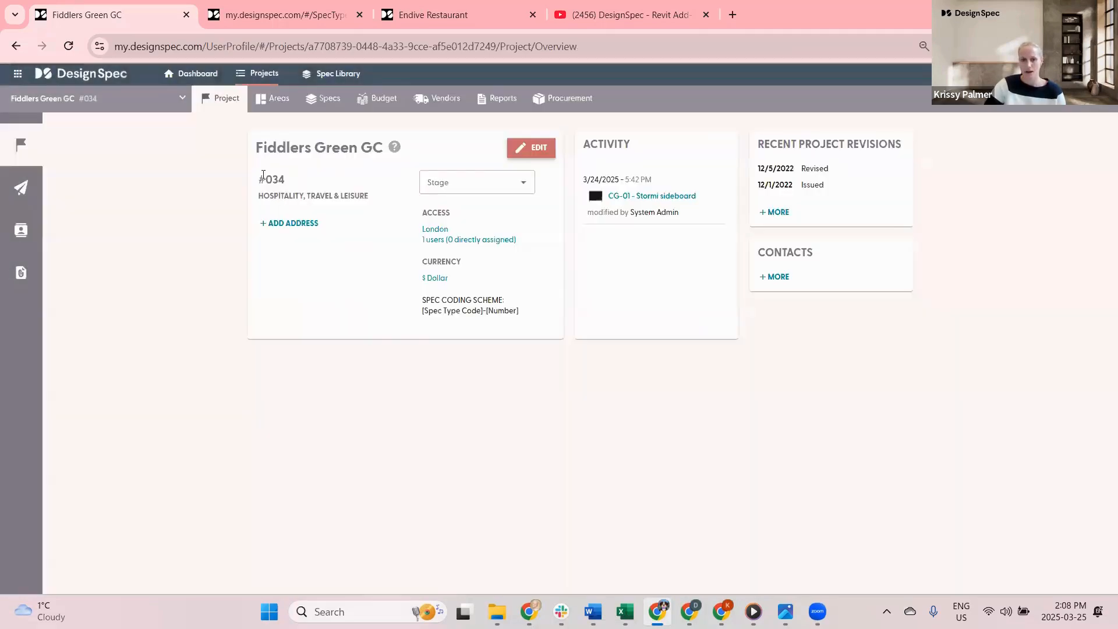
- View the area codes assigned in the project's areas list and return to the project overview
{"action": "left_click", "coordinate": [324, 100]}
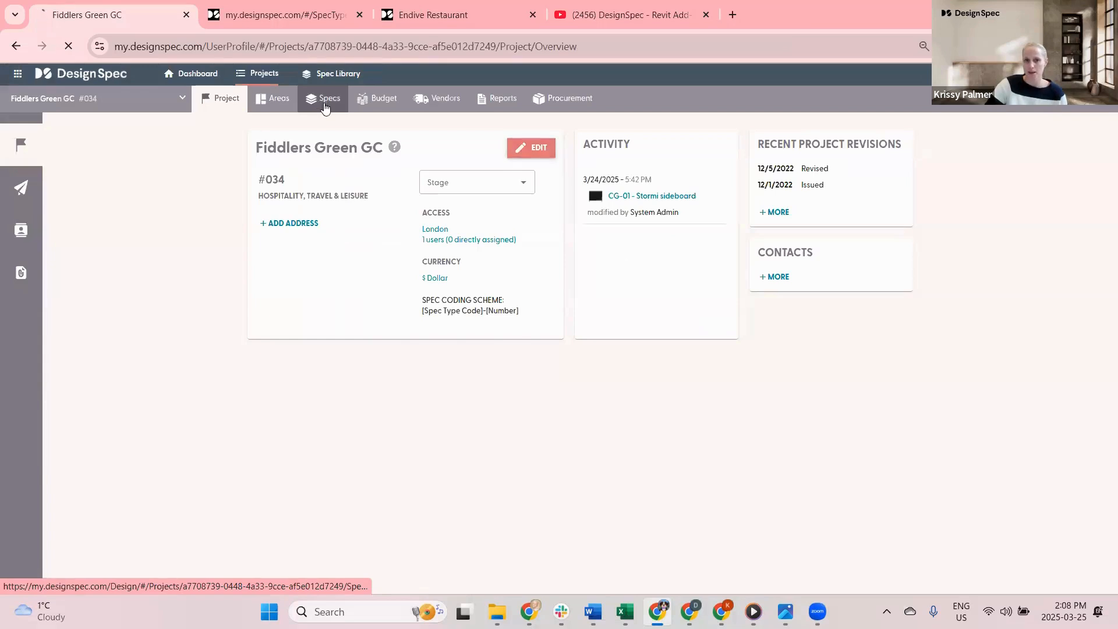
{"action": "left_click", "coordinate": [281, 101]}
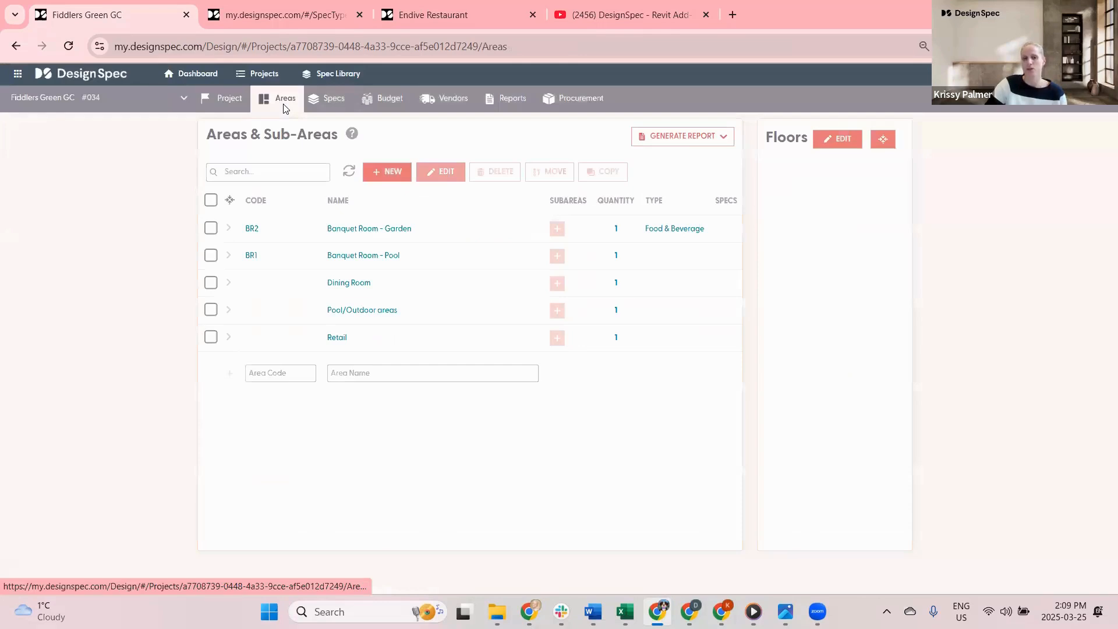
{"action": "left_click", "coordinate": [224, 99]}
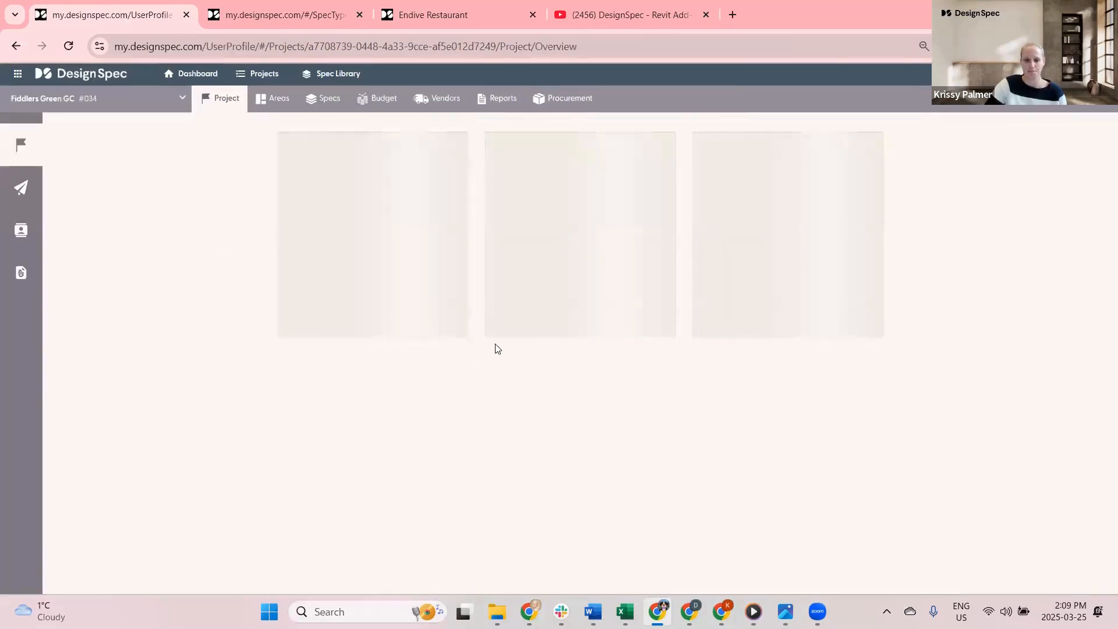
- Set the project's coding scheme to [Area Code]-[Spec Type Code]-[Number], save the project and accept the scheme's requirements
{"action": "left_click", "coordinate": [544, 148]}
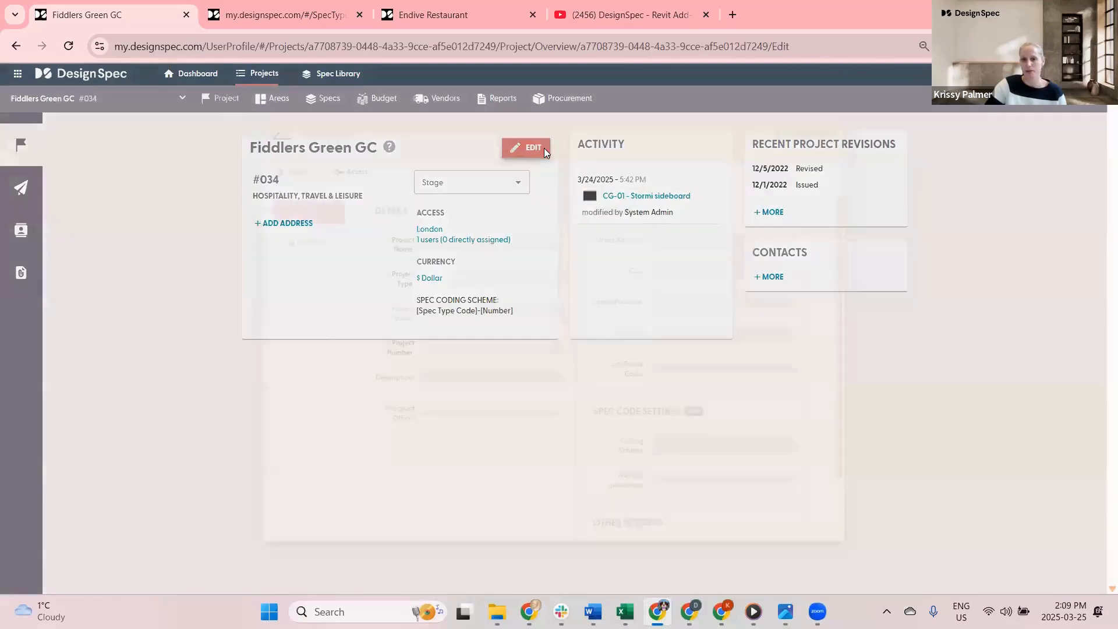
{"action": "scroll", "coordinate": [687, 408], "scroll_direction": "down", "scroll_amount": 3}
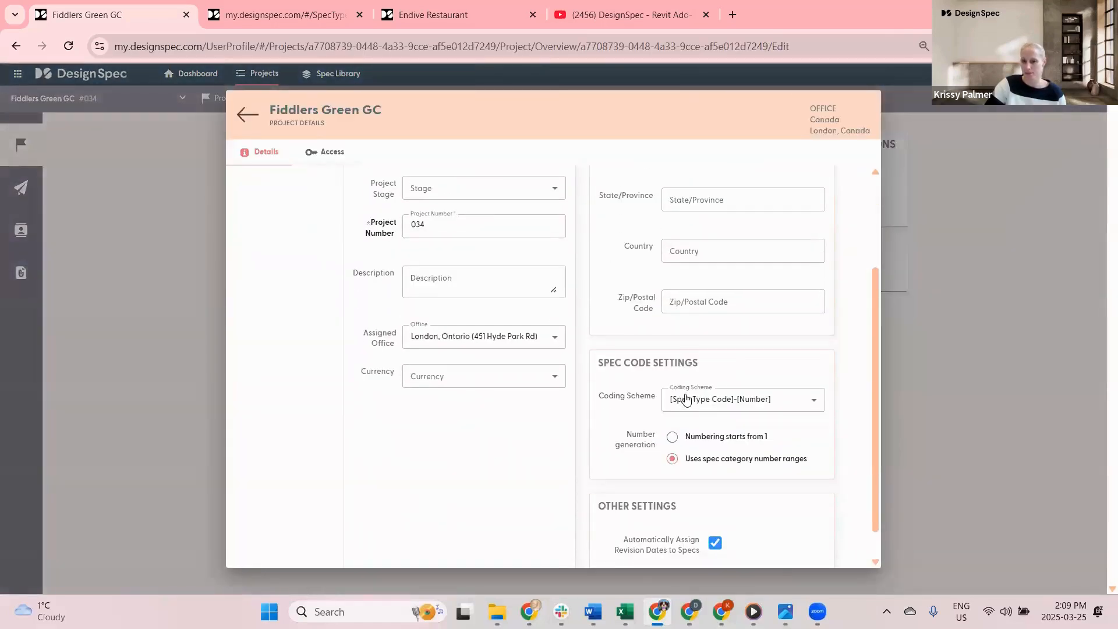
{"action": "left_click", "coordinate": [686, 400]}
{"action": "left_click", "coordinate": [696, 453]}
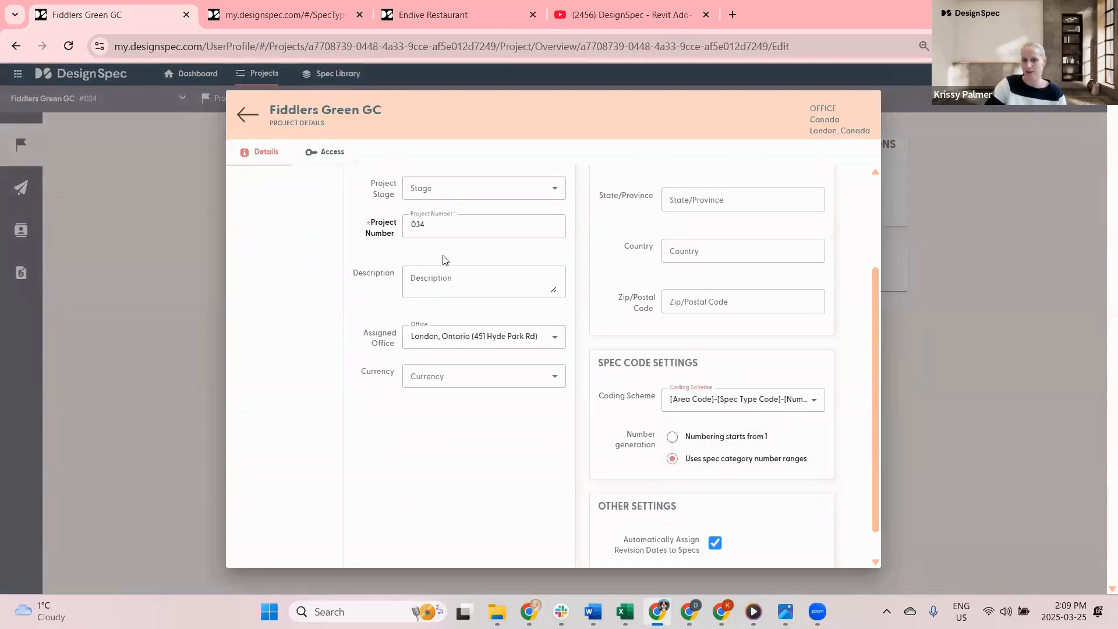
{"action": "scroll", "coordinate": [468, 317], "scroll_direction": "up", "scroll_amount": 3}
{"action": "left_click", "coordinate": [277, 196]}
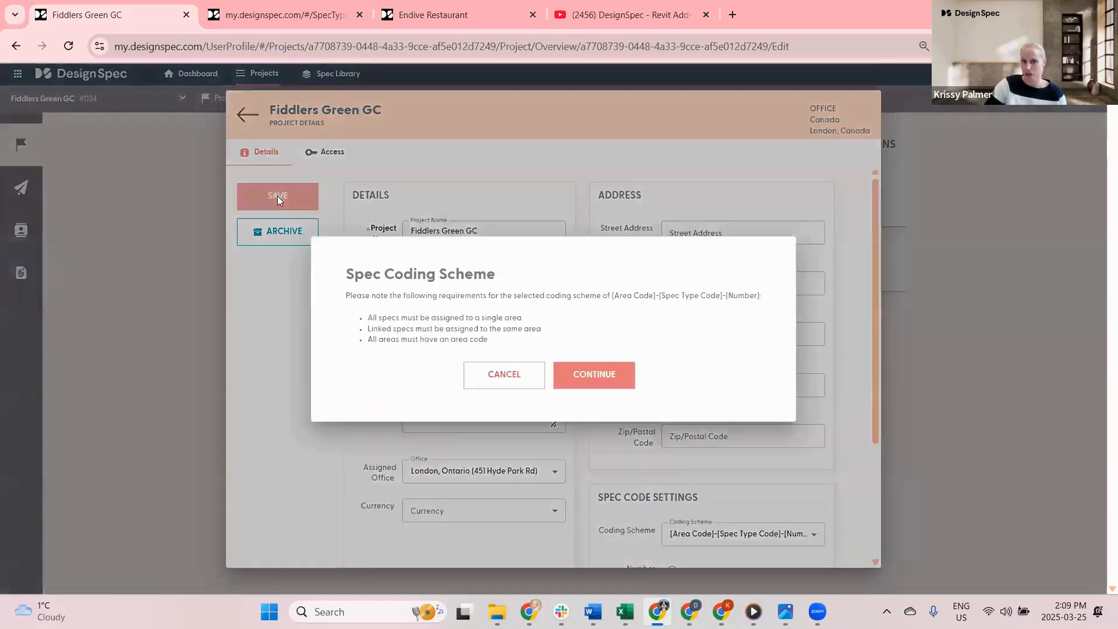
{"action": "left_click", "coordinate": [583, 379]}
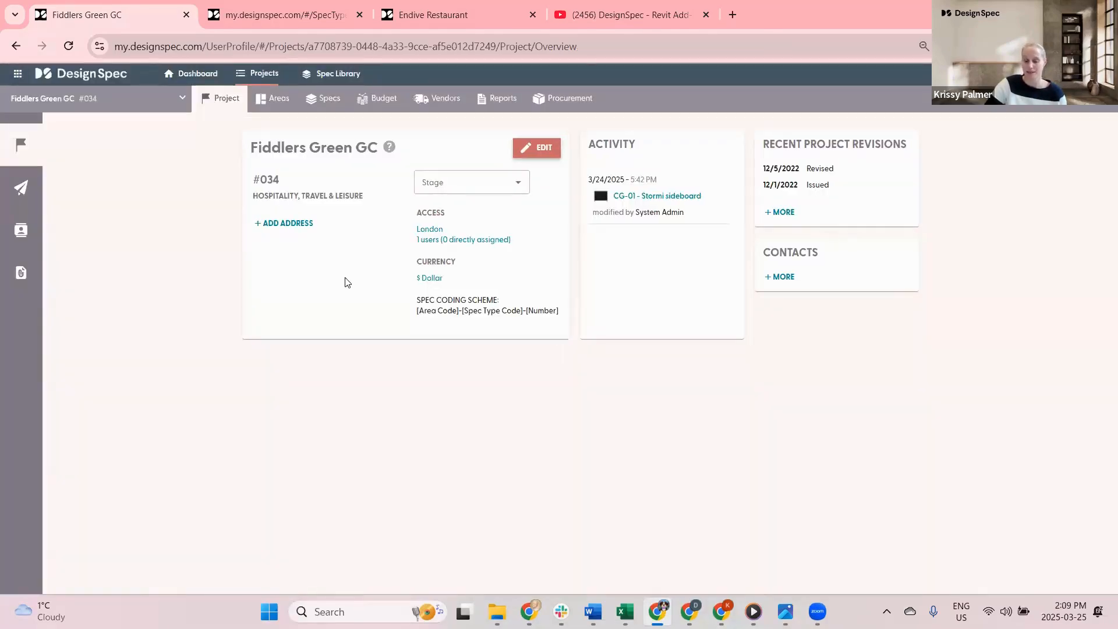
- Create and save a Chair (CH) spec for the Banquet Room - Garden area, with the description Chair
{"action": "left_click", "coordinate": [329, 100]}
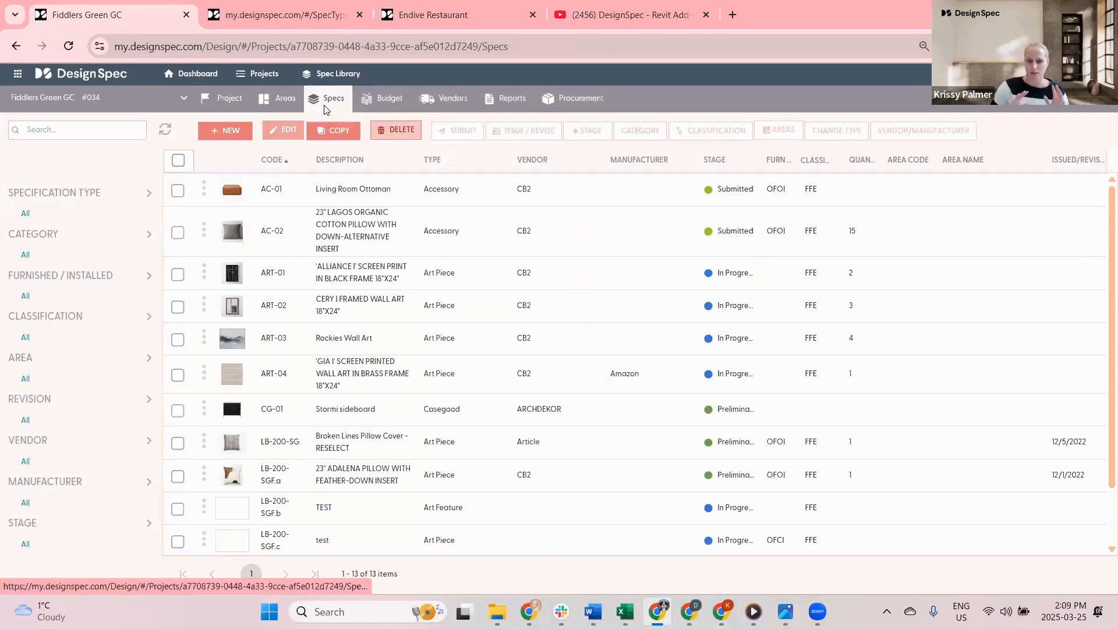
{"action": "left_click", "coordinate": [221, 130]}
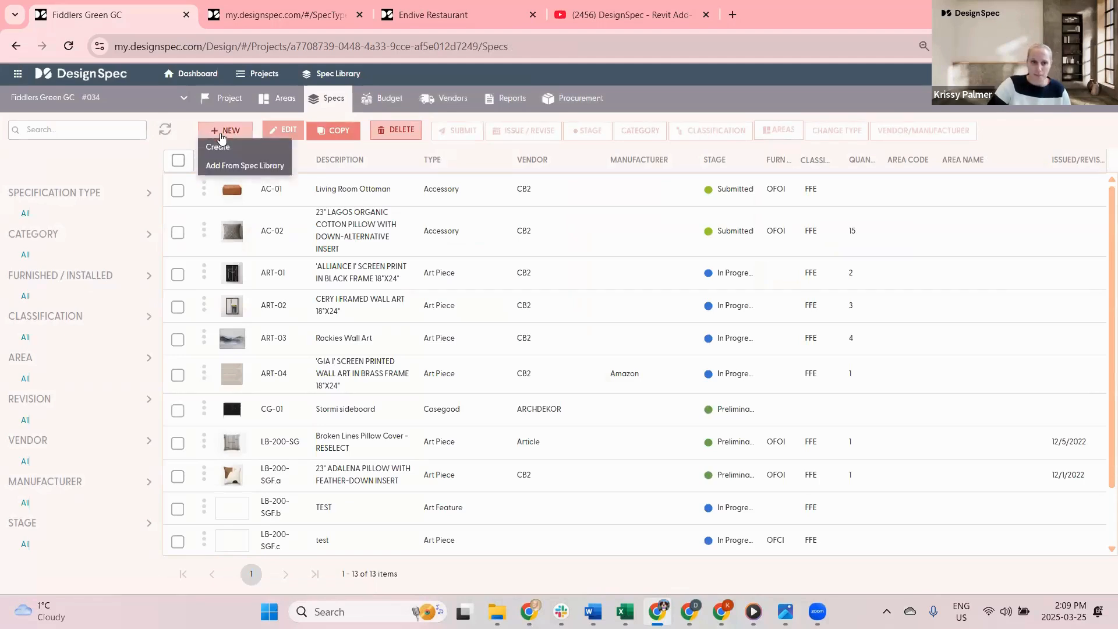
{"action": "left_click", "coordinate": [220, 148]}
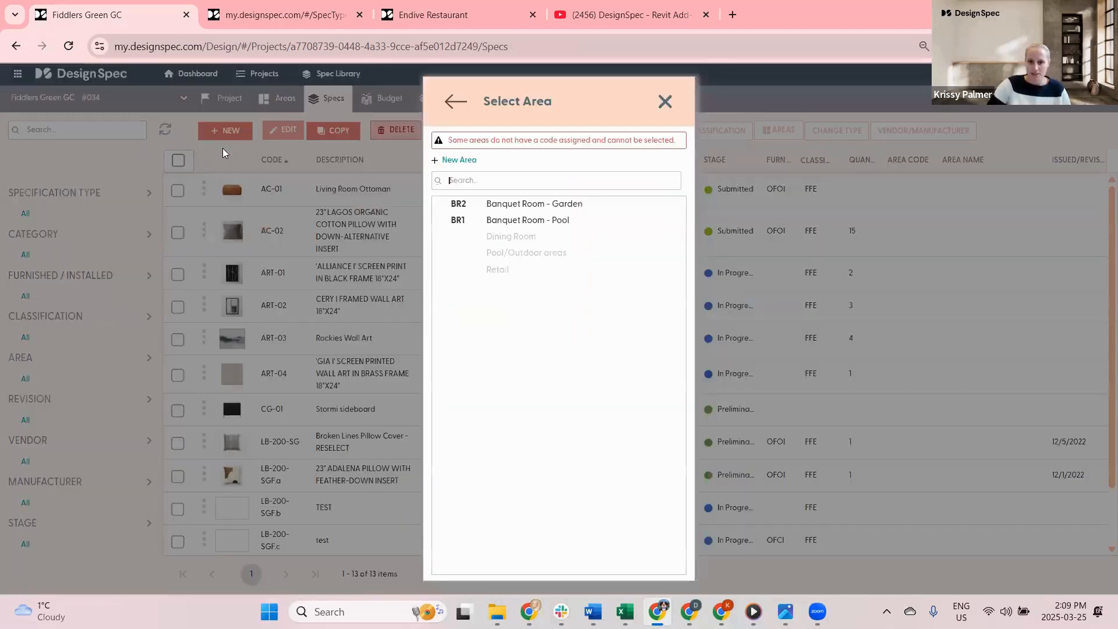
{"action": "left_click", "coordinate": [523, 205]}
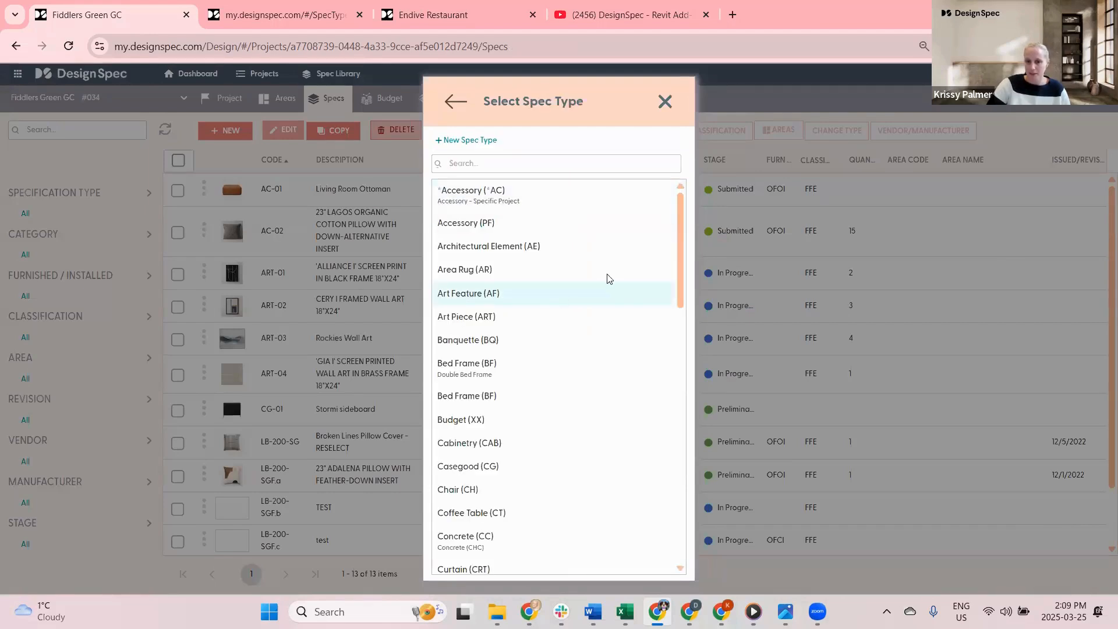
{"action": "left_click", "coordinate": [456, 493]}
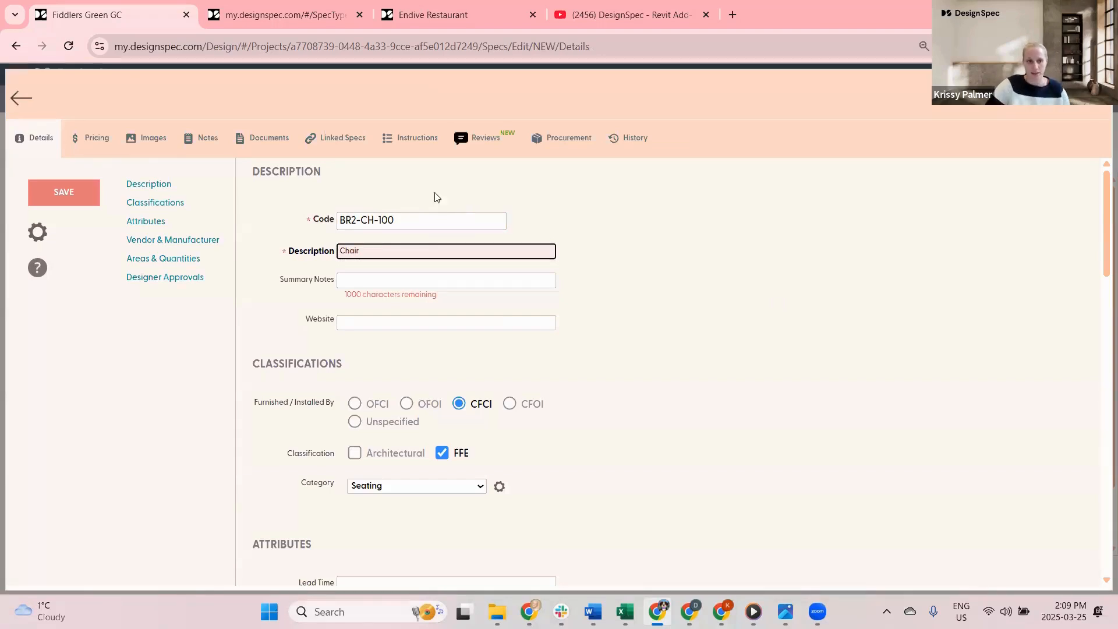
{"action": "left_click", "coordinate": [65, 187]}
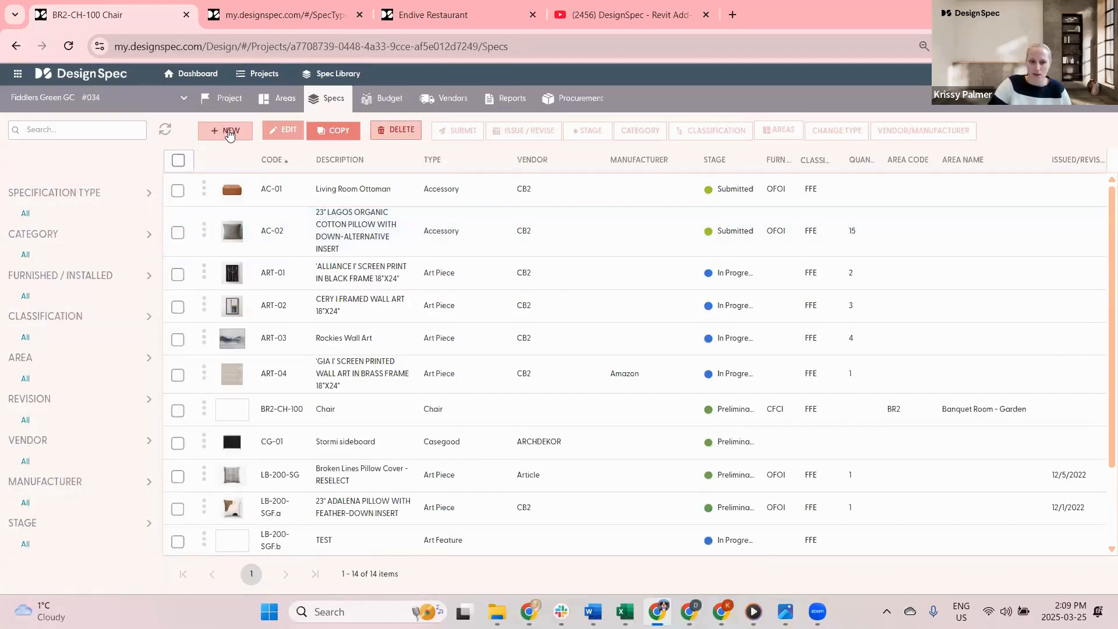
- Start another Chair (CH) spec for Banquet Room - Garden to check its generated code, and leave it unsaved
{"action": "left_click", "coordinate": [229, 132]}
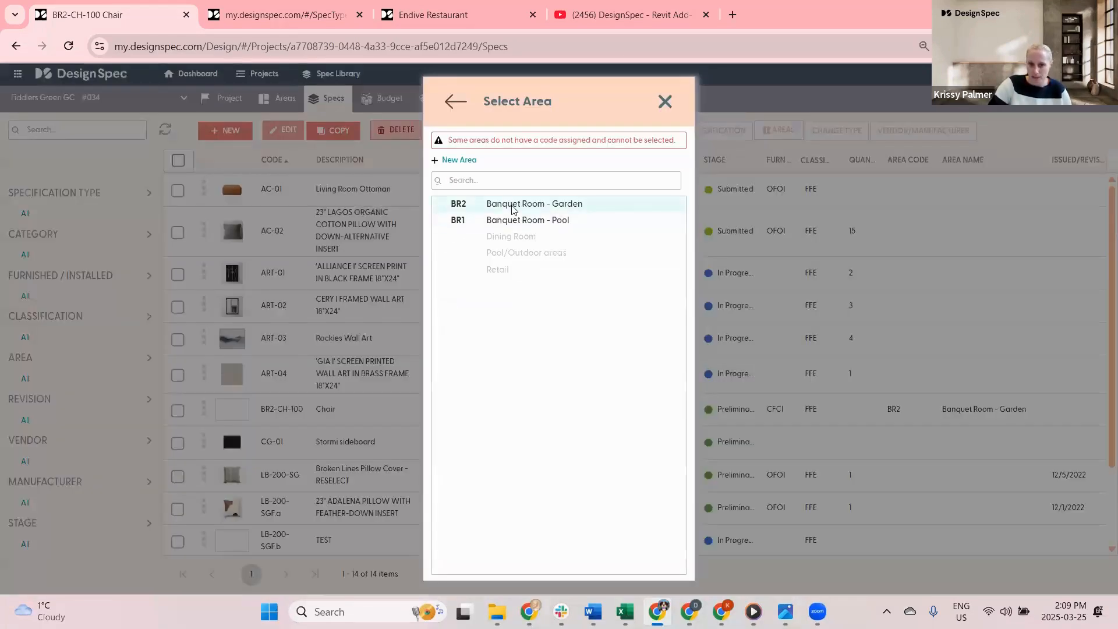
{"action": "left_click", "coordinate": [511, 210]}
{"action": "left_click", "coordinate": [456, 489]}
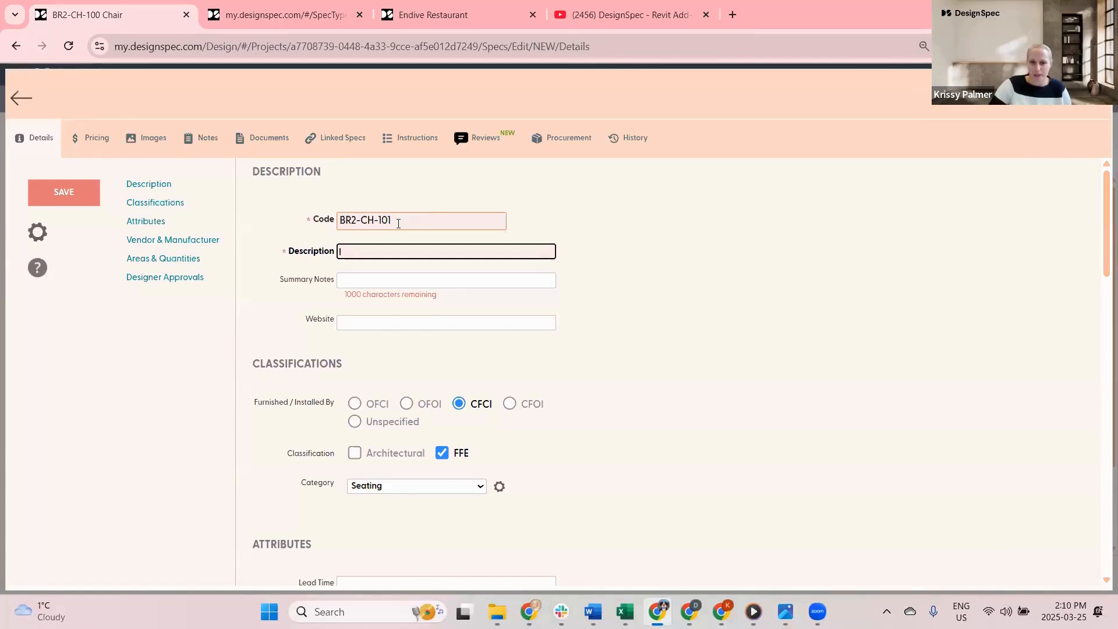
{"action": "left_click", "coordinate": [21, 98]}
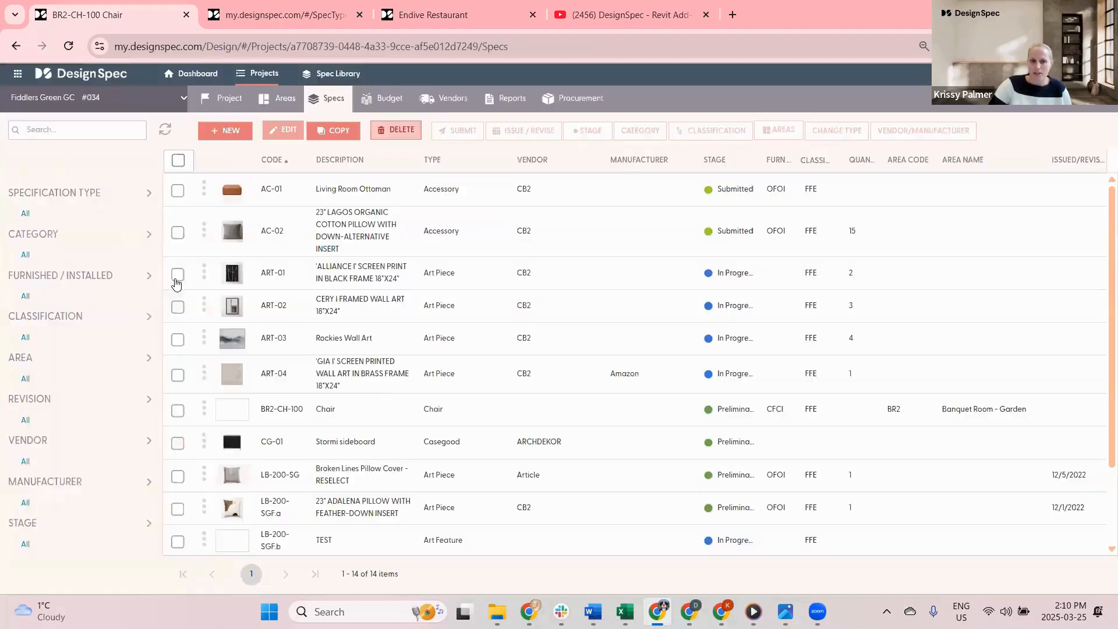
- Open the new Banquet Room - Garden chair spec and examine the number and area parts of its code
{"action": "left_click", "coordinate": [281, 410]}
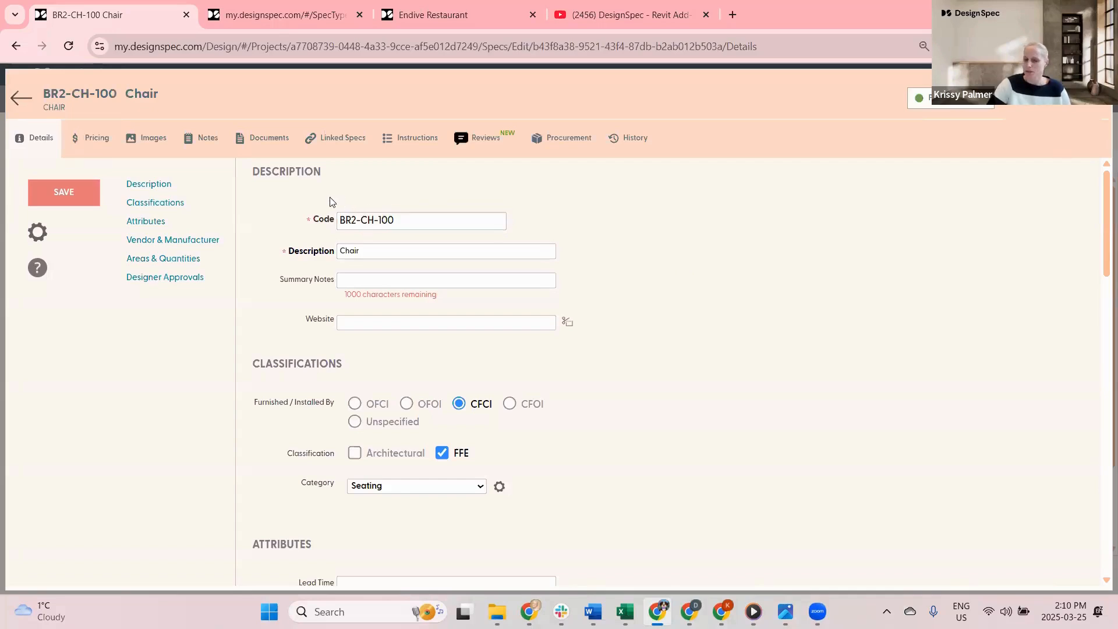
{"action": "double_click", "coordinate": [388, 219]}
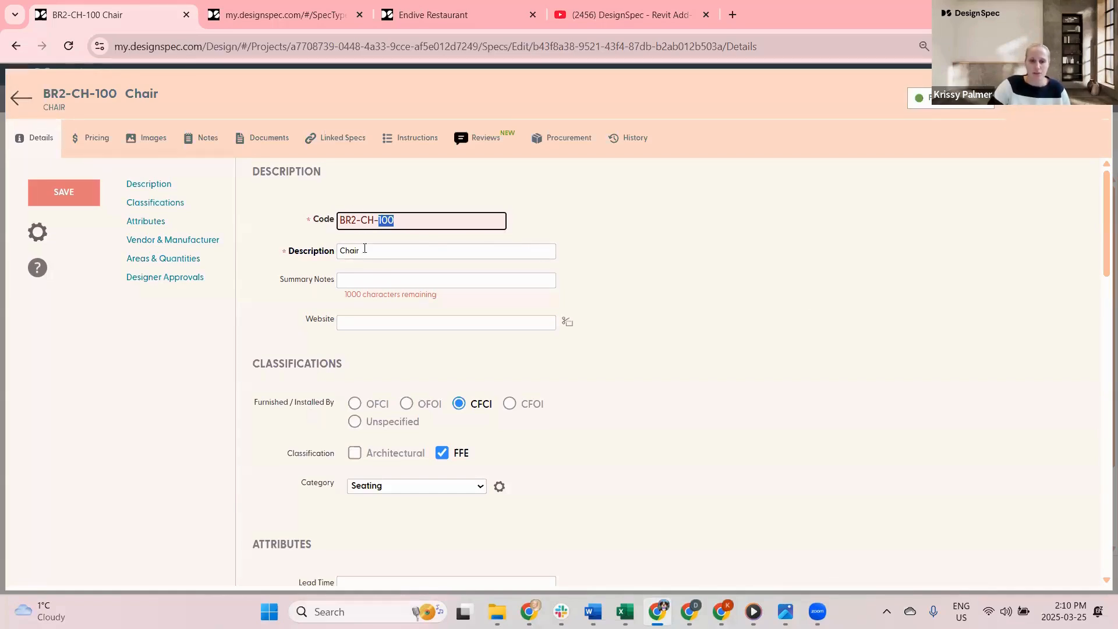
{"action": "left_click_drag", "start_coordinate": [352, 220], "coordinate": [330, 220]}
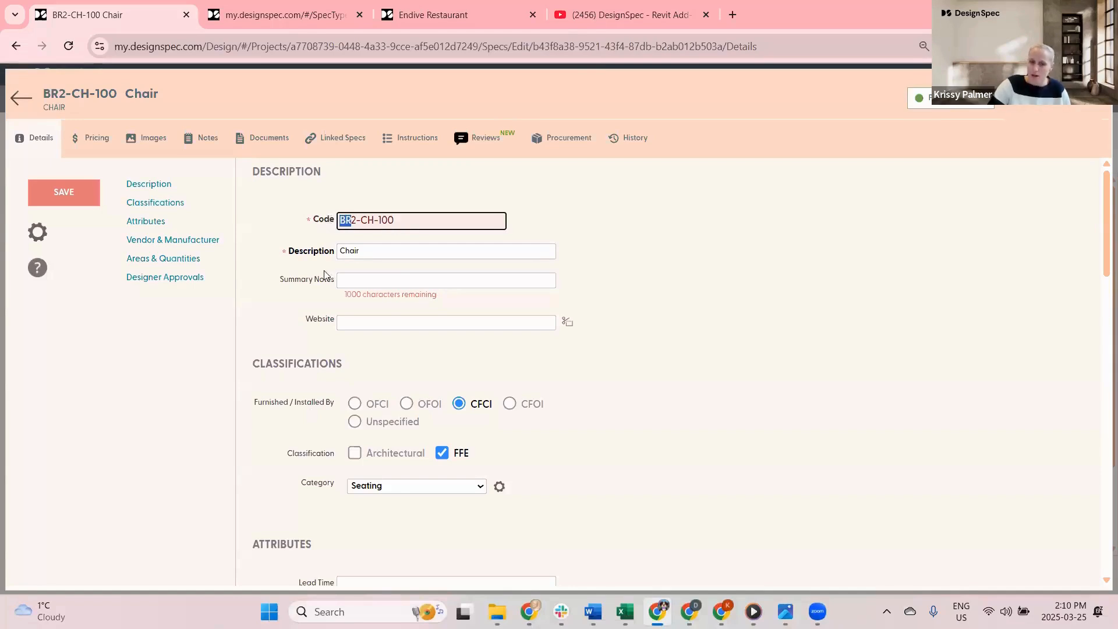
{"action": "left_click", "coordinate": [681, 410]}
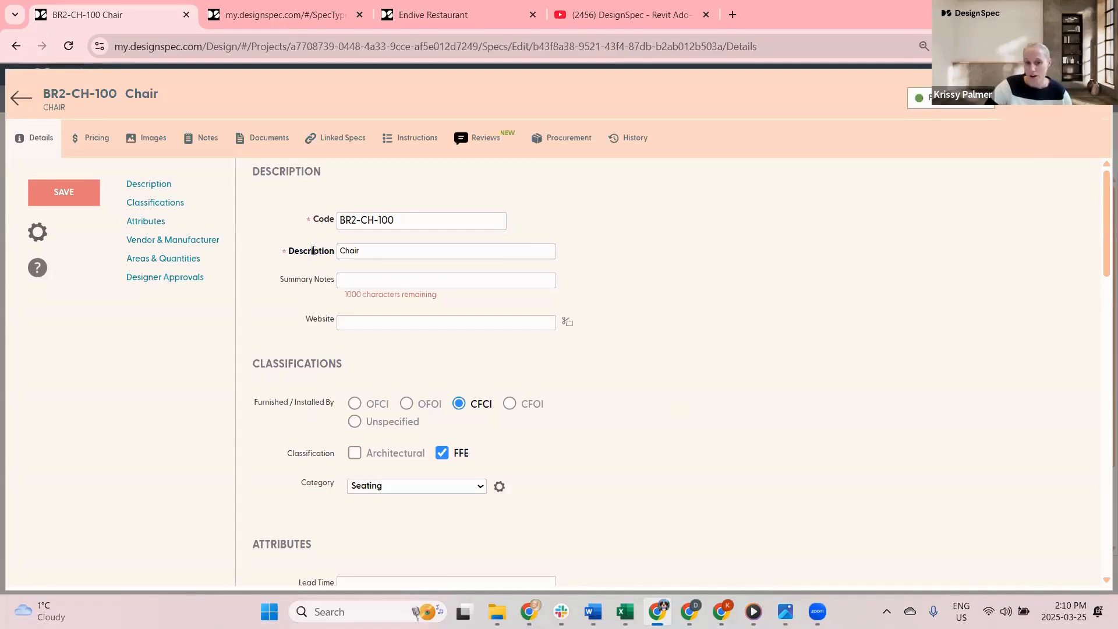
- Turn on quantities by area for the chair spec and try adding Banquet Room - Pool as a second area
{"action": "scroll", "coordinate": [679, 356], "scroll_direction": "down", "scroll_amount": 1}
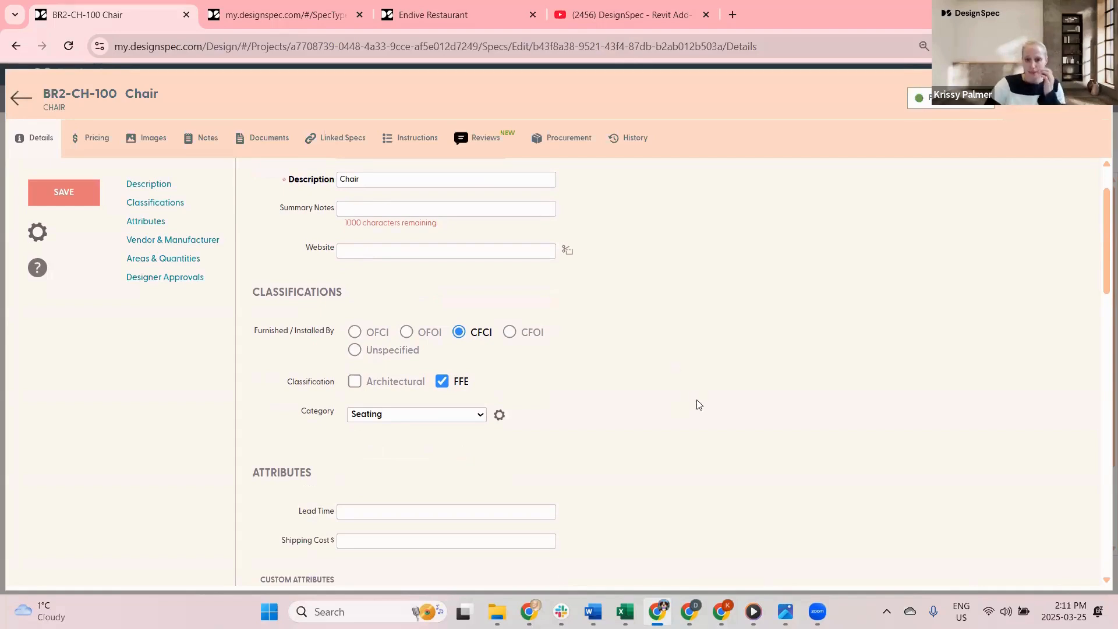
{"action": "scroll", "coordinate": [681, 361], "scroll_direction": "down", "scroll_amount": 10}
{"action": "scroll", "coordinate": [691, 368], "scroll_direction": "down", "scroll_amount": 5}
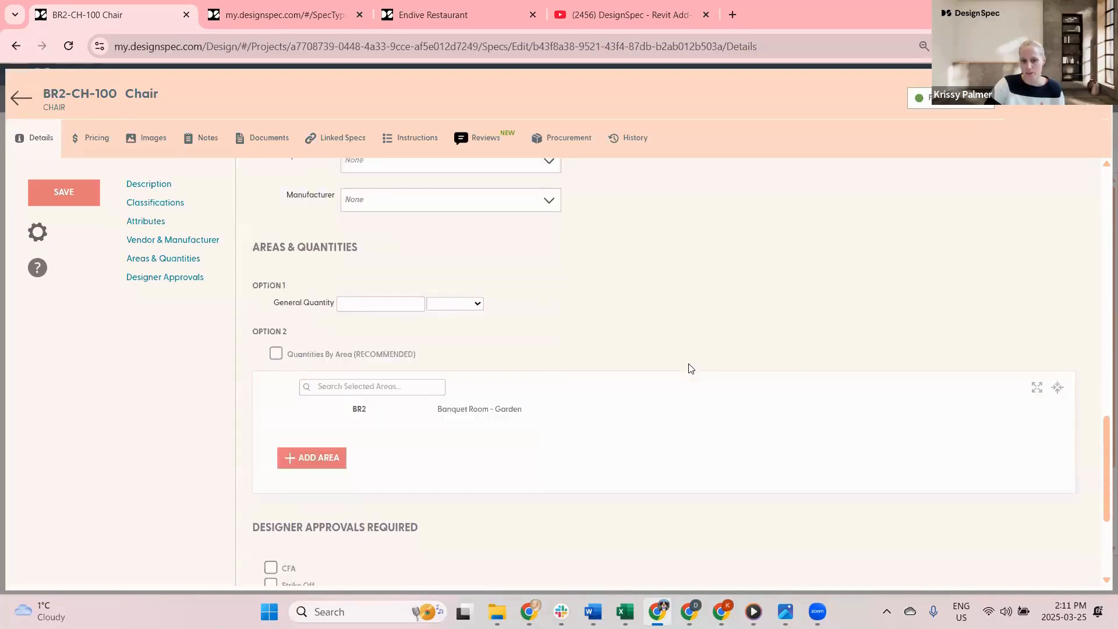
{"action": "left_click", "coordinate": [276, 336]}
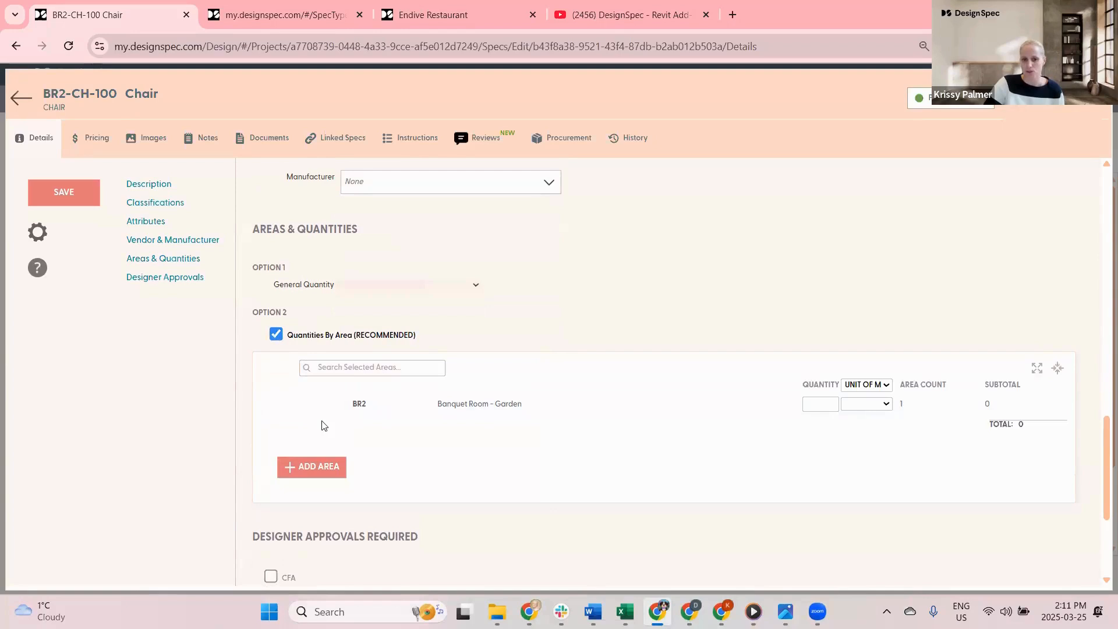
{"action": "left_click", "coordinate": [313, 469]}
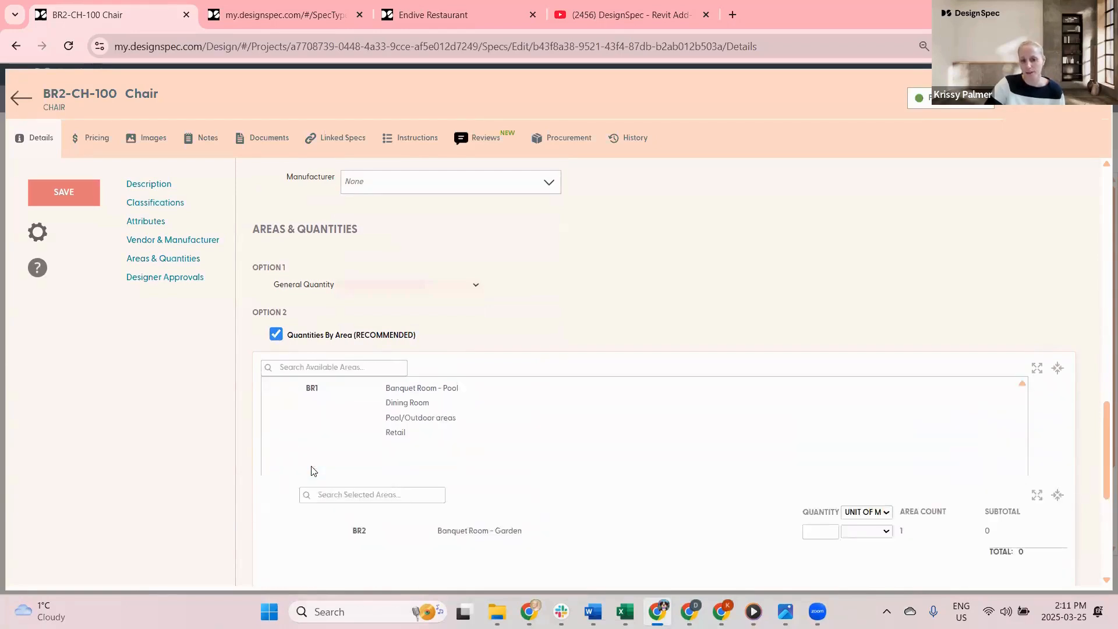
{"action": "left_click", "coordinate": [417, 391]}
{"action": "left_click", "coordinate": [504, 314]}
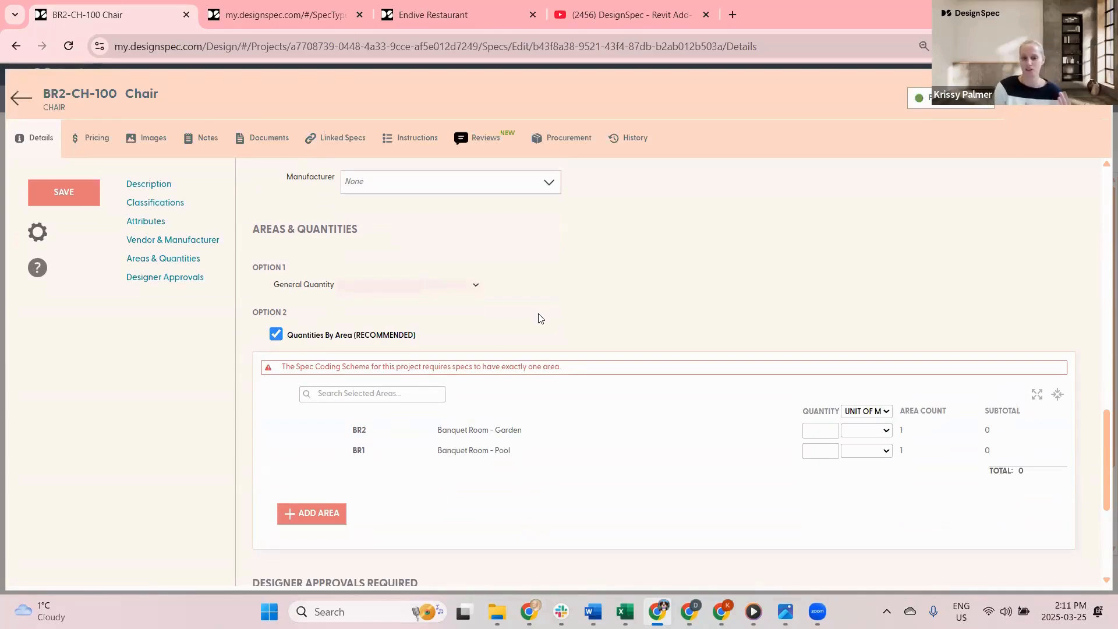
- Remove Banquet Room - Pool from the chair spec's selected areas and review the spec's full code
{"action": "mouse_move", "coordinate": [362, 431]}
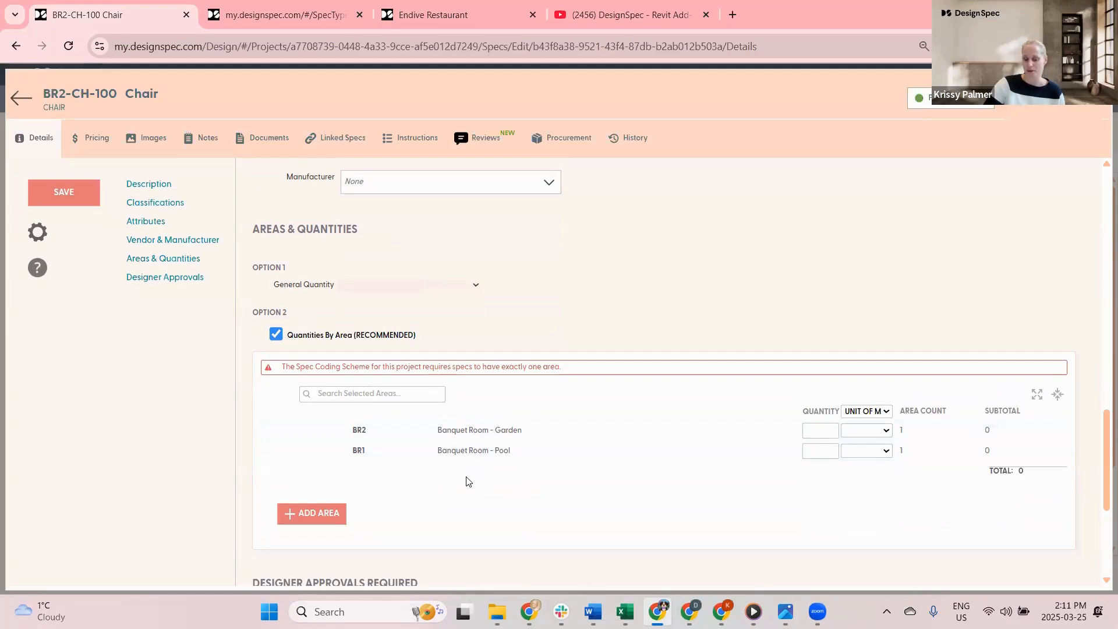
{"action": "scroll", "coordinate": [626, 392], "scroll_direction": "up", "scroll_amount": 1}
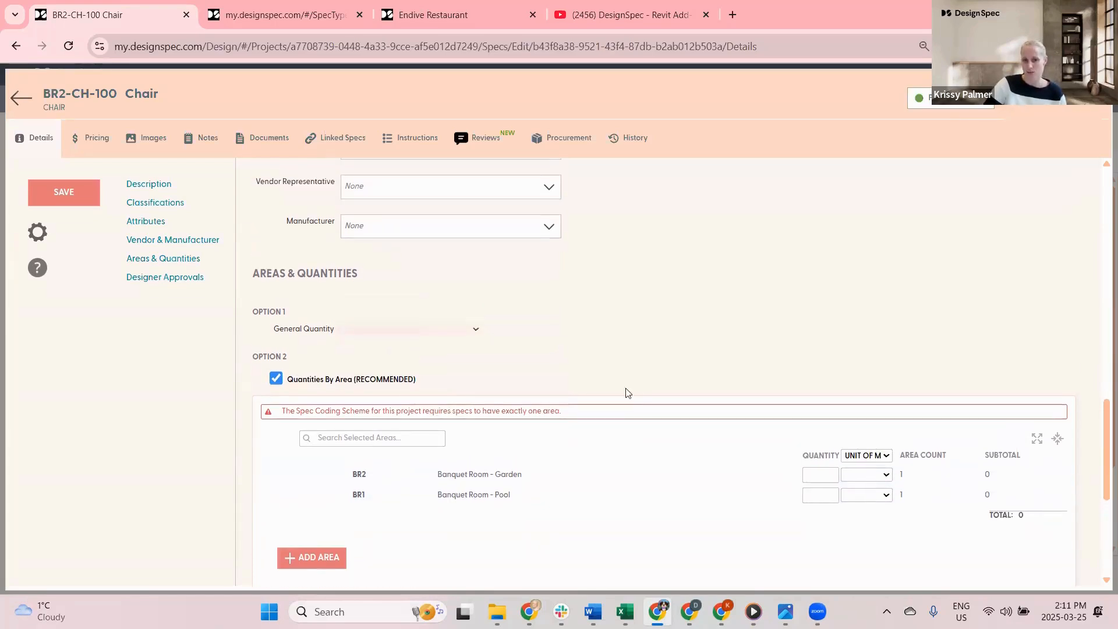
{"action": "left_click", "coordinate": [268, 517]}
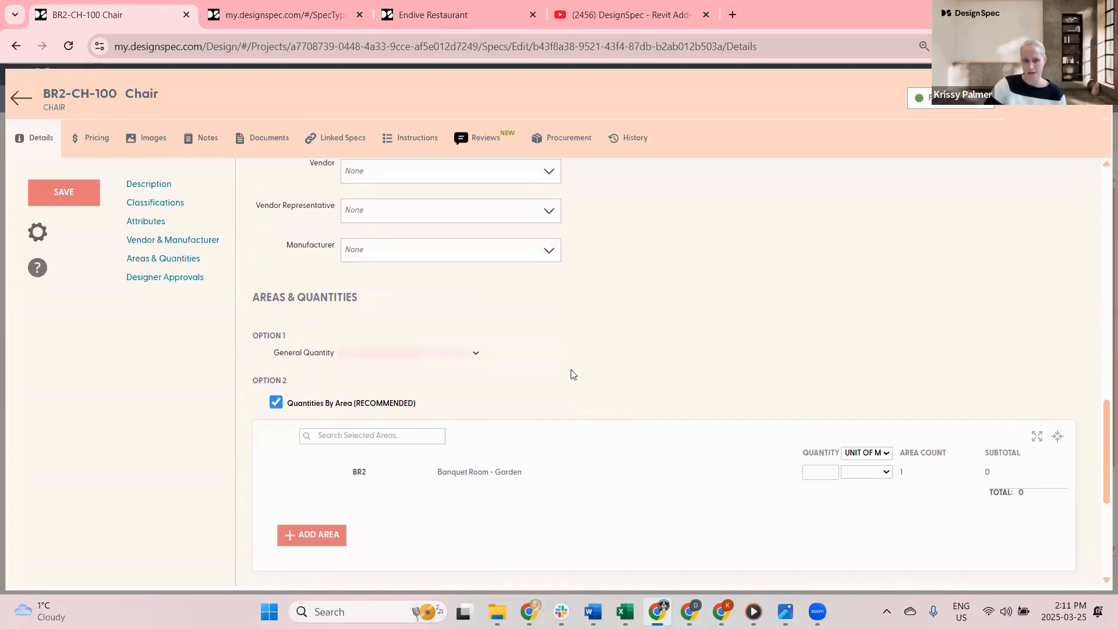
{"action": "scroll", "coordinate": [399, 379], "scroll_direction": "up", "scroll_amount": 15}
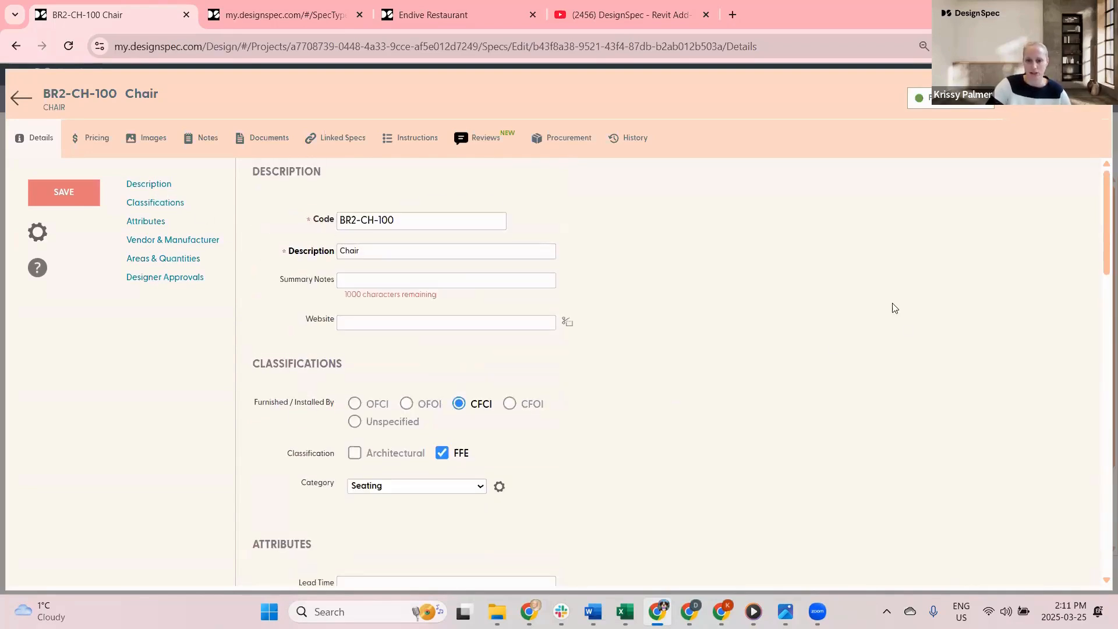
{"action": "left_click", "coordinate": [460, 212]}
{"action": "left_click_drag", "start_coordinate": [460, 212], "coordinate": [310, 230]}
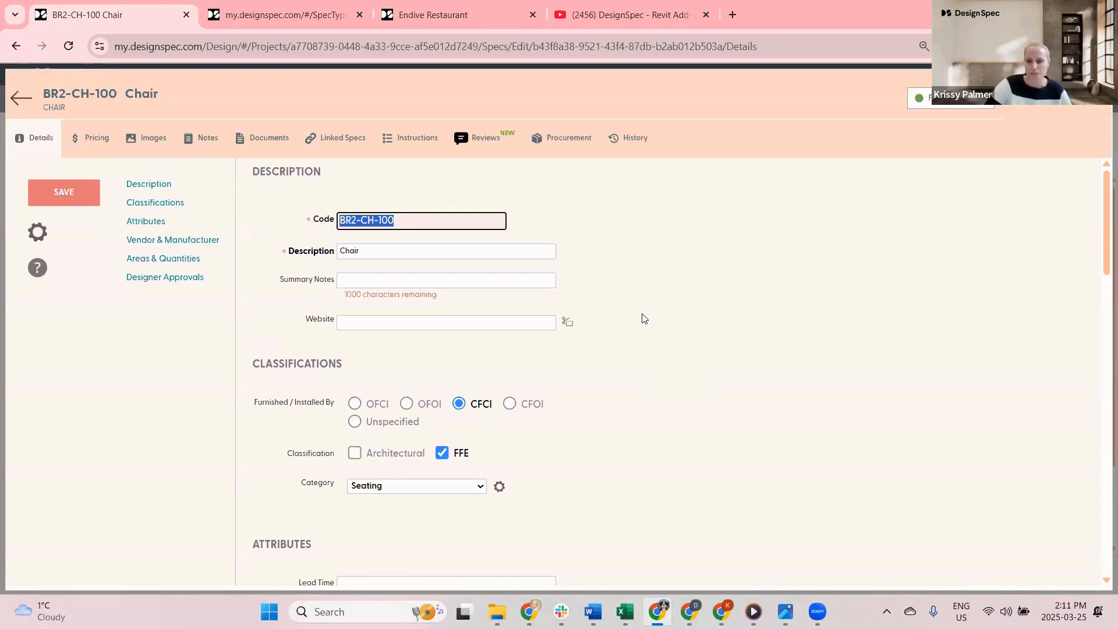
- Add Banquet Room - Pool to the chair spec's selected areas again and close the list of available areas
{"action": "scroll", "coordinate": [719, 322], "scroll_direction": "down", "scroll_amount": 15}
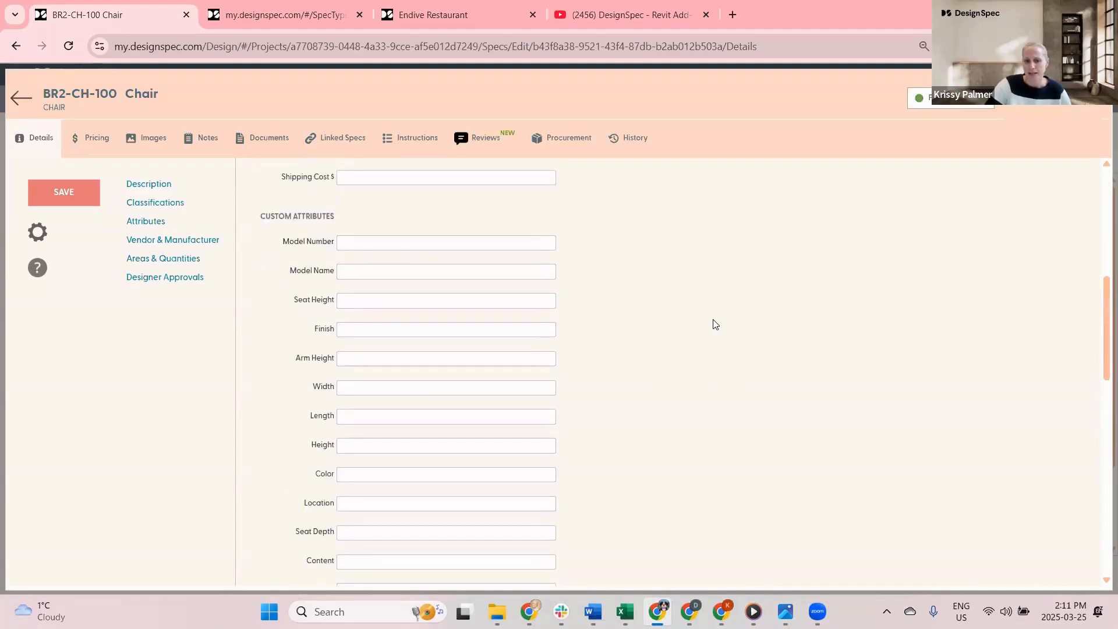
{"action": "scroll", "coordinate": [717, 319], "scroll_direction": "down", "scroll_amount": 1}
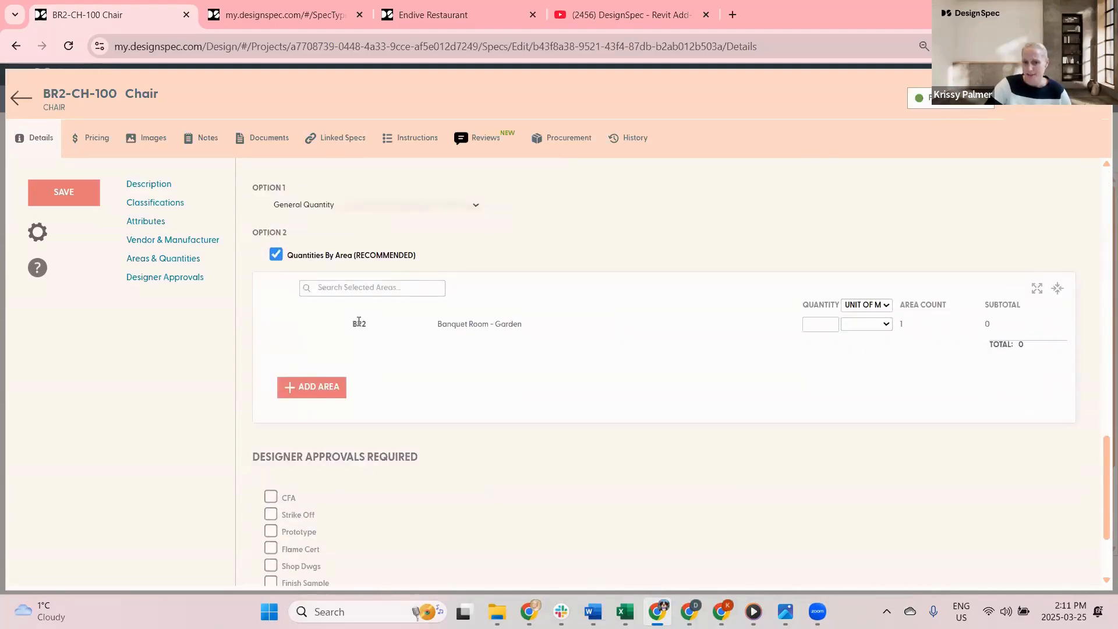
{"action": "left_click", "coordinate": [312, 386]}
{"action": "left_click", "coordinate": [413, 309]}
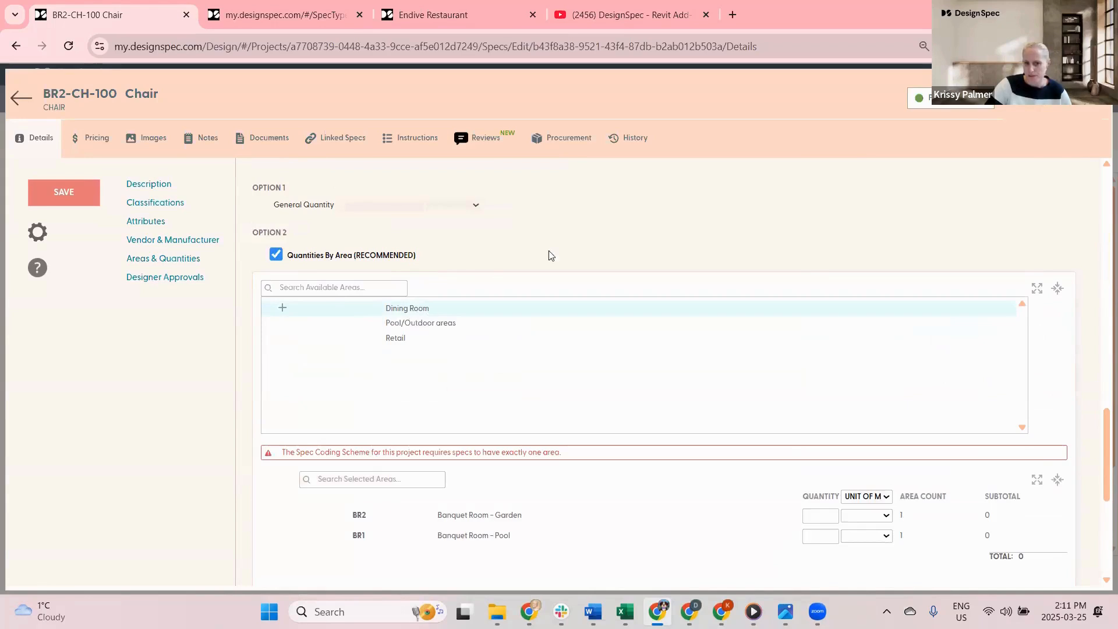
{"action": "left_click", "coordinate": [556, 251]}
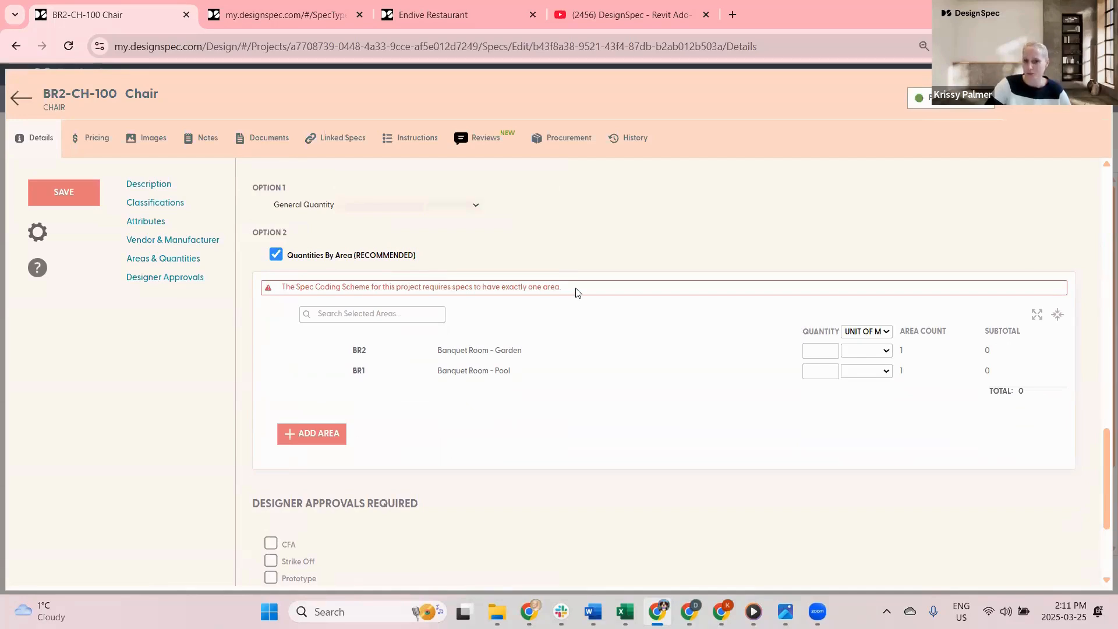
- Try saving the chair spec with a new code using the next available number, cancel, and return to the specs list without saving
{"action": "left_click", "coordinate": [69, 195]}
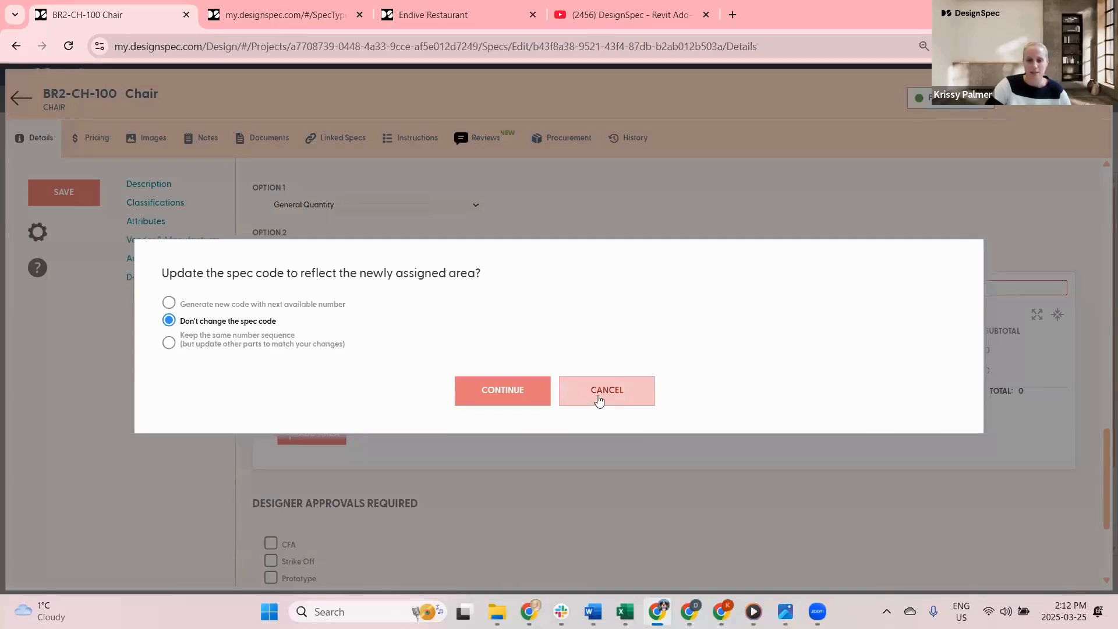
{"action": "left_click", "coordinate": [170, 303]}
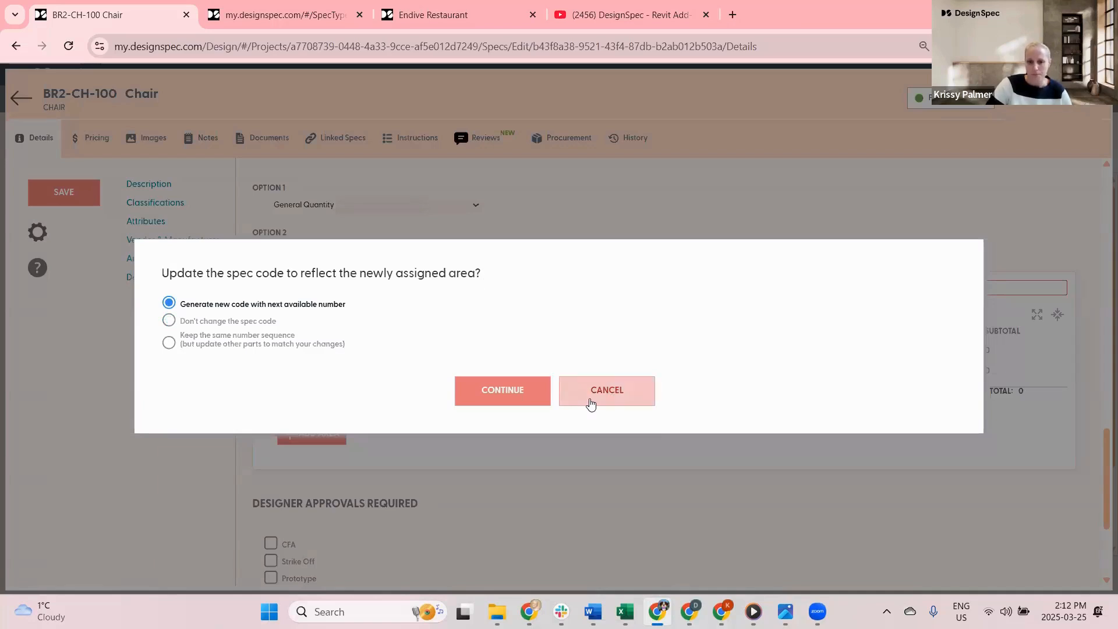
{"action": "left_click", "coordinate": [588, 399]}
{"action": "left_click", "coordinate": [533, 348]}
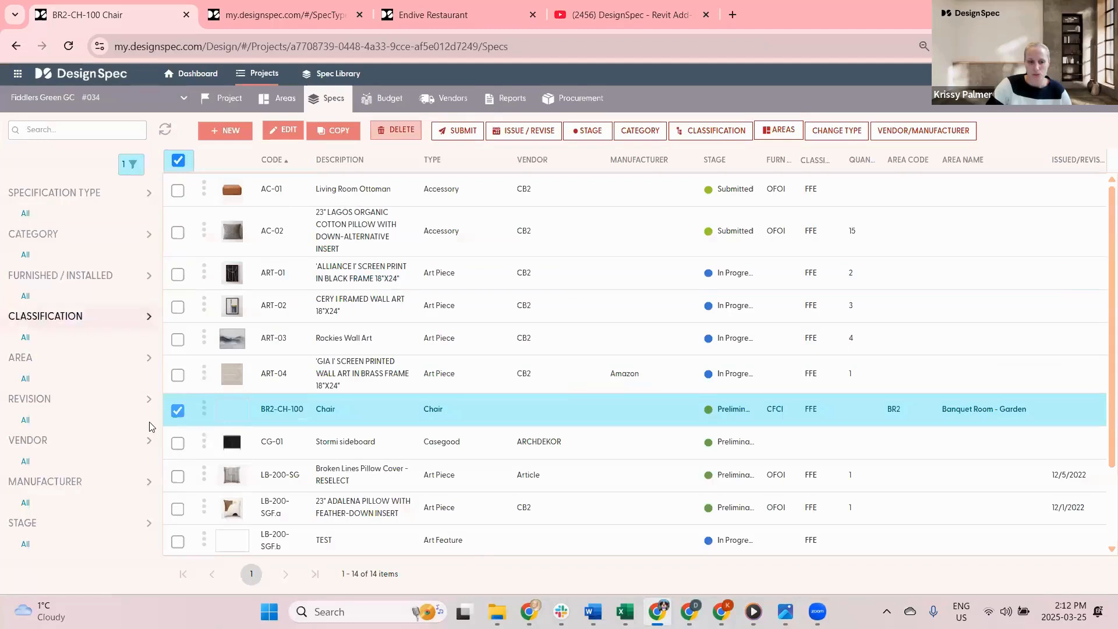
- Set the Fiddlers Green GC project's spec coding scheme to [Spec Type Code]-[Number] and save the project details
{"action": "left_click", "coordinate": [225, 101]}
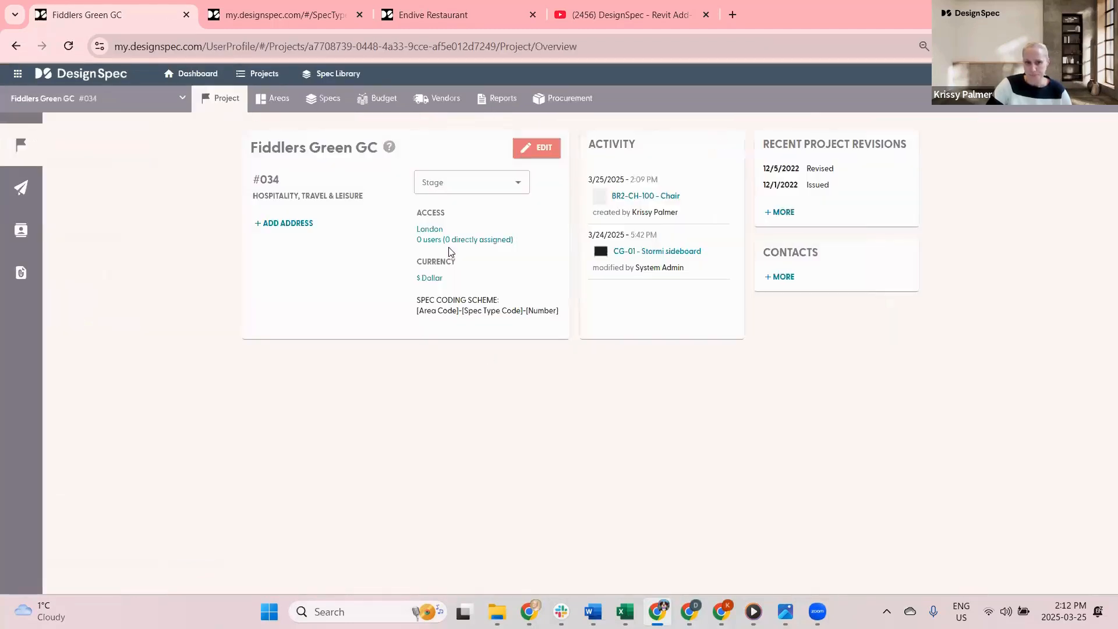
{"action": "left_click", "coordinate": [543, 149]}
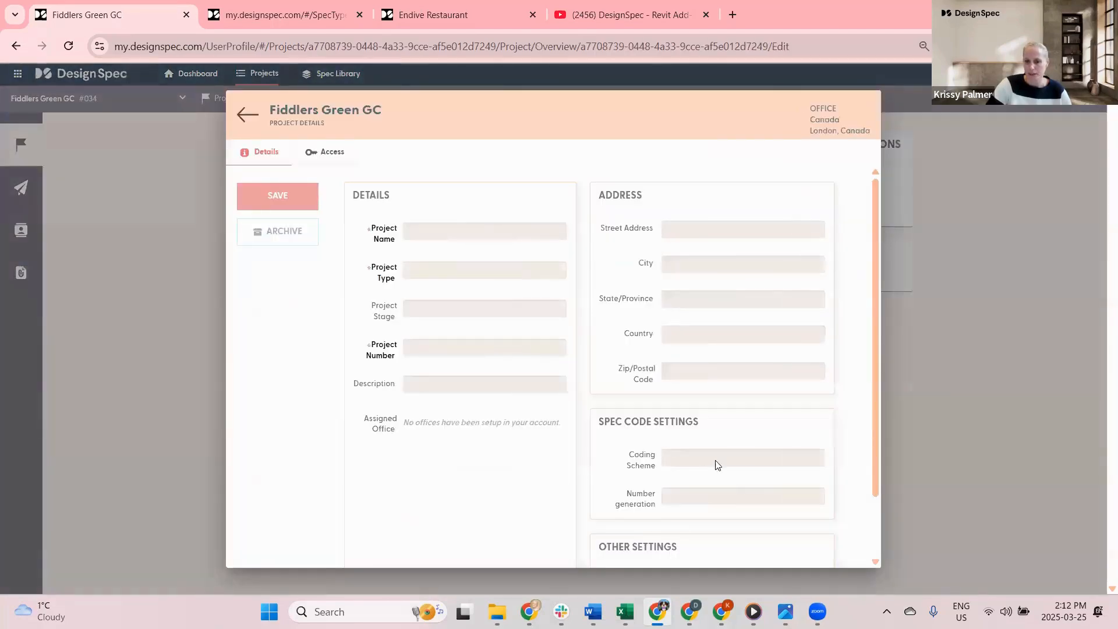
{"action": "scroll", "coordinate": [736, 415], "scroll_direction": "down", "scroll_amount": 3}
{"action": "left_click", "coordinate": [725, 367]}
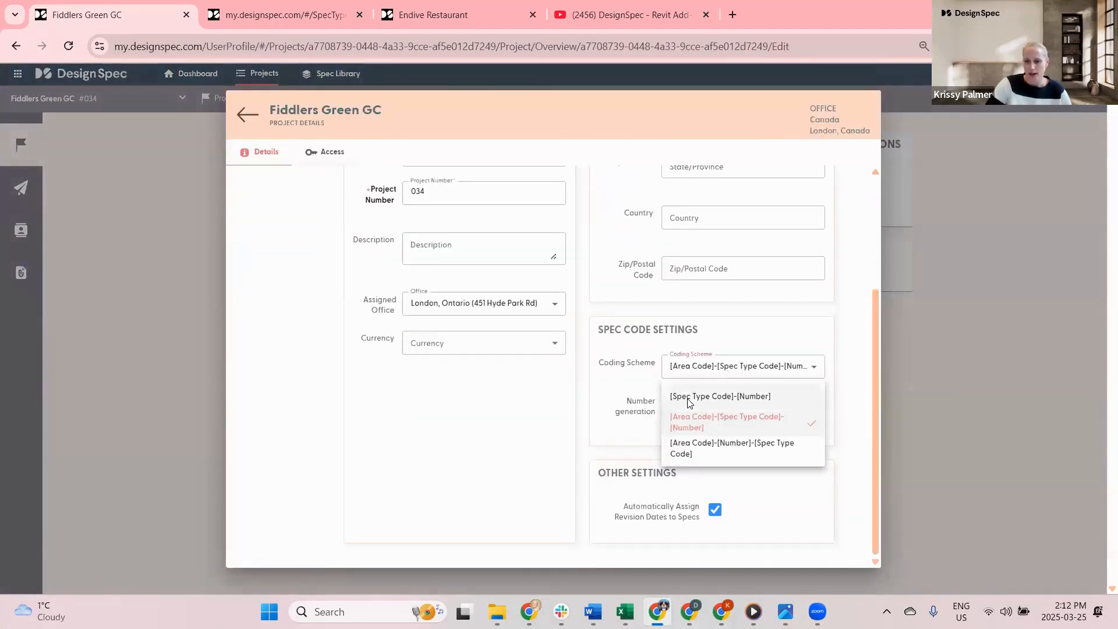
{"action": "left_click", "coordinate": [675, 399]}
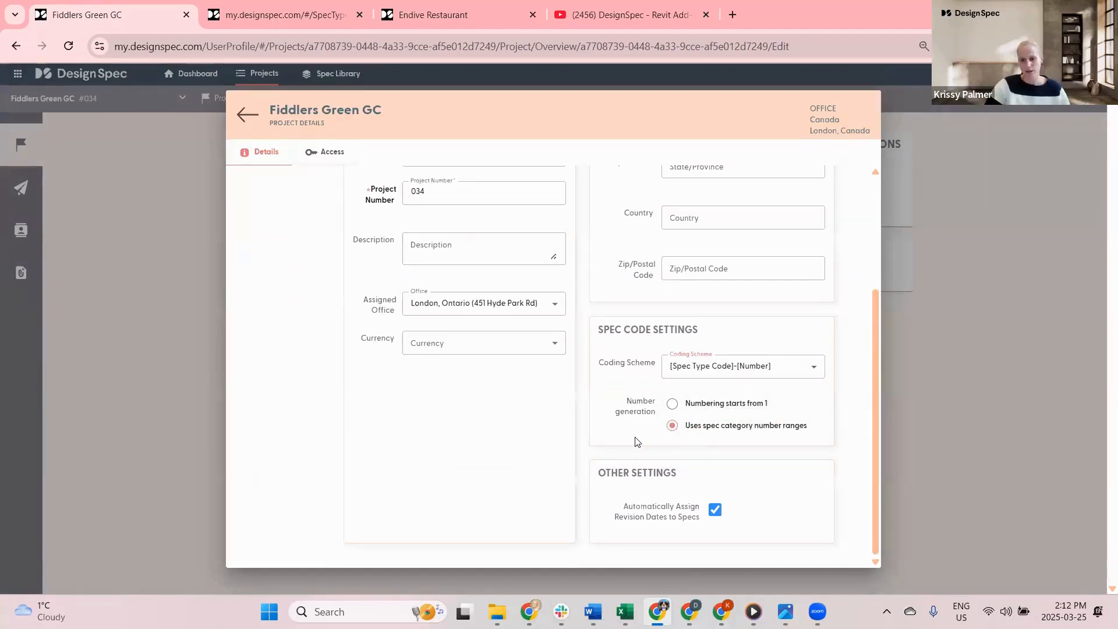
{"action": "scroll", "coordinate": [483, 348], "scroll_direction": "up", "scroll_amount": 3}
{"action": "left_click", "coordinate": [249, 195]}
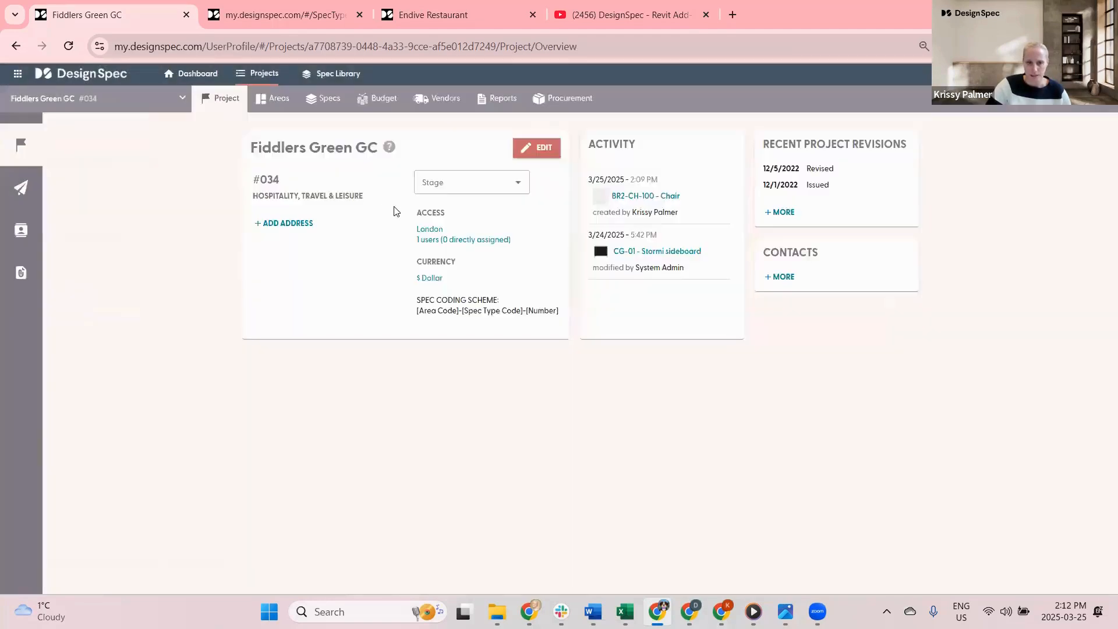
- Select specs AC-01, AC-02, ART-01 and ART-02 in the specs list and start copying them to a project
{"action": "left_click", "coordinate": [324, 102]}
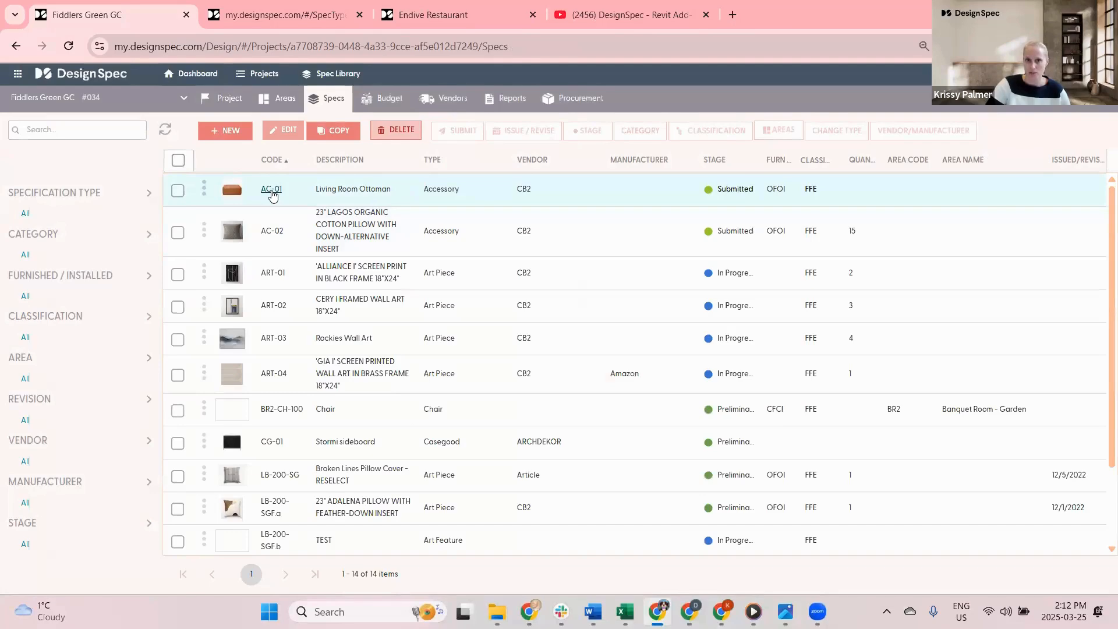
{"action": "left_click", "coordinate": [178, 191]}
{"action": "left_click", "coordinate": [178, 232]}
{"action": "left_click", "coordinate": [178, 275]}
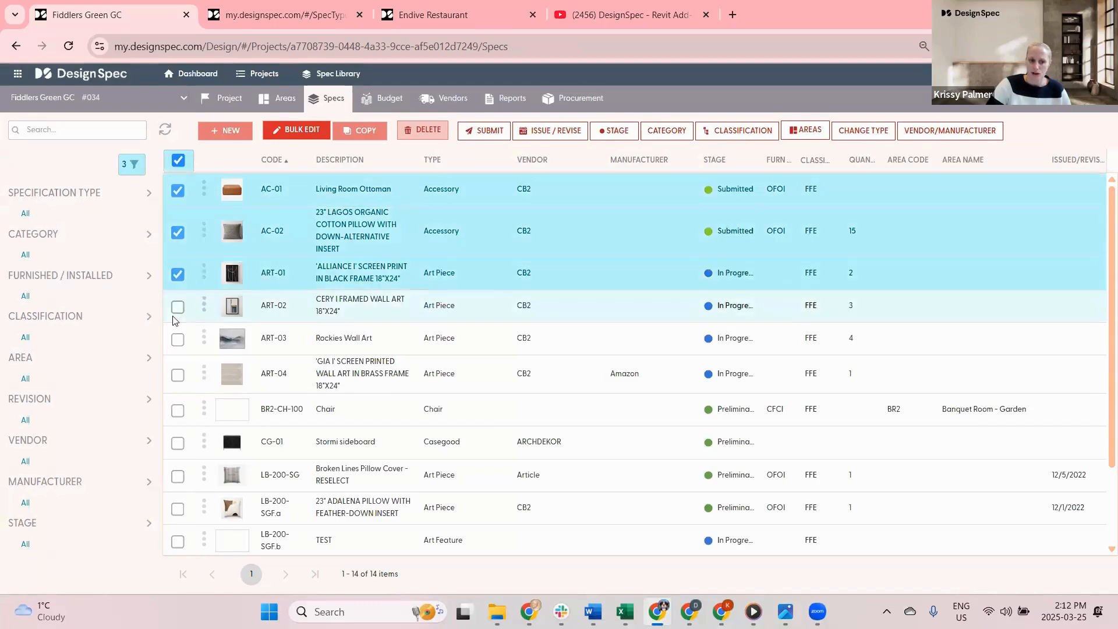
{"action": "left_click", "coordinate": [177, 306]}
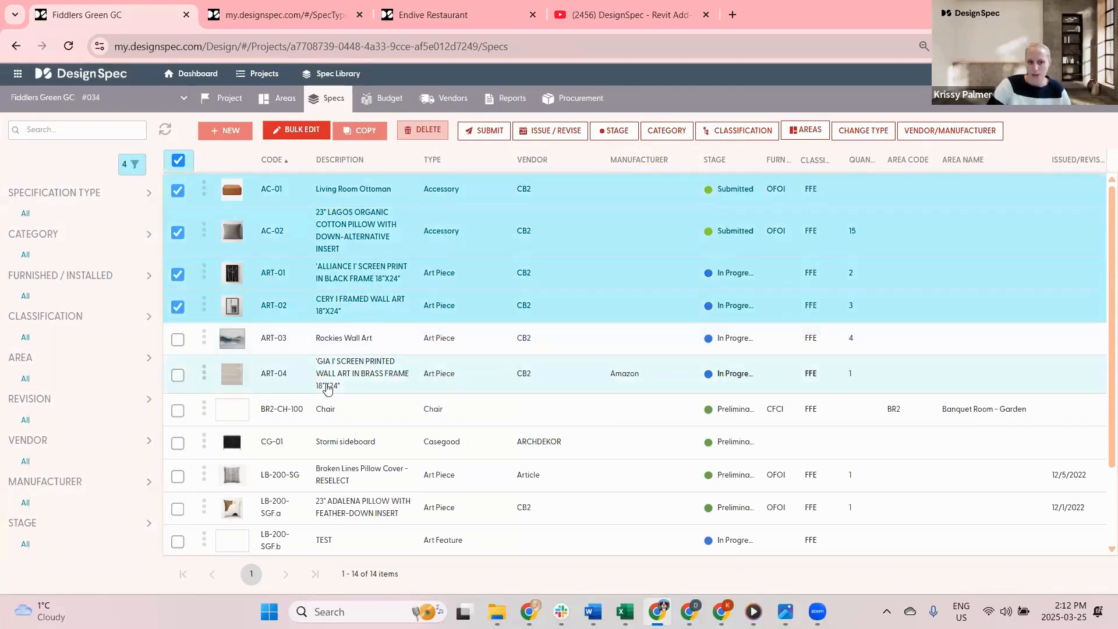
{"action": "left_click", "coordinate": [361, 133]}
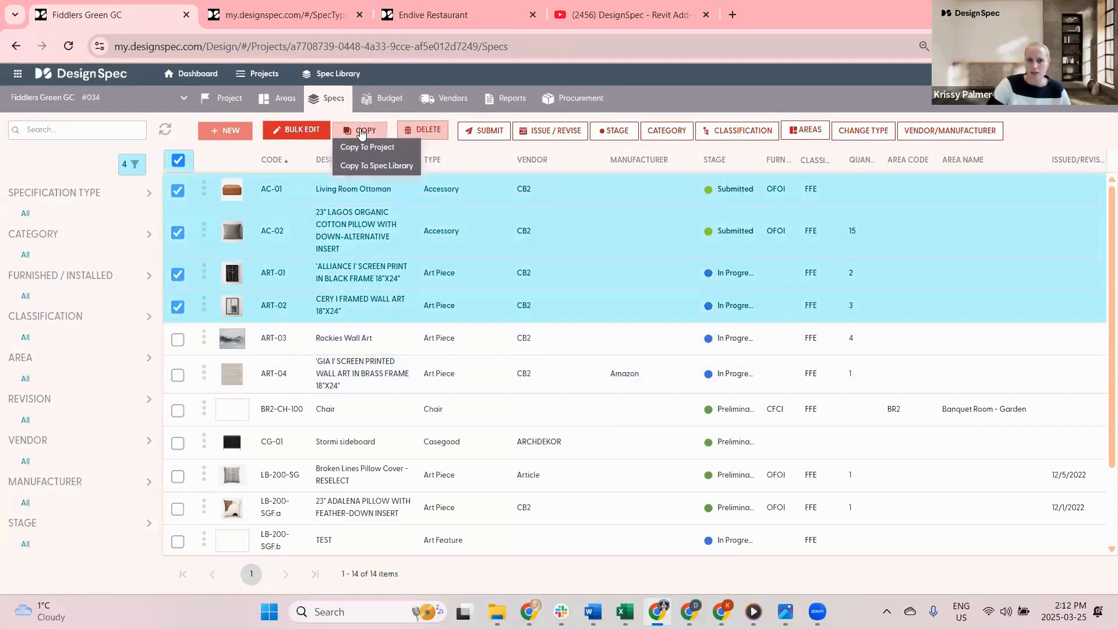
{"action": "left_click", "coordinate": [365, 144]}
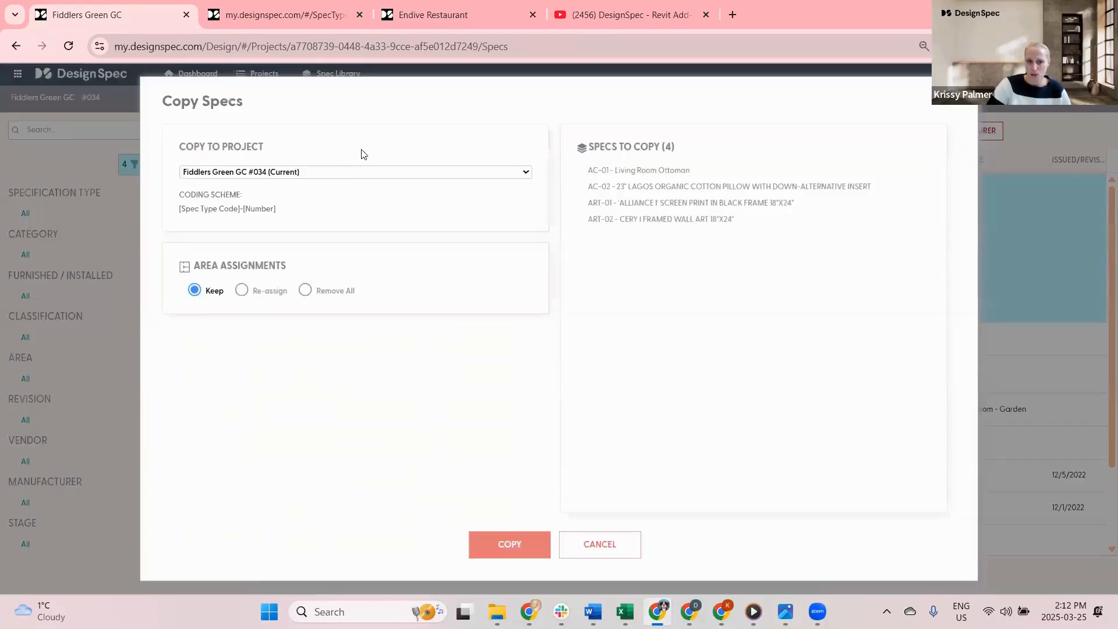
- Choose Hospitality Project #09097 as the copy destination, check its area re-assignment options, cancel the copy and clear the spec selection
{"action": "left_click", "coordinate": [317, 173]}
{"action": "left_click", "coordinate": [256, 259]}
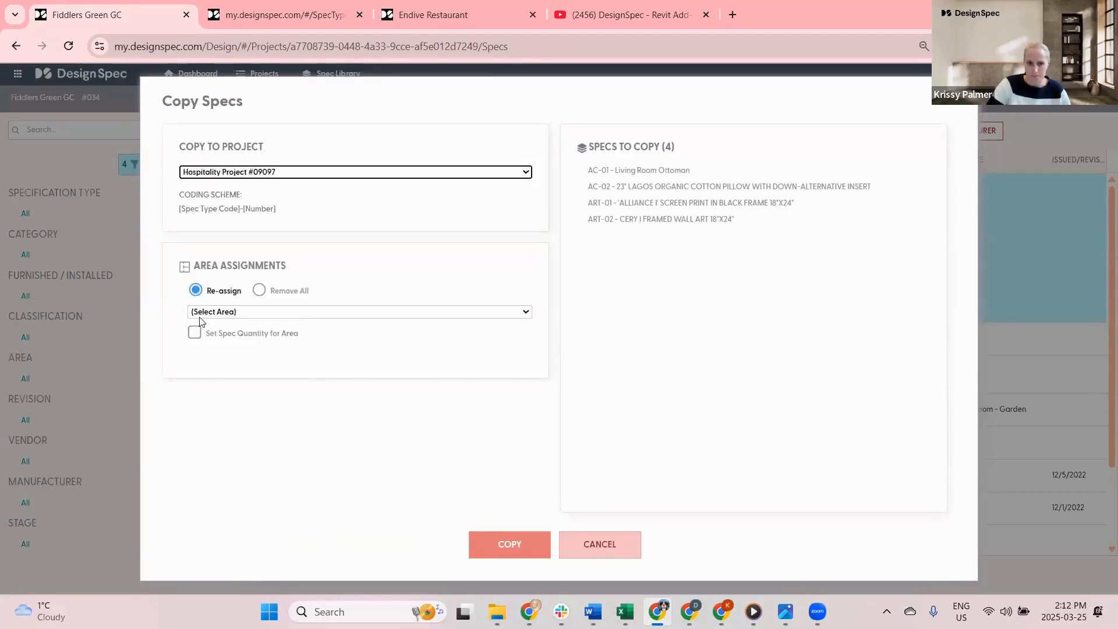
{"action": "left_click", "coordinate": [326, 312]}
{"action": "left_click", "coordinate": [479, 235]}
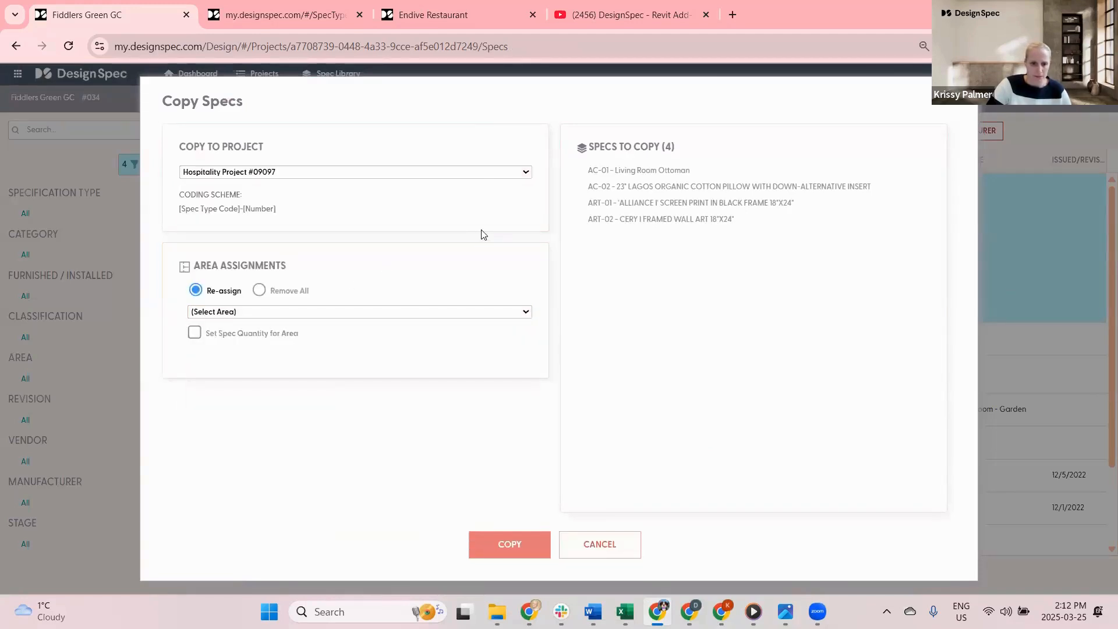
{"action": "left_click", "coordinate": [597, 547]}
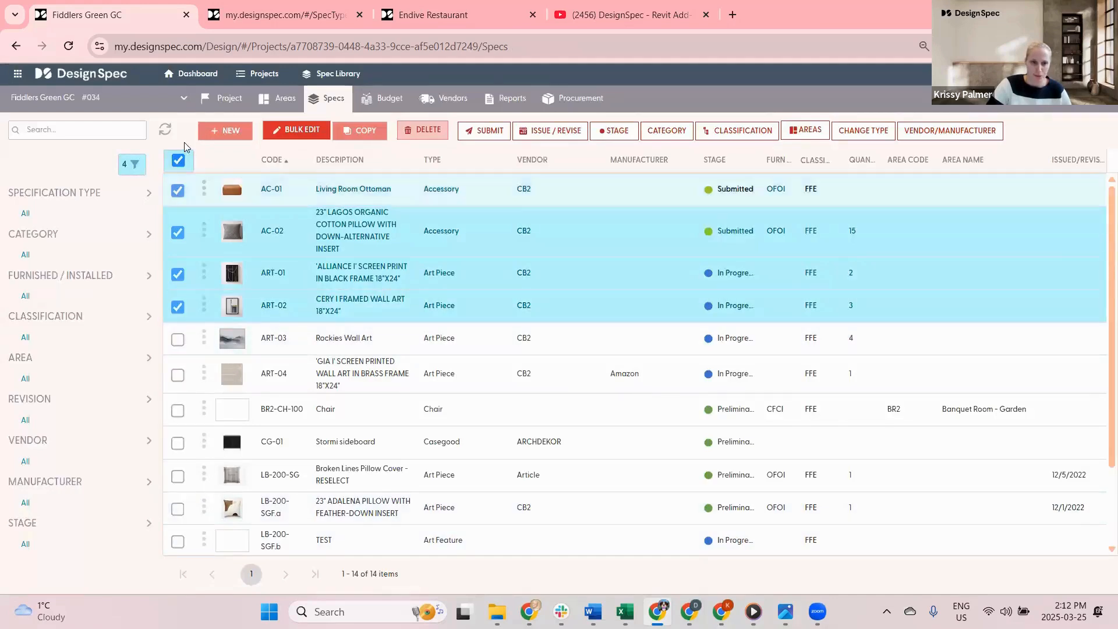
{"action": "left_click", "coordinate": [178, 160]}
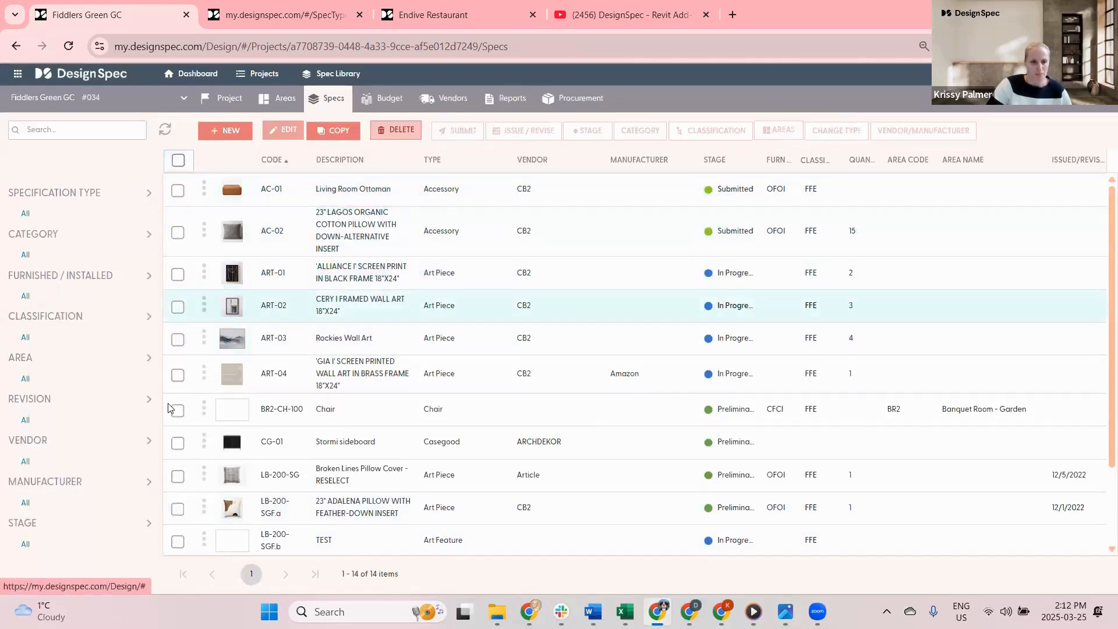
- Try copying specs ART-04, BR2-CH-100 and CG-01 to Hotel Boutique #4592, then cancel the copy
{"action": "left_click", "coordinate": [178, 375]}
{"action": "left_click", "coordinate": [177, 411]}
{"action": "left_click", "coordinate": [178, 443]}
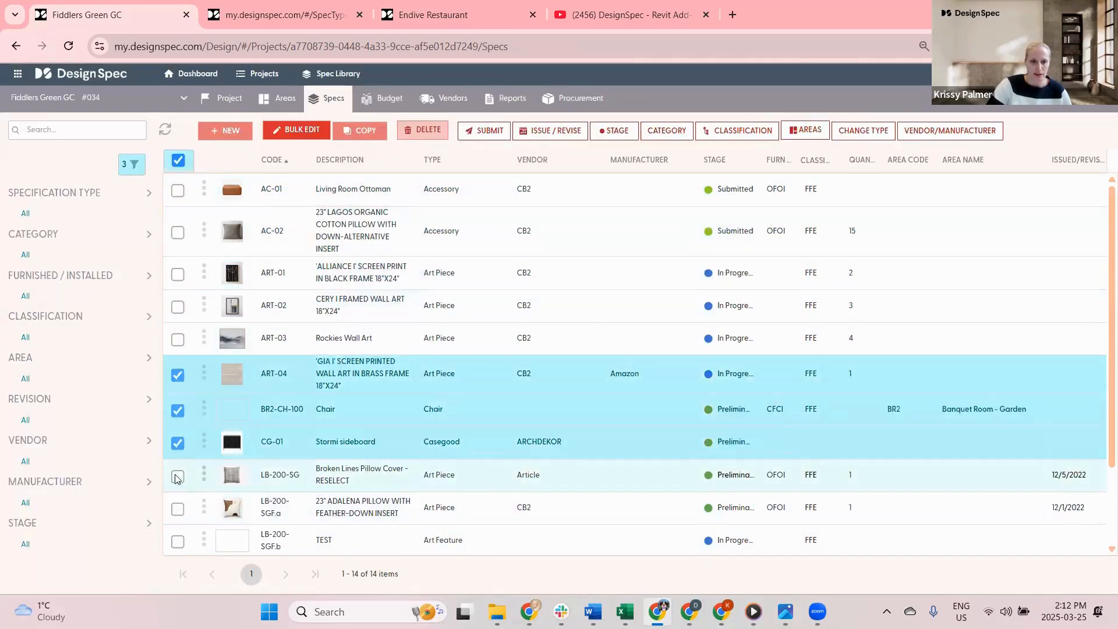
{"action": "left_click", "coordinate": [366, 153]}
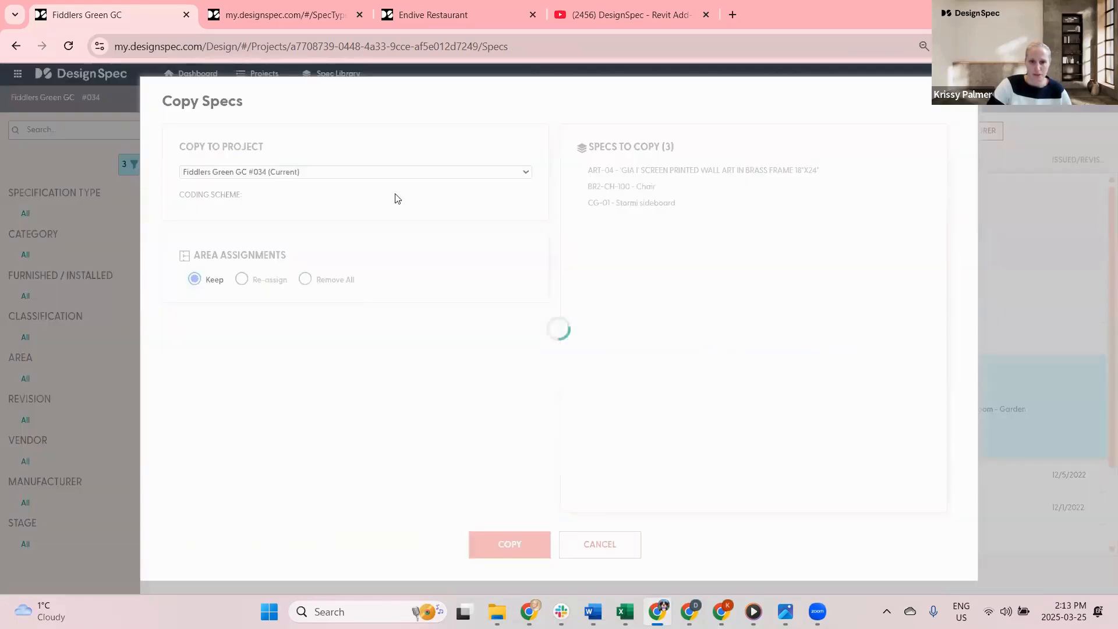
{"action": "left_click", "coordinate": [357, 171]}
{"action": "left_click", "coordinate": [256, 269]}
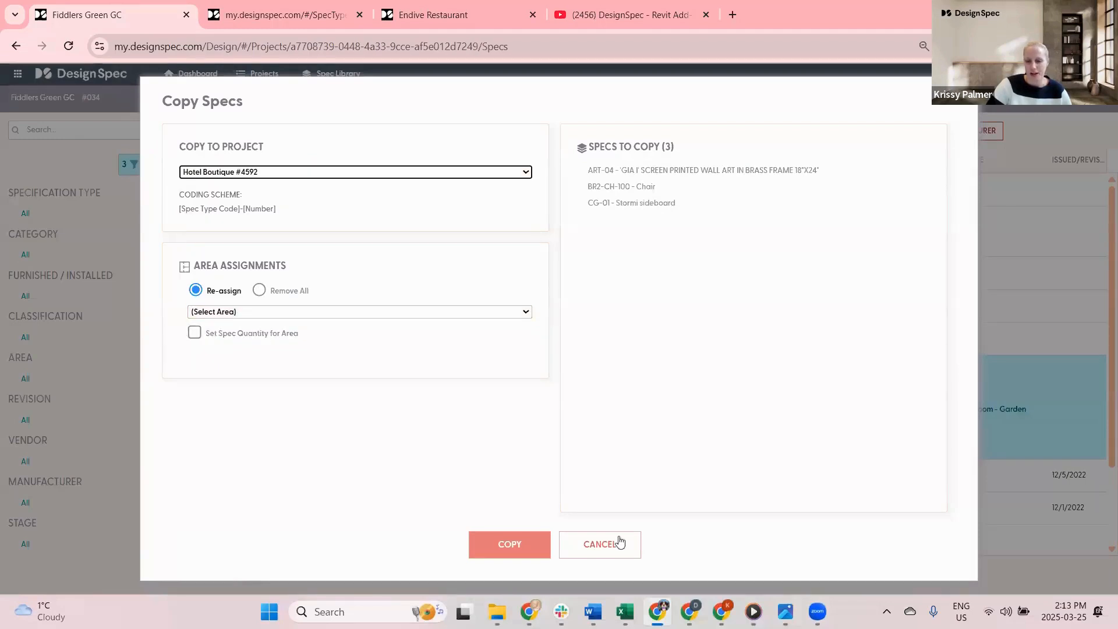
{"action": "left_click", "coordinate": [592, 546]}
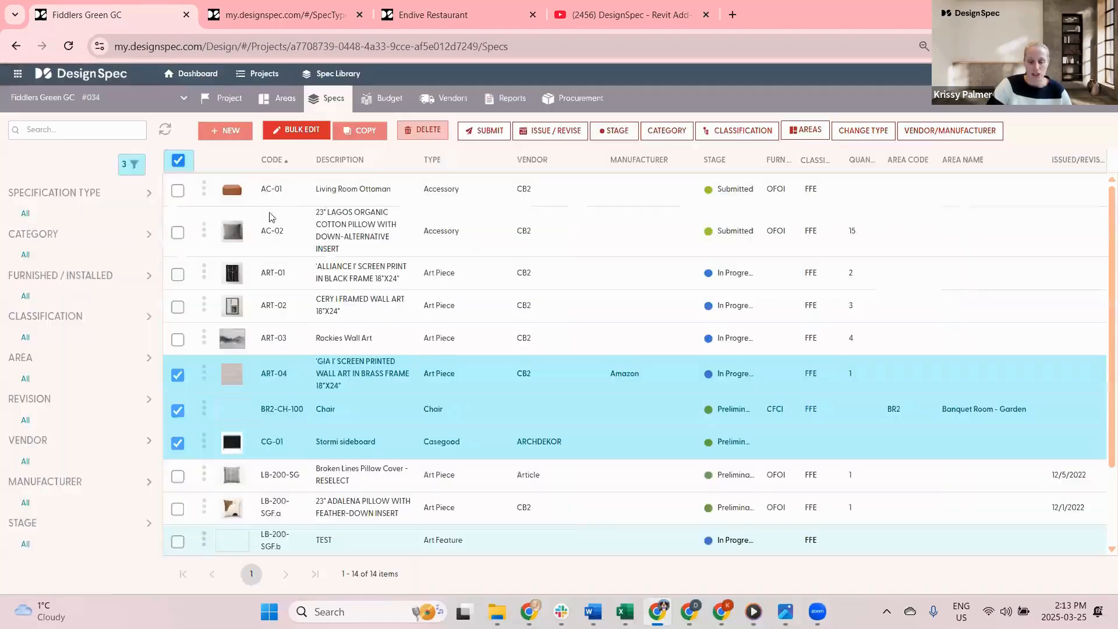
- Try copying the three selected specs within the current project with re-assigned areas, check the available areas, and cancel
{"action": "left_click", "coordinate": [361, 131]}
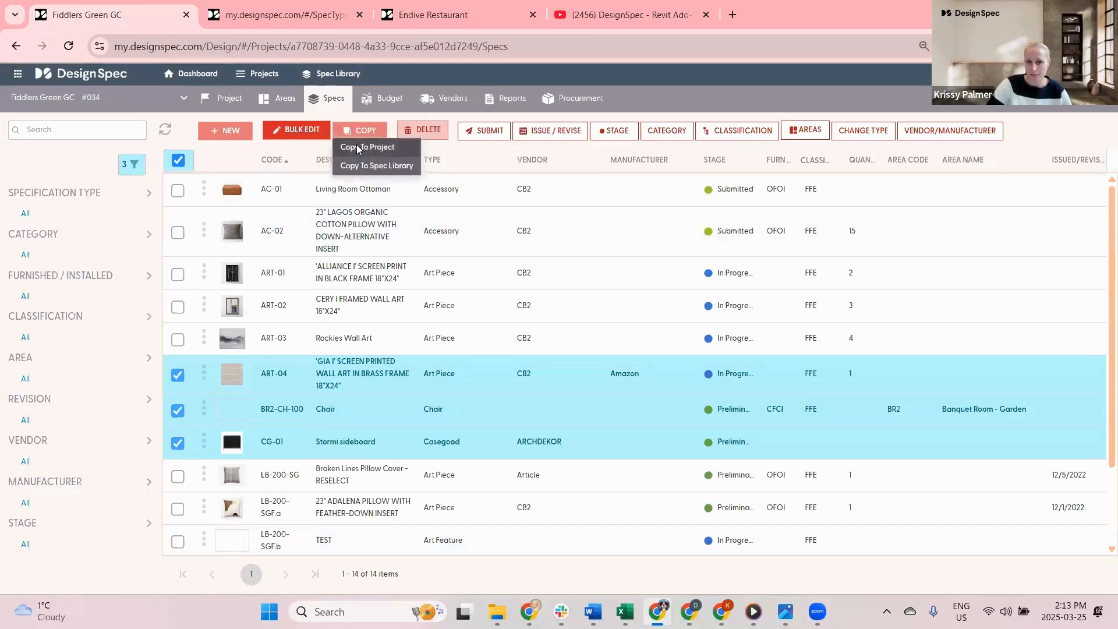
{"action": "left_click", "coordinate": [360, 148]}
{"action": "left_click", "coordinate": [242, 290]}
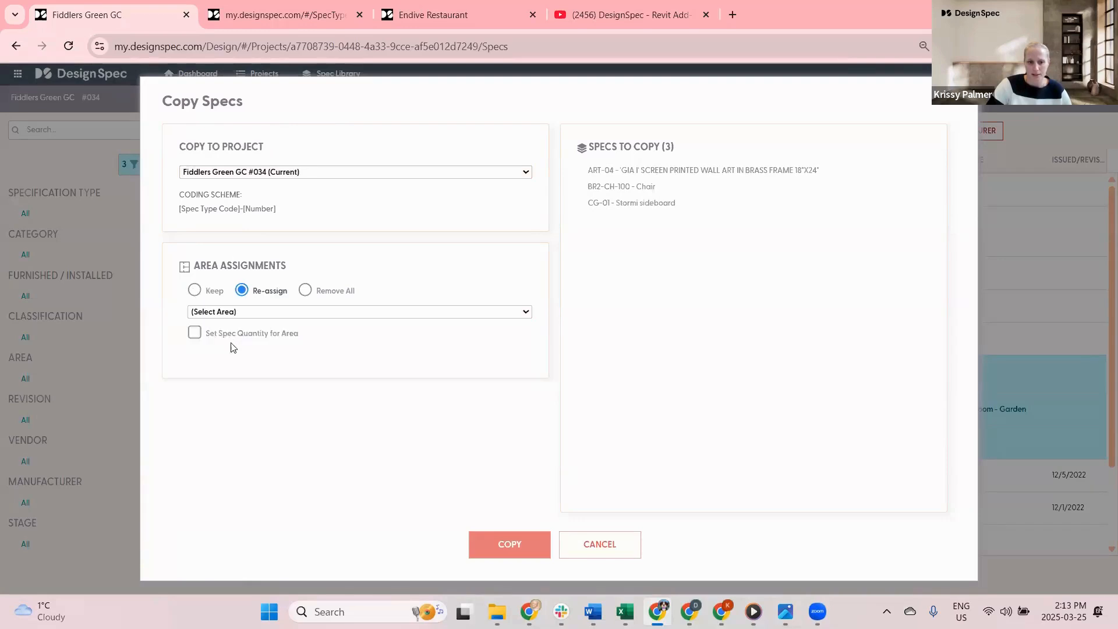
{"action": "left_click", "coordinate": [225, 318]}
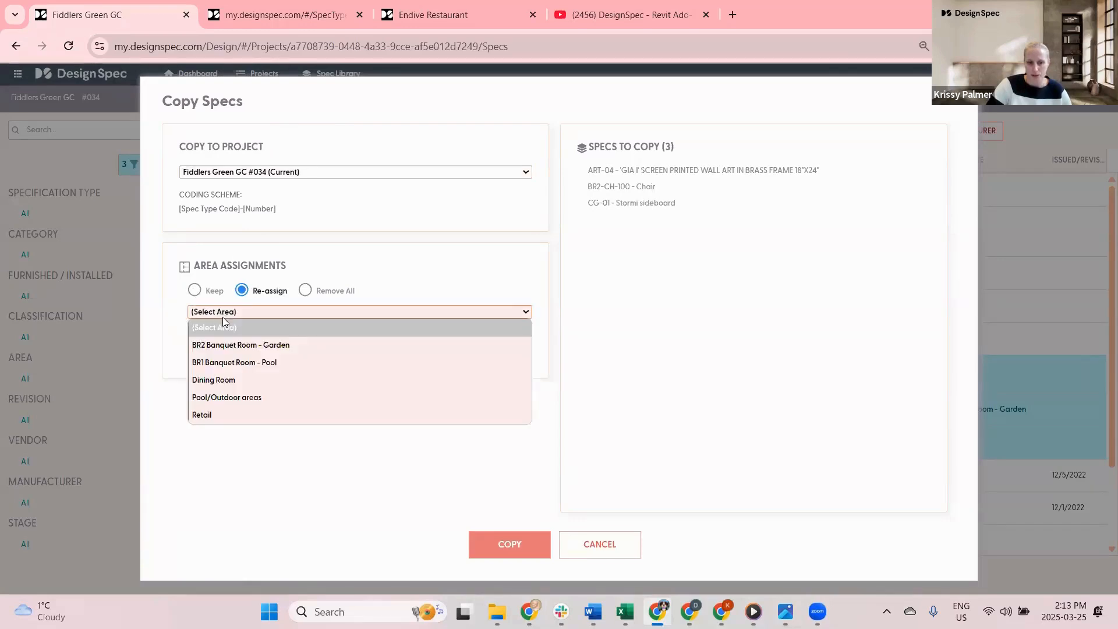
{"action": "left_click", "coordinate": [606, 548]}
{"action": "left_click", "coordinate": [606, 547]}
- Set the project's spec number generation to start from 1 and save the project details
{"action": "left_click", "coordinate": [227, 97]}
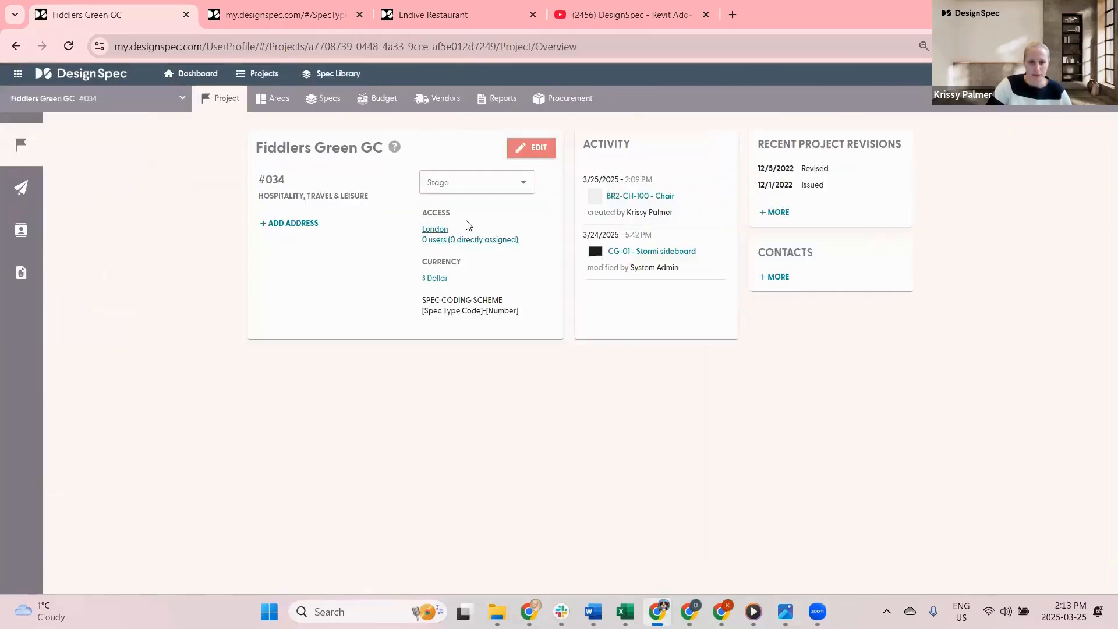
{"action": "left_click", "coordinate": [534, 147]}
{"action": "scroll", "coordinate": [697, 470], "scroll_direction": "down", "scroll_amount": 3}
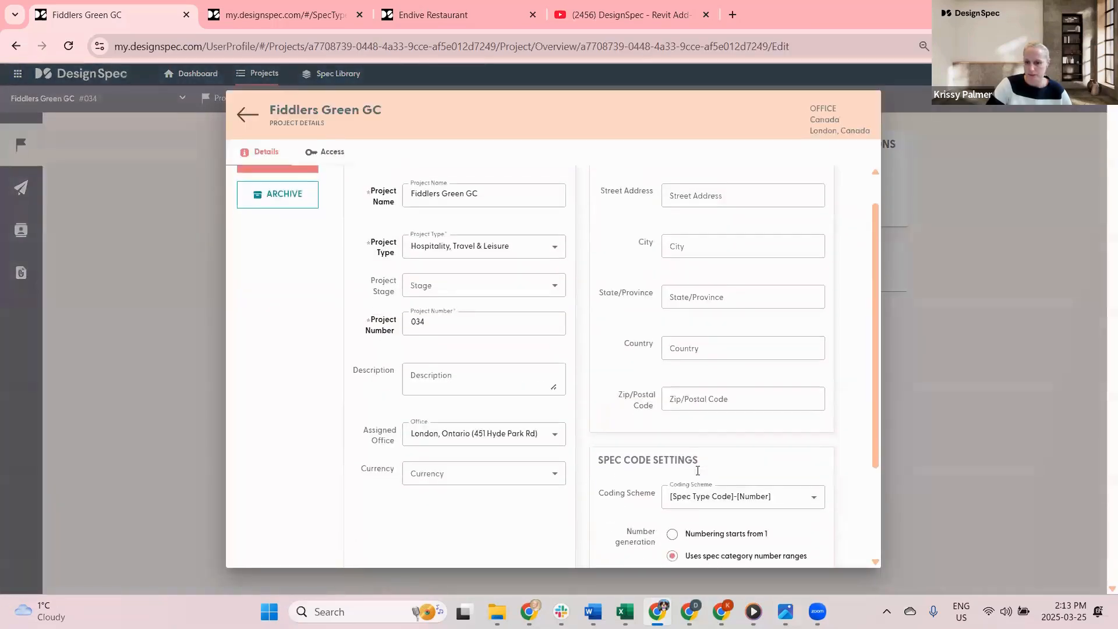
{"action": "left_click", "coordinate": [671, 404]}
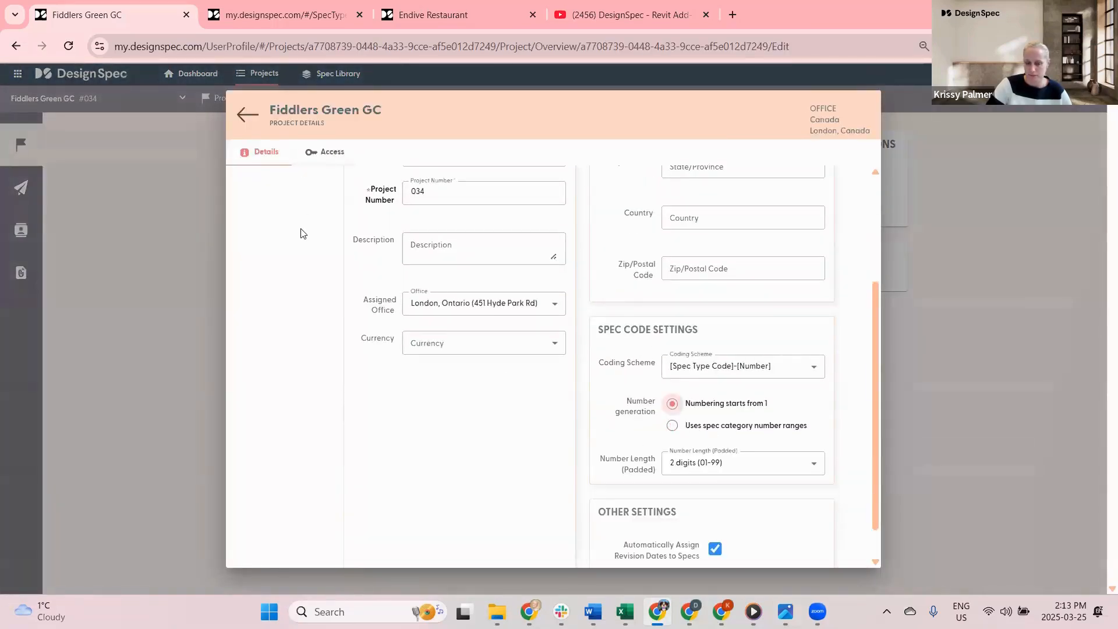
{"action": "scroll", "coordinate": [302, 232], "scroll_direction": "up", "scroll_amount": 5}
{"action": "left_click", "coordinate": [286, 194]}
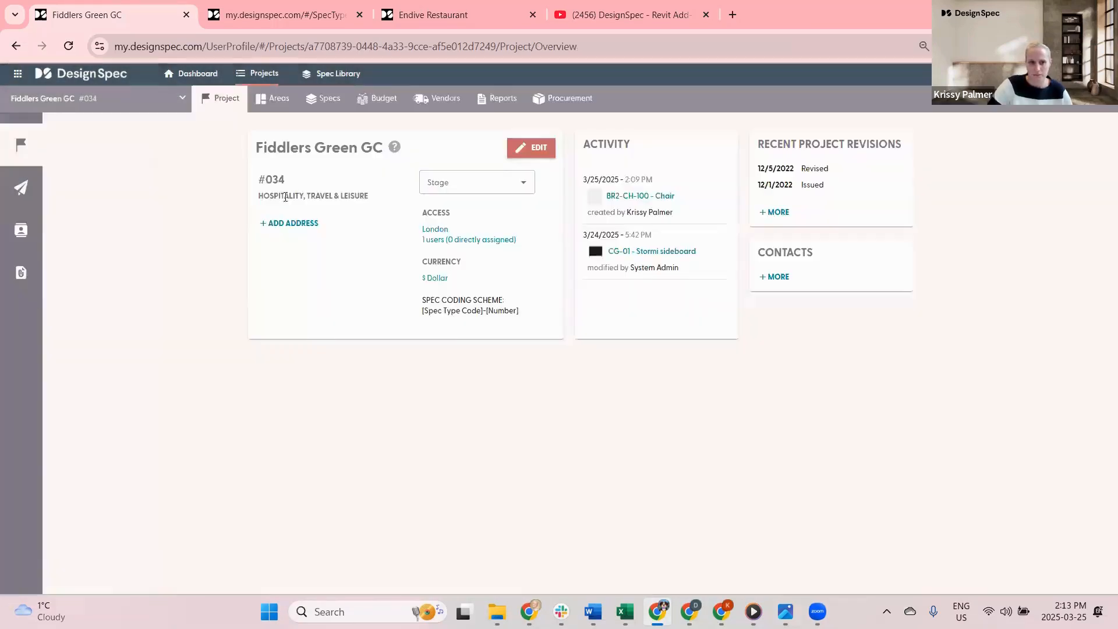
- Select specs ART-01, ART-02 and ART-03 in the specs list and start copying them to a project
{"action": "left_click", "coordinate": [325, 101]}
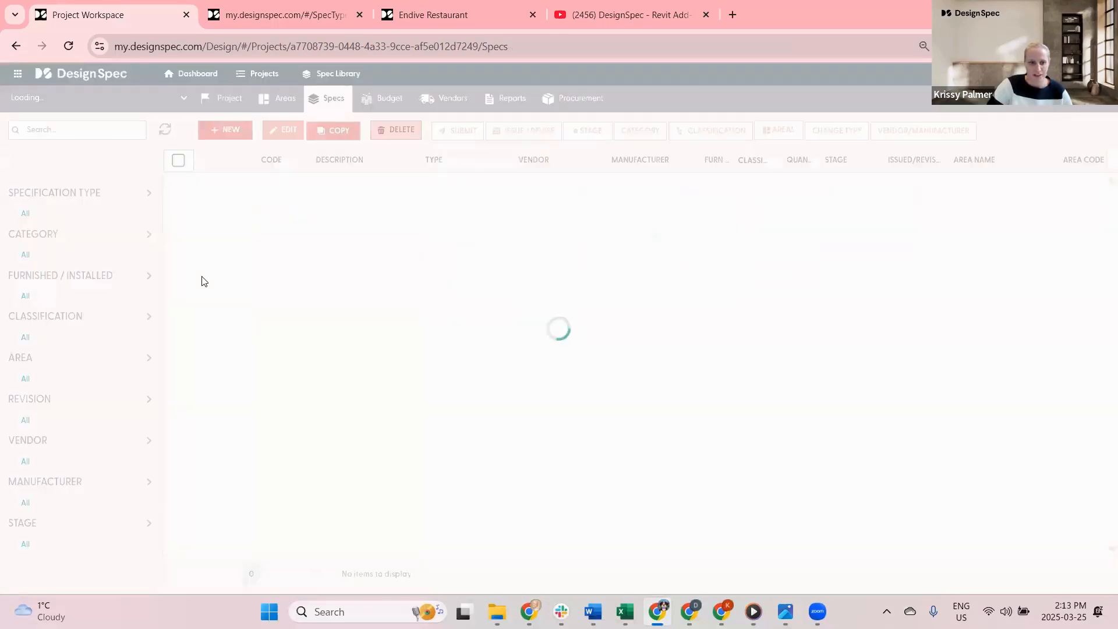
{"action": "left_click", "coordinate": [177, 339]}
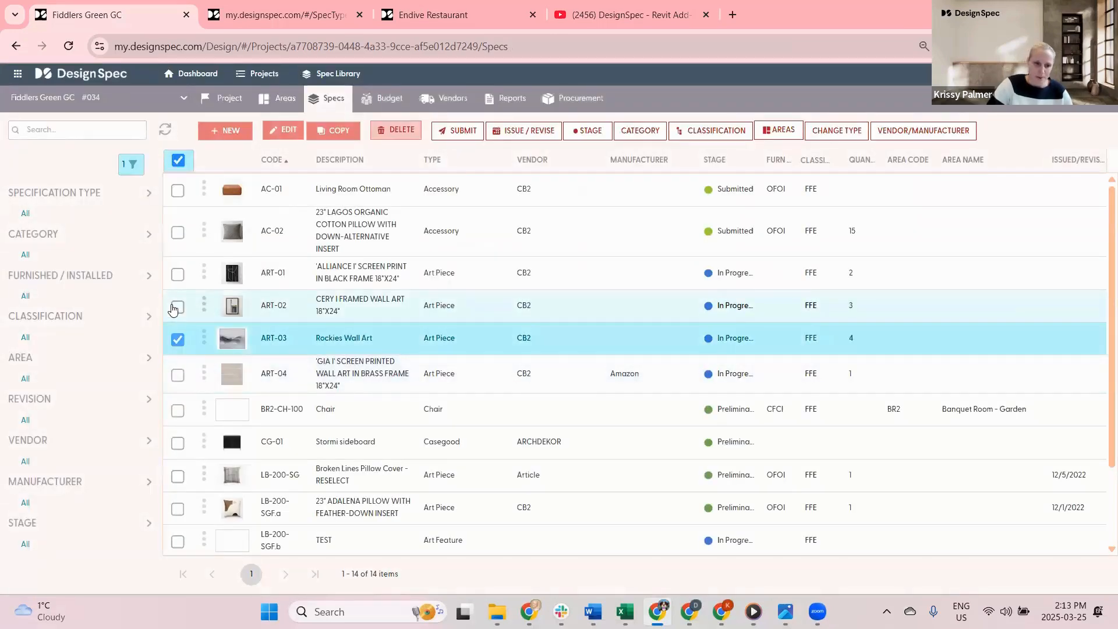
{"action": "left_click", "coordinate": [177, 307]}
{"action": "left_click", "coordinate": [177, 274]}
{"action": "left_click", "coordinate": [365, 131]}
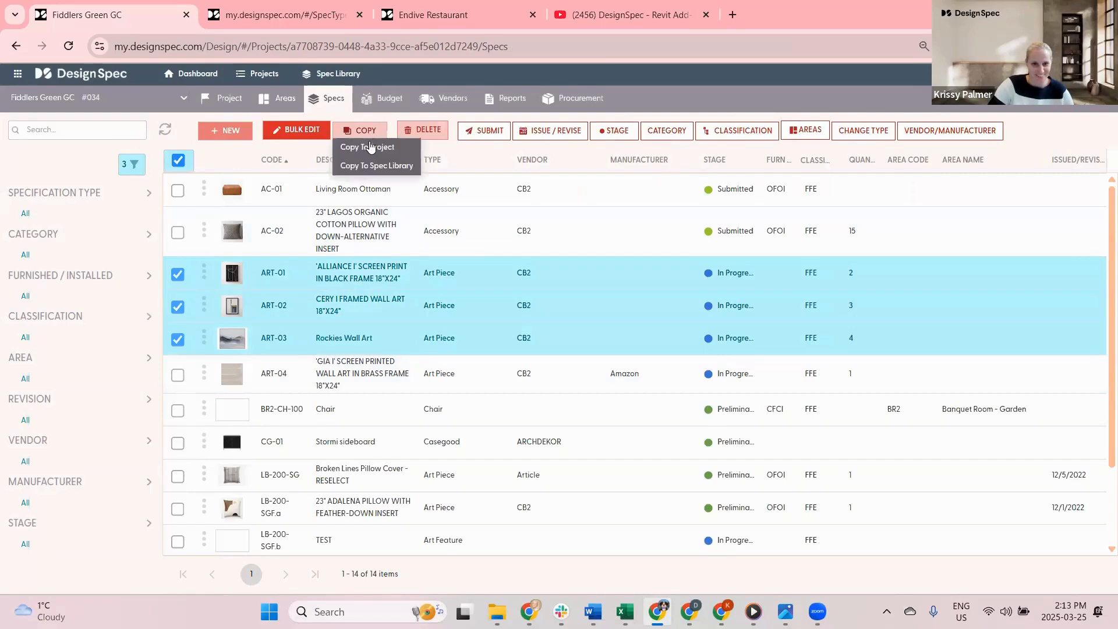
{"action": "left_click", "coordinate": [370, 147]}
- Choose Hospitality Project #09097 as the destination, review the spec code options for the copies, cancel, and deselect the three art specs
{"action": "left_click", "coordinate": [265, 170]}
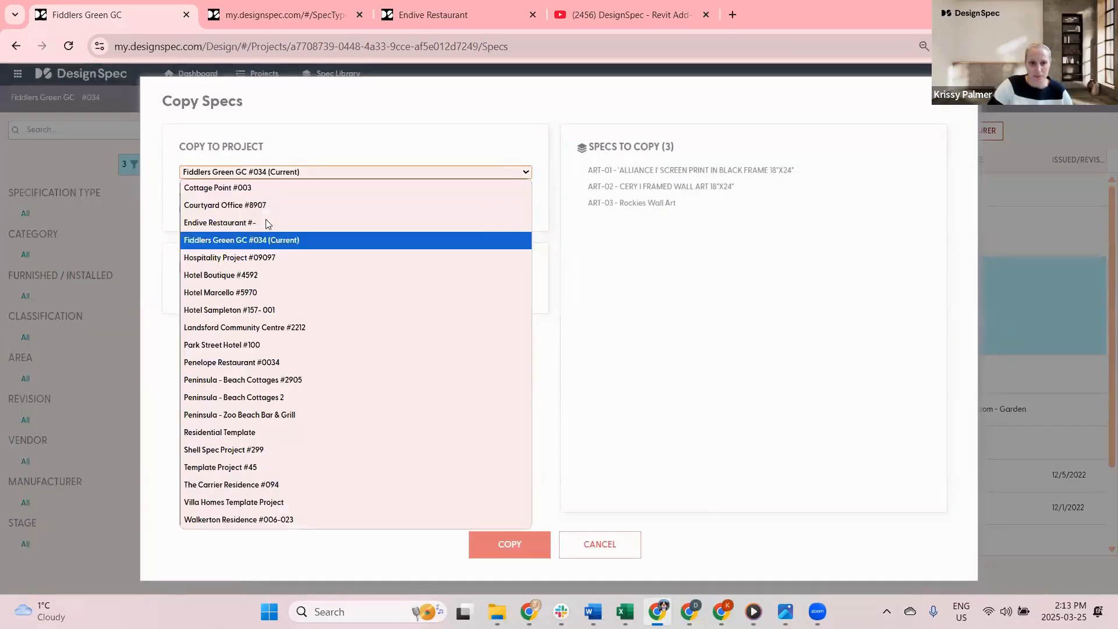
{"action": "left_click", "coordinate": [240, 259]}
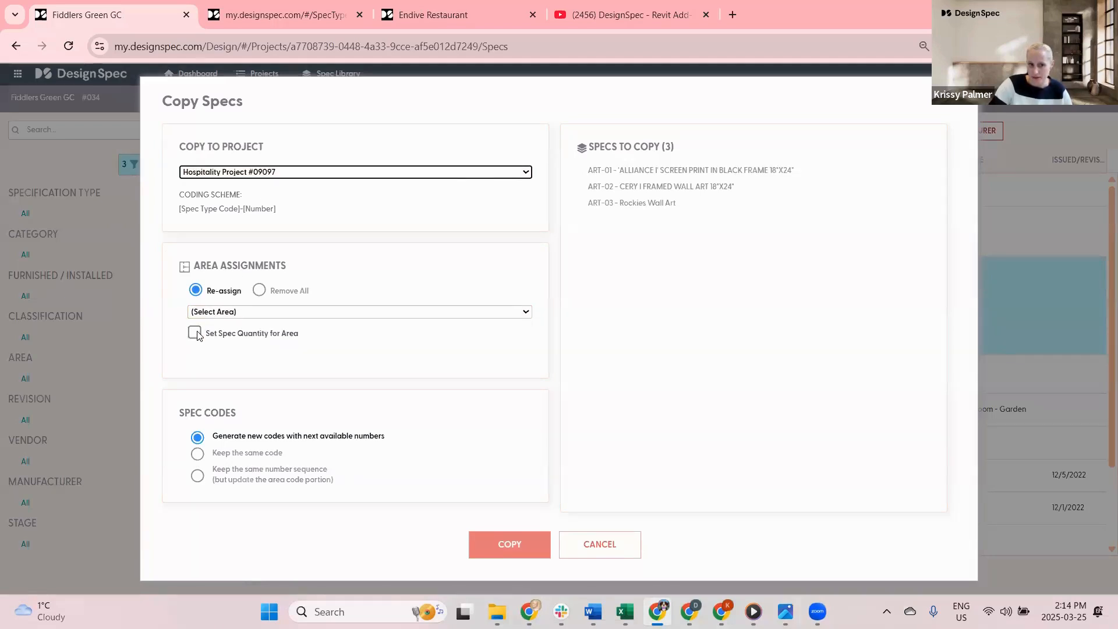
{"action": "left_click", "coordinate": [598, 542]}
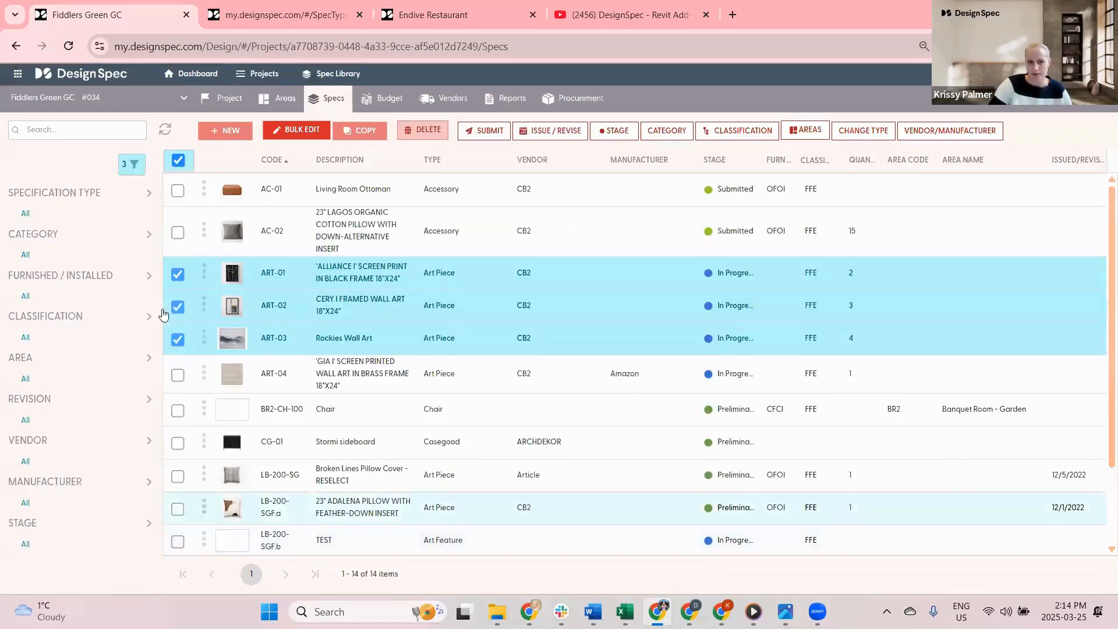
{"action": "left_click", "coordinate": [179, 275]}
{"action": "left_click", "coordinate": [178, 307]}
{"action": "left_click", "coordinate": [178, 339]}
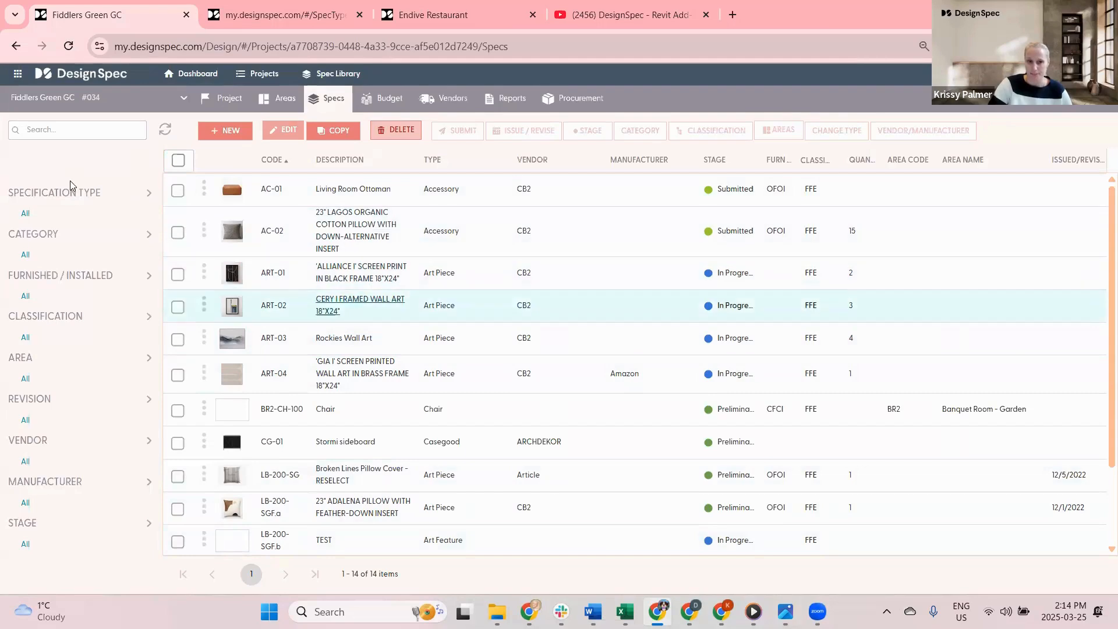
- Open the Spec Library, review the fields of a blank new library spec, and leave it without saving
{"action": "left_click", "coordinate": [254, 18]}
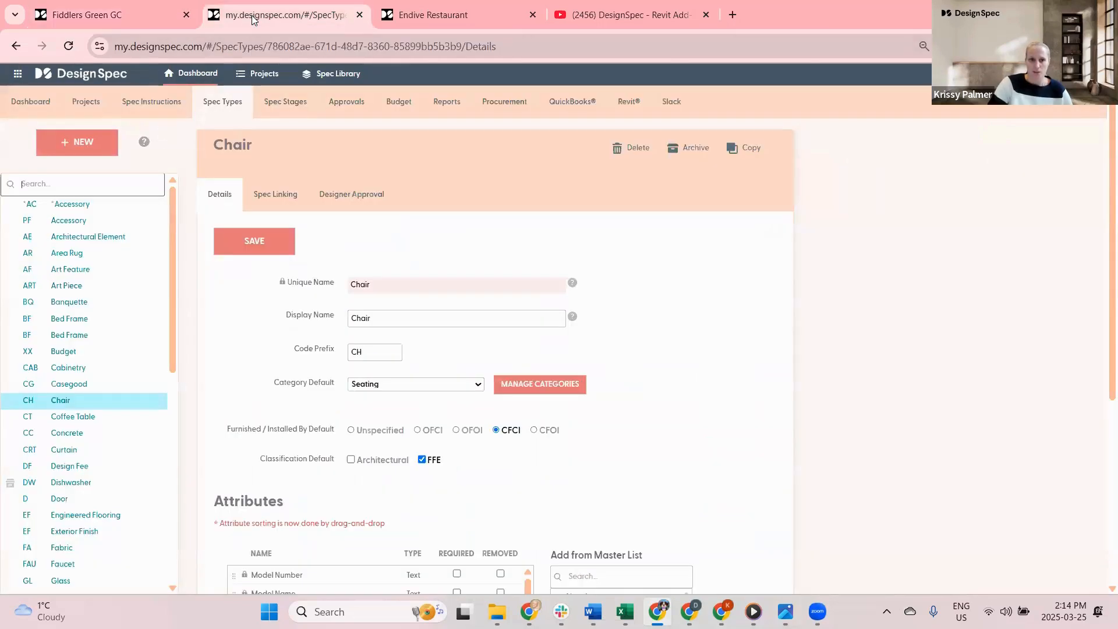
{"action": "left_click", "coordinate": [332, 74]}
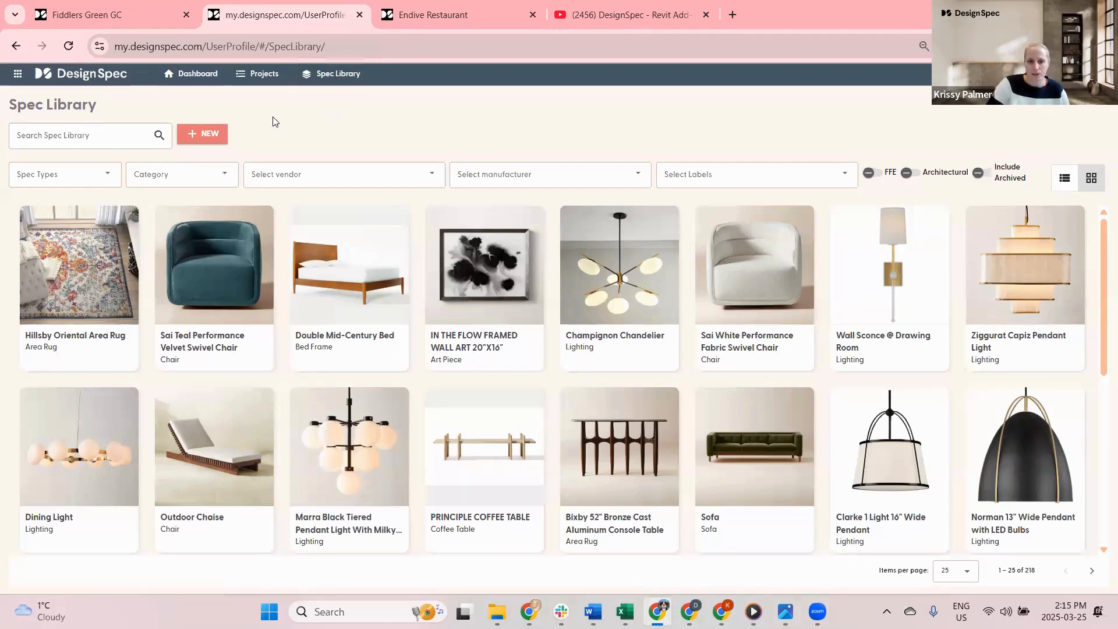
{"action": "left_click", "coordinate": [208, 134]}
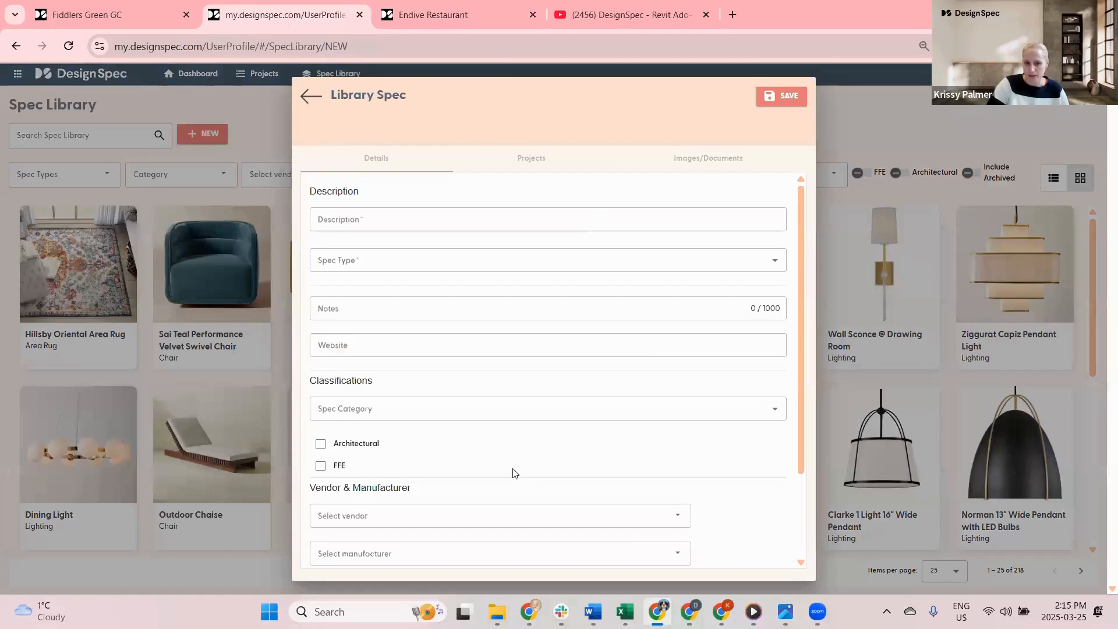
{"action": "scroll", "coordinate": [512, 473], "scroll_direction": "down", "scroll_amount": 1}
{"action": "scroll", "coordinate": [513, 473], "scroll_direction": "down", "scroll_amount": 1}
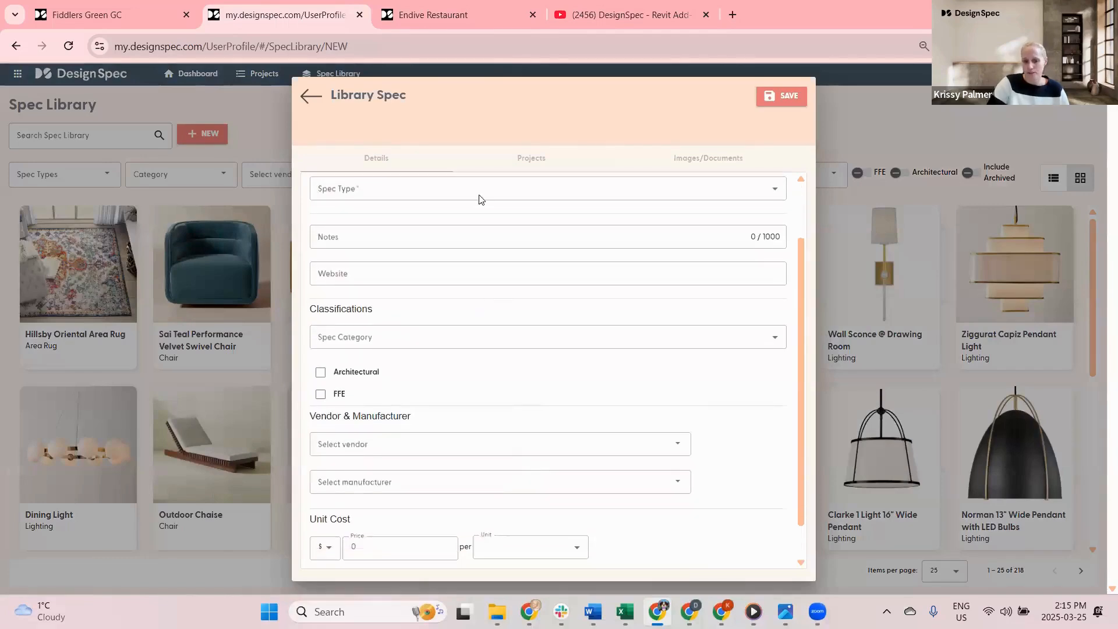
{"action": "scroll", "coordinate": [619, 385], "scroll_direction": "down", "scroll_amount": 1}
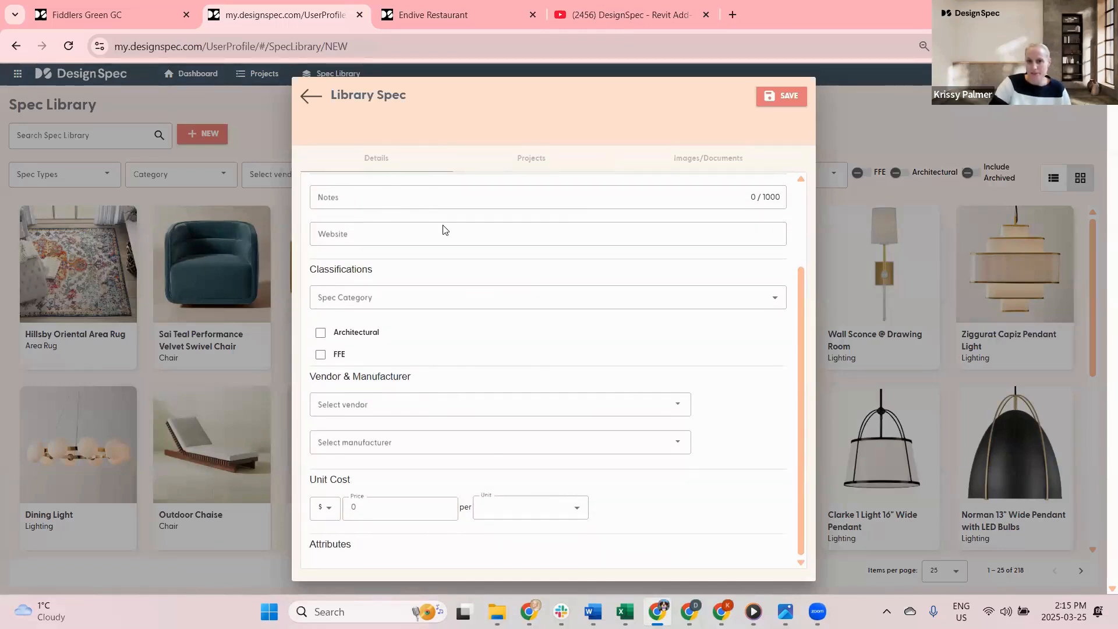
{"action": "left_click", "coordinate": [311, 96]}
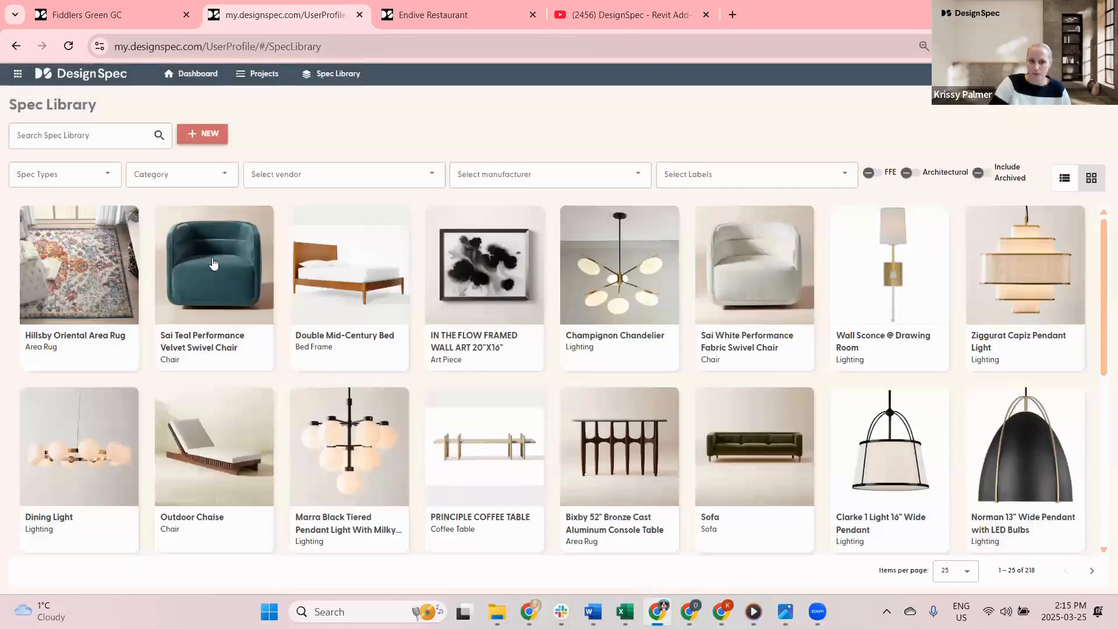
- Review the details, linked projects, and images of the Sai Teal Performance Velvet Swivel Chair library spec, and close it
{"action": "left_click", "coordinate": [222, 269]}
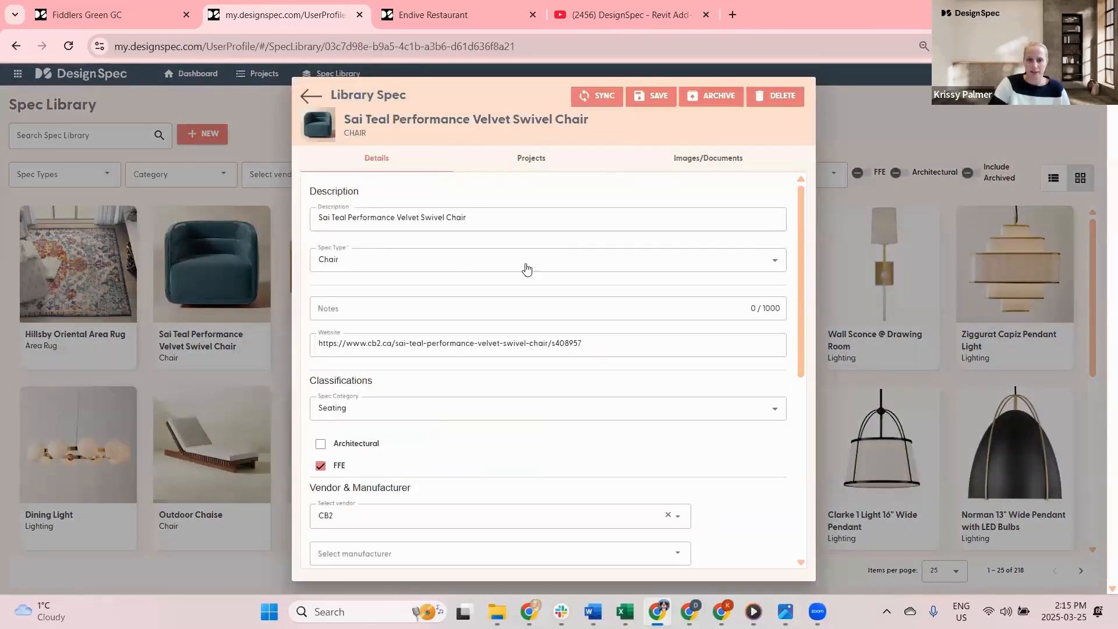
{"action": "left_click", "coordinate": [536, 161]}
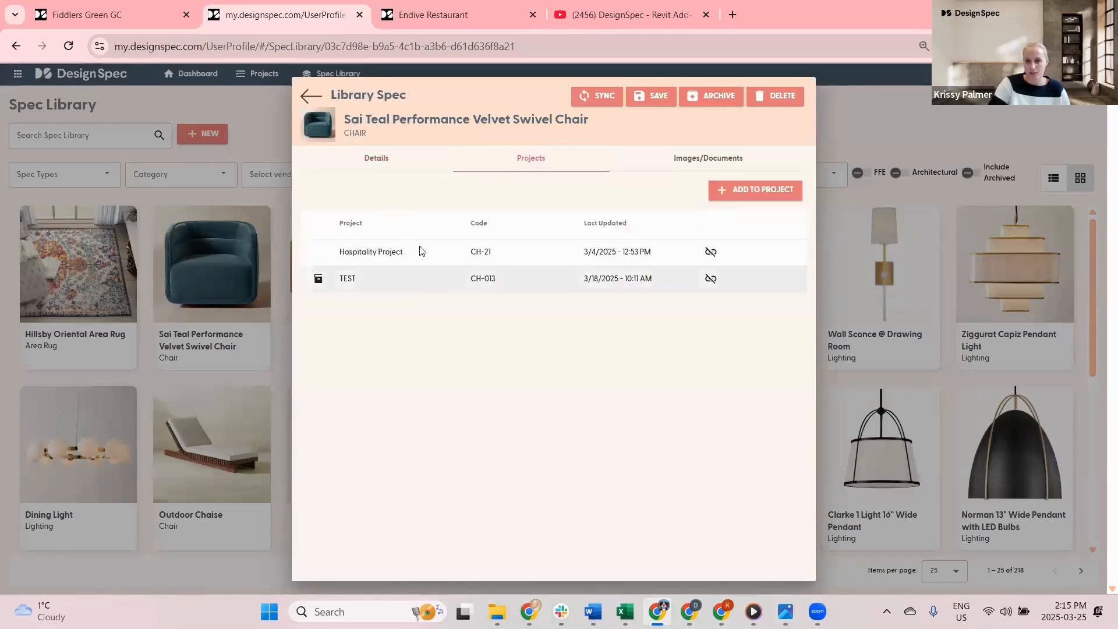
{"action": "left_click", "coordinate": [696, 163]}
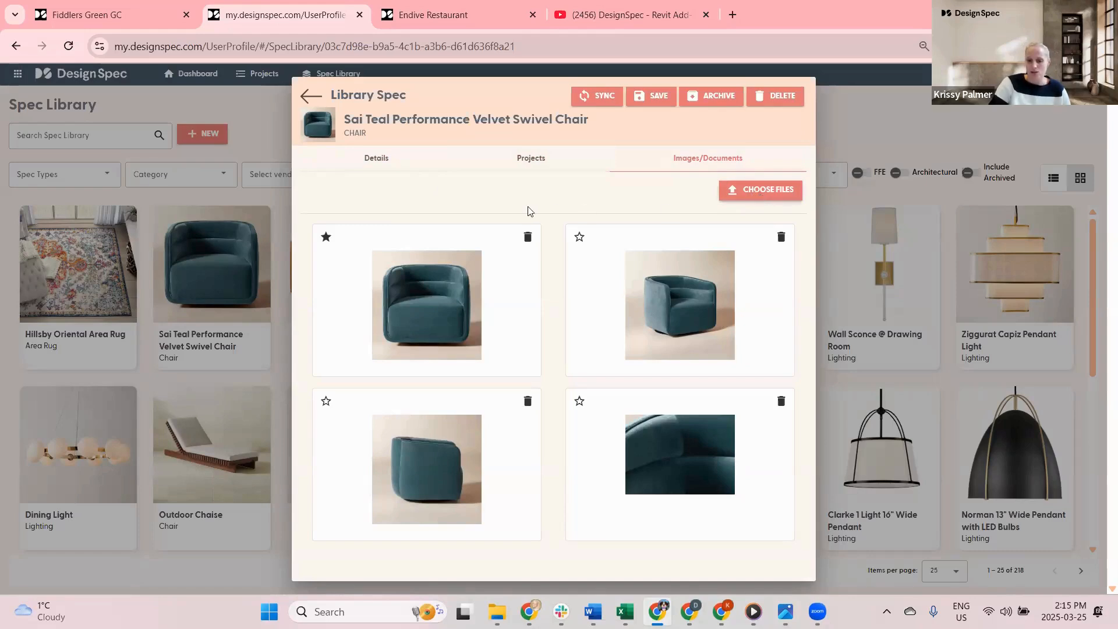
{"action": "left_click", "coordinate": [307, 97]}
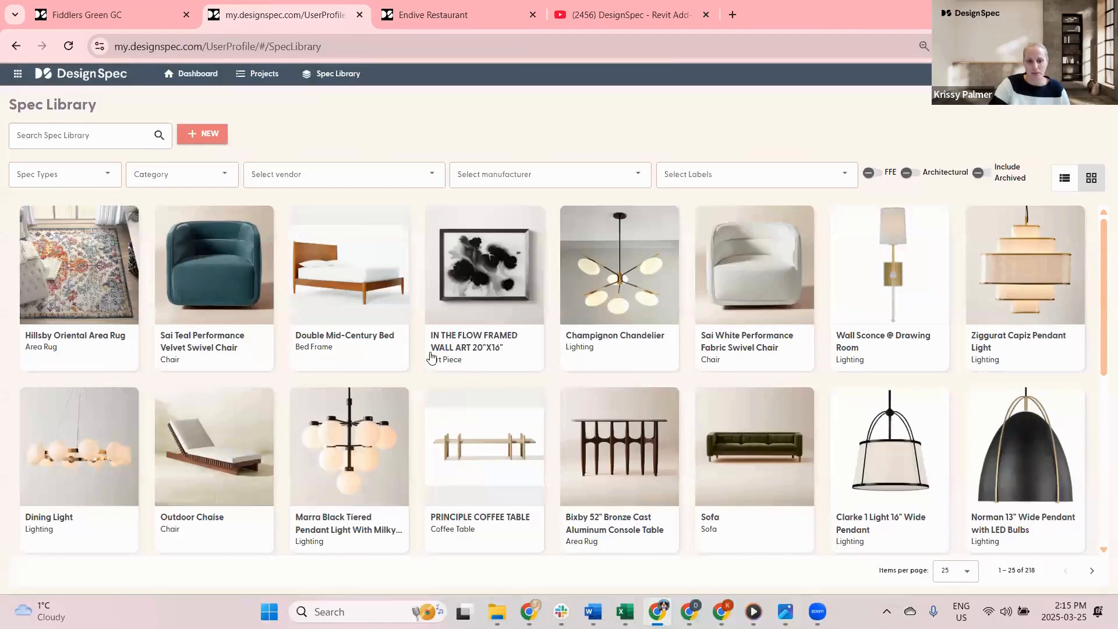
- Try adding the Sai Teal Performance Velvet Swivel Chair library spec to the Cottage Point project, review the spec stage options, and back out
{"action": "left_click", "coordinate": [215, 267]}
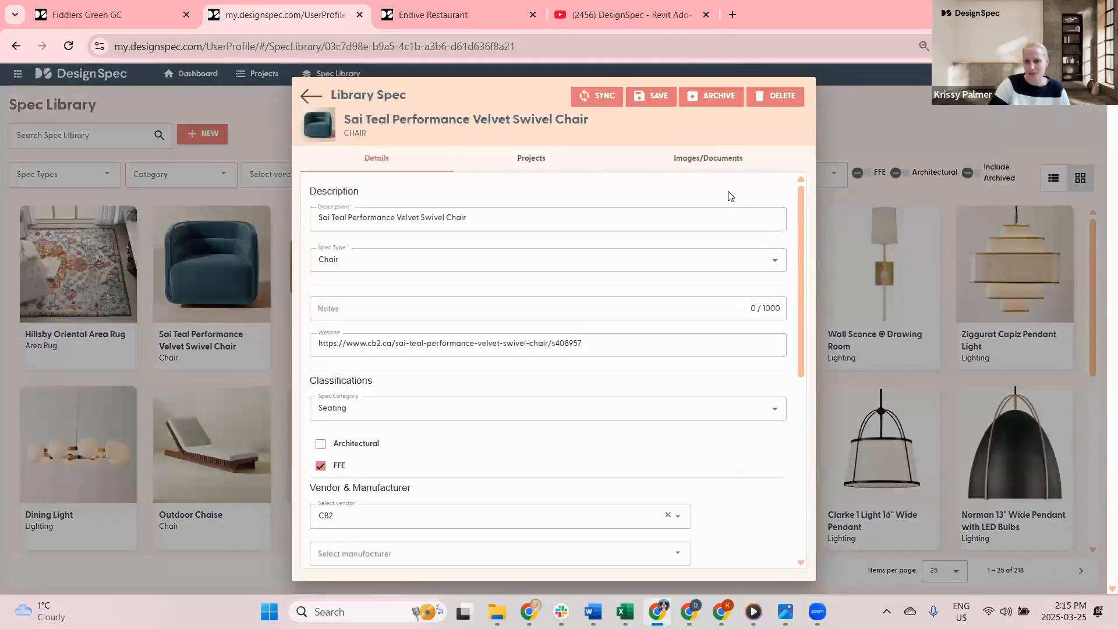
{"action": "left_click", "coordinate": [533, 165]}
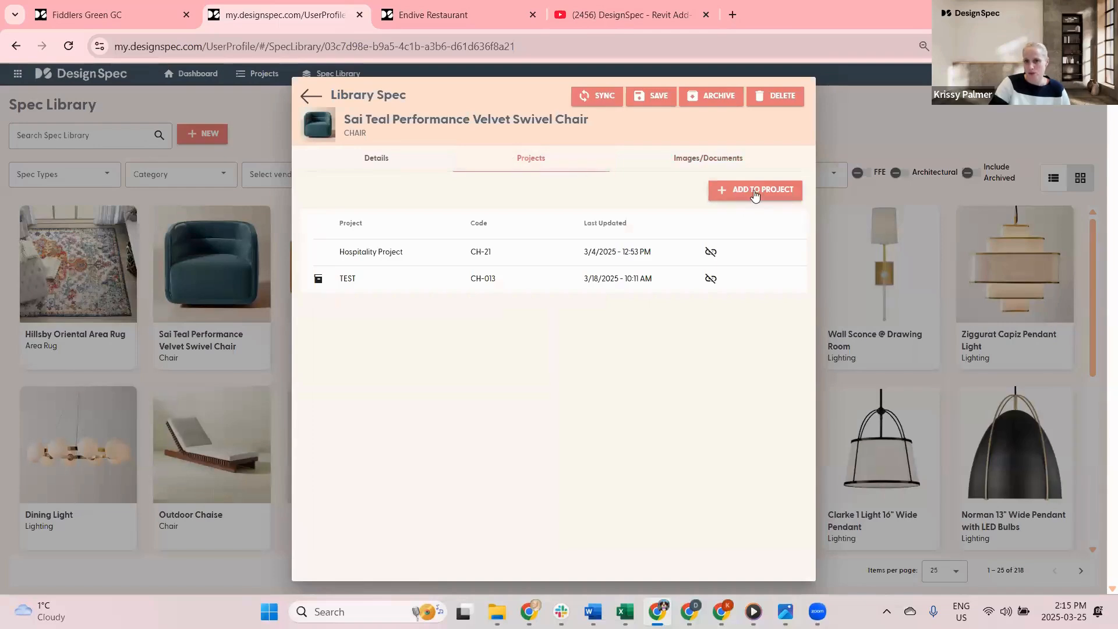
{"action": "left_click", "coordinate": [755, 193]}
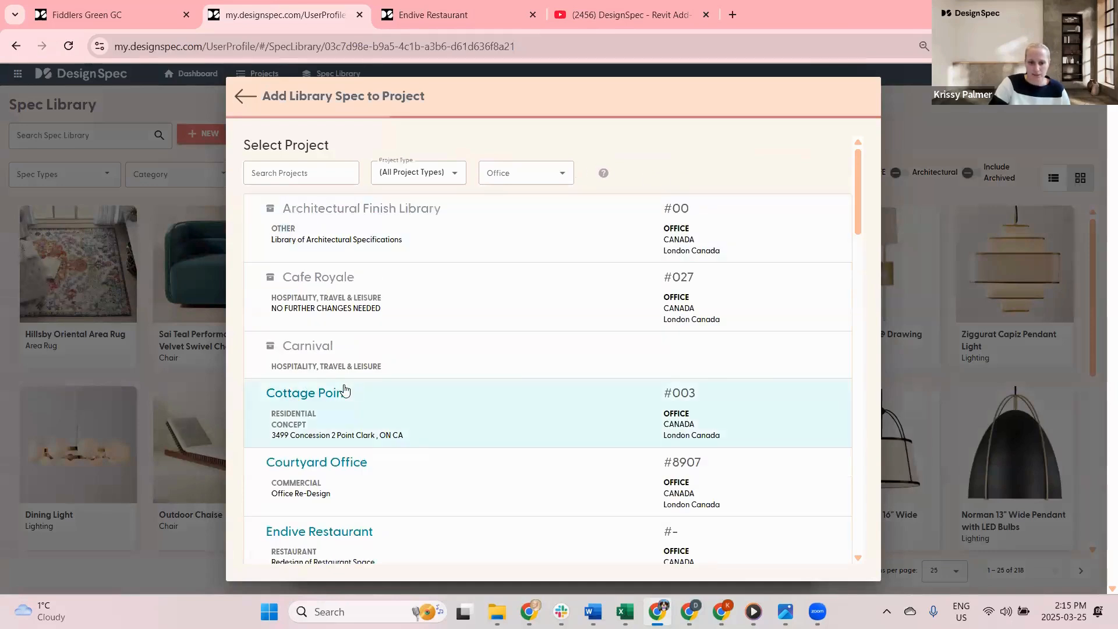
{"action": "left_click", "coordinate": [326, 394]}
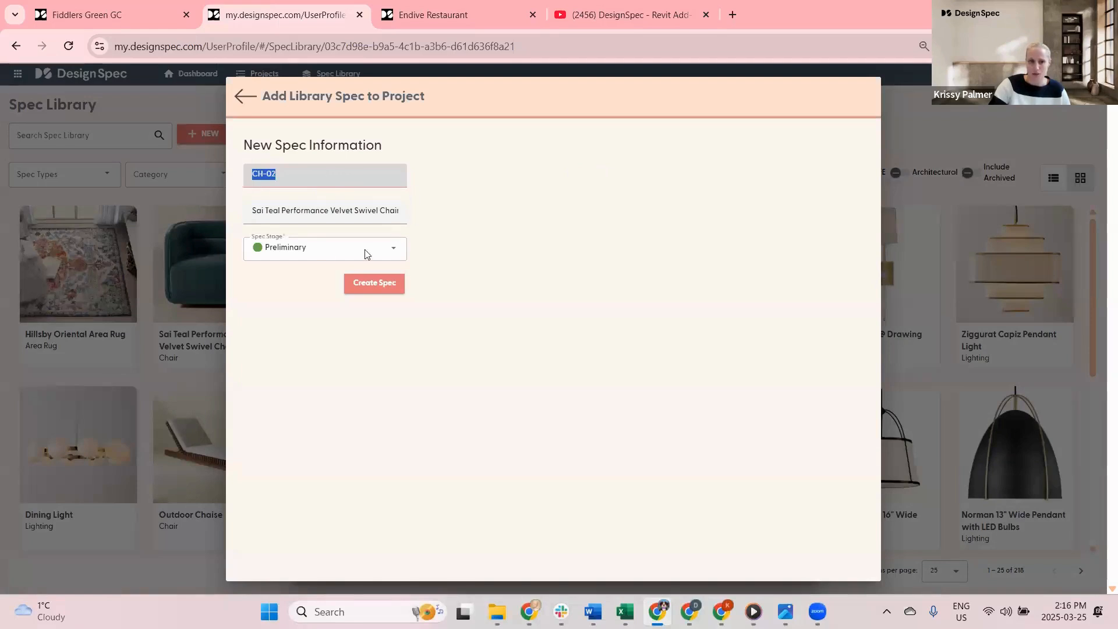
{"action": "left_click", "coordinate": [296, 255]}
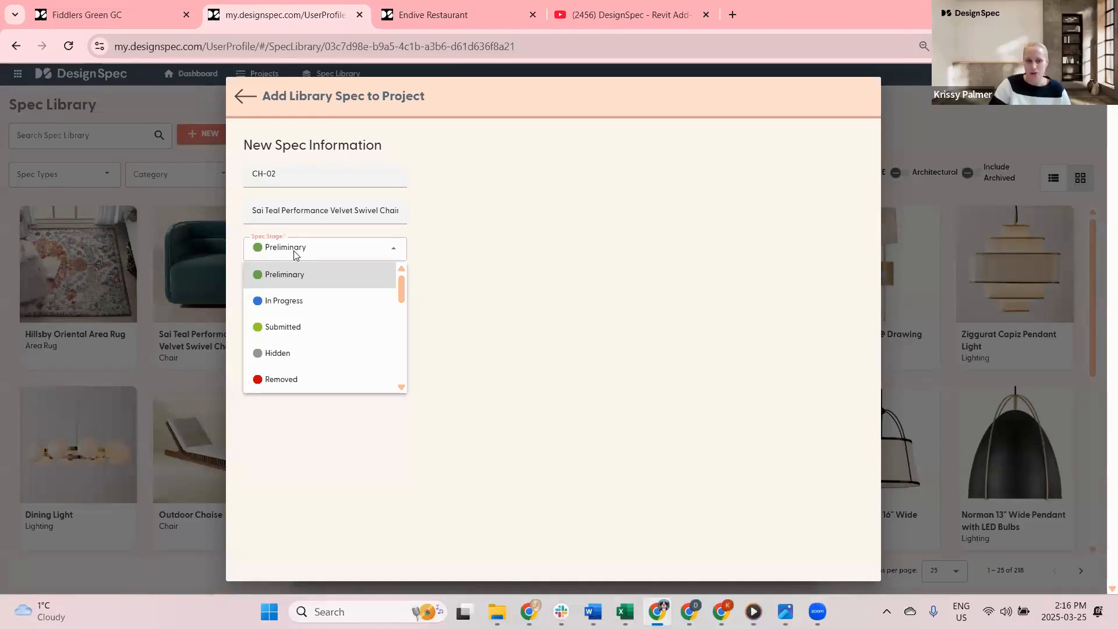
{"action": "scroll", "coordinate": [342, 315], "scroll_direction": "down", "scroll_amount": 3}
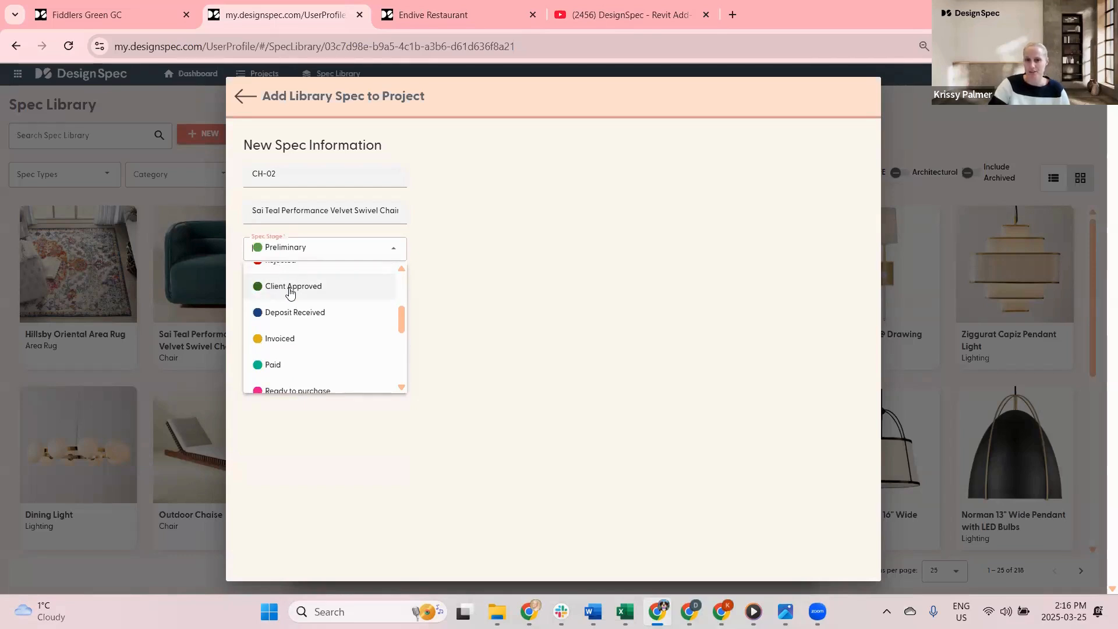
{"action": "left_click", "coordinate": [545, 265]}
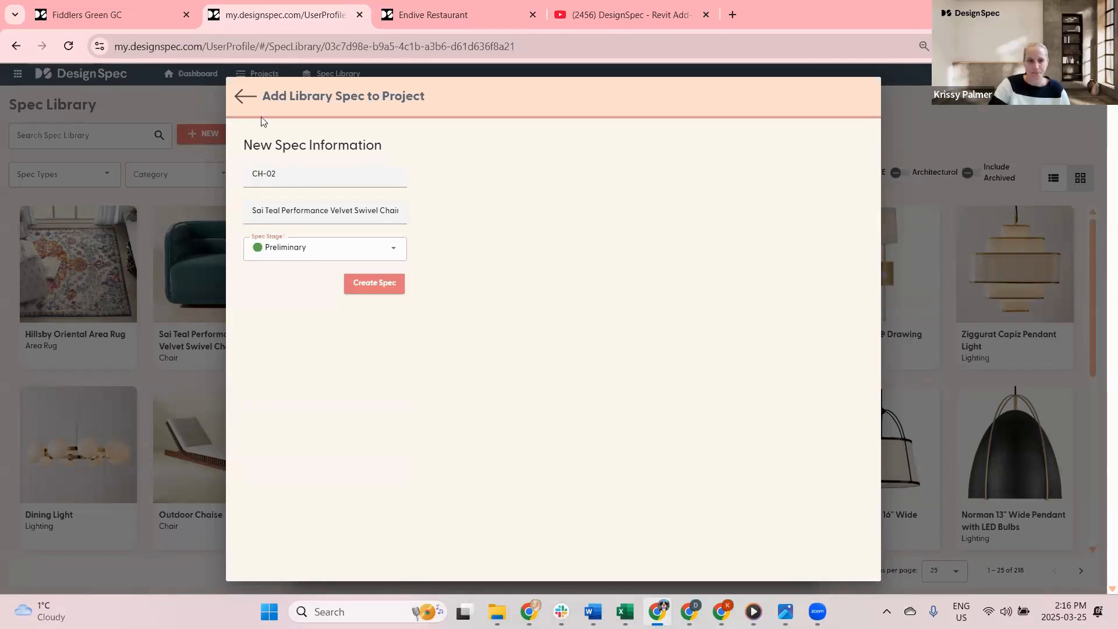
{"action": "left_click", "coordinate": [243, 95]}
{"action": "left_click", "coordinate": [311, 96]}
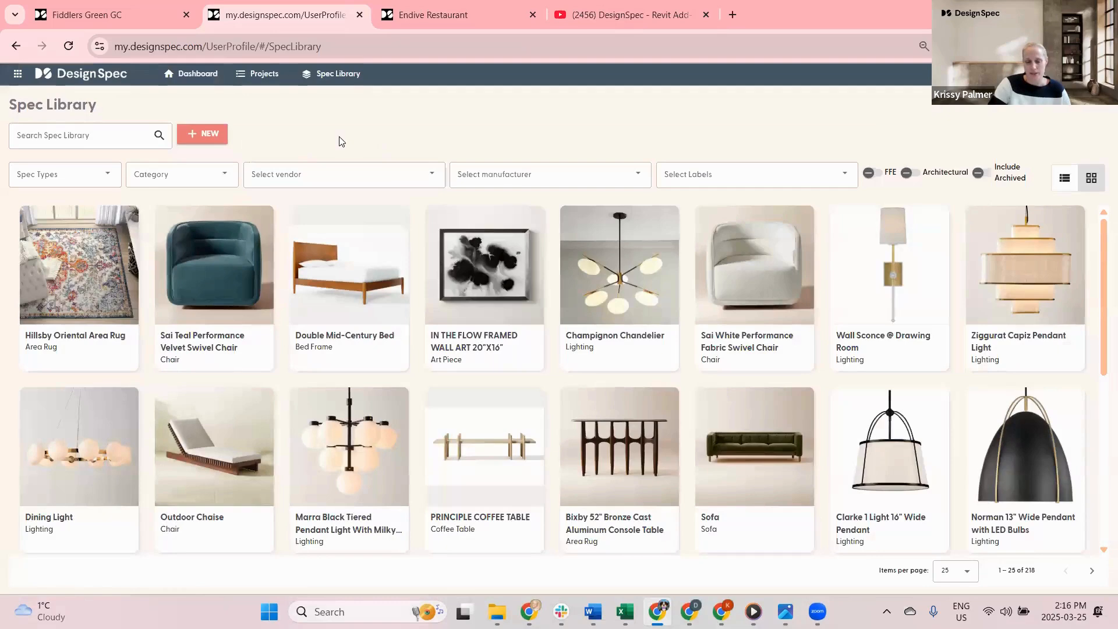
- Copy specs AC-01, AC-02 and ART-01 from the Fiddlers Green GC project to the Spec Library
{"action": "left_click", "coordinate": [122, 15]}
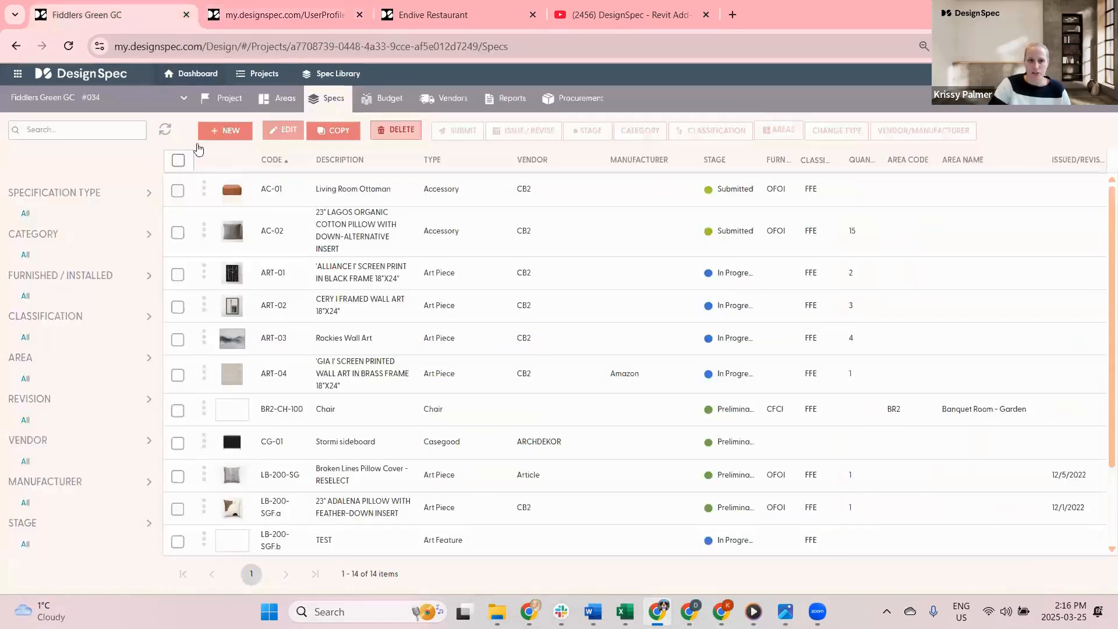
{"action": "left_click", "coordinate": [177, 191]}
{"action": "left_click", "coordinate": [177, 232]}
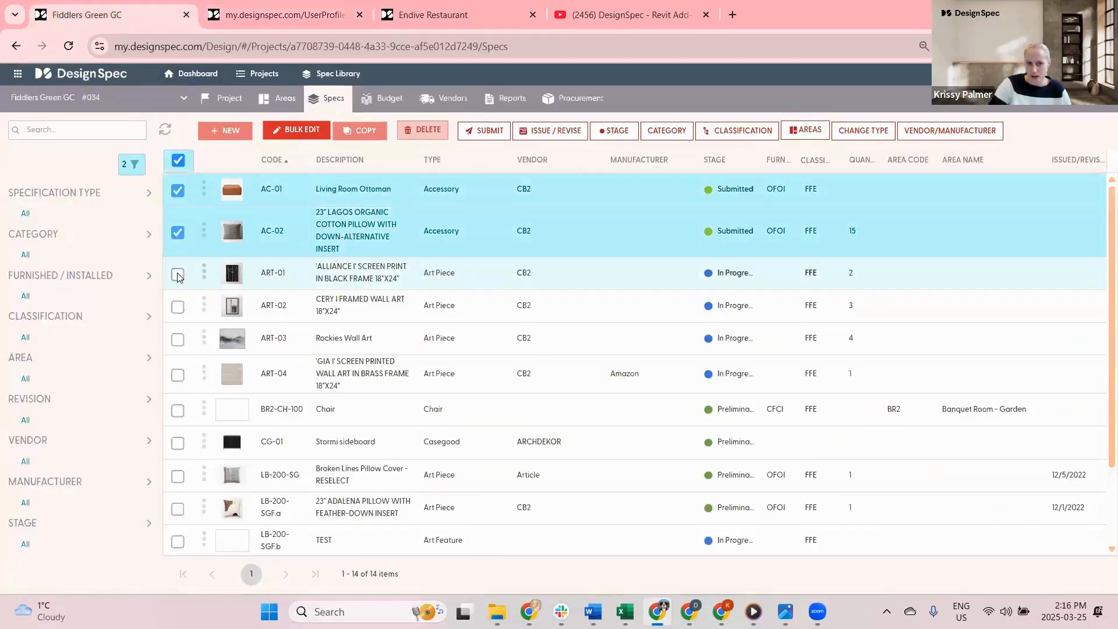
{"action": "left_click", "coordinate": [177, 274]}
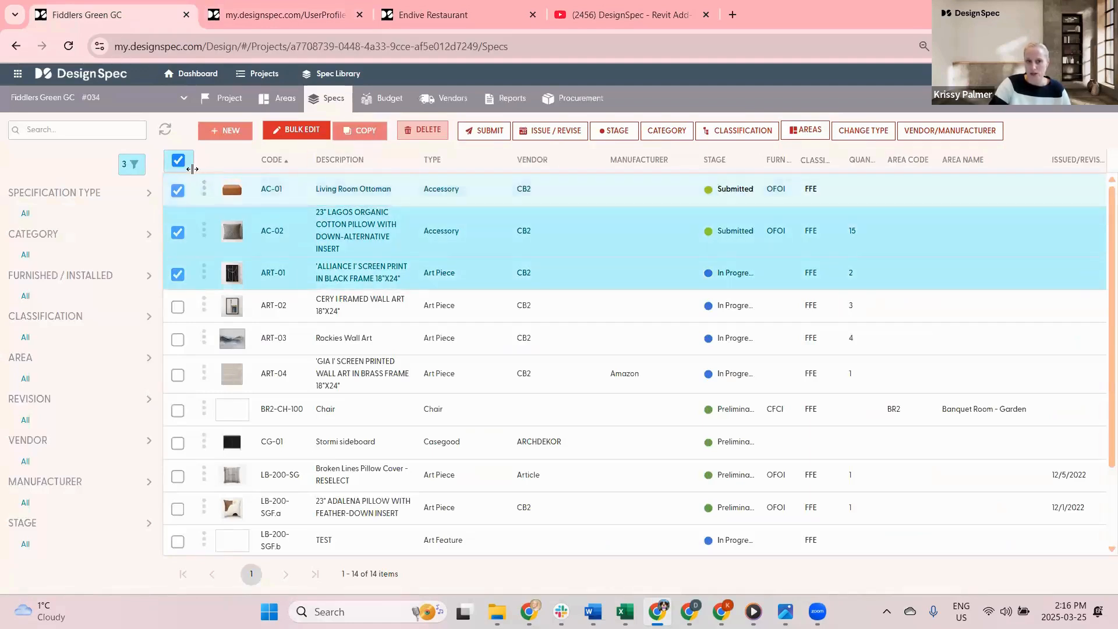
{"action": "left_click", "coordinate": [361, 132]}
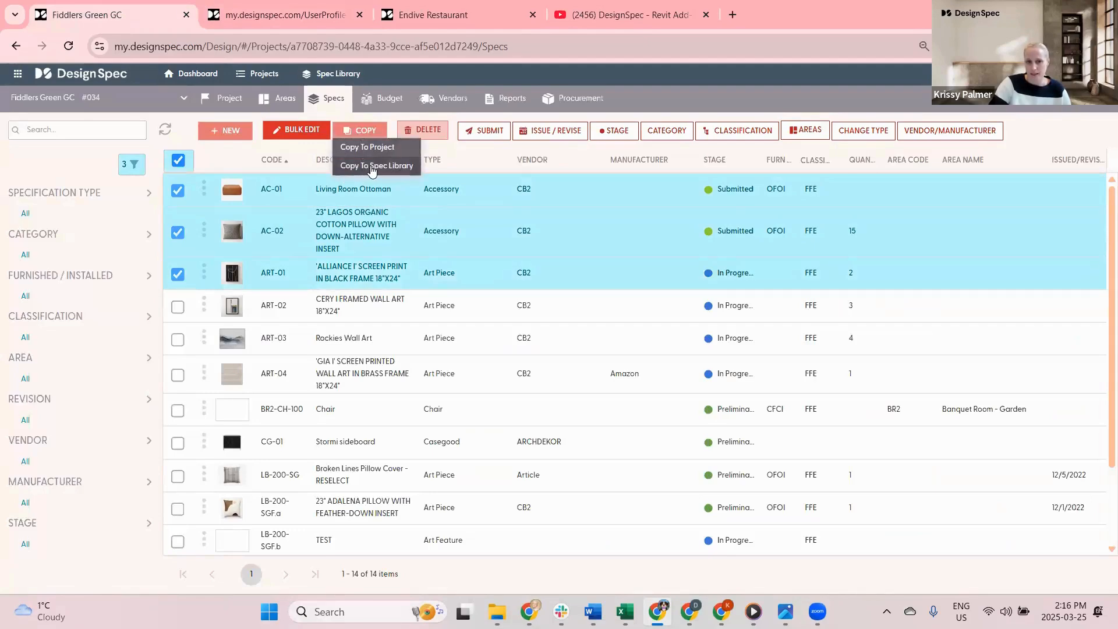
{"action": "left_click", "coordinate": [368, 169]}
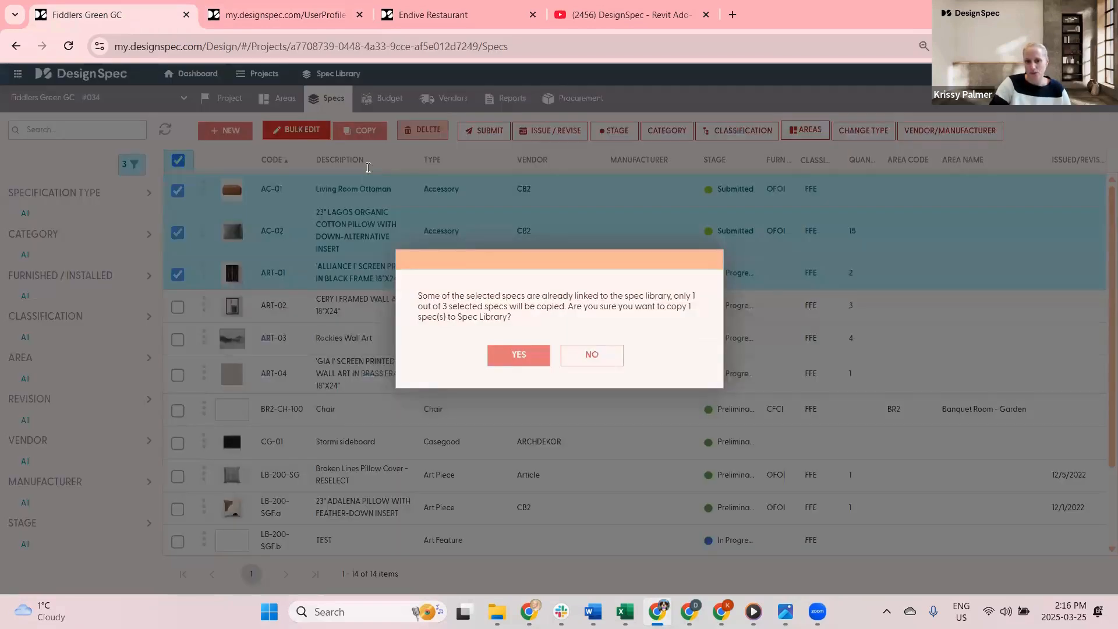
{"action": "left_click", "coordinate": [514, 353]}
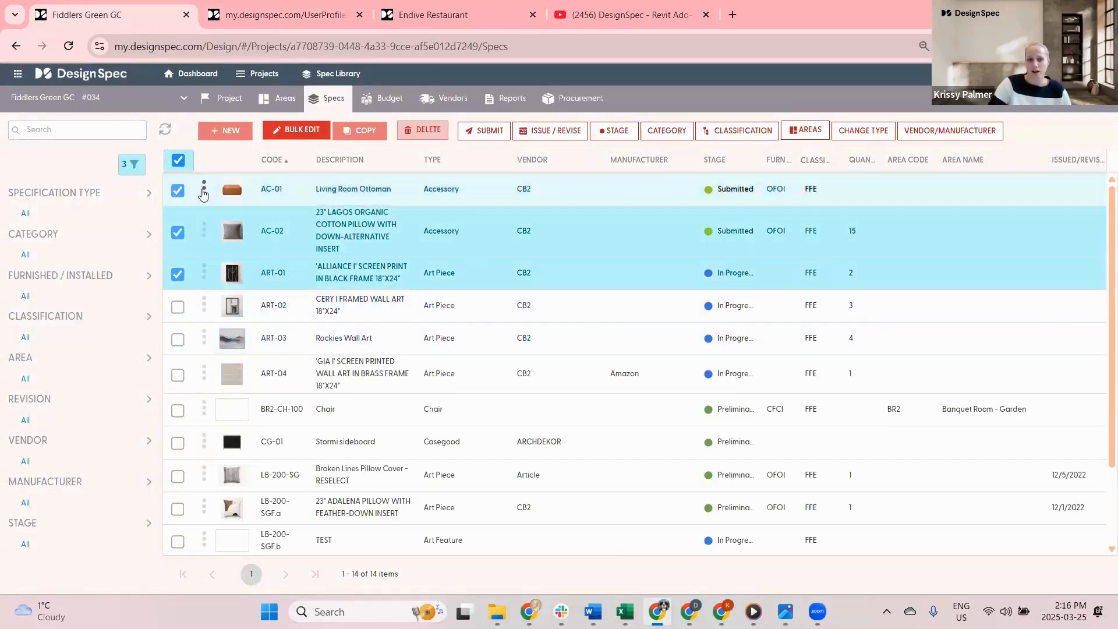
- Return to the Spec Library and look through its items for the newly copied spec
{"action": "left_click", "coordinate": [330, 17]}
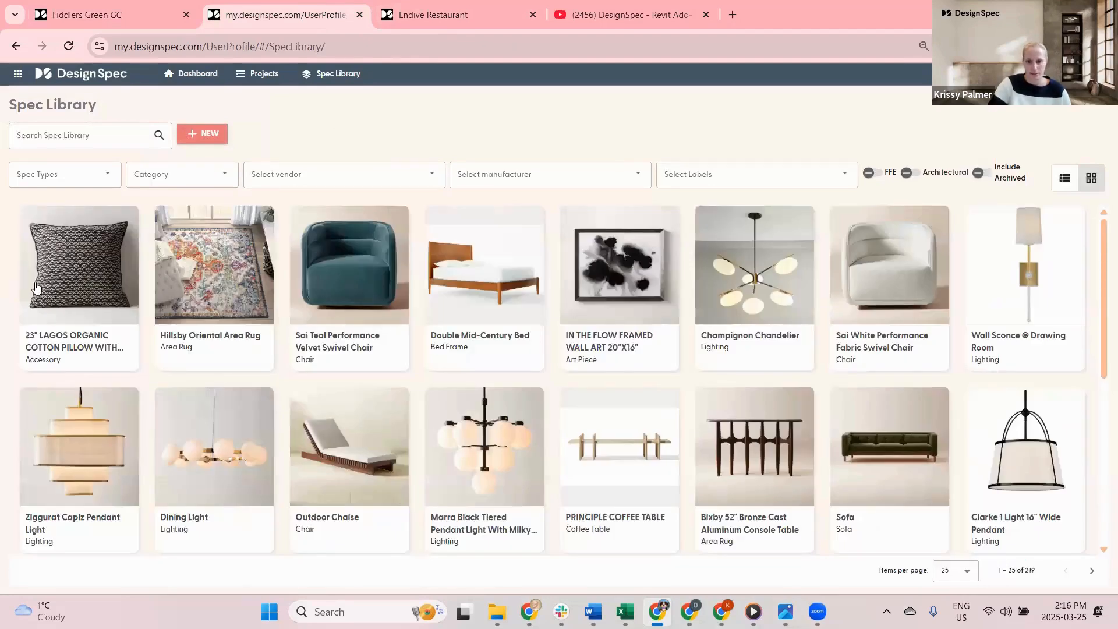
{"action": "scroll", "coordinate": [617, 303], "scroll_direction": "down", "scroll_amount": 6}
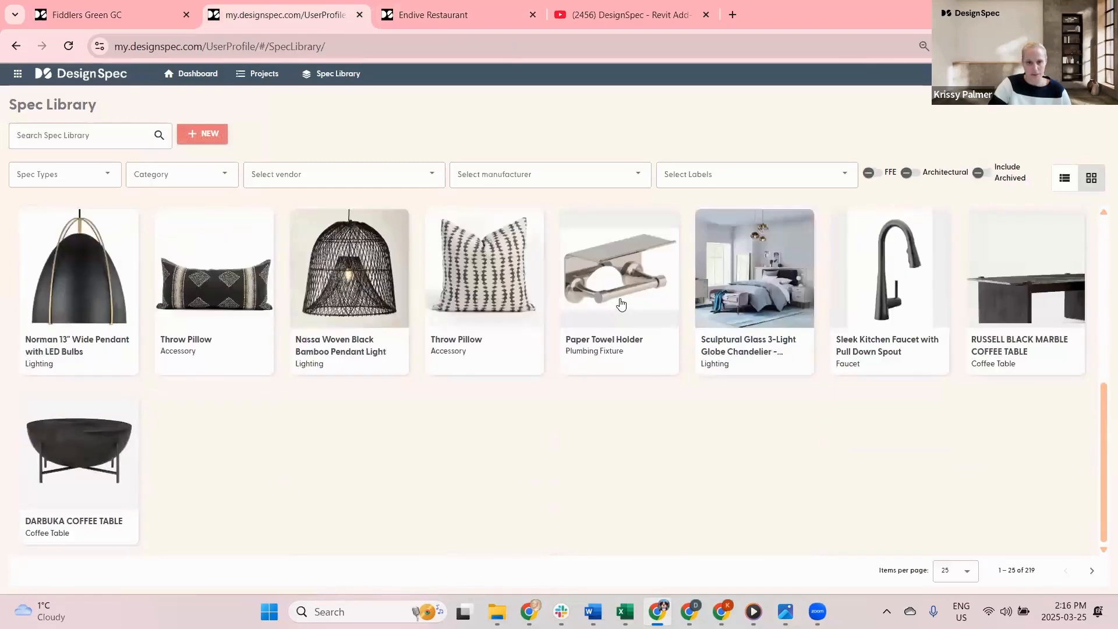
{"action": "scroll", "coordinate": [622, 304], "scroll_direction": "up", "scroll_amount": 5}
{"action": "scroll", "coordinate": [622, 303], "scroll_direction": "up", "scroll_amount": 1}
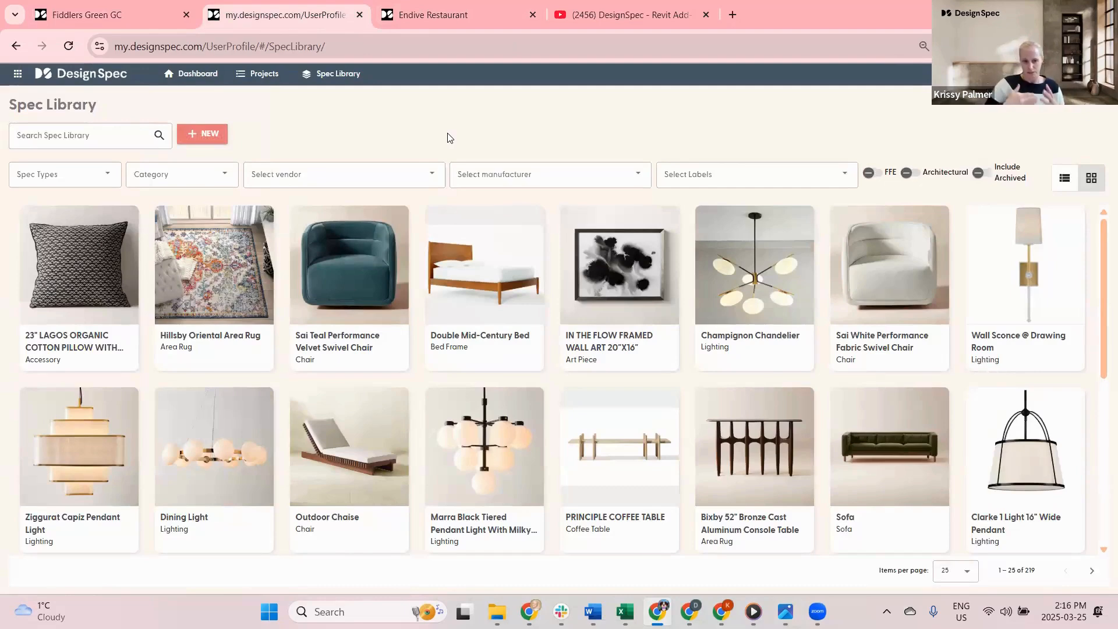
- Check the library's vendor filter options and filter the specs by the Area Rug spec type
{"action": "left_click", "coordinate": [385, 175]}
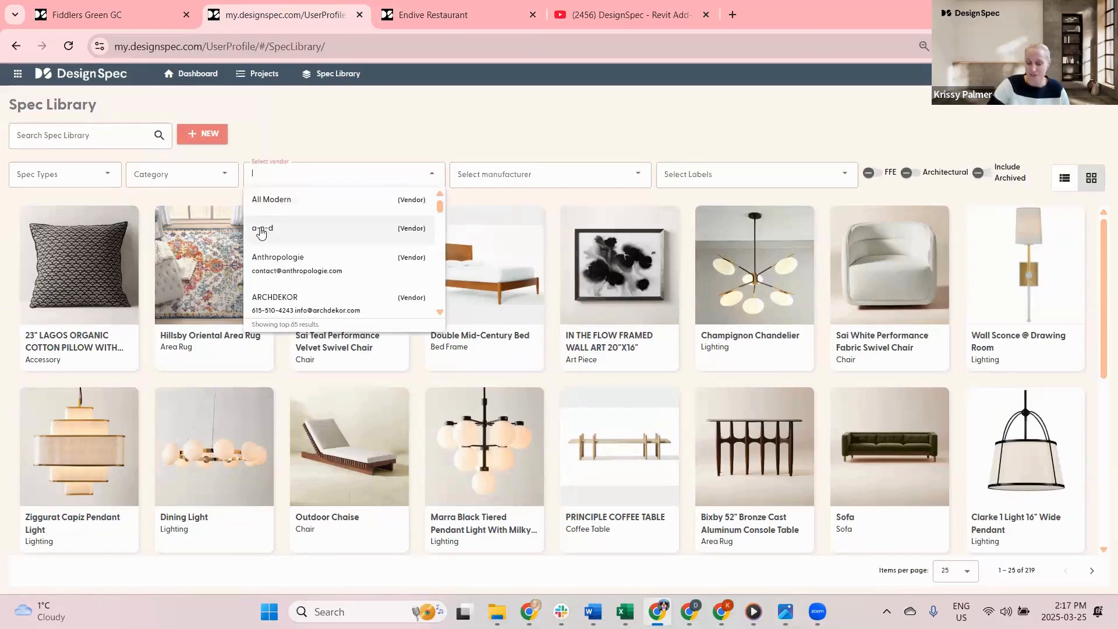
{"action": "left_click", "coordinate": [322, 131]}
{"action": "left_click", "coordinate": [86, 176]}
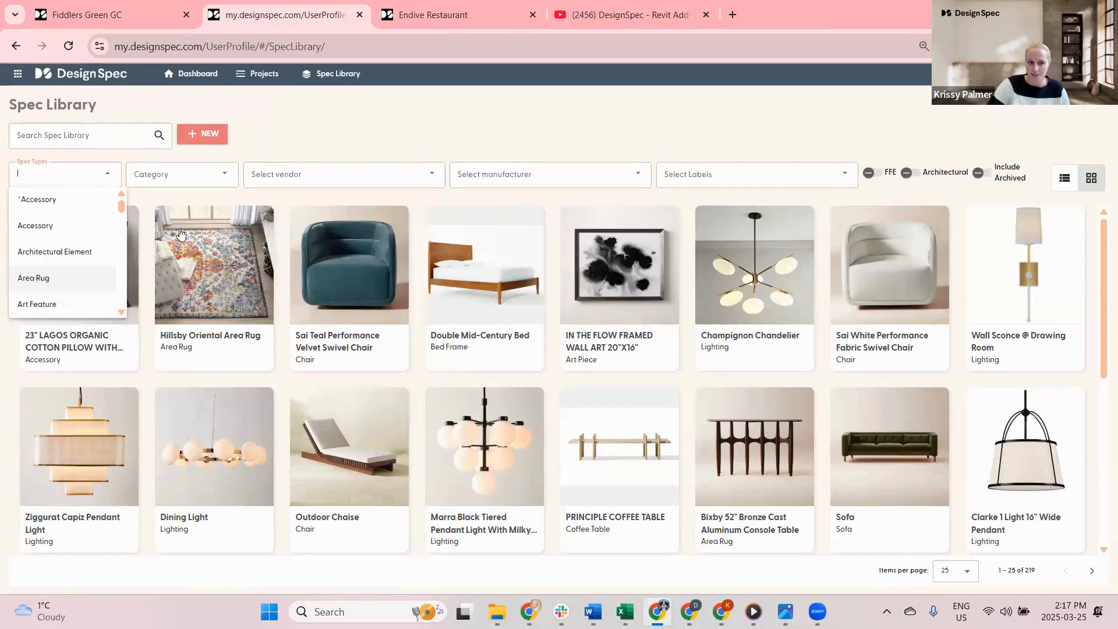
{"action": "left_click", "coordinate": [64, 278]}
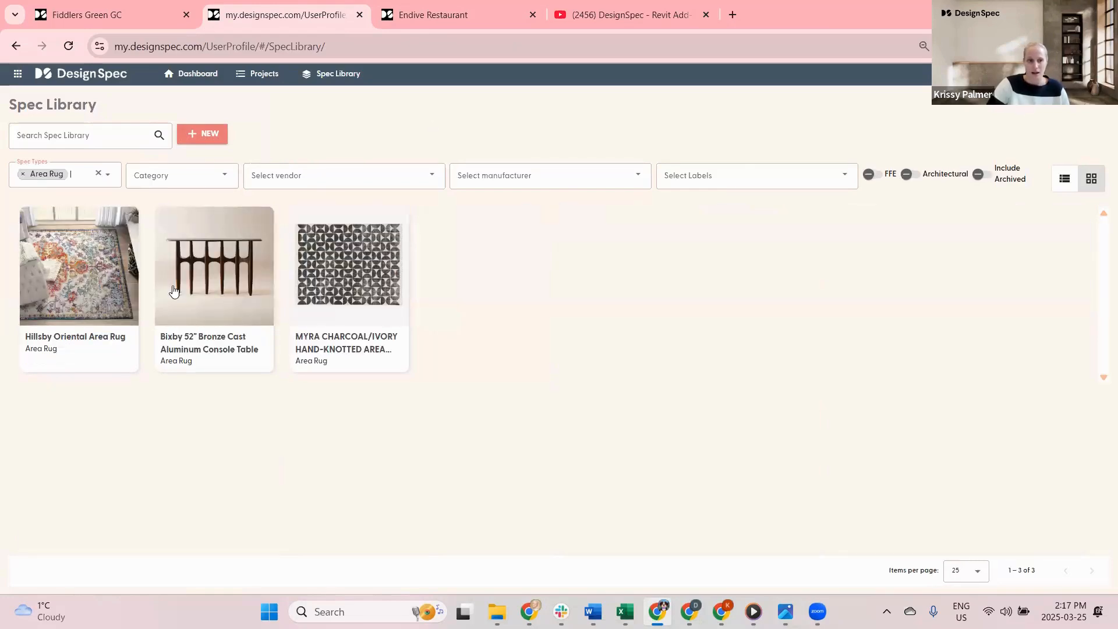
- Set the SKU of the Hillsby Oriental Area Rug library spec to 78976754
{"action": "left_click", "coordinate": [70, 268]}
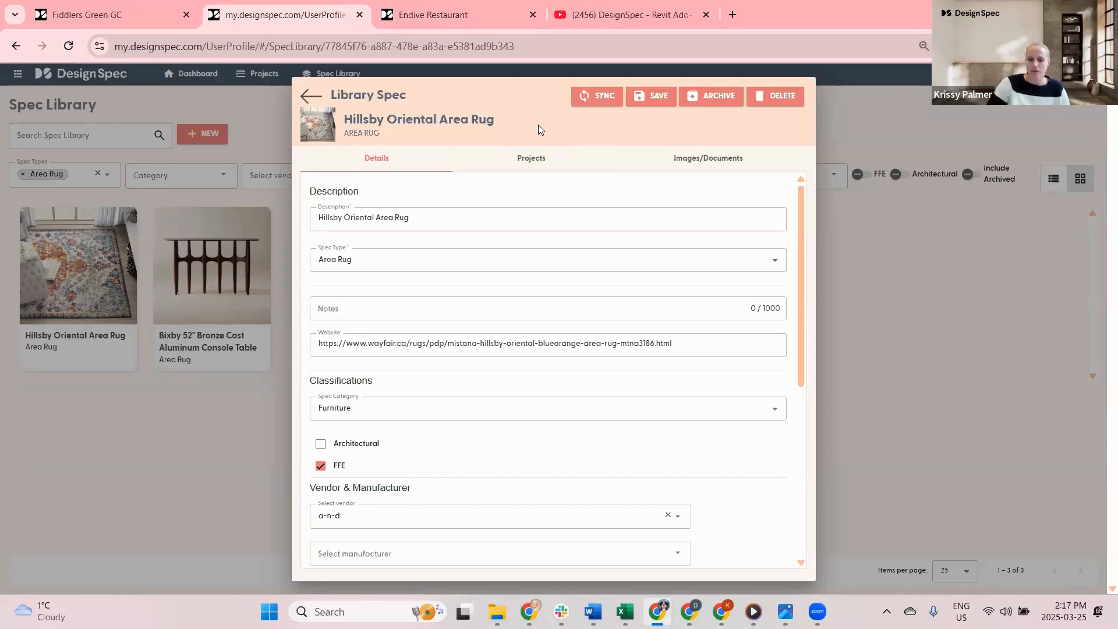
{"action": "scroll", "coordinate": [551, 399], "scroll_direction": "down", "scroll_amount": 4}
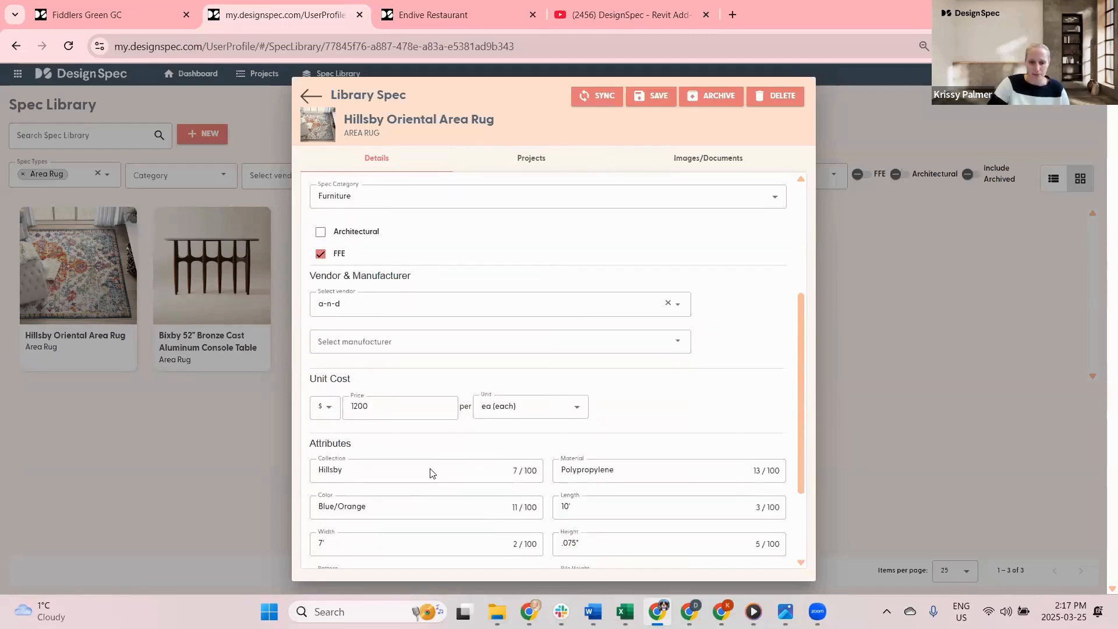
{"action": "scroll", "coordinate": [431, 472], "scroll_direction": "down", "scroll_amount": 2}
{"action": "left_click_drag", "start_coordinate": [306, 539], "coordinate": [457, 548]}
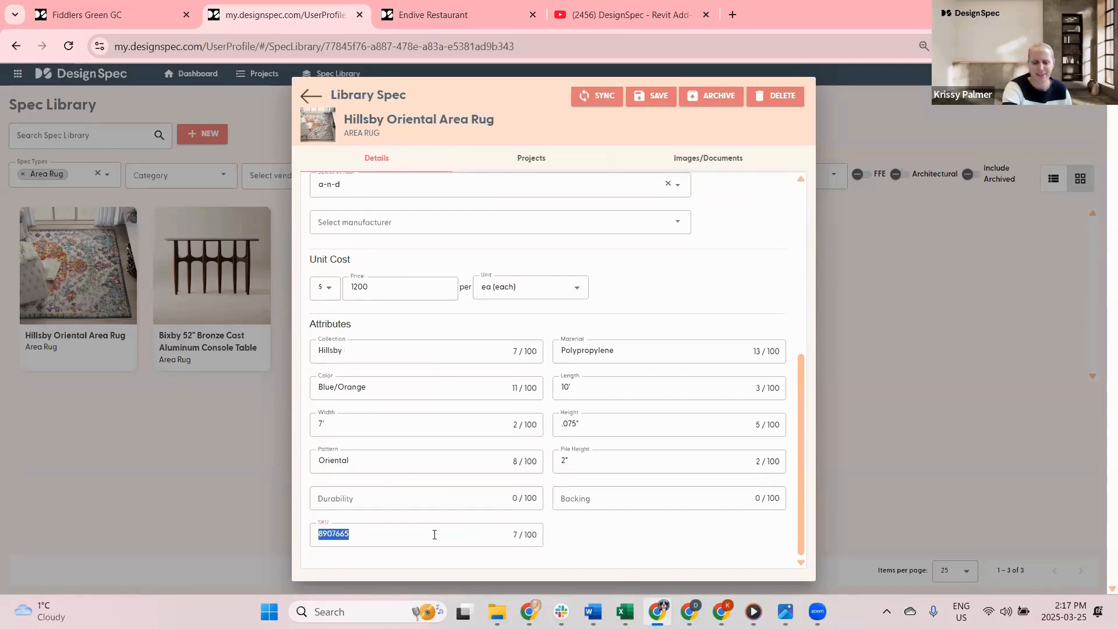
{"action": "type", "text": "78976754"}
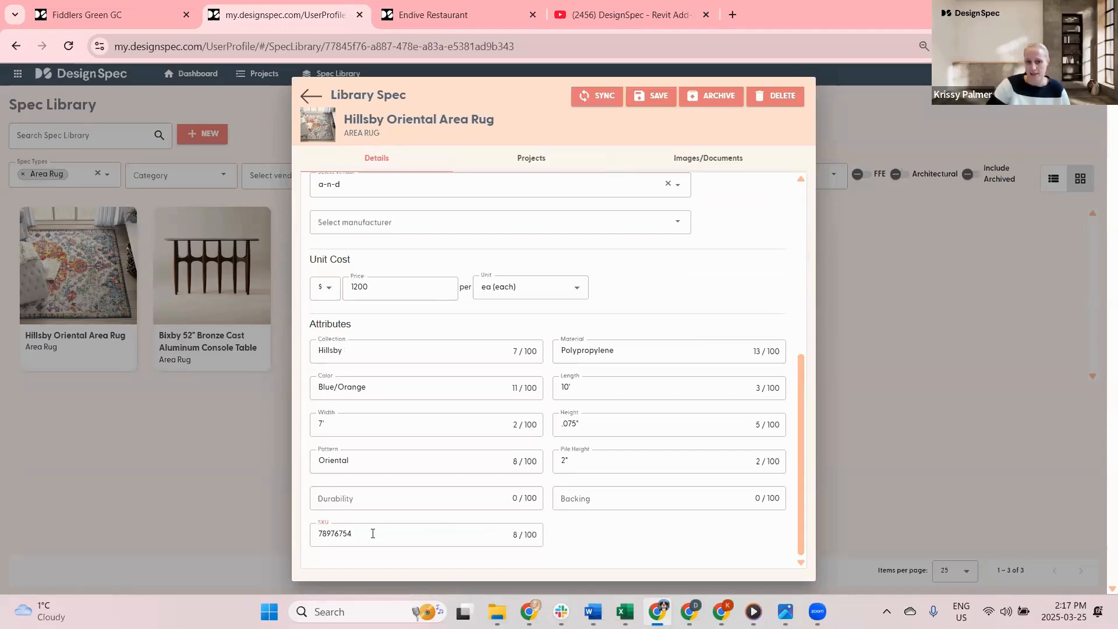
- Check the rug spec's sync prompt without syncing, review the projects linked to it, and close the spec
{"action": "left_click", "coordinate": [597, 101]}
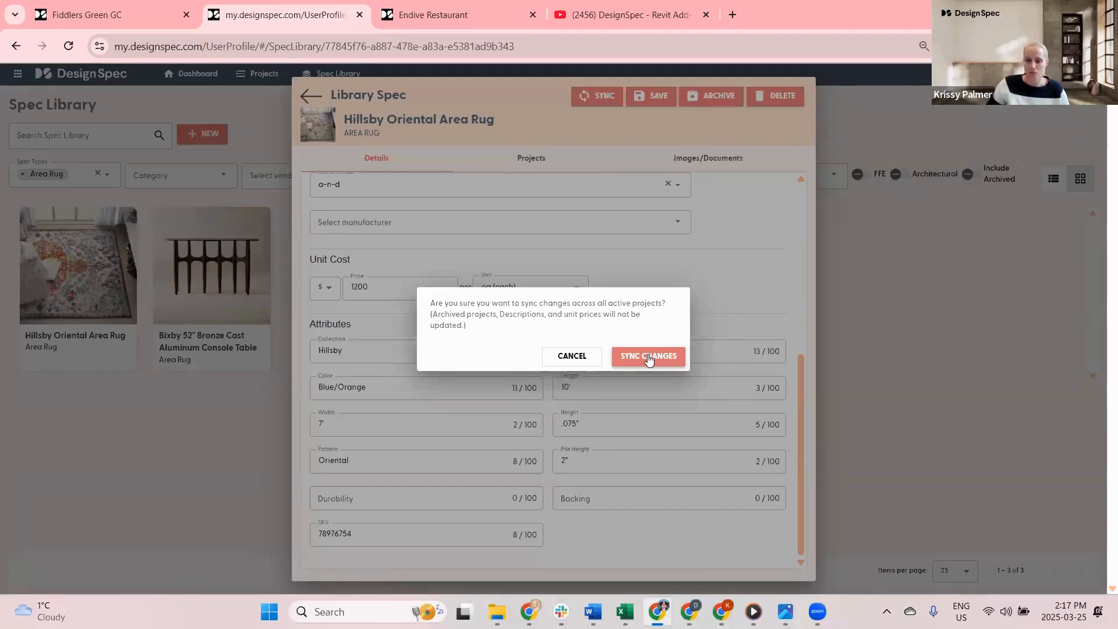
{"action": "left_click", "coordinate": [573, 357]}
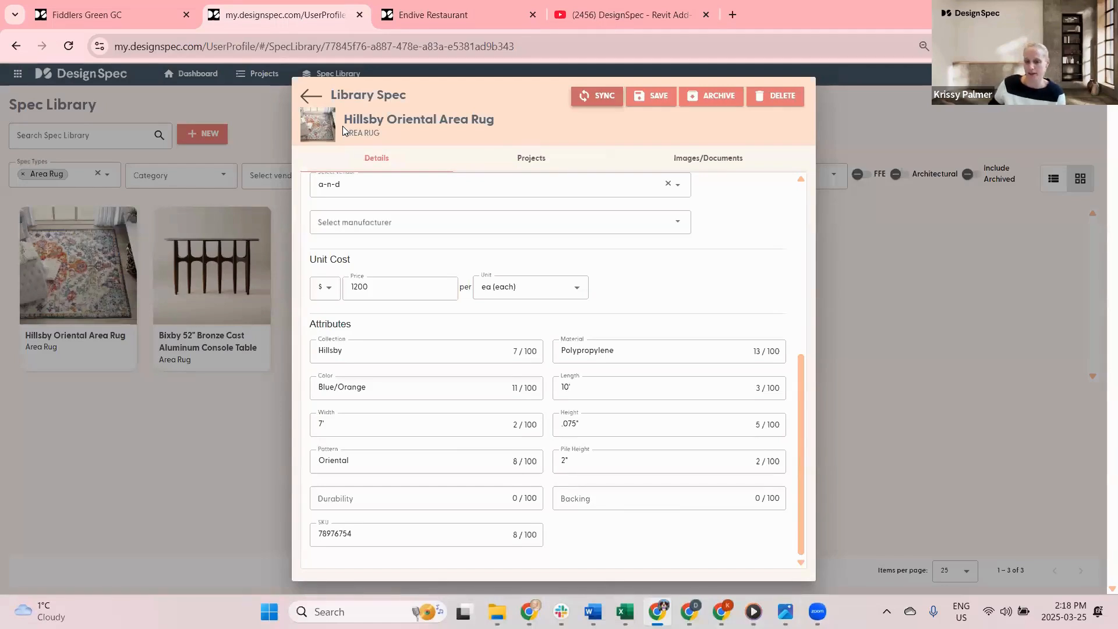
{"action": "left_click", "coordinate": [541, 156]}
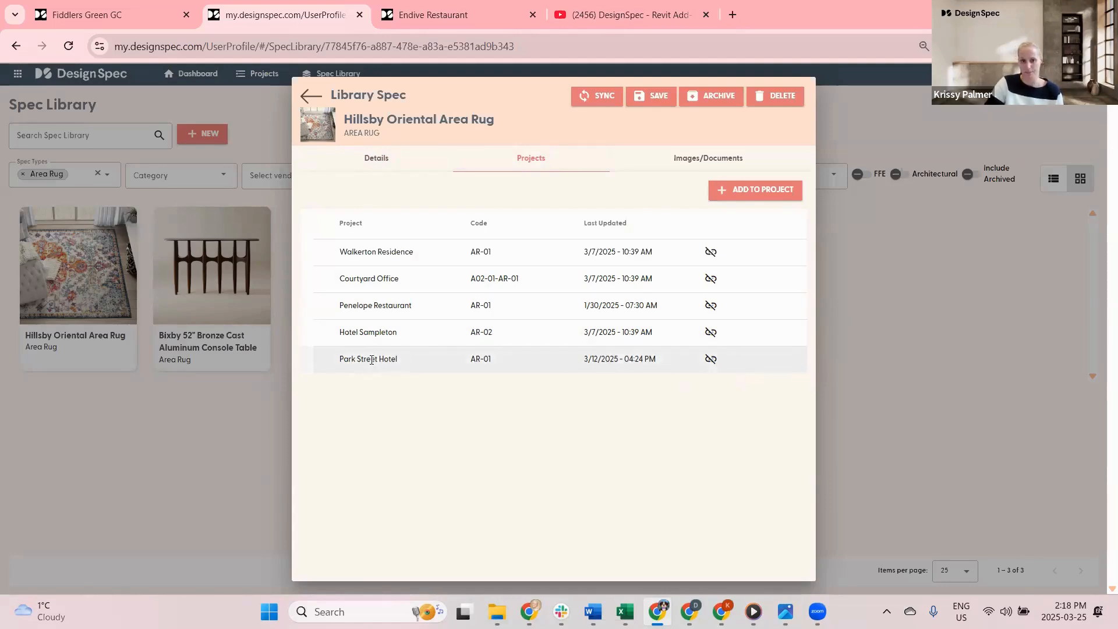
{"action": "left_click", "coordinate": [309, 97]}
- Open the Spec Stages settings in a separate tab and examine the Delivered stage's option for preventing Spec Library syncing
{"action": "mouse_move", "coordinate": [197, 76]}
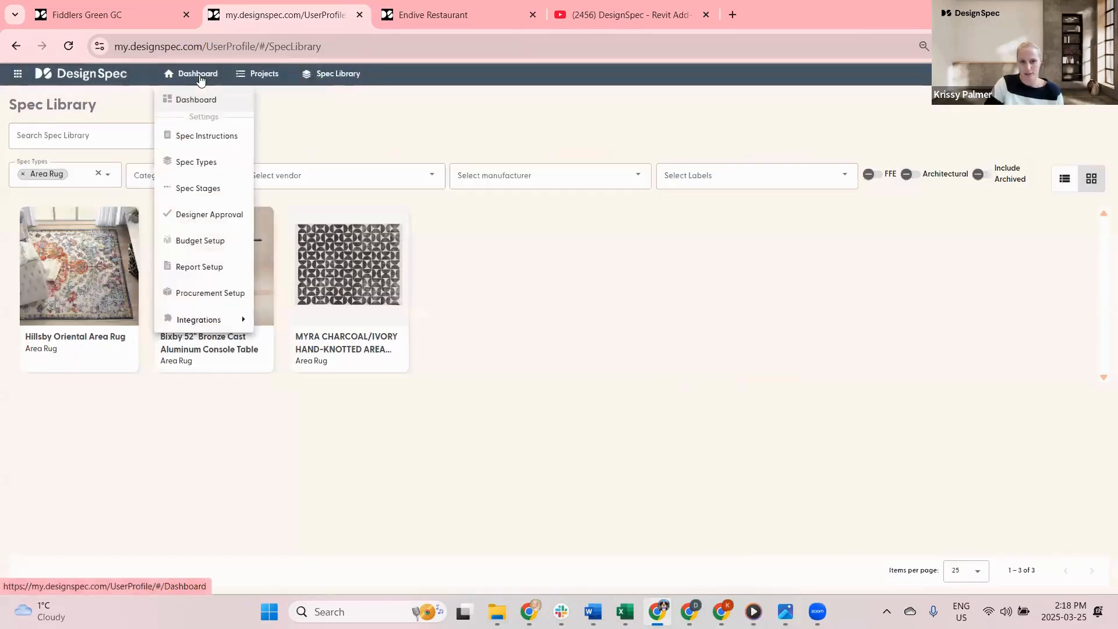
{"action": "middle_click", "coordinate": [198, 188]}
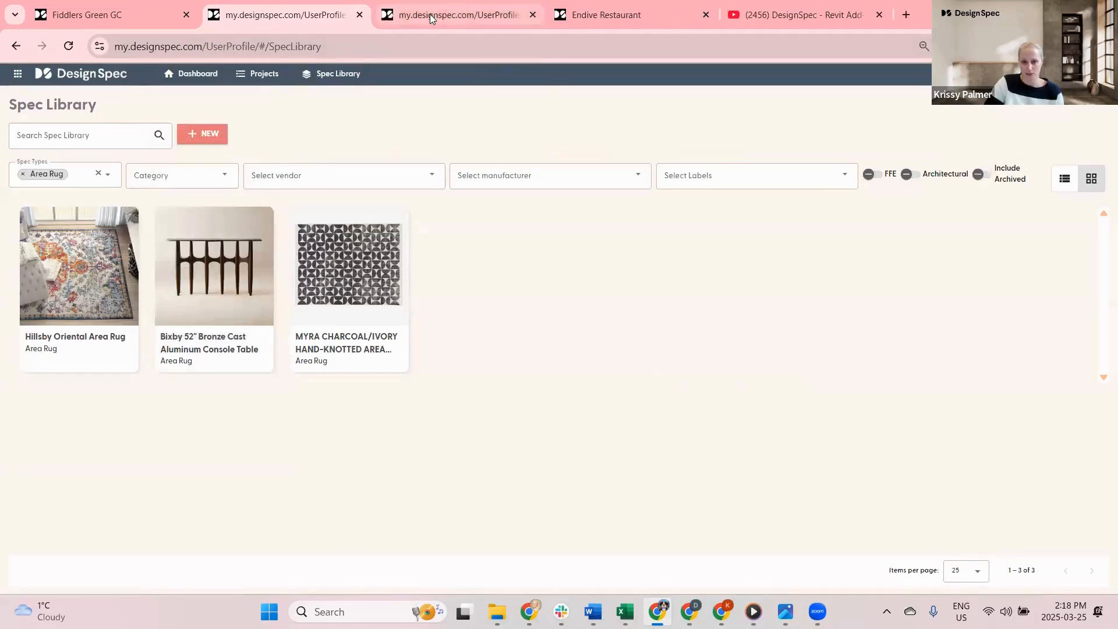
{"action": "left_click", "coordinate": [431, 17]}
{"action": "scroll", "coordinate": [443, 450], "scroll_direction": "down", "scroll_amount": 5}
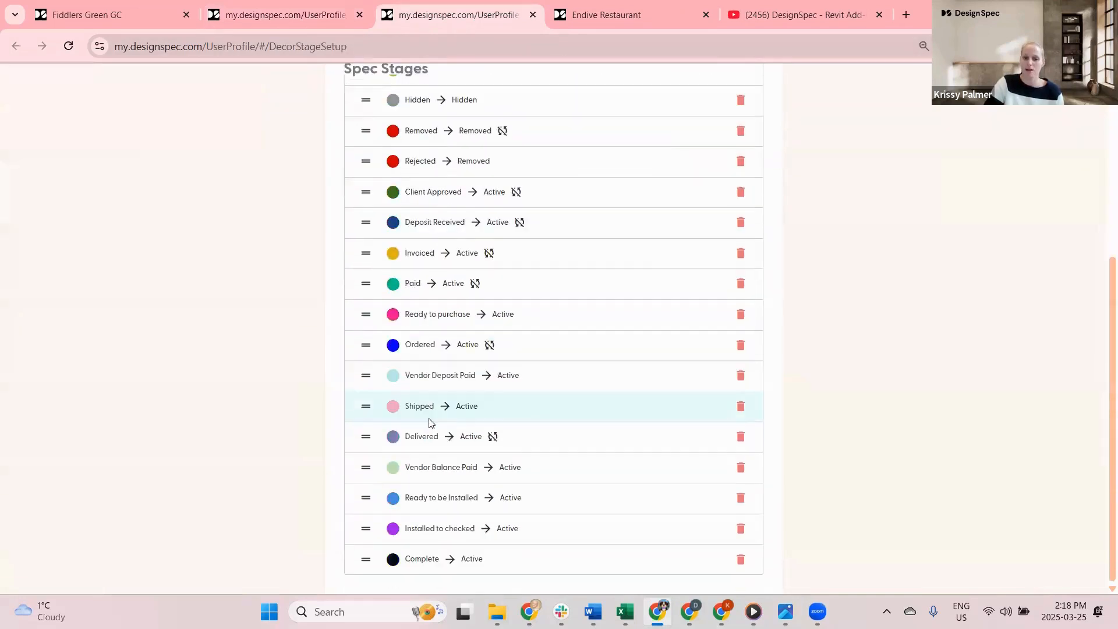
{"action": "left_click", "coordinate": [425, 441]}
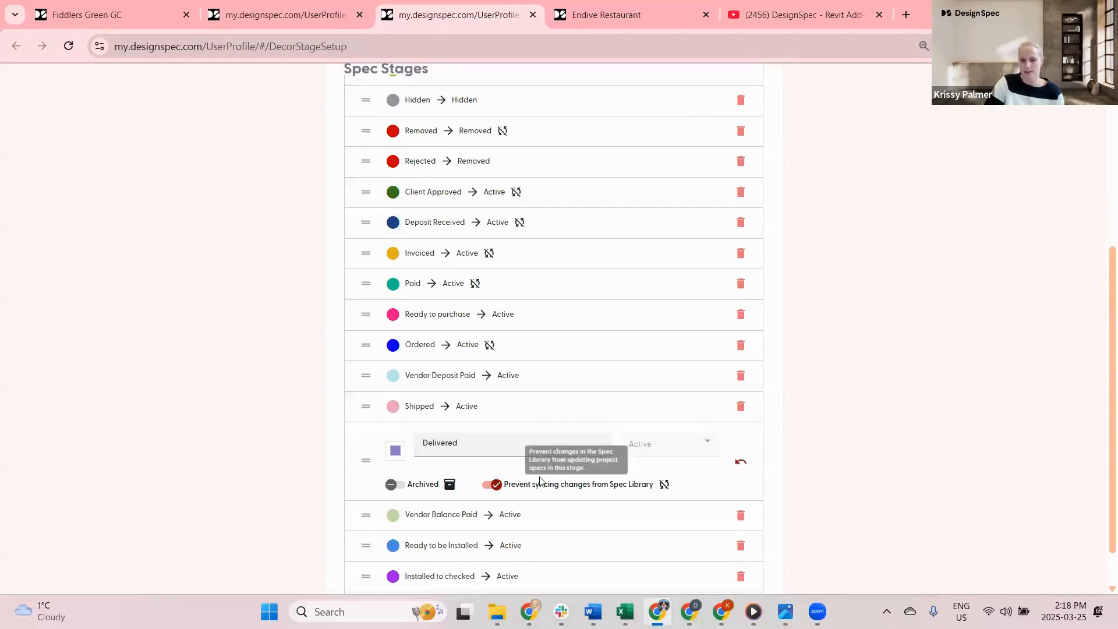
{"action": "mouse_move", "coordinate": [533, 491]}
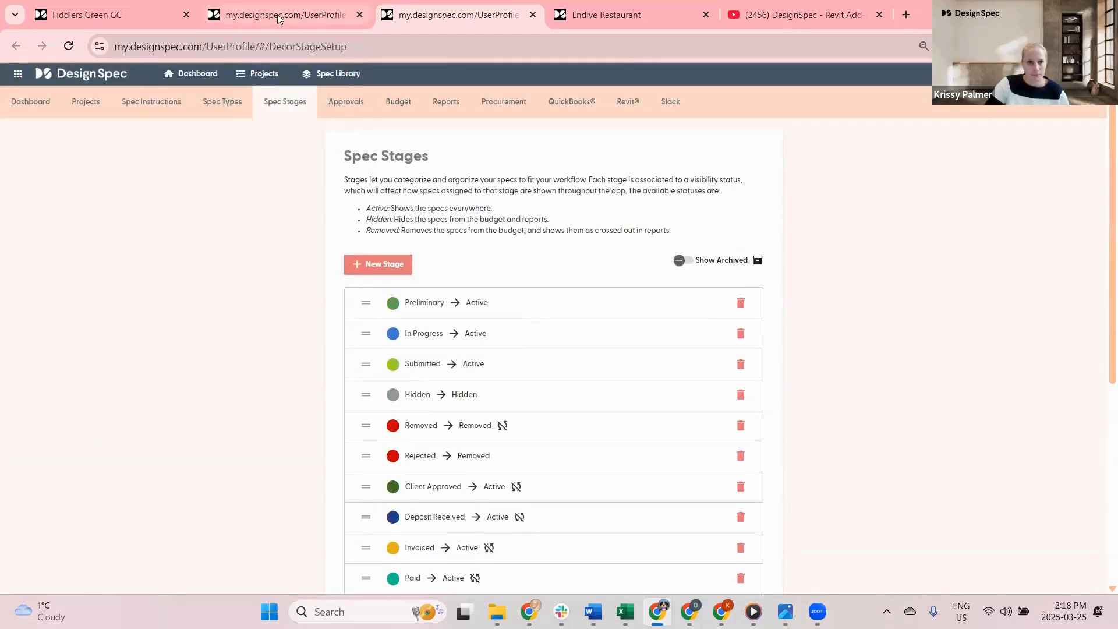
- Return to the Spec Library and clear the Area Rug spec type filter
{"action": "left_click", "coordinate": [278, 18]}
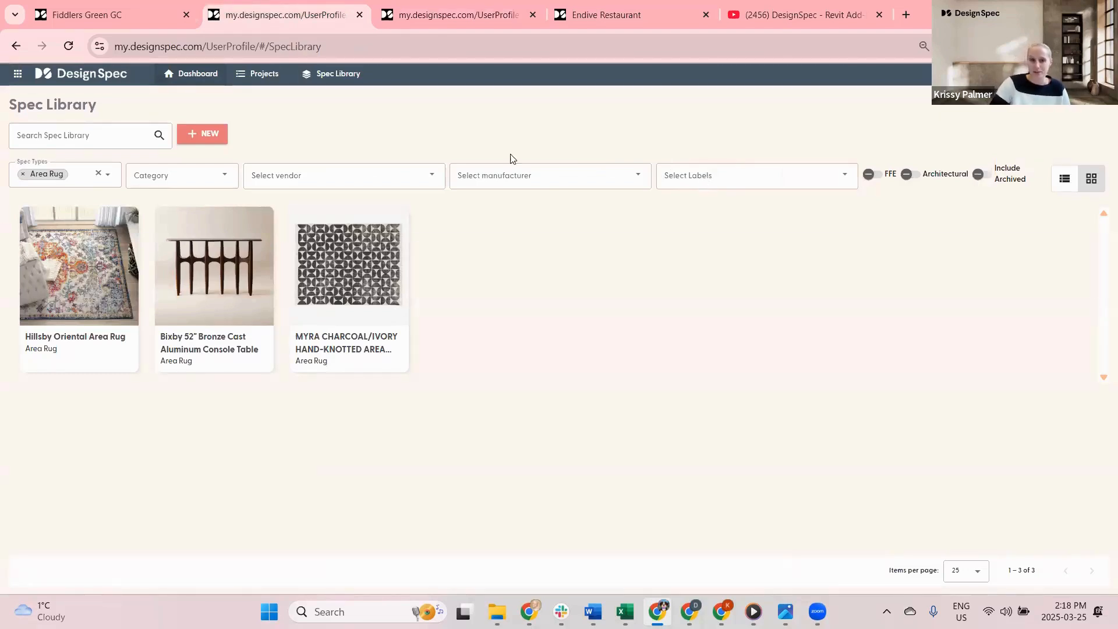
{"action": "left_click", "coordinate": [97, 173]}
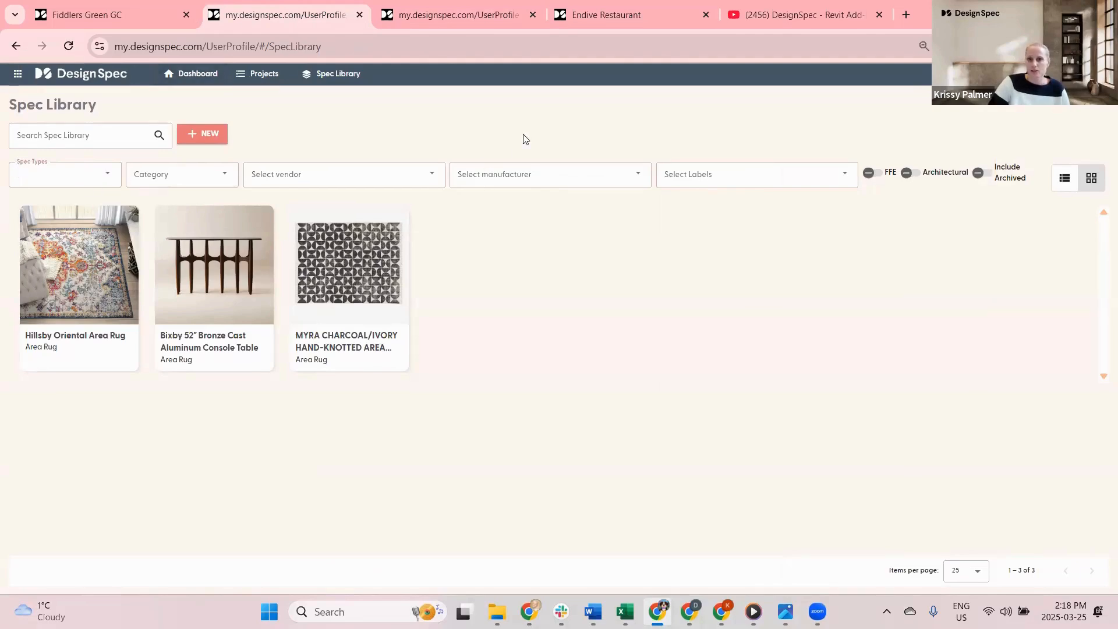
- Switch to the Fiddlers Green GC project and review its vendor/manufacturer labels
{"action": "left_click", "coordinate": [100, 16]}
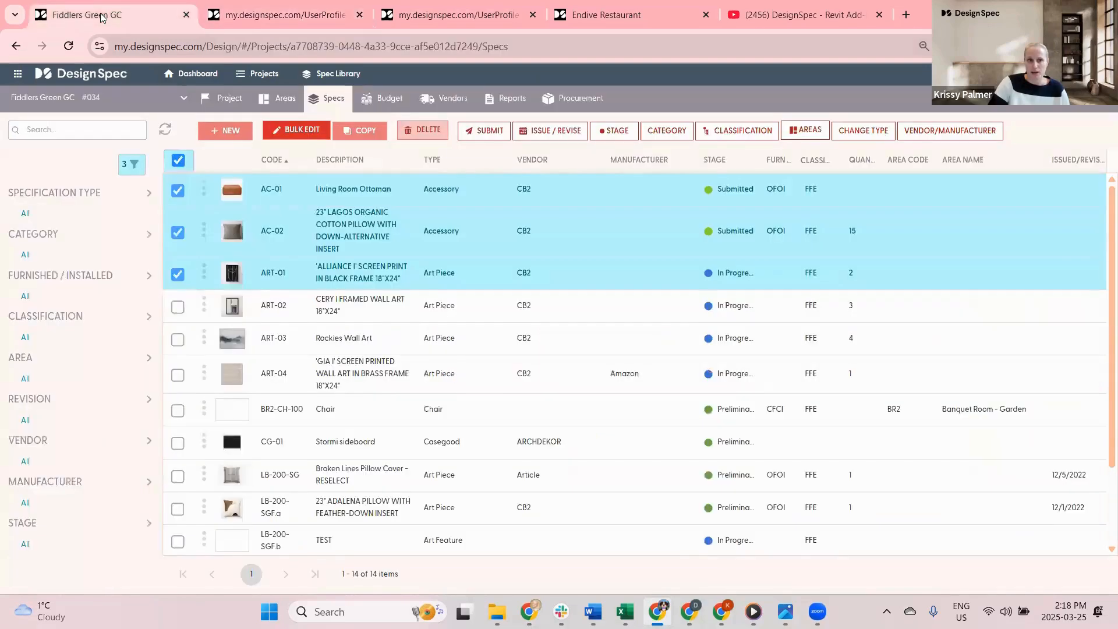
{"action": "left_click", "coordinate": [448, 99]}
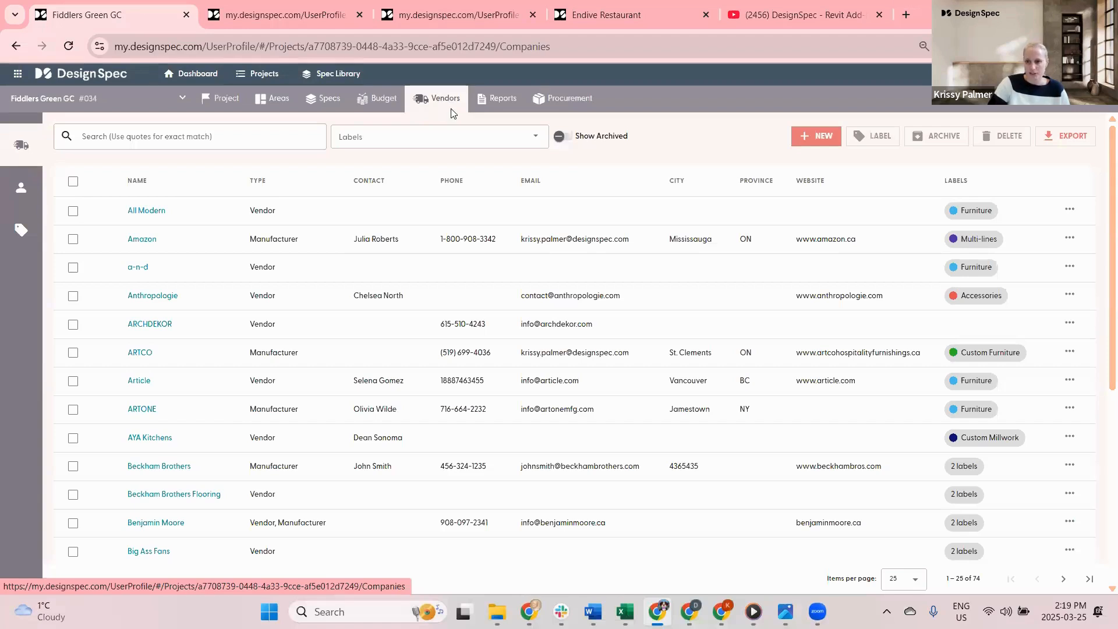
{"action": "mouse_move", "coordinate": [20, 233]}
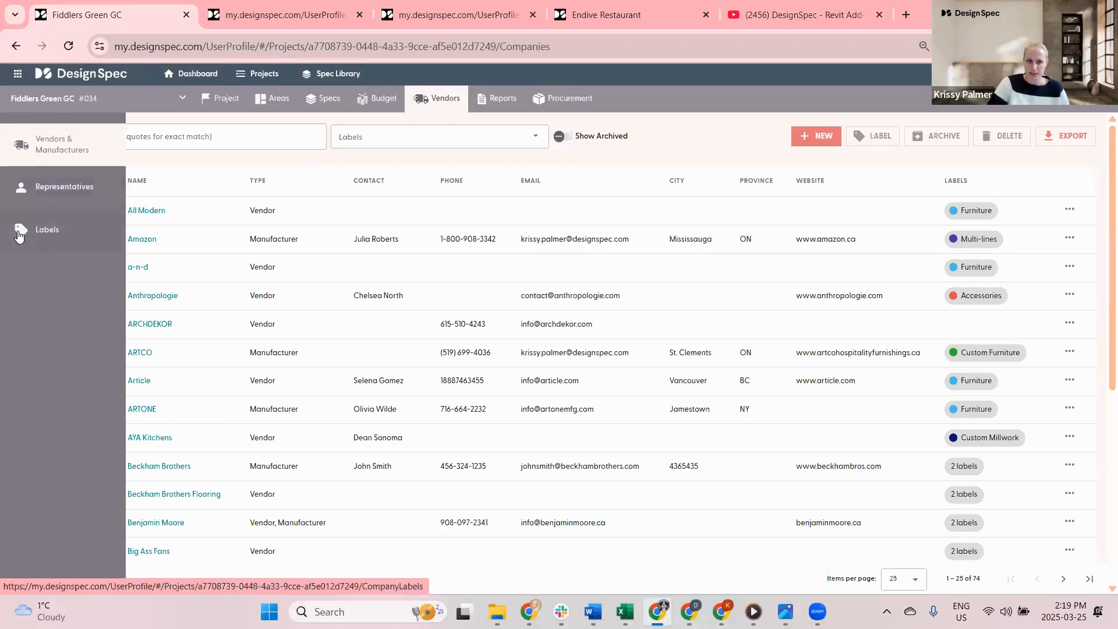
{"action": "left_click", "coordinate": [47, 233]}
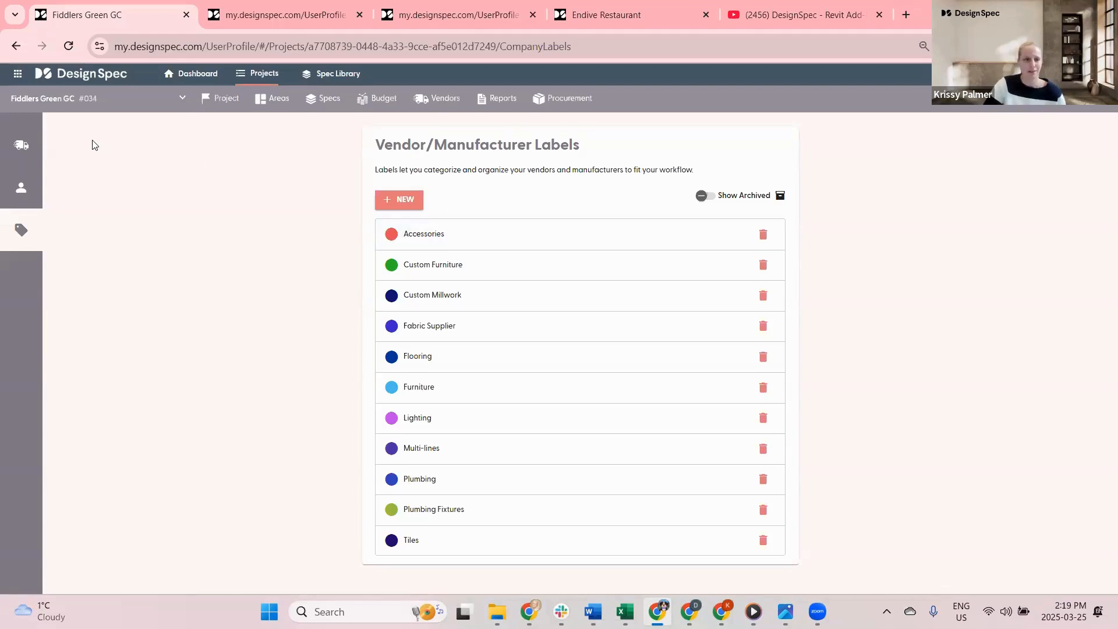
{"action": "mouse_move", "coordinate": [19, 150]}
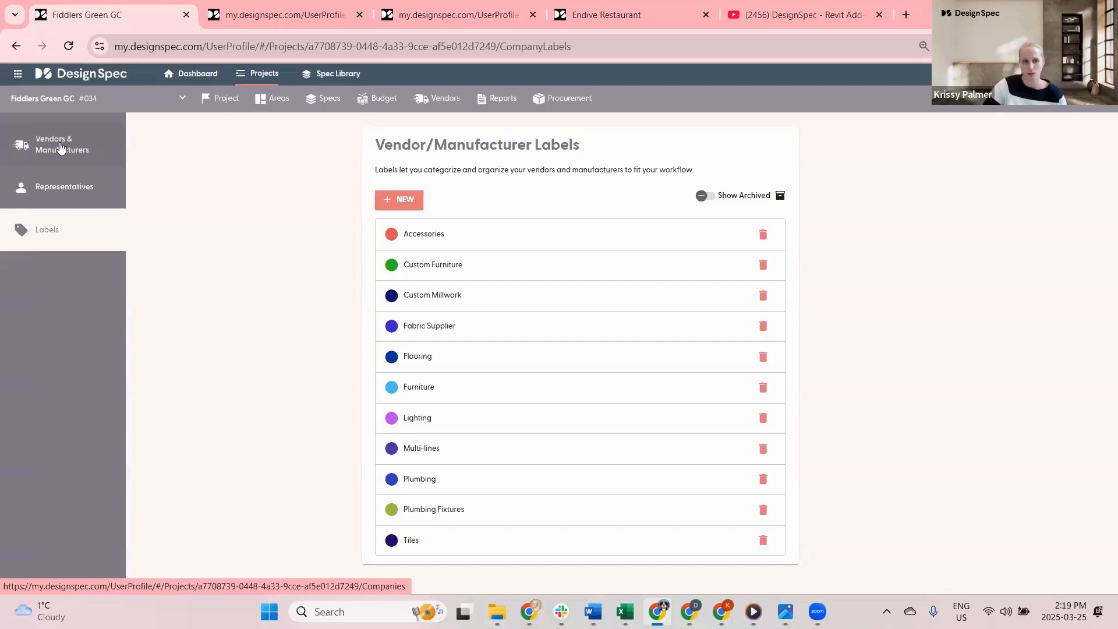
- Try to add a new vendor/manufacturer label named Approved Vendor
{"action": "left_click", "coordinate": [402, 202]}
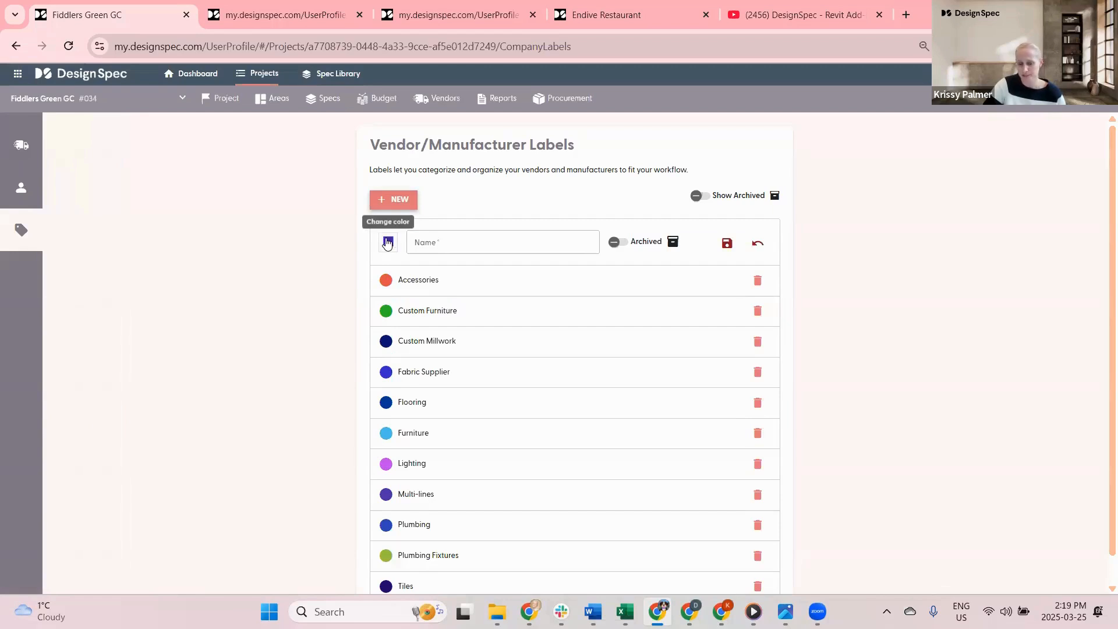
{"action": "left_click", "coordinate": [434, 243]}
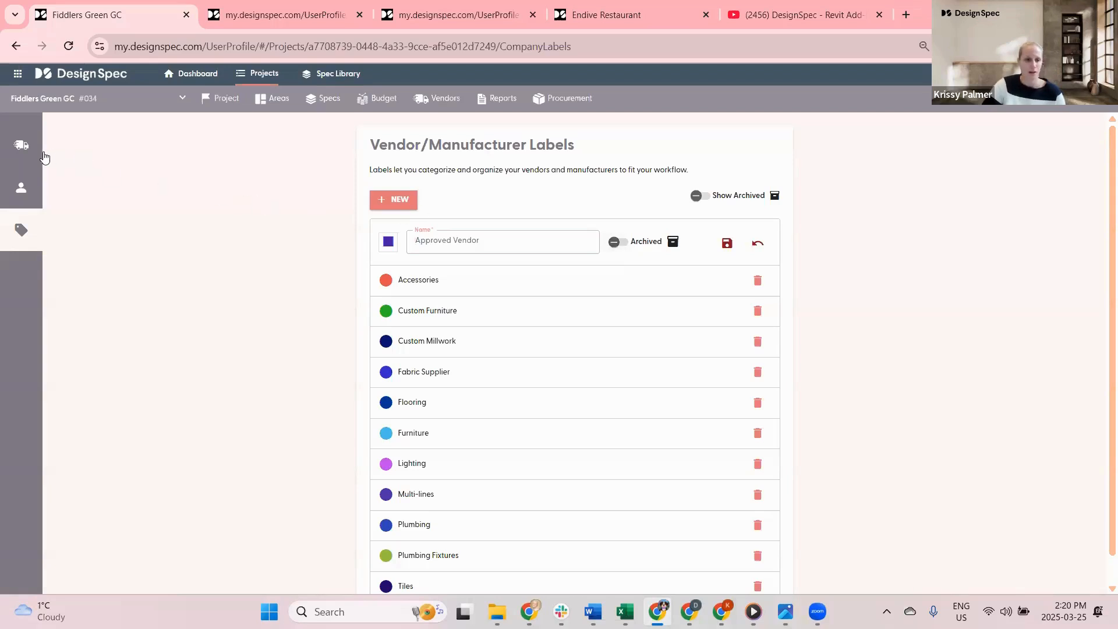
{"action": "left_click", "coordinate": [707, 197]}
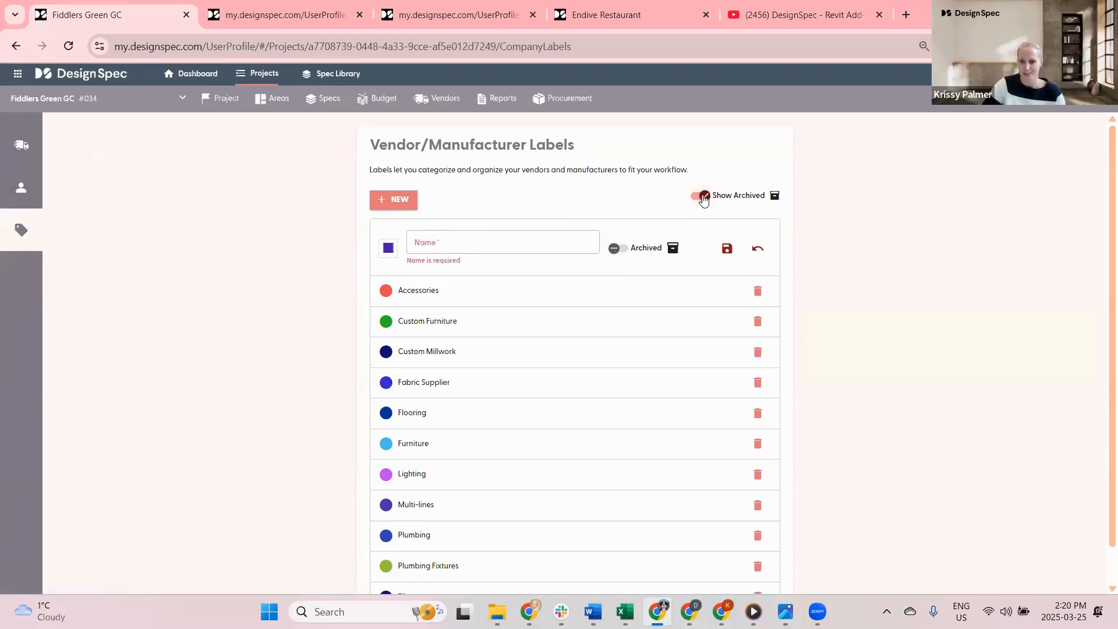
- Add the Plumbing label to the vendors Delta and Moen together from the vendors and manufacturers list
{"action": "left_click", "coordinate": [12, 151]}
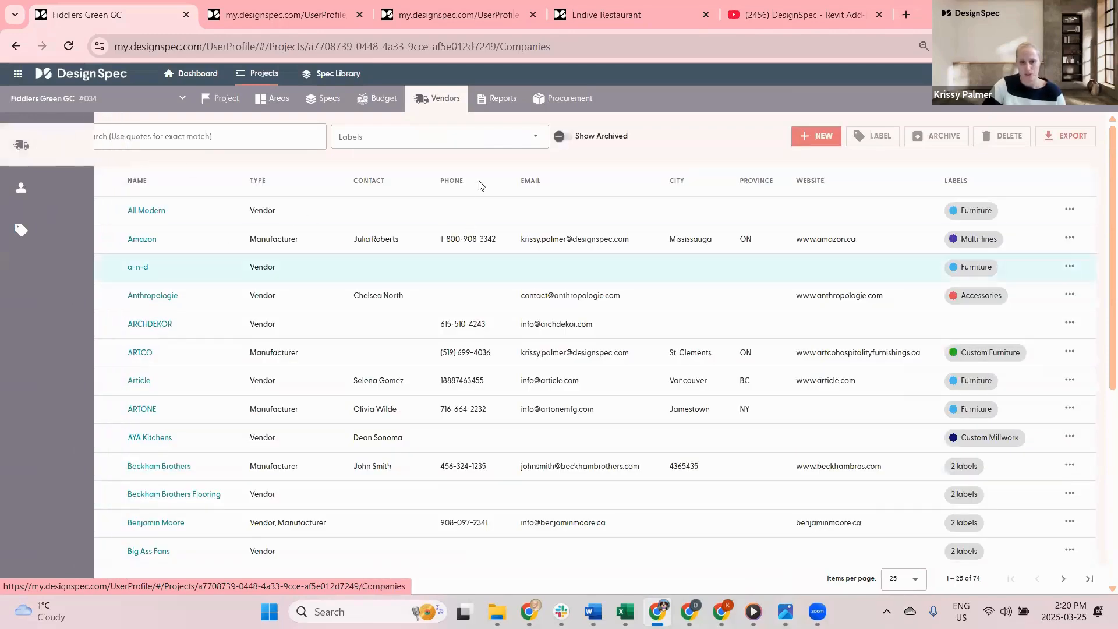
{"action": "scroll", "coordinate": [277, 255], "scroll_direction": "down", "scroll_amount": 6}
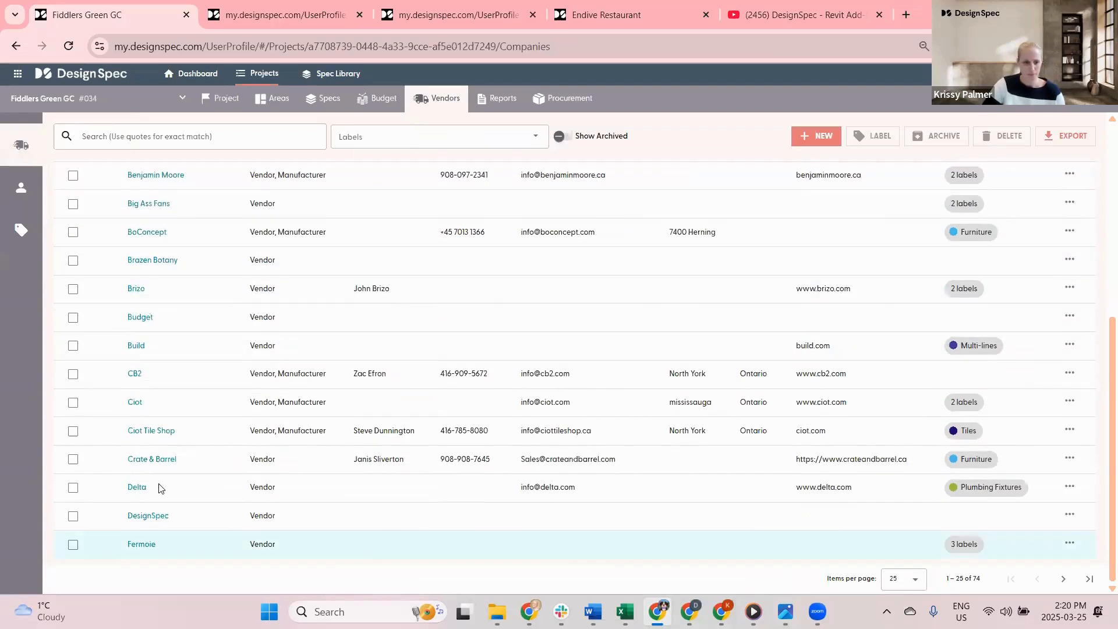
{"action": "left_click", "coordinate": [73, 488]}
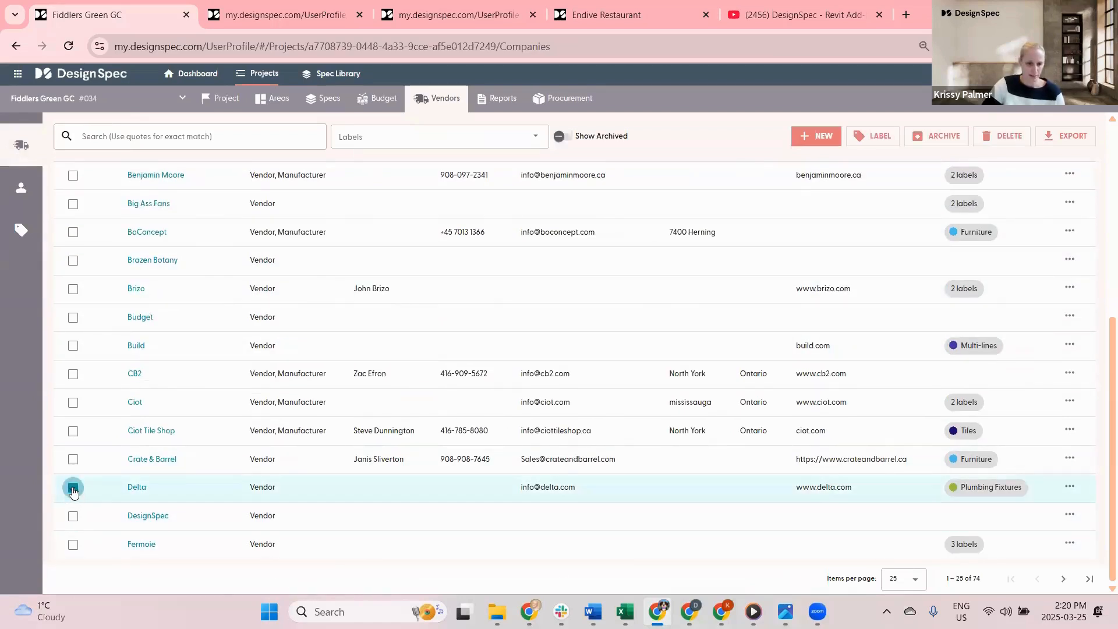
{"action": "left_click", "coordinate": [1063, 578]}
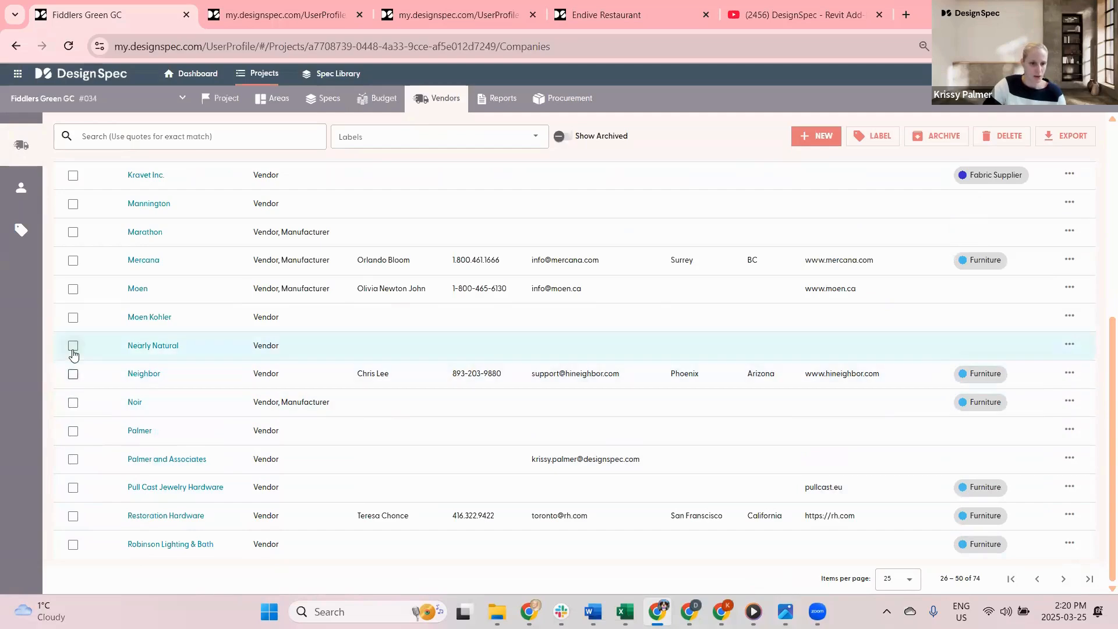
{"action": "left_click", "coordinate": [73, 289]}
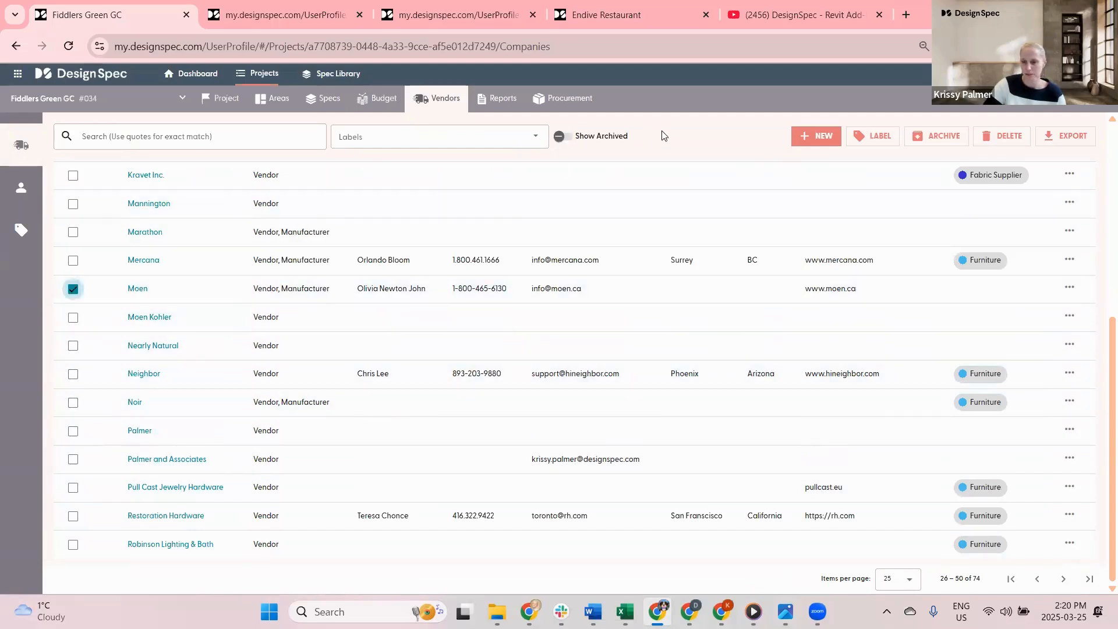
{"action": "left_click", "coordinate": [889, 136]}
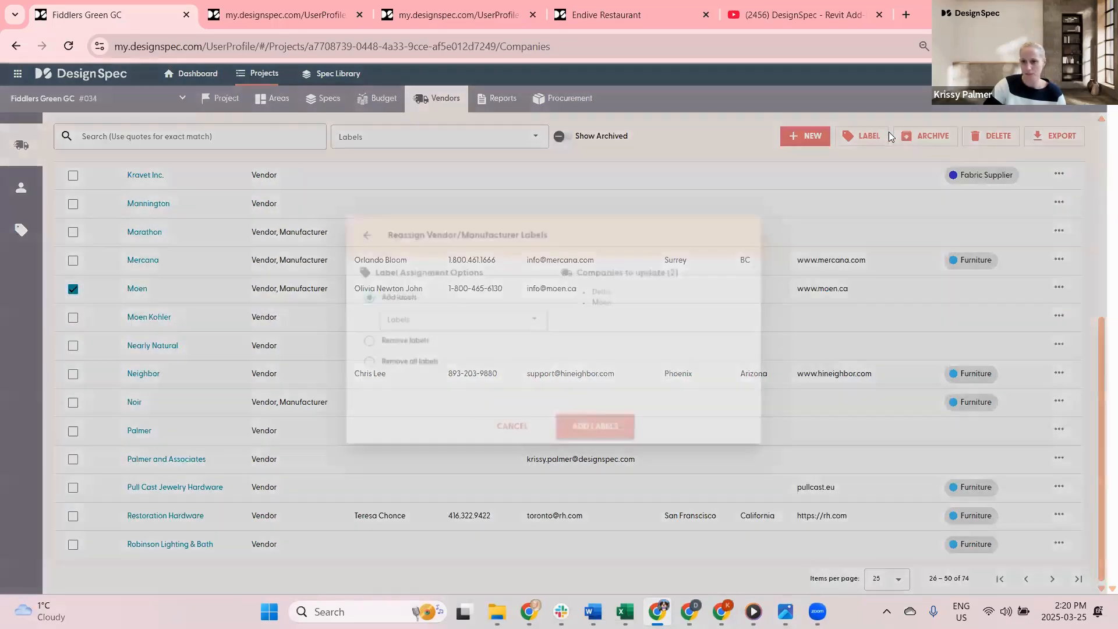
{"action": "left_click", "coordinate": [419, 314]}
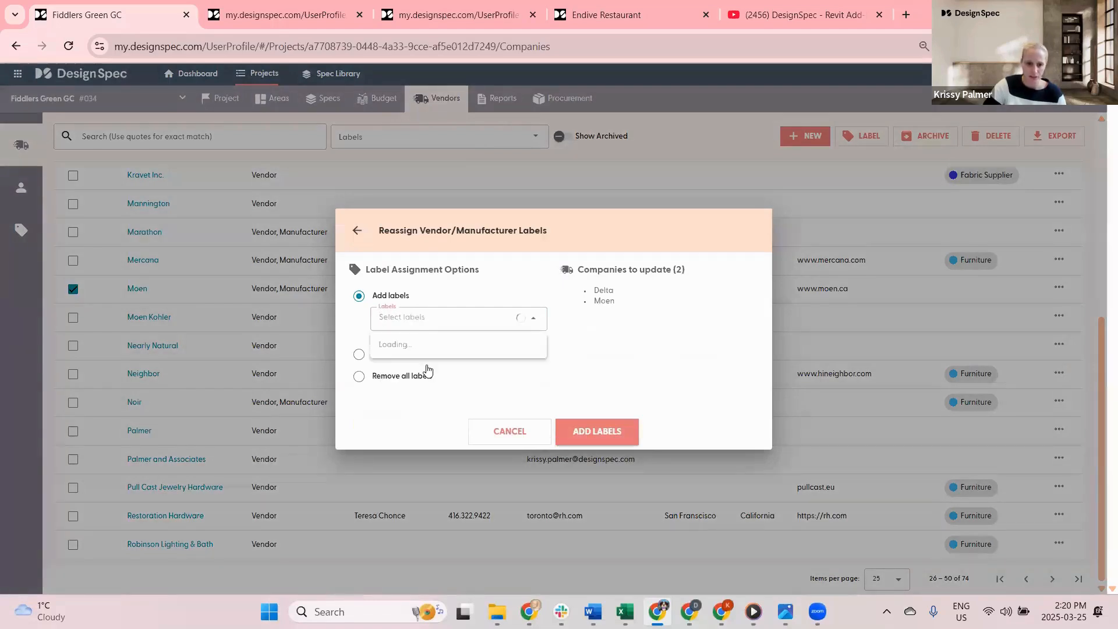
{"action": "scroll", "coordinate": [464, 398], "scroll_direction": "down", "scroll_amount": 3}
{"action": "scroll", "coordinate": [464, 399], "scroll_direction": "down", "scroll_amount": 3}
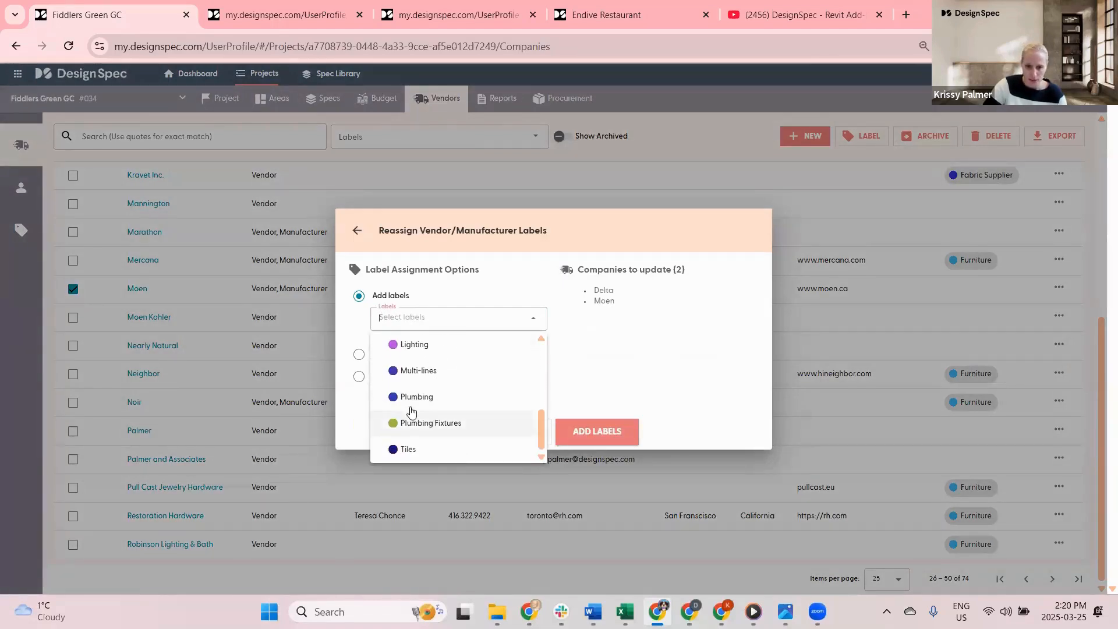
{"action": "left_click", "coordinate": [408, 398]}
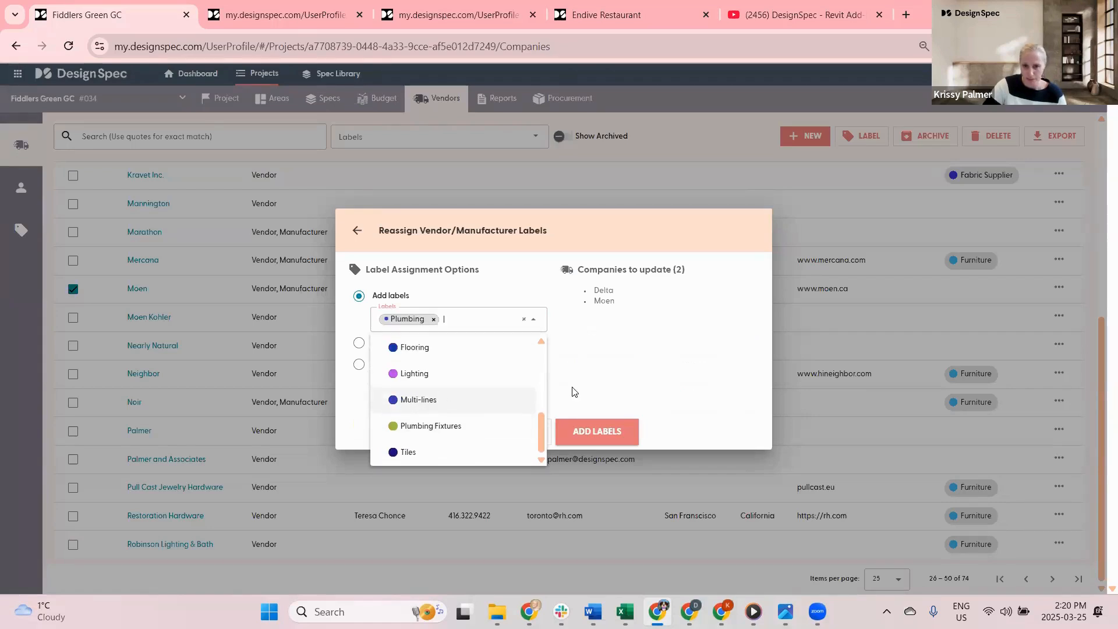
{"action": "left_click", "coordinate": [591, 431]}
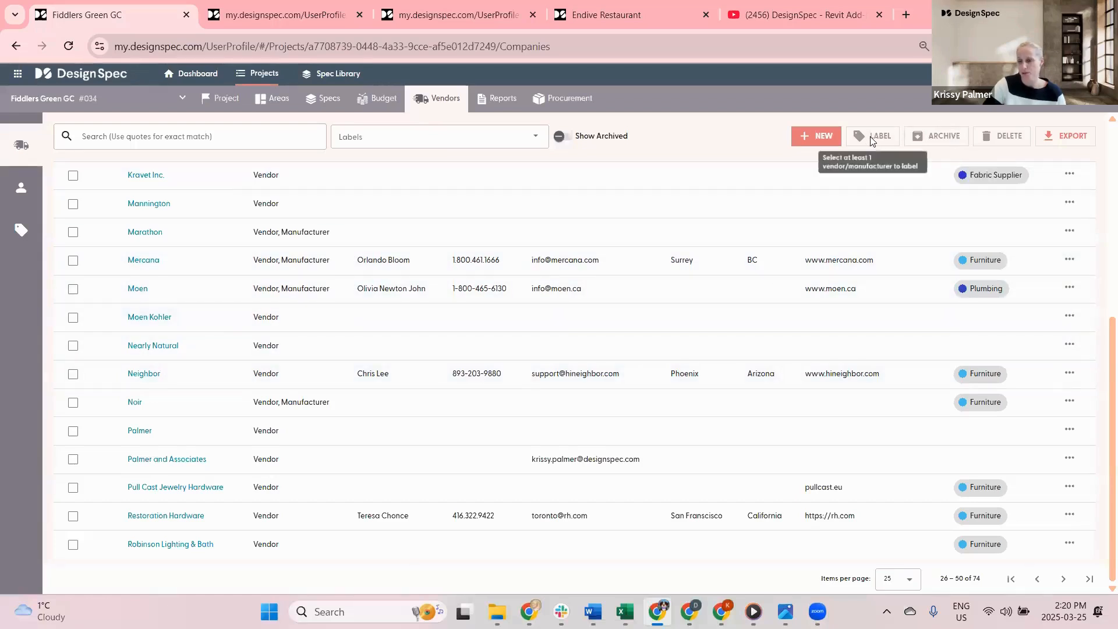
- Create a Hardware label and add it to the vendors Marathon and Mercana together, checking the labels on Mercana
{"action": "left_click", "coordinate": [72, 260]}
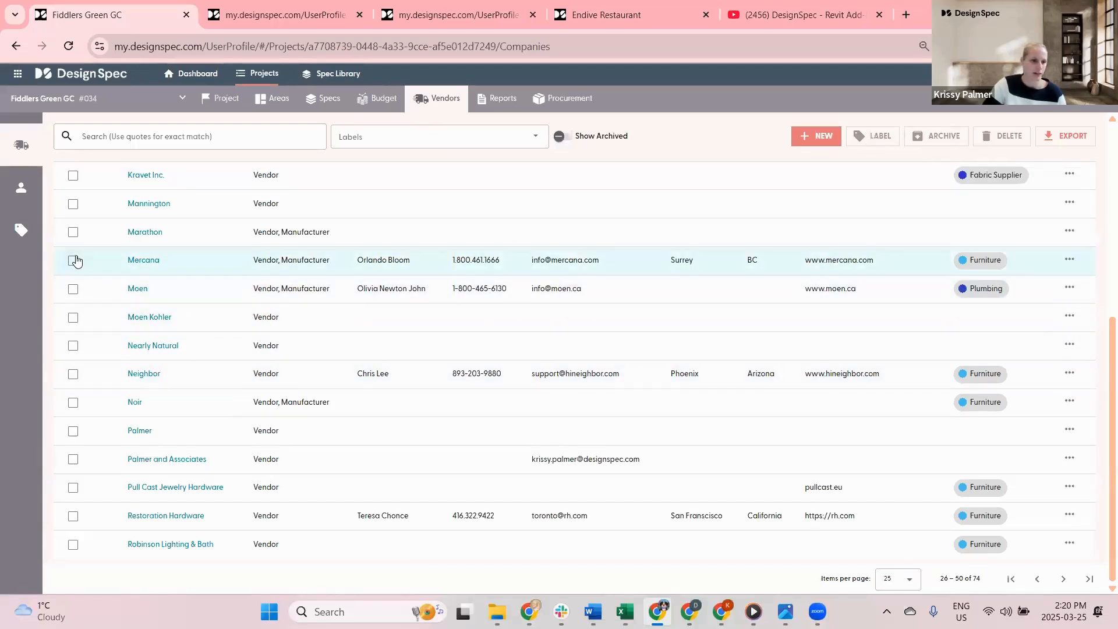
{"action": "left_click", "coordinate": [73, 231]}
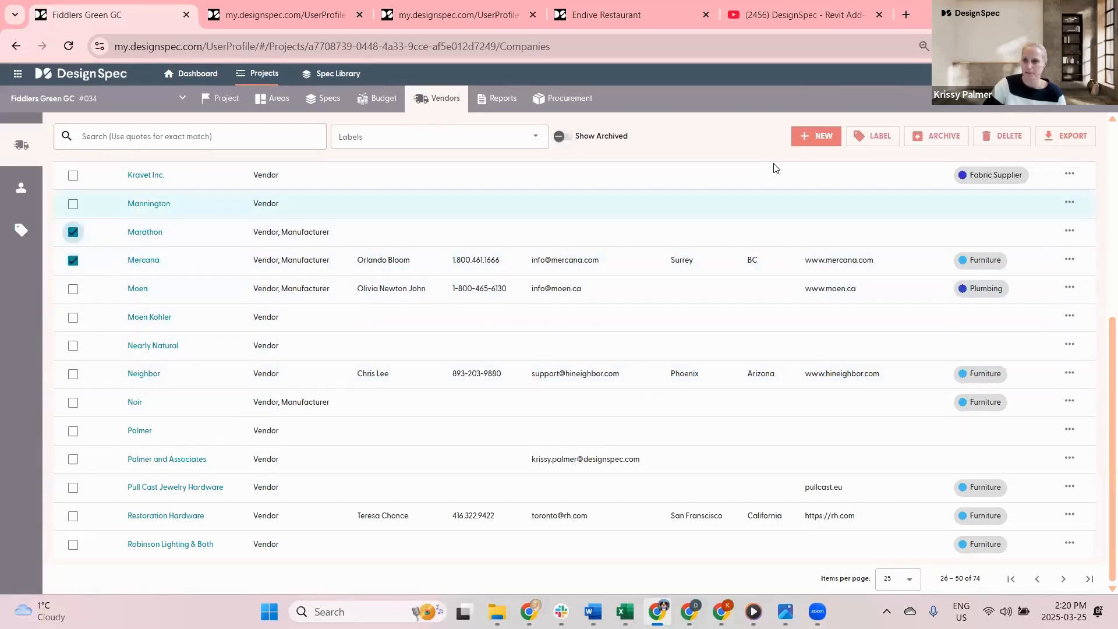
{"action": "left_click", "coordinate": [873, 136]}
{"action": "left_click", "coordinate": [391, 322]}
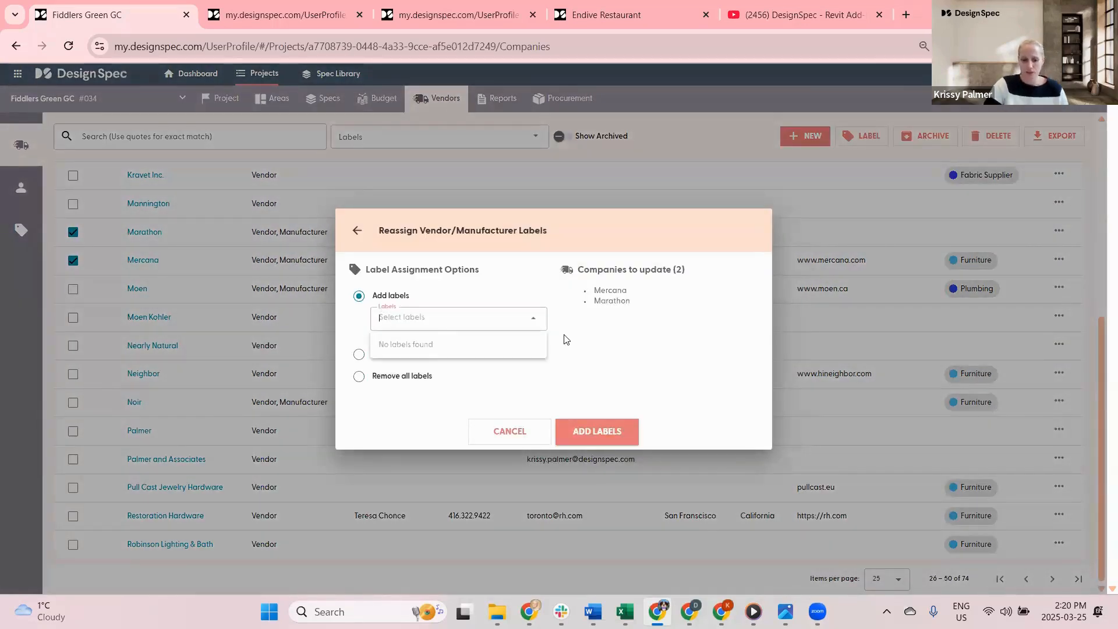
{"action": "type", "text": "Hardware"}
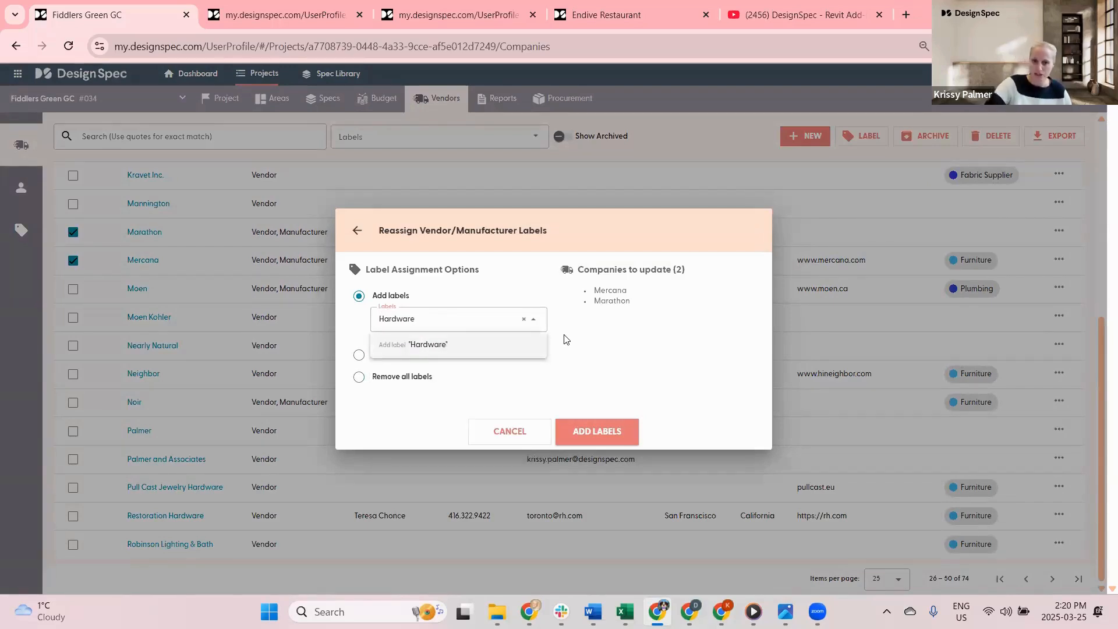
{"action": "key", "text": "Return"}
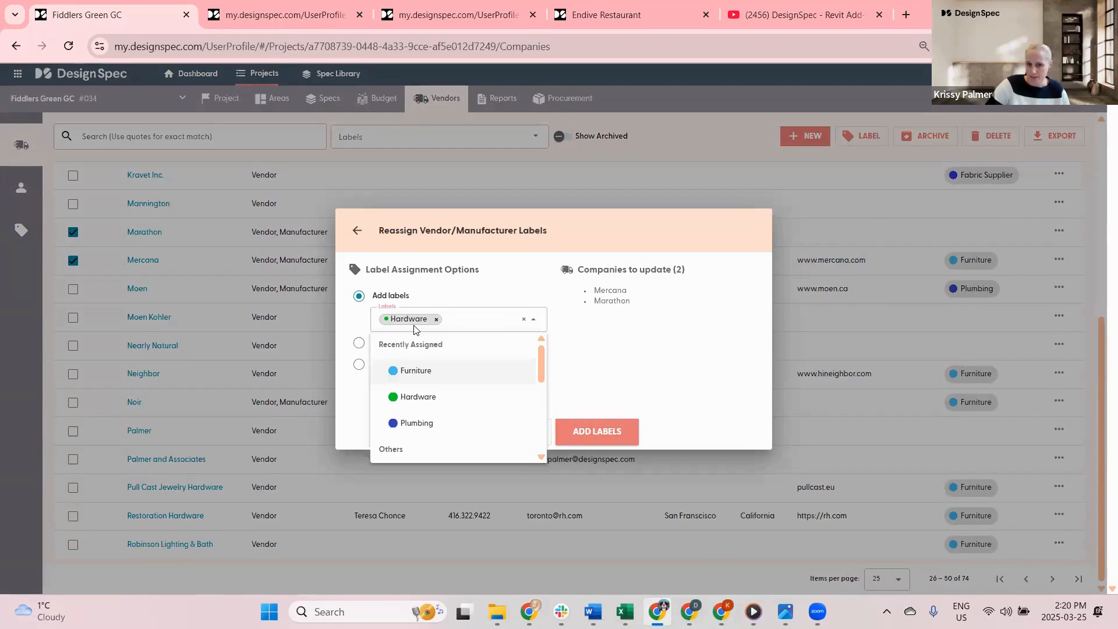
{"action": "left_click", "coordinate": [597, 437]}
{"action": "left_click", "coordinate": [597, 434]}
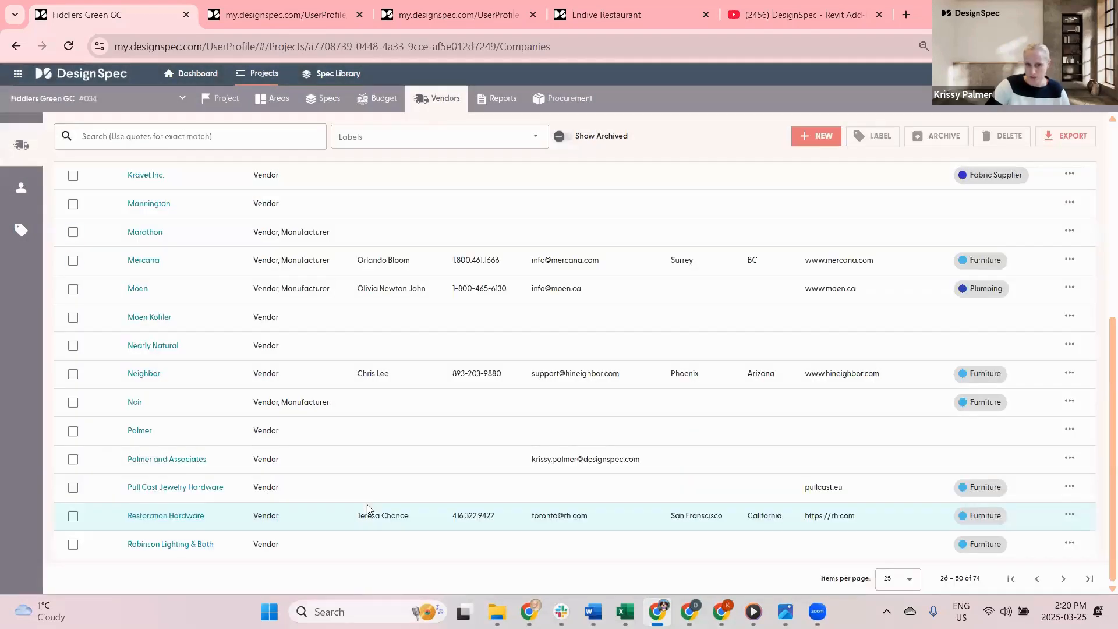
{"action": "mouse_move", "coordinate": [970, 269]}
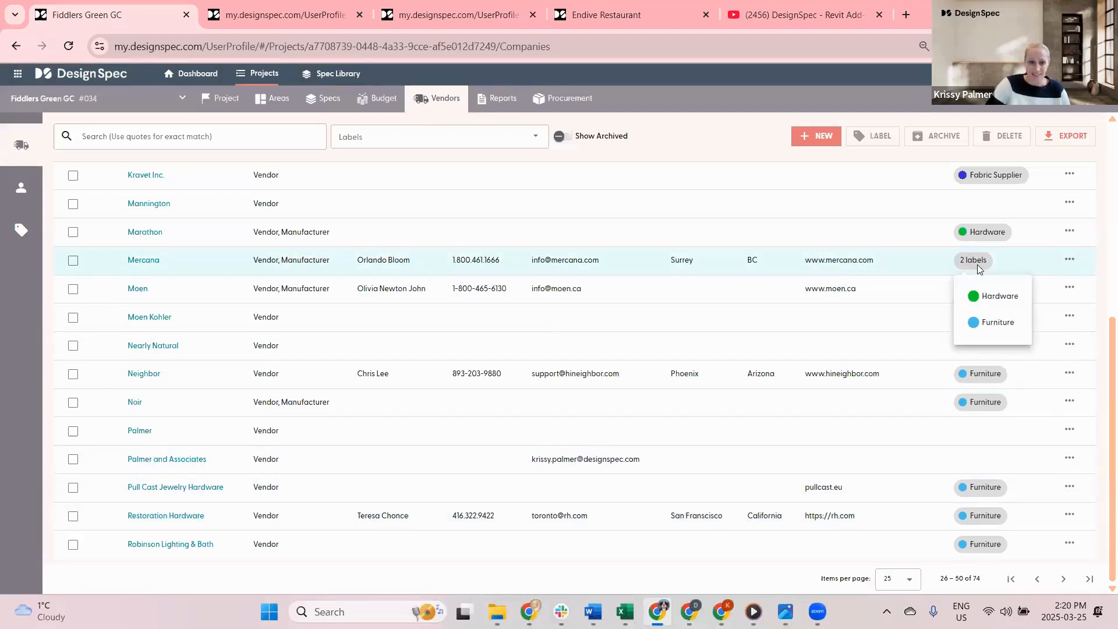
- Filter the Spec Library by the Furniture label and browse the matching specs
{"action": "left_click", "coordinate": [286, 16]}
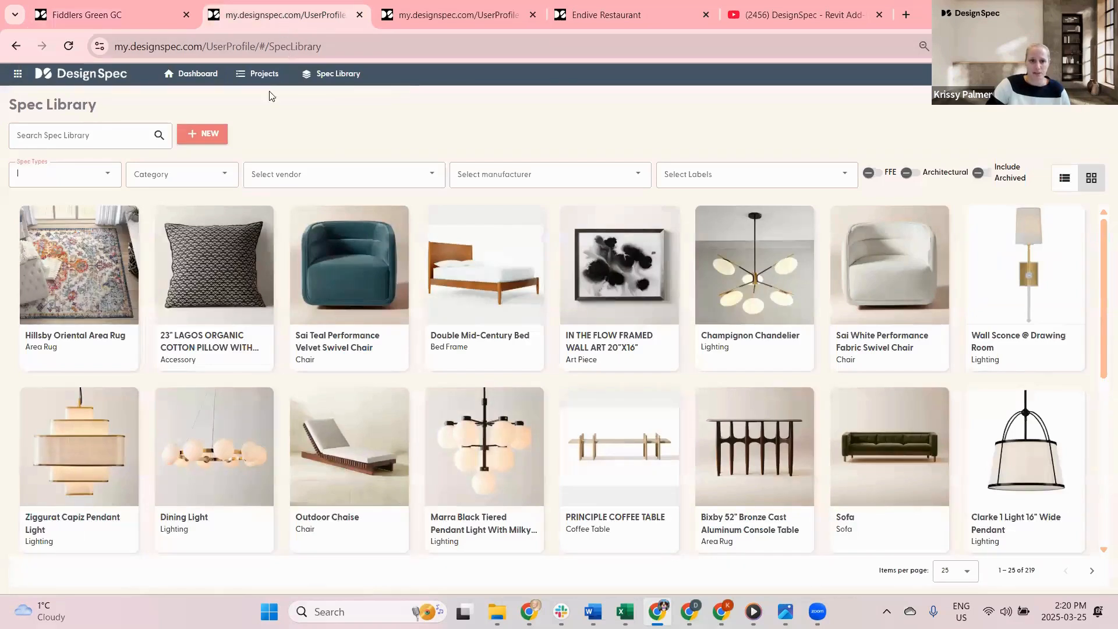
{"action": "left_click", "coordinate": [688, 177]}
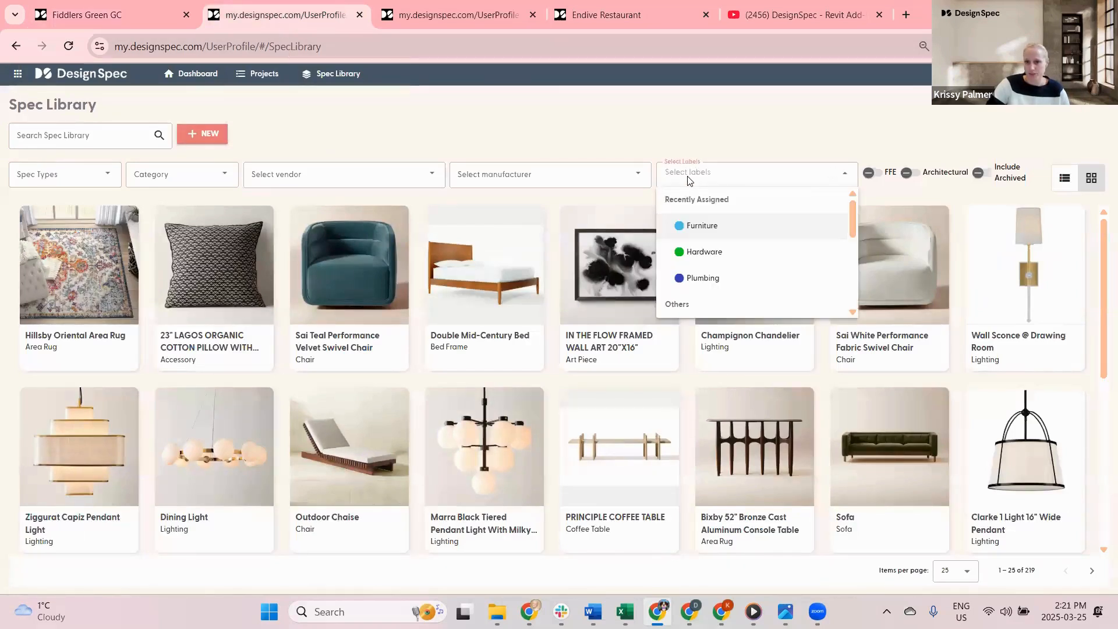
{"action": "left_click", "coordinate": [703, 227]}
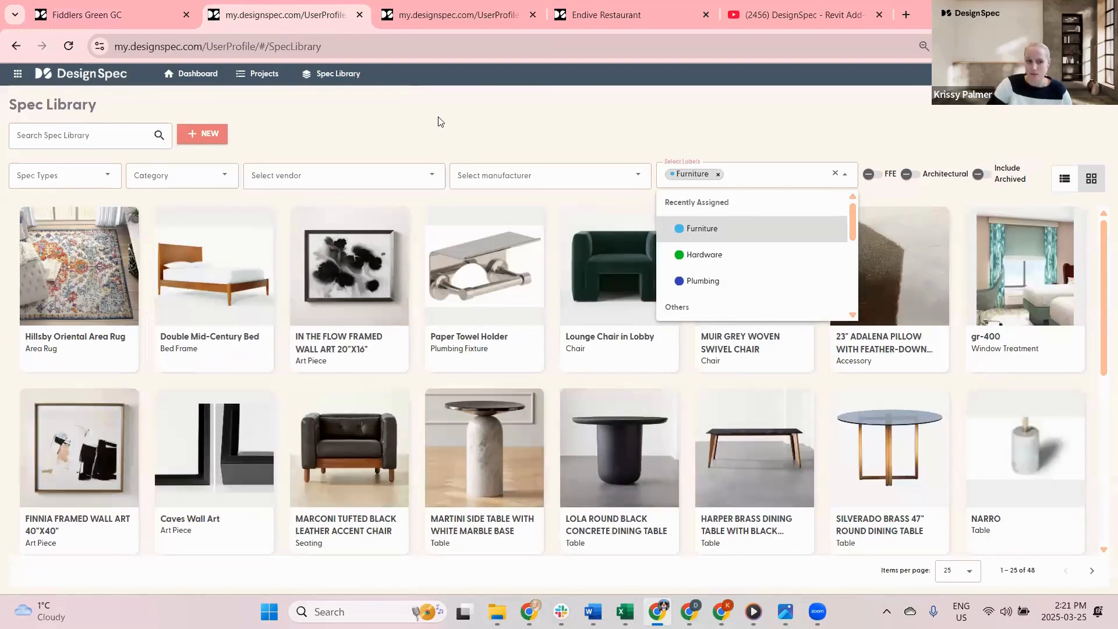
{"action": "left_click", "coordinate": [441, 121]}
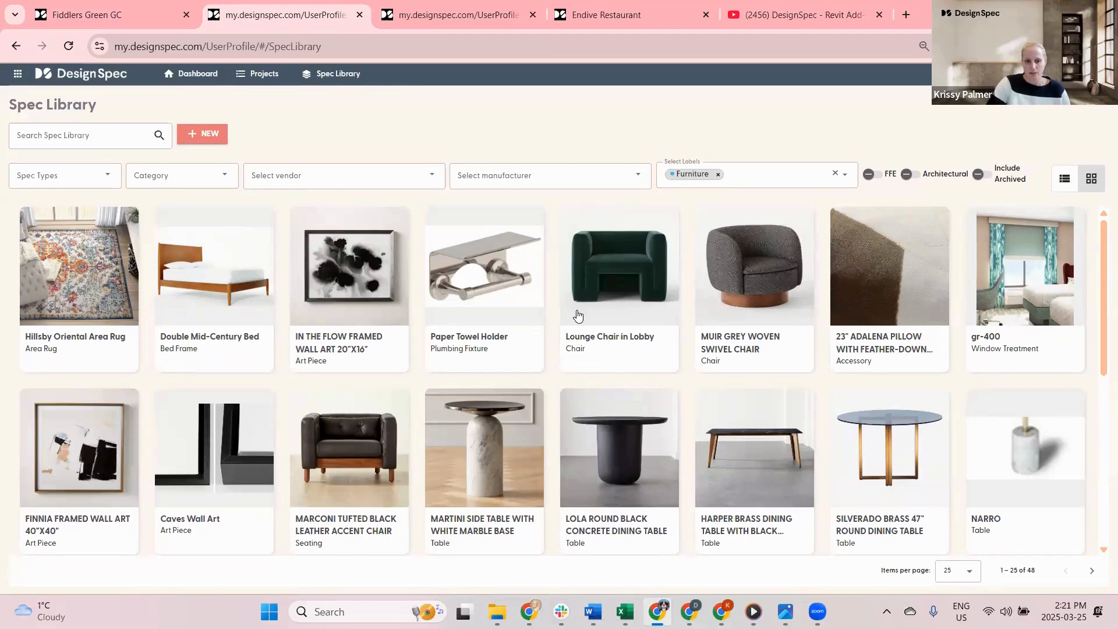
{"action": "scroll", "coordinate": [576, 318], "scroll_direction": "down", "scroll_amount": 2}
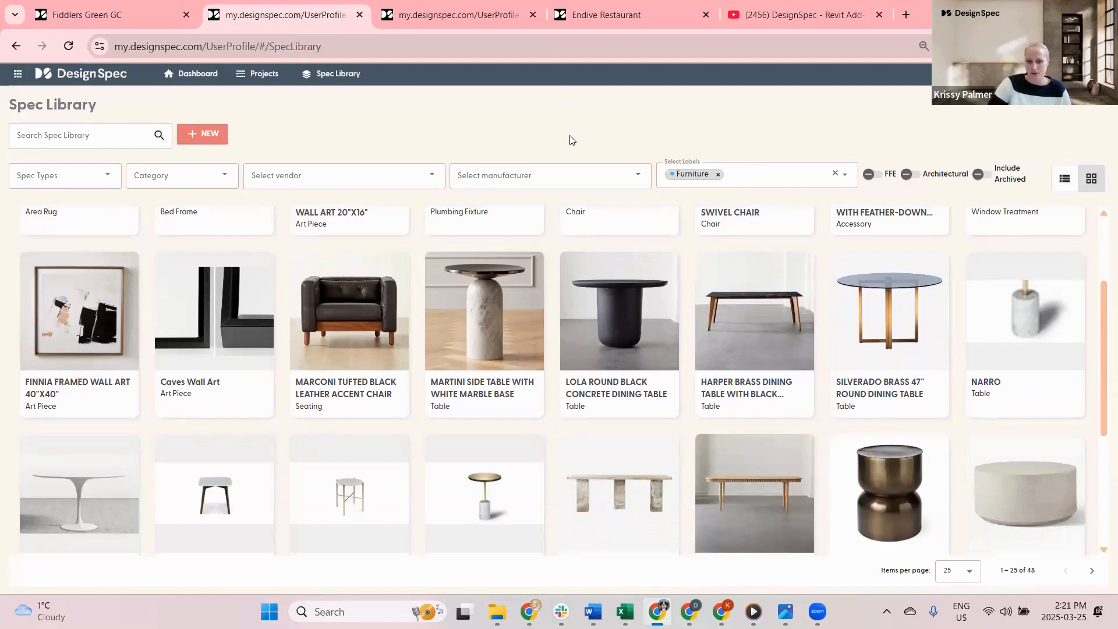
{"action": "scroll", "coordinate": [561, 430], "scroll_direction": "down", "scroll_amount": 4}
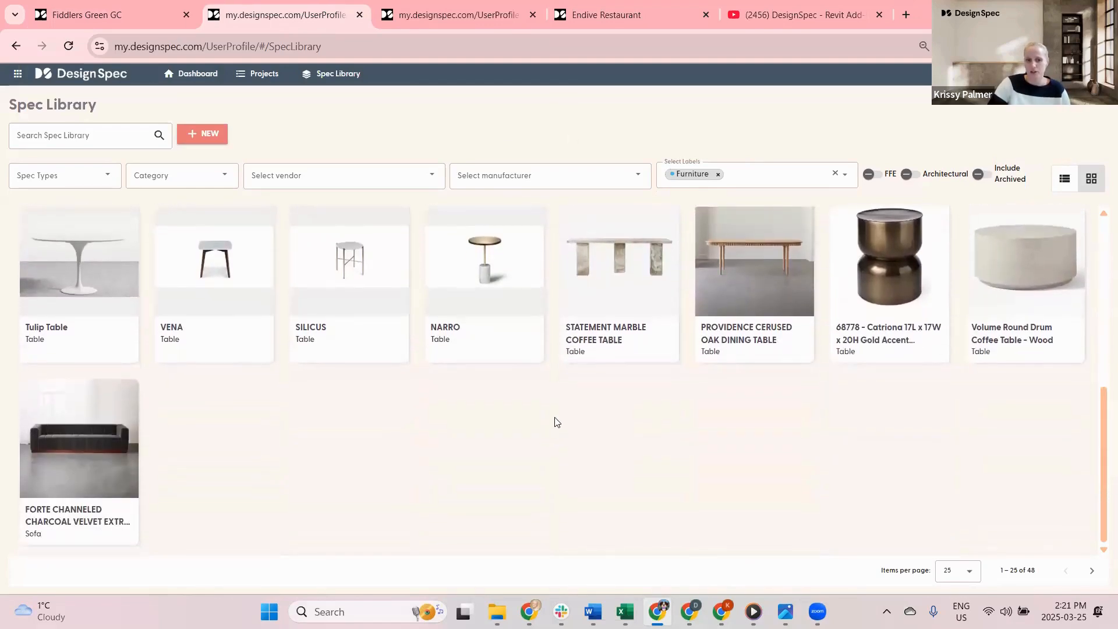
{"action": "scroll", "coordinate": [556, 422], "scroll_direction": "up", "scroll_amount": 5}
- Filter the Fiddlers Green GC vendors by the Furniture label, and reload the page to clear the filter
{"action": "left_click", "coordinate": [148, 19]}
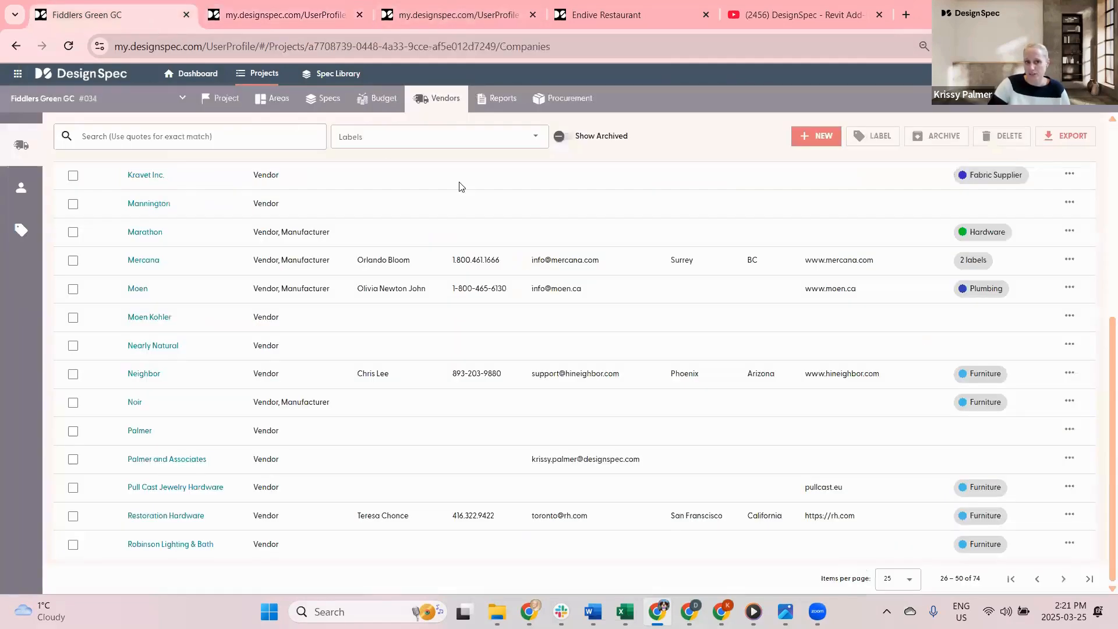
{"action": "left_click", "coordinate": [411, 137]}
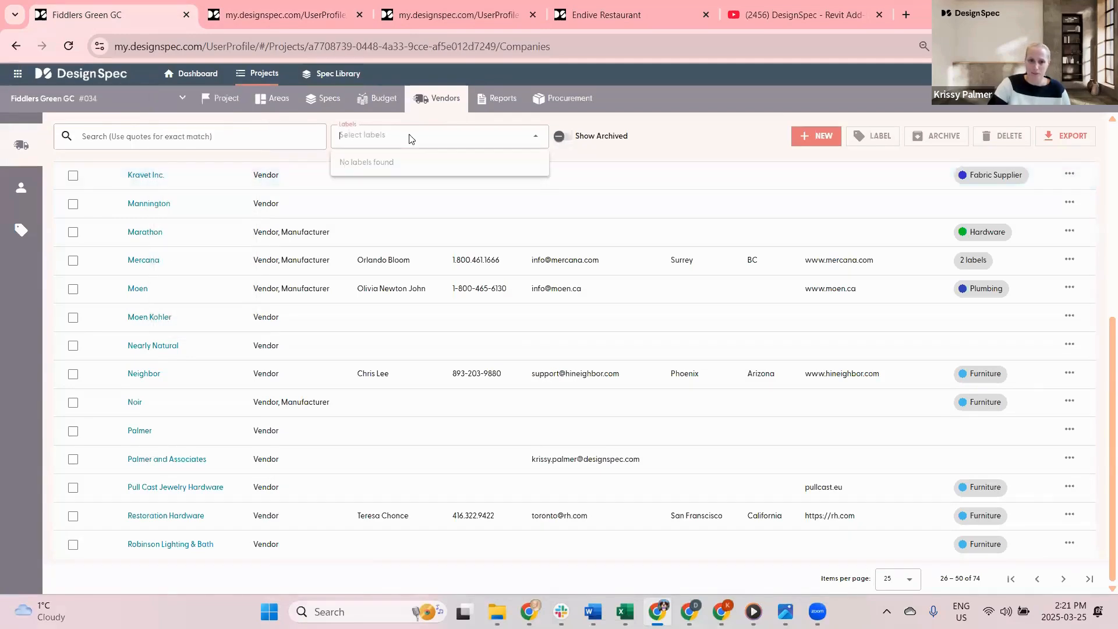
{"action": "left_click", "coordinate": [374, 189]}
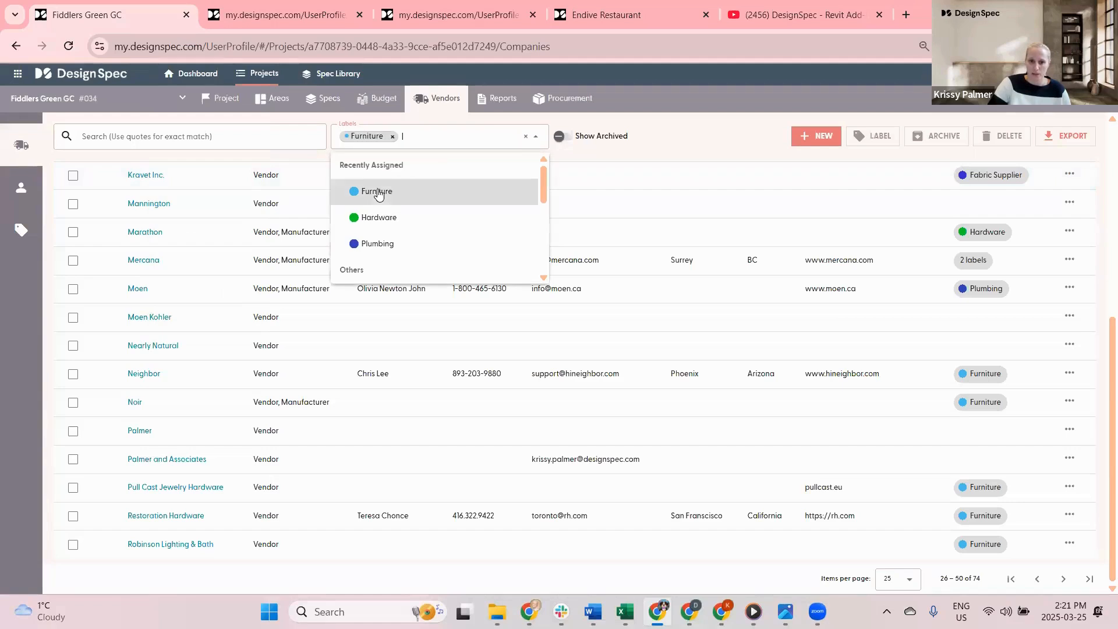
{"action": "left_click", "coordinate": [686, 146]}
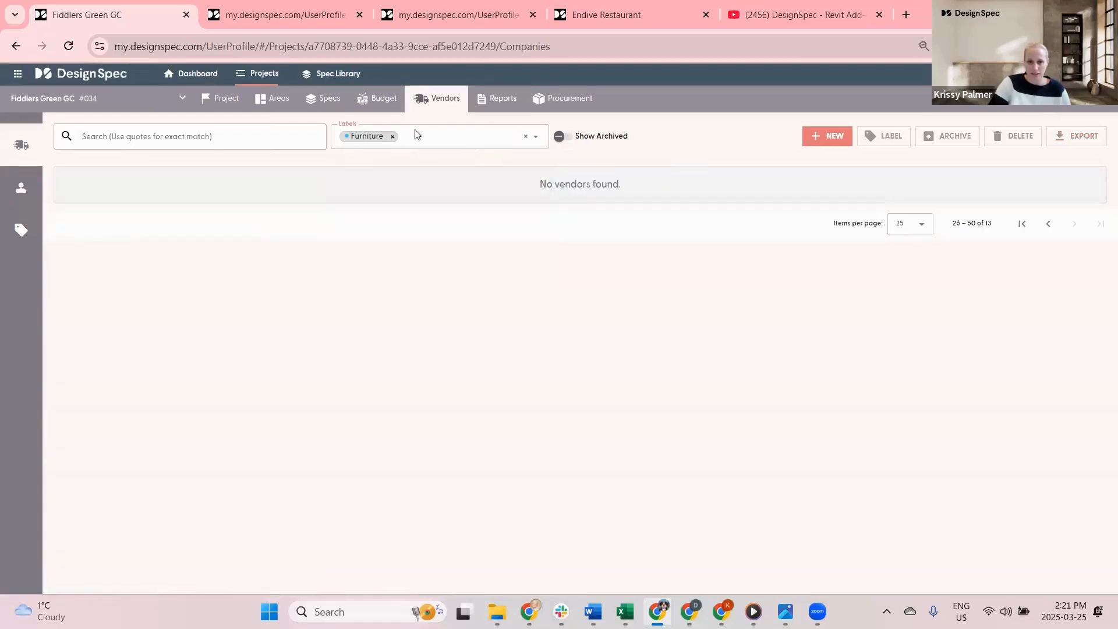
{"action": "left_click", "coordinate": [68, 48]}
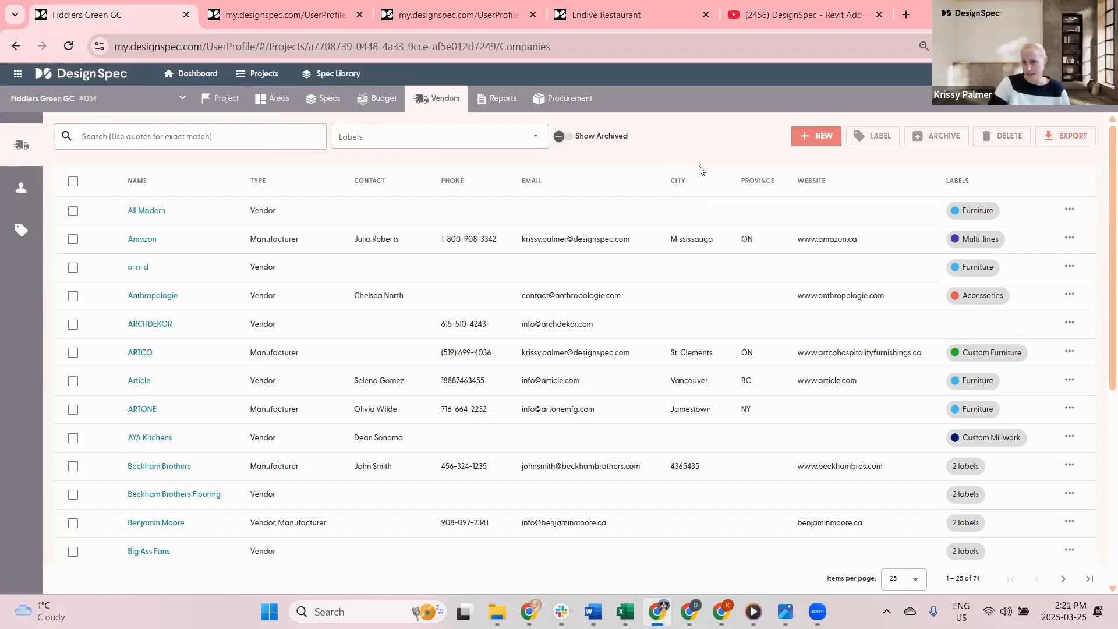
- Open the Company Settings page for the account
{"action": "left_click", "coordinate": [1016, 75]}
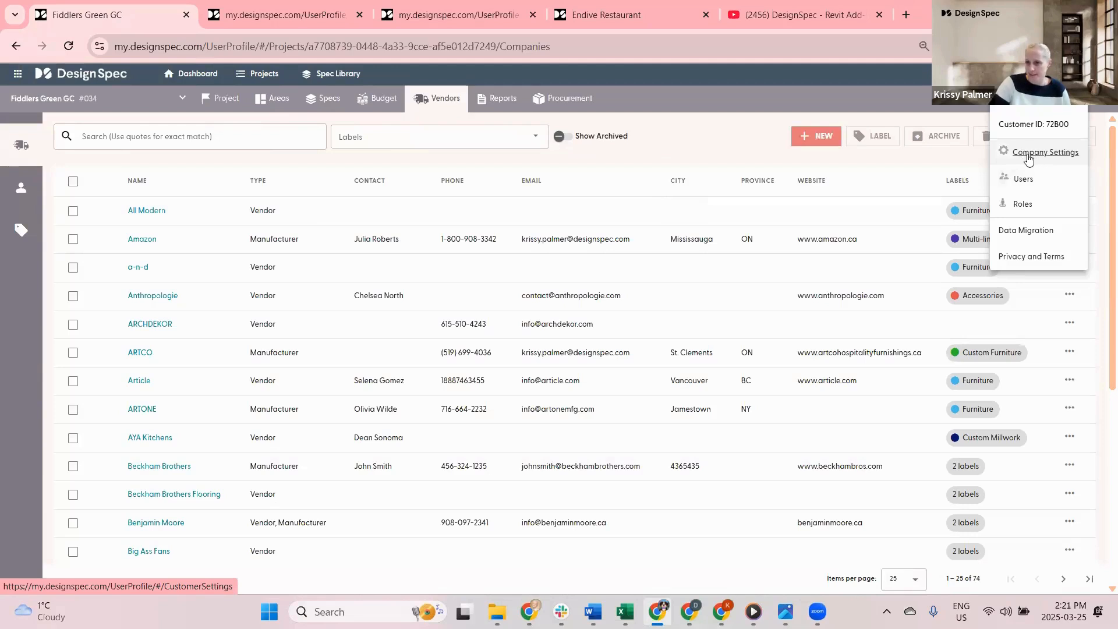
{"action": "left_click", "coordinate": [1029, 156]}
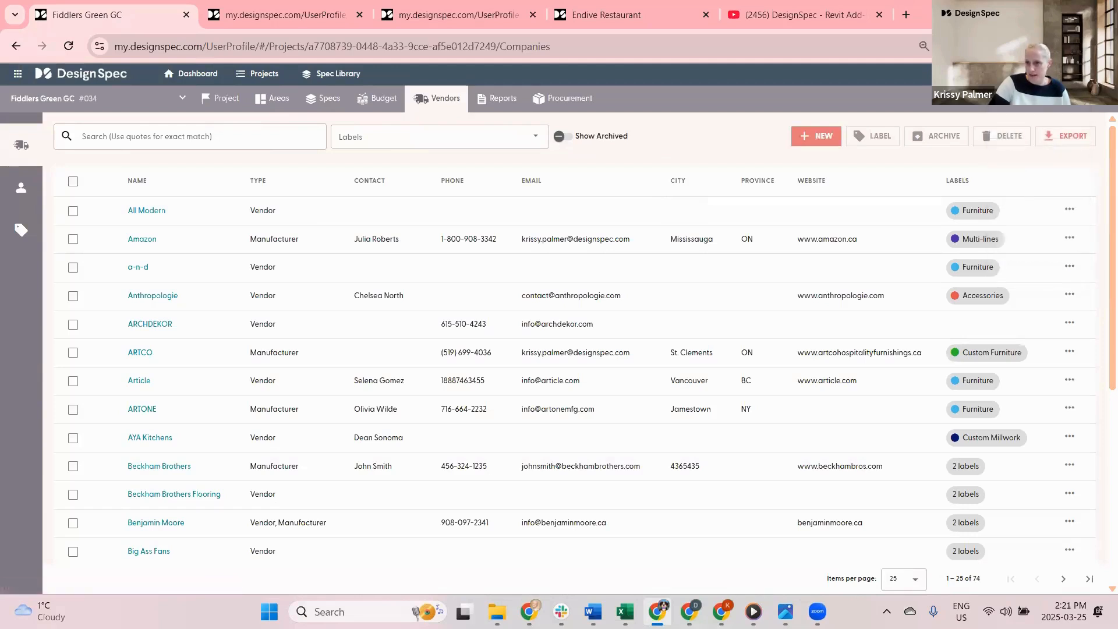
{"action": "left_click", "coordinate": [1076, 74]}
{"action": "left_click", "coordinate": [1028, 153]}
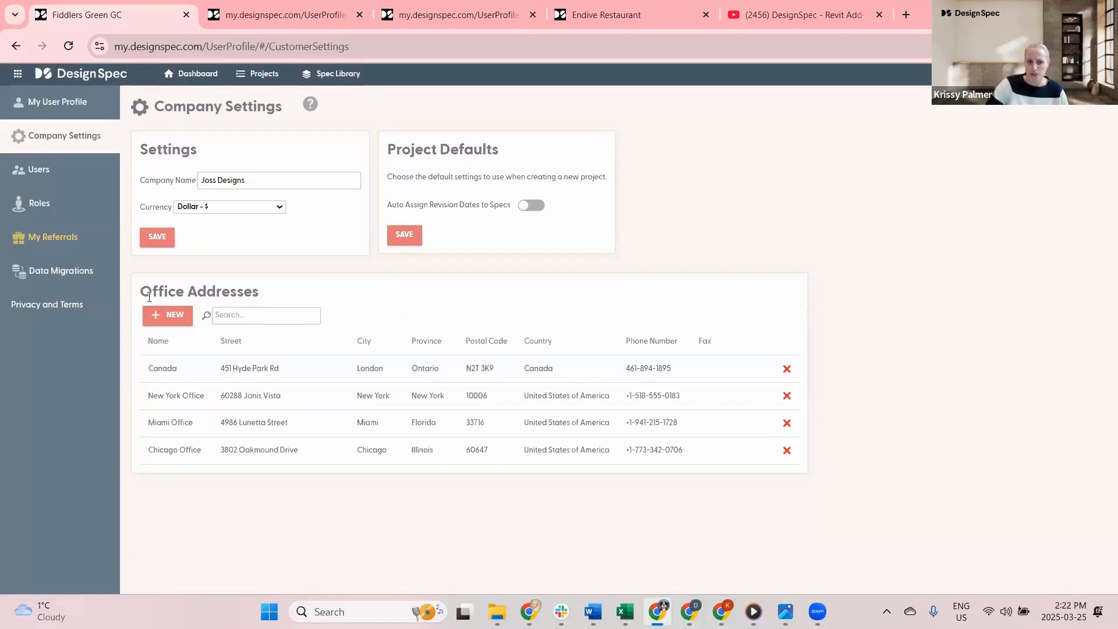
- Look at the blank form for a new office address and leave it without adding one
{"action": "left_click", "coordinate": [168, 315]}
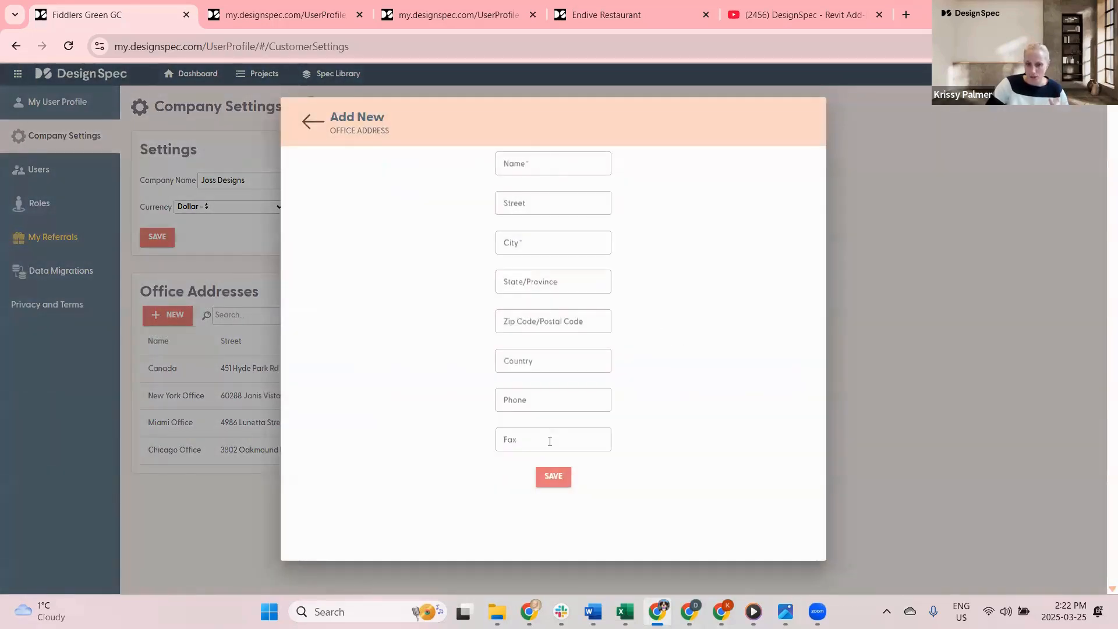
{"action": "left_click", "coordinate": [554, 476]}
{"action": "left_click", "coordinate": [313, 122]}
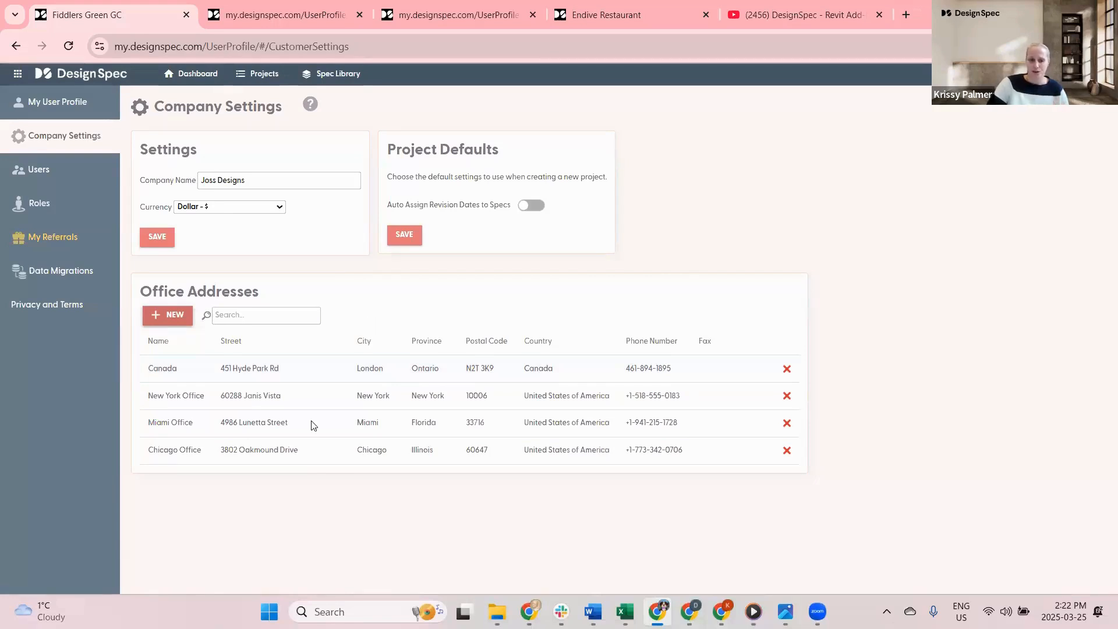
- In user management, assign the licensed user who has no office to the Canada office in London, Ontario
{"action": "left_click", "coordinate": [48, 173]}
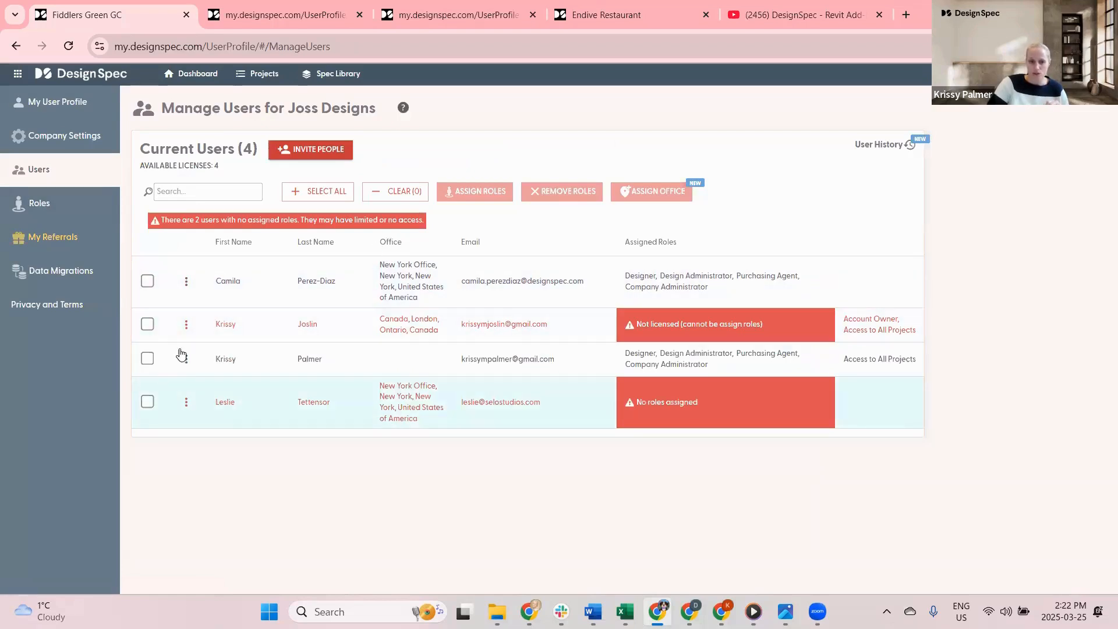
{"action": "left_click", "coordinate": [147, 358]}
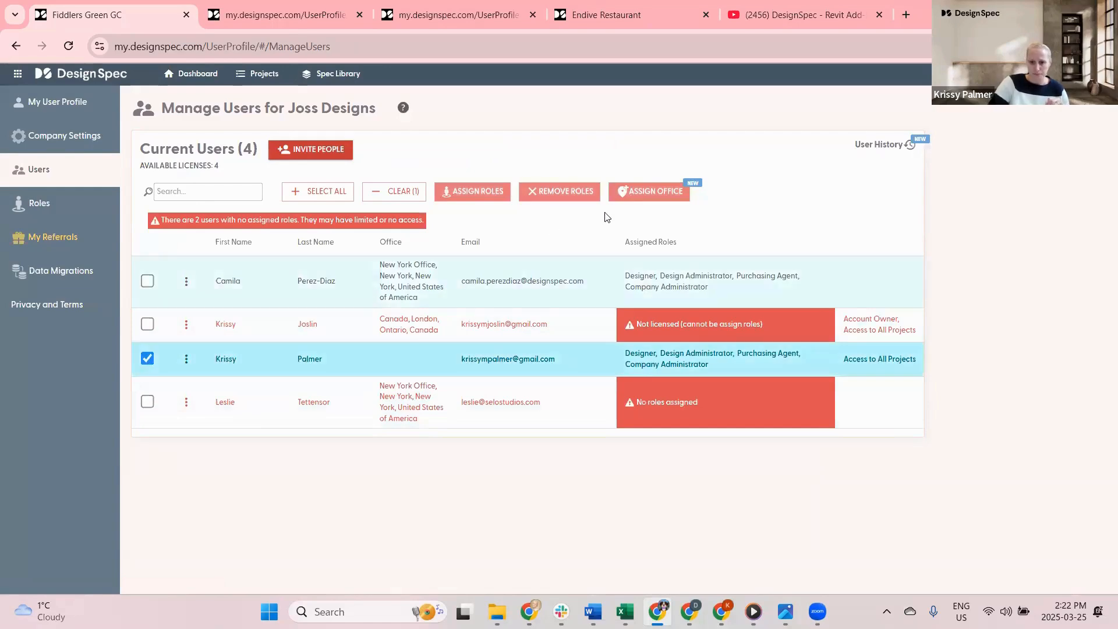
{"action": "left_click", "coordinate": [642, 192]}
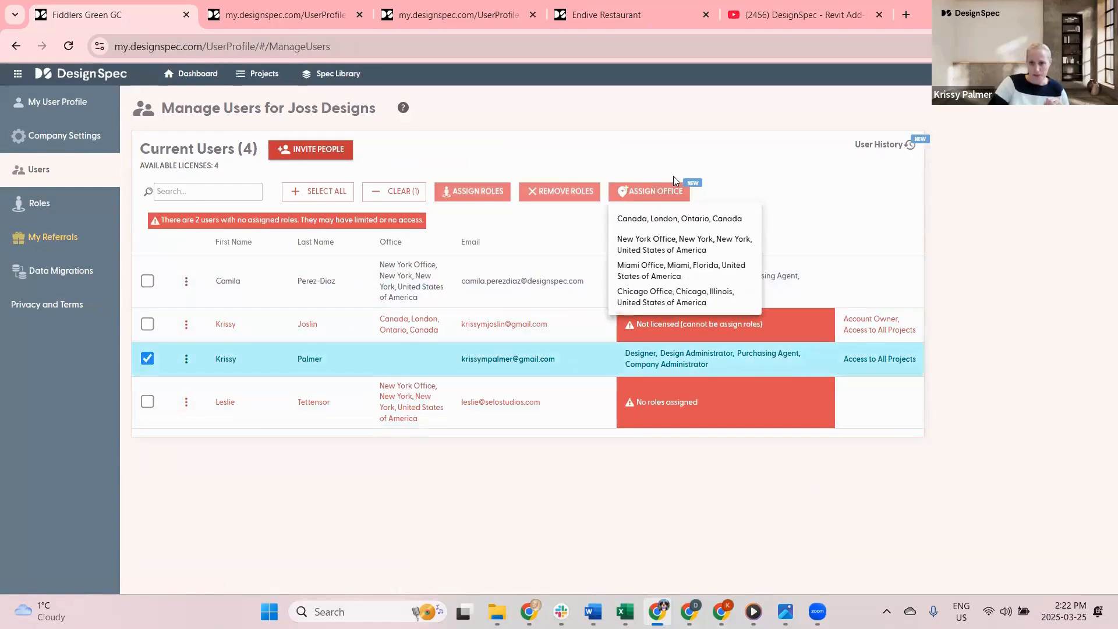
{"action": "left_click", "coordinate": [650, 220]}
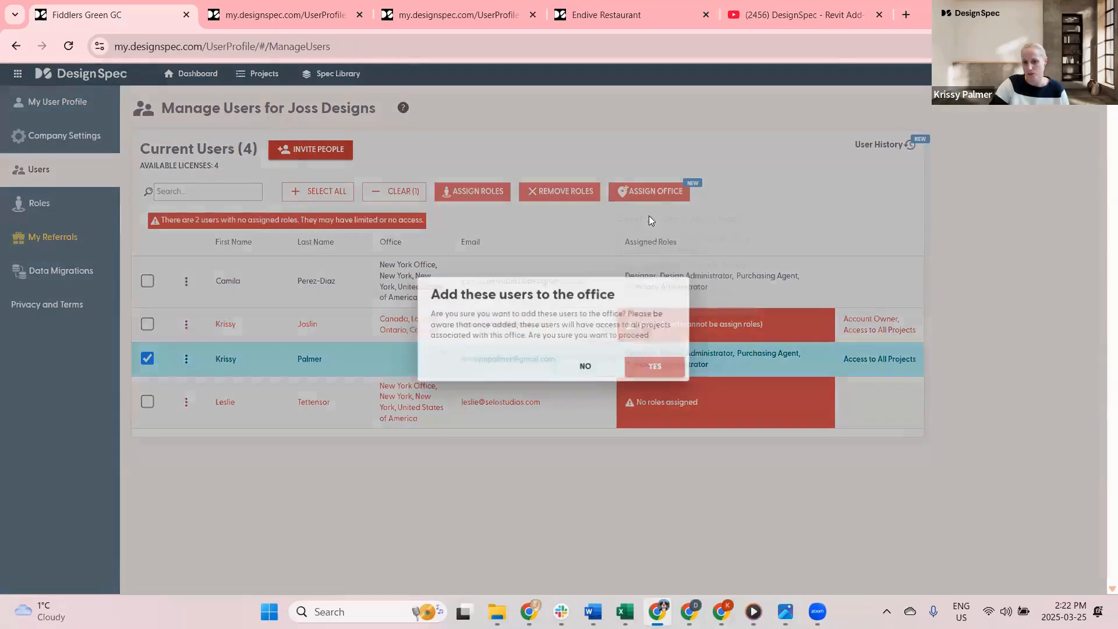
{"action": "left_click", "coordinate": [649, 365]}
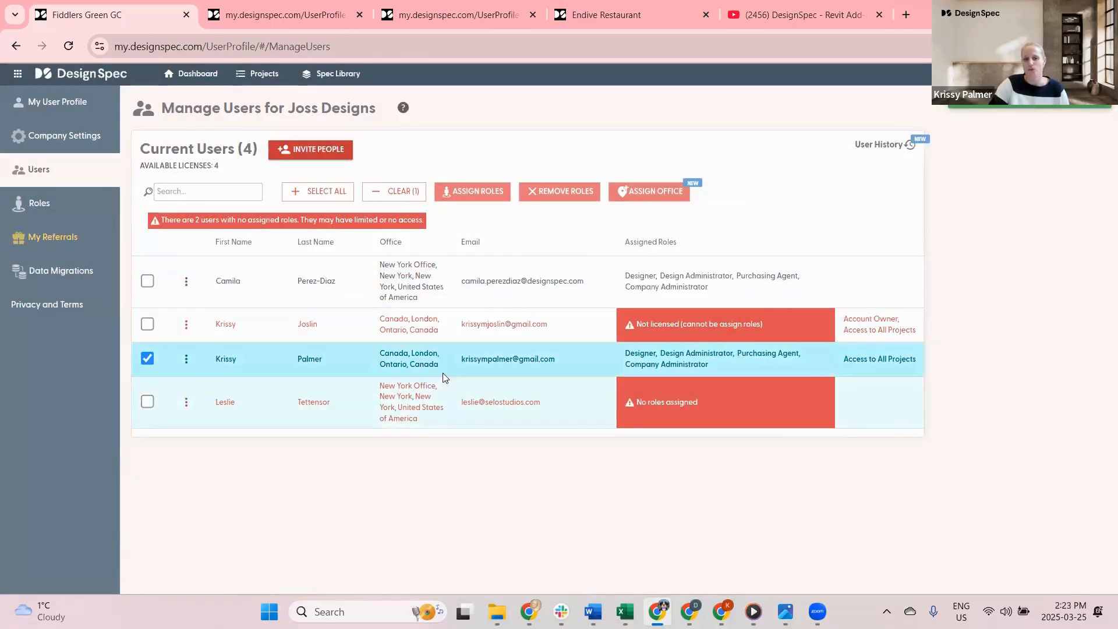
- Open the projects list in the Spec Library browser tab and filter it by the Canada London Ontario office
{"action": "left_click", "coordinate": [276, 18]}
{"action": "left_click", "coordinate": [86, 75]}
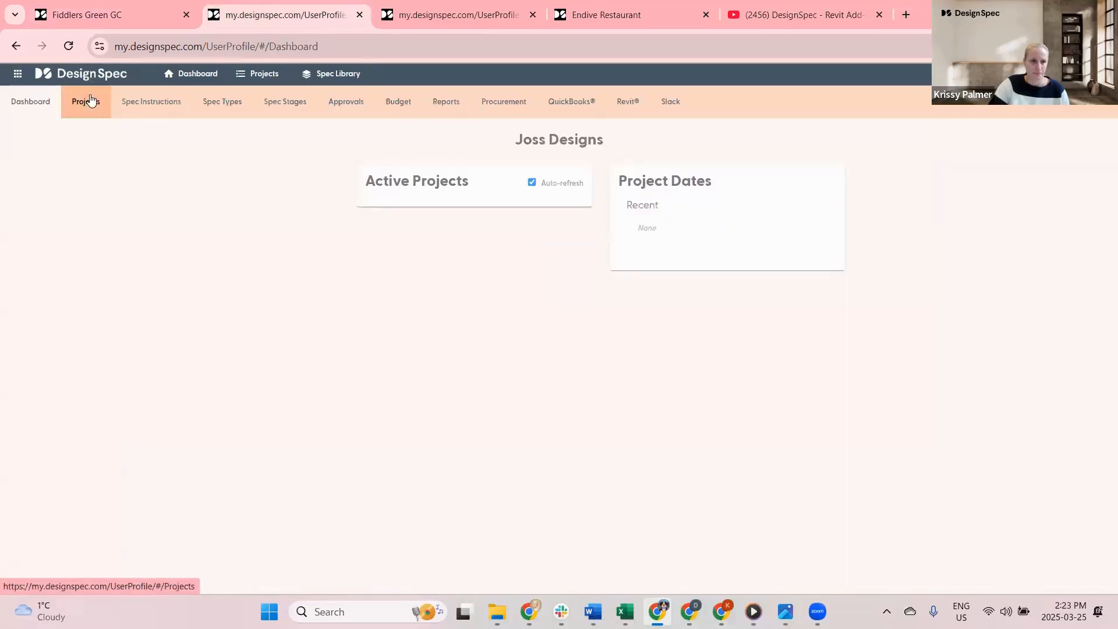
{"action": "left_click", "coordinate": [85, 101]}
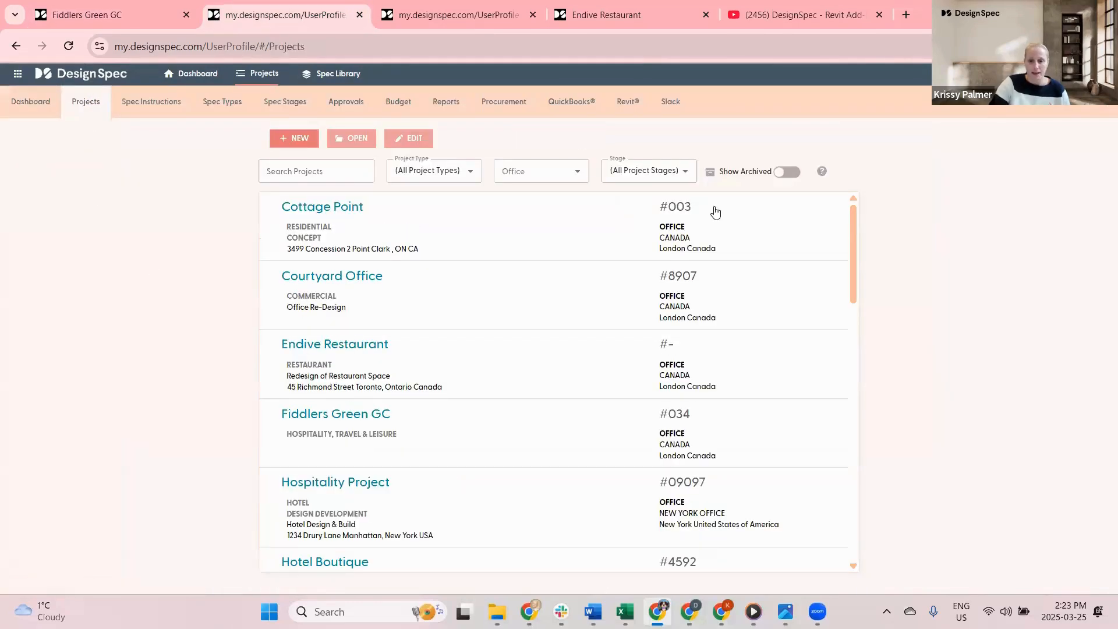
{"action": "left_click", "coordinate": [559, 170]}
{"action": "left_click", "coordinate": [523, 226]}
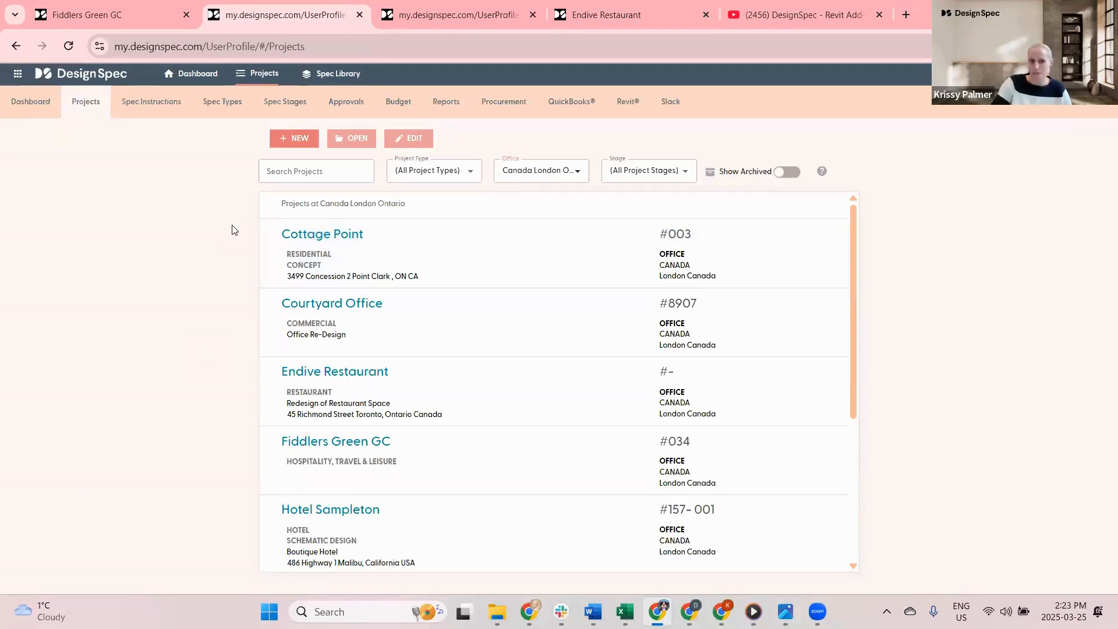
- Open the Hotel Sampleton project, review its project details including the assigned office, and bring up its vendor list
{"action": "left_click", "coordinate": [324, 508]}
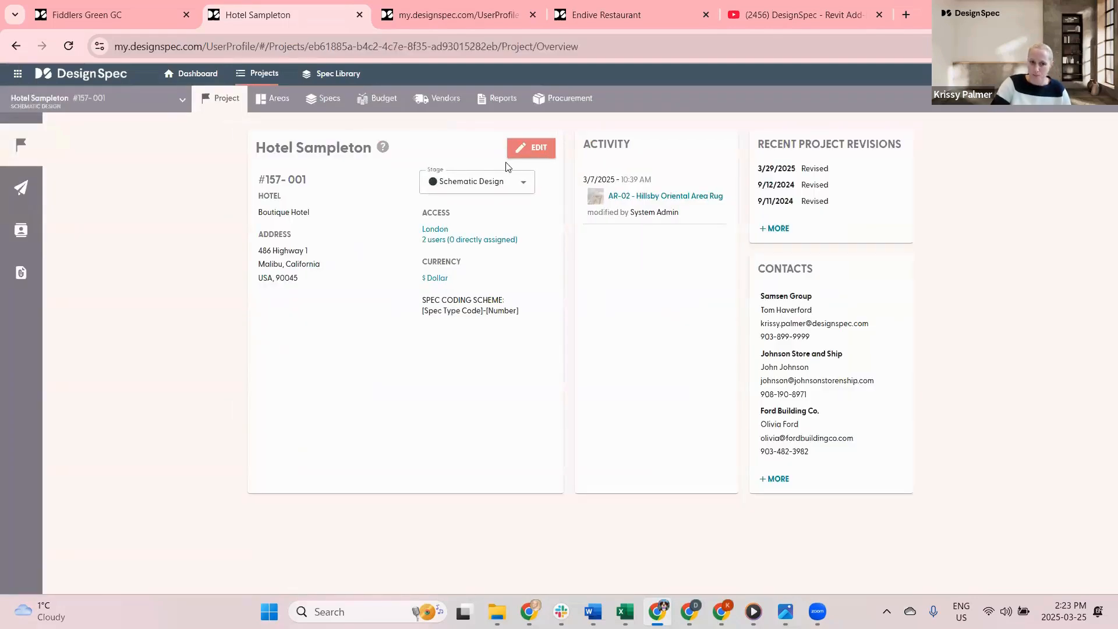
{"action": "left_click", "coordinate": [538, 148]}
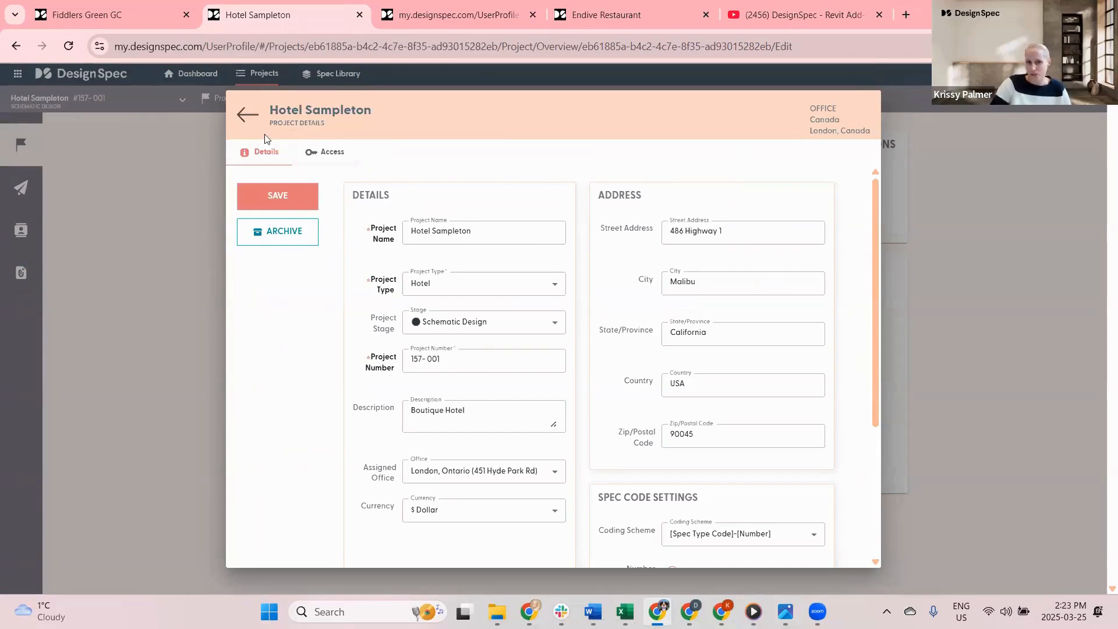
{"action": "left_click", "coordinate": [249, 116]}
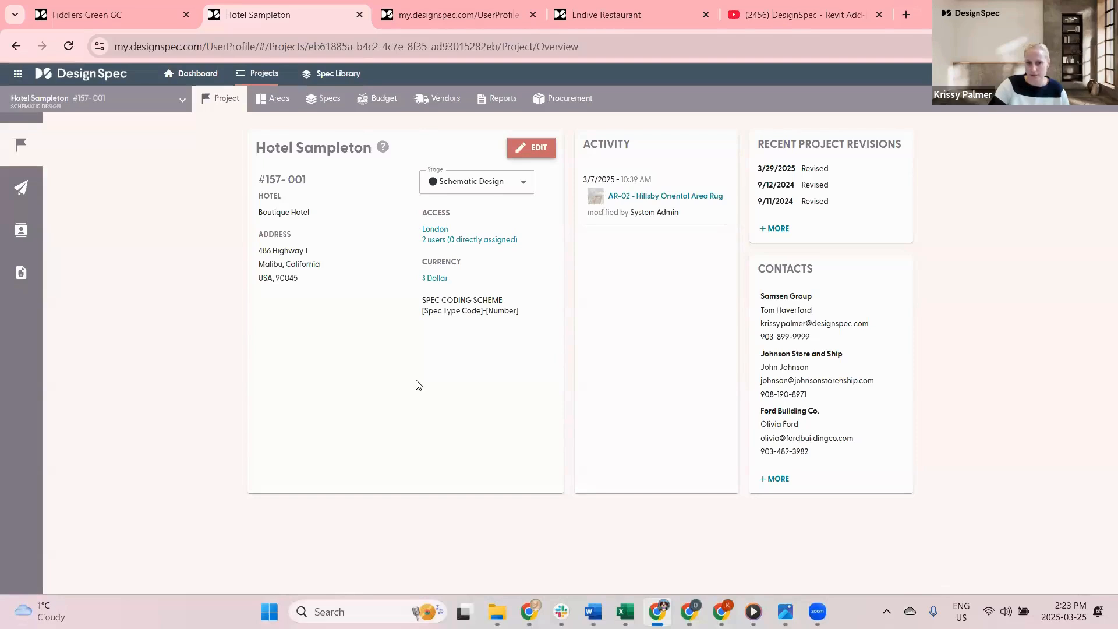
{"action": "left_click", "coordinate": [442, 99]}
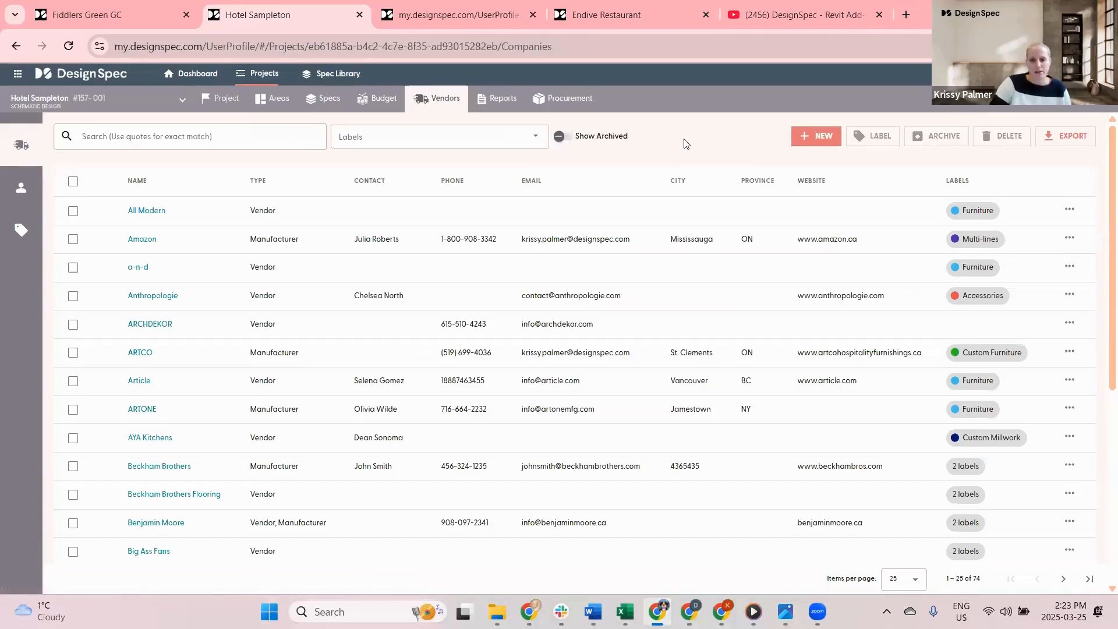
- Open the All Modern vendor record, review its assigned representatives, and return to the vendor list
{"action": "mouse_move", "coordinate": [29, 187]}
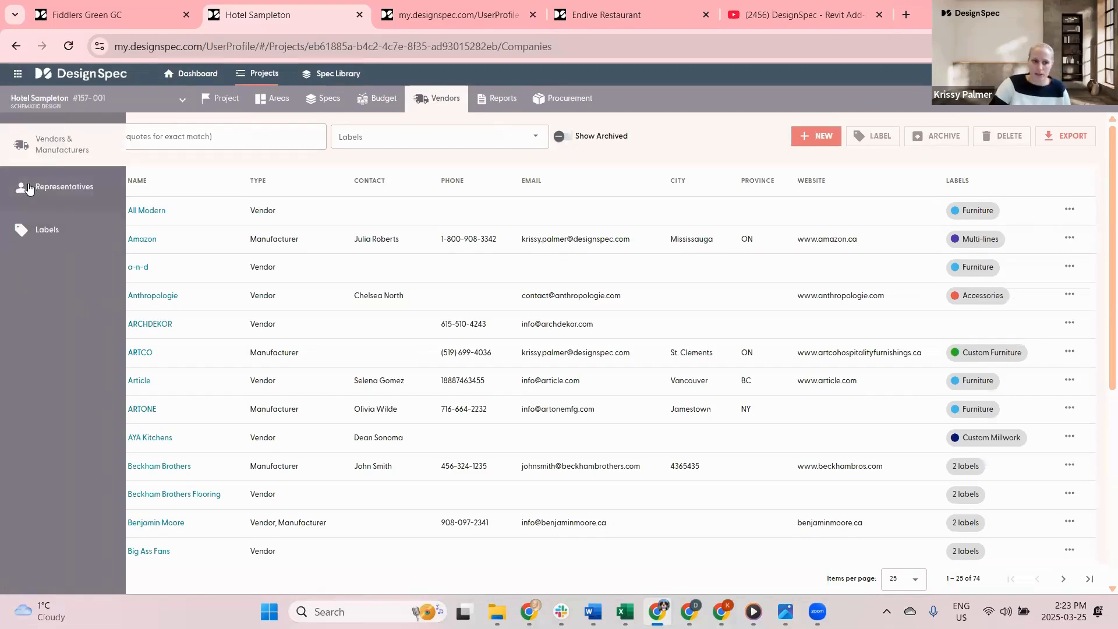
{"action": "left_click", "coordinate": [148, 216]}
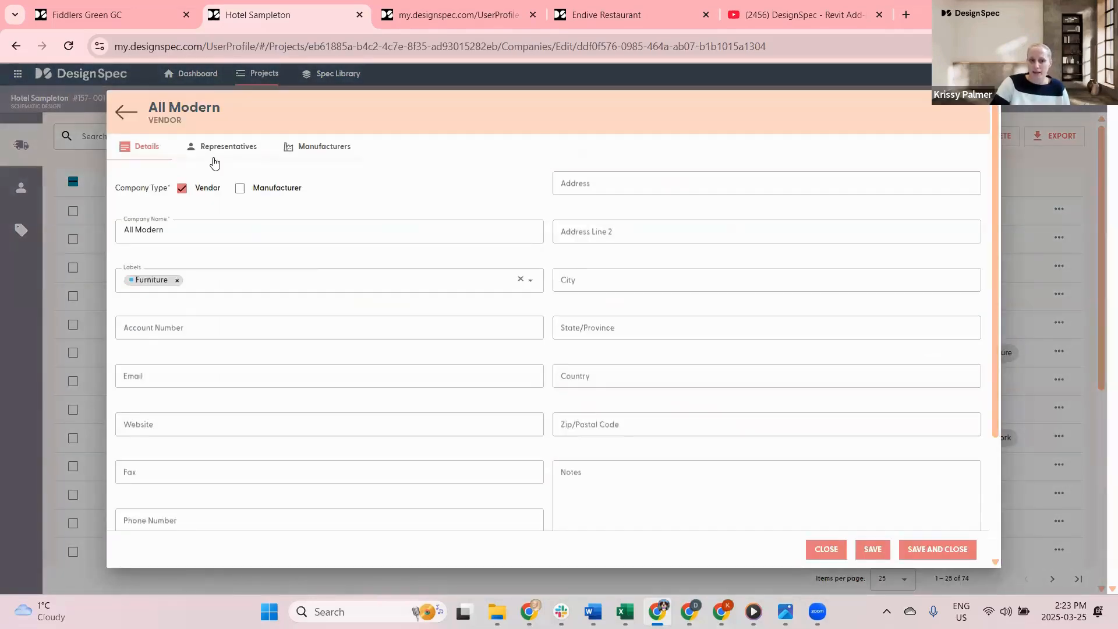
{"action": "left_click", "coordinate": [224, 153]}
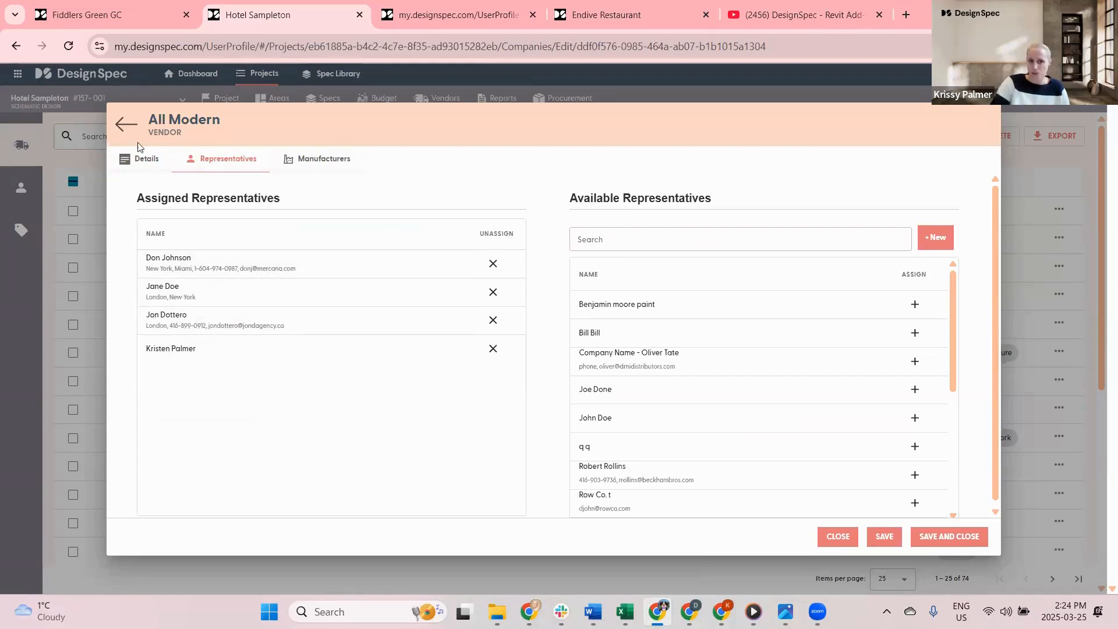
{"action": "left_click", "coordinate": [122, 124]}
- In the representatives list, open the sales representative assigned to All Modern, review their assigned offices, and close the record
{"action": "left_click", "coordinate": [21, 185]}
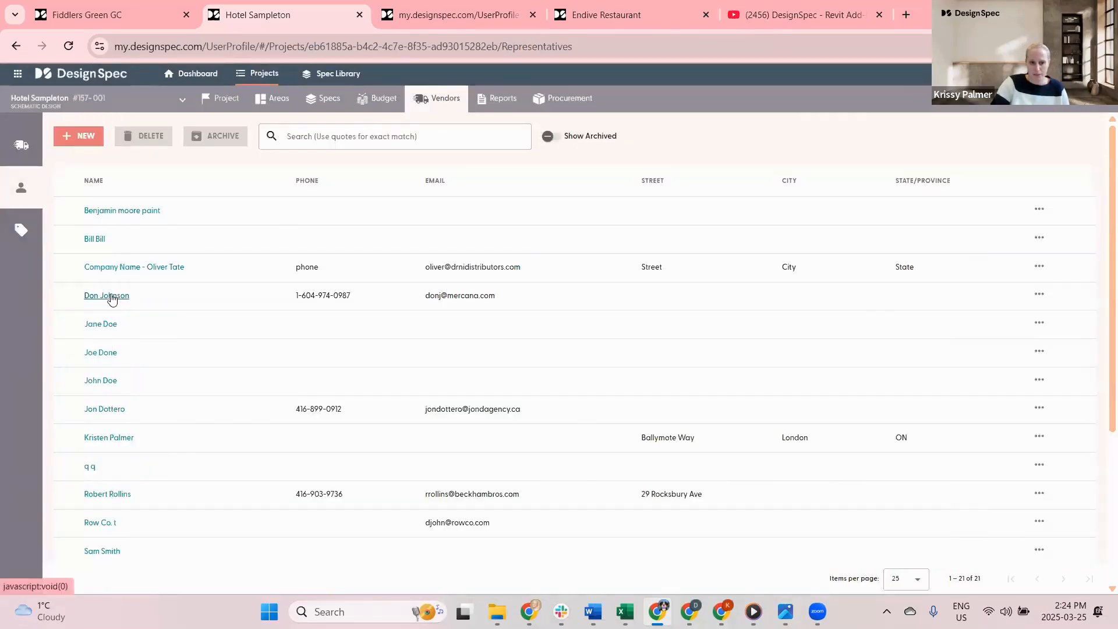
{"action": "left_click", "coordinate": [109, 295]}
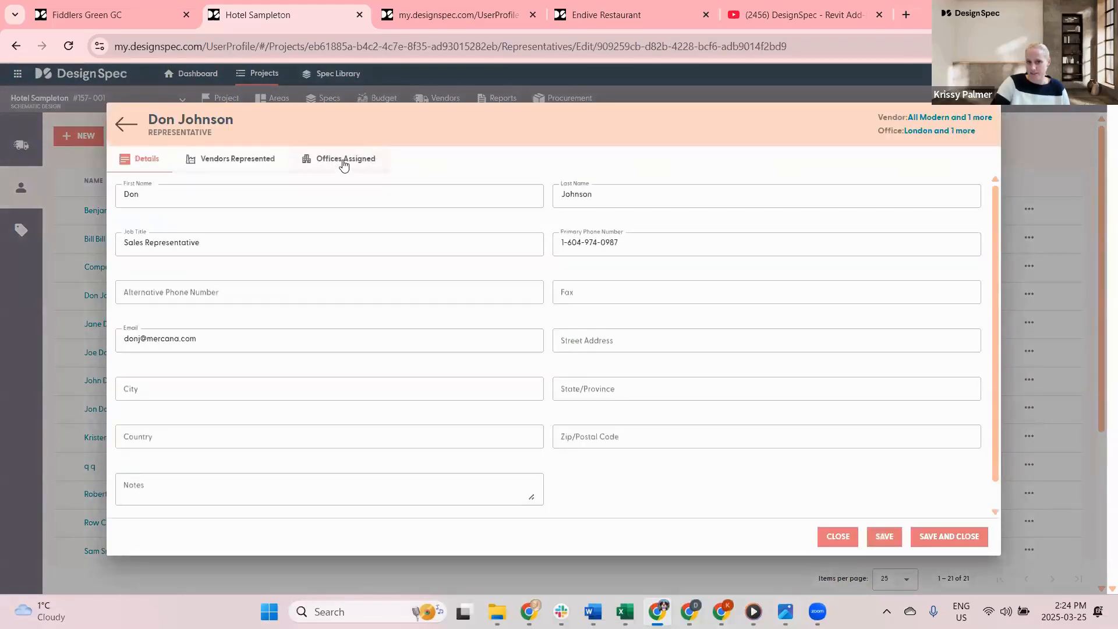
{"action": "left_click", "coordinate": [344, 164]}
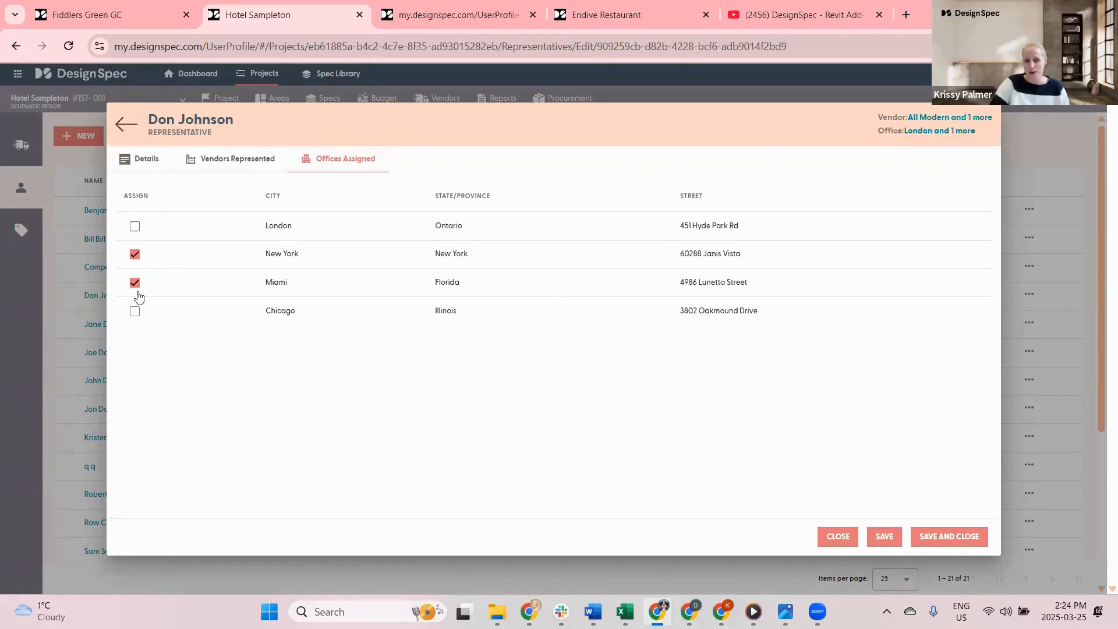
{"action": "left_click", "coordinate": [126, 124]}
- Change the Hotel Sampleton project's assigned office to New York, New York (60288 Janis Vista) and save the project details
{"action": "left_click", "coordinate": [323, 99]}
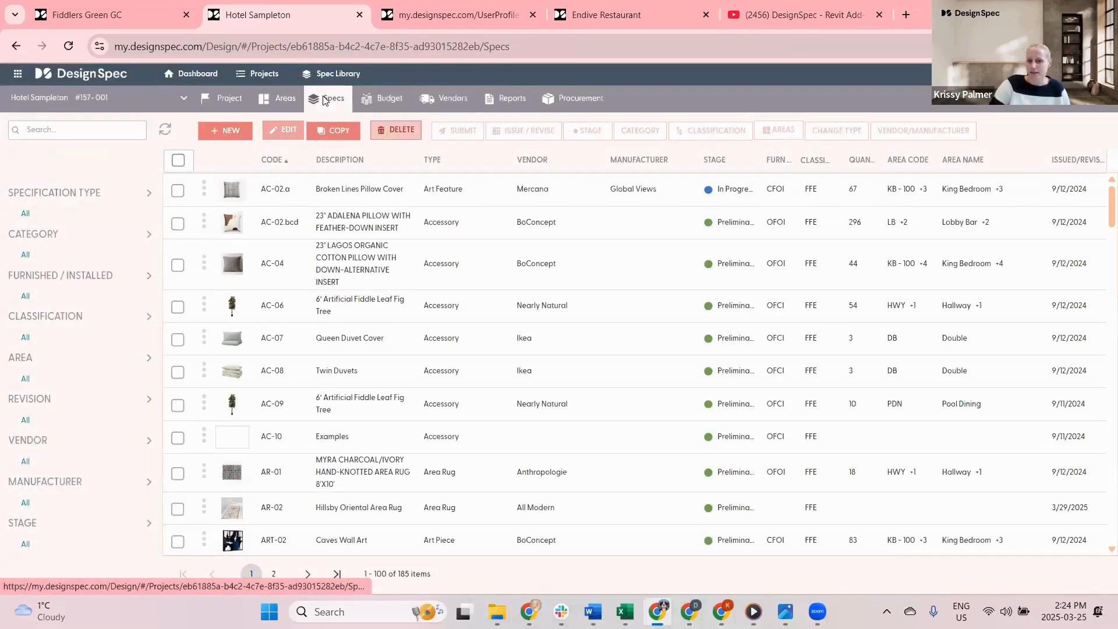
{"action": "left_click", "coordinate": [178, 265]}
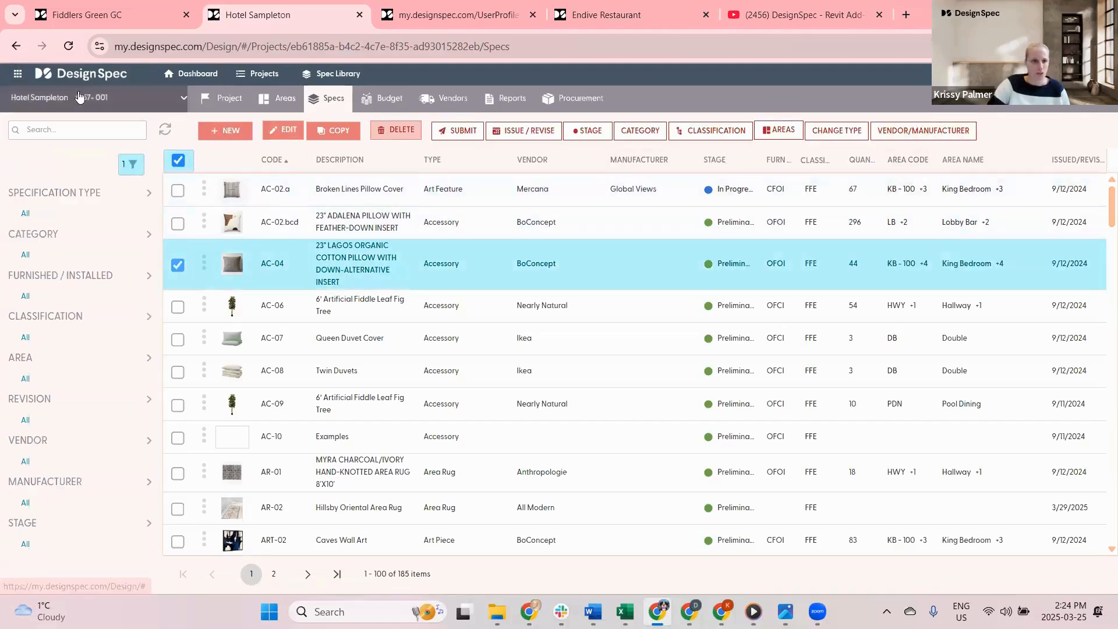
{"action": "left_click", "coordinate": [227, 94]}
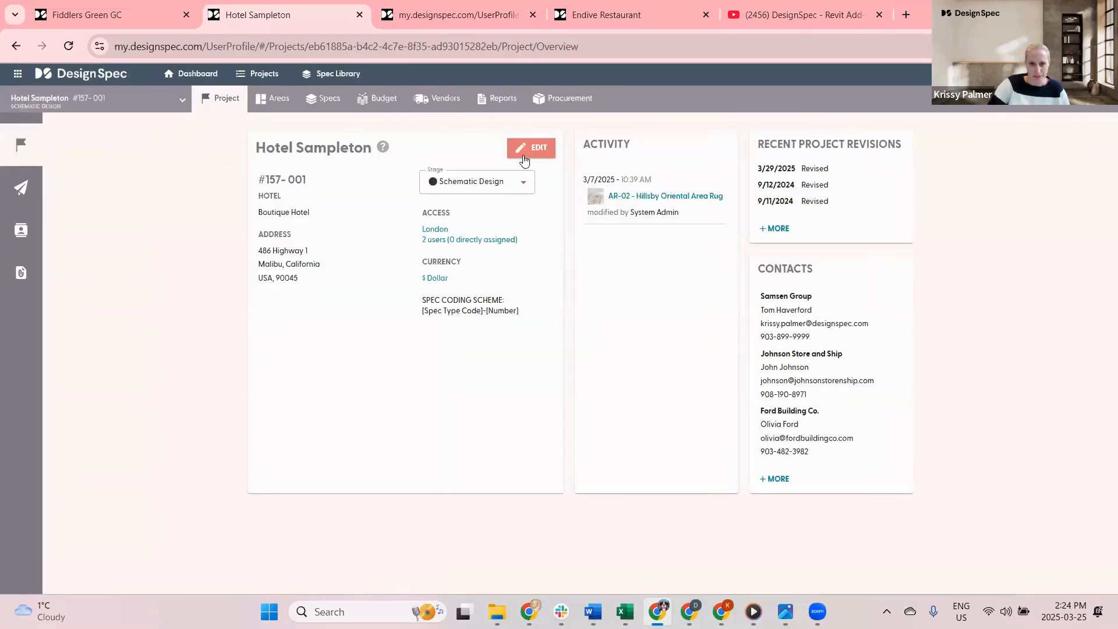
{"action": "left_click", "coordinate": [525, 150]}
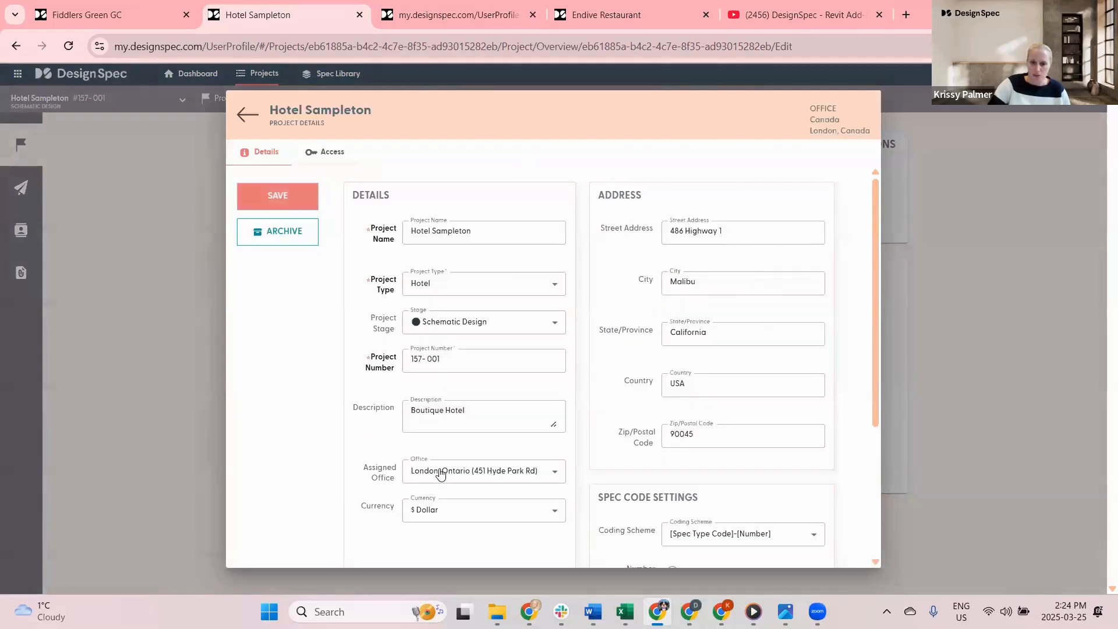
{"action": "left_click", "coordinate": [443, 471]}
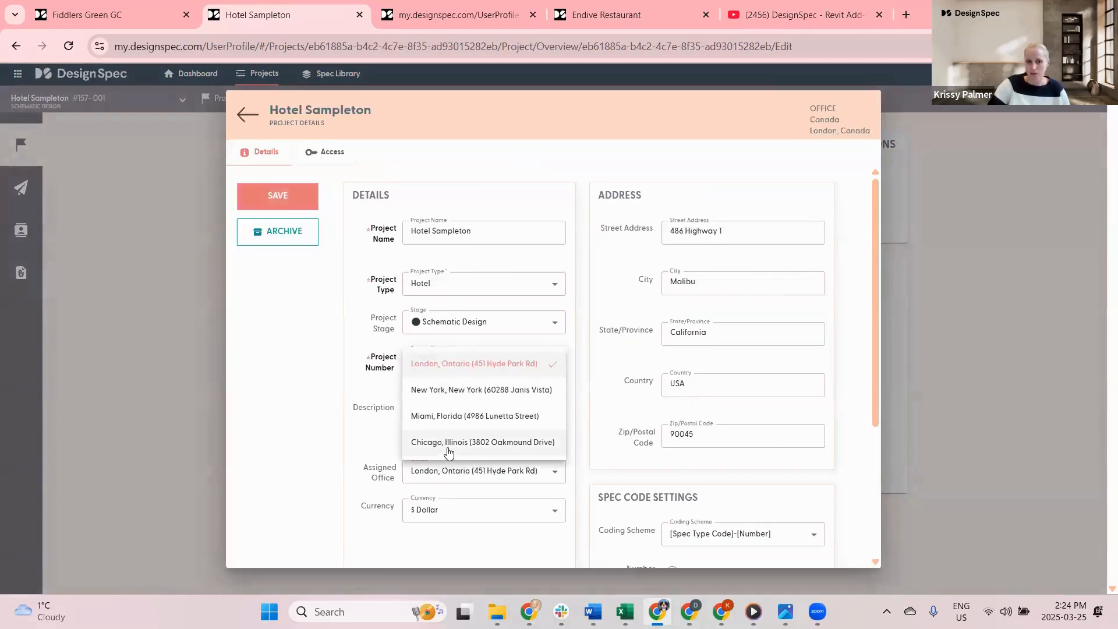
{"action": "left_click", "coordinate": [453, 388]}
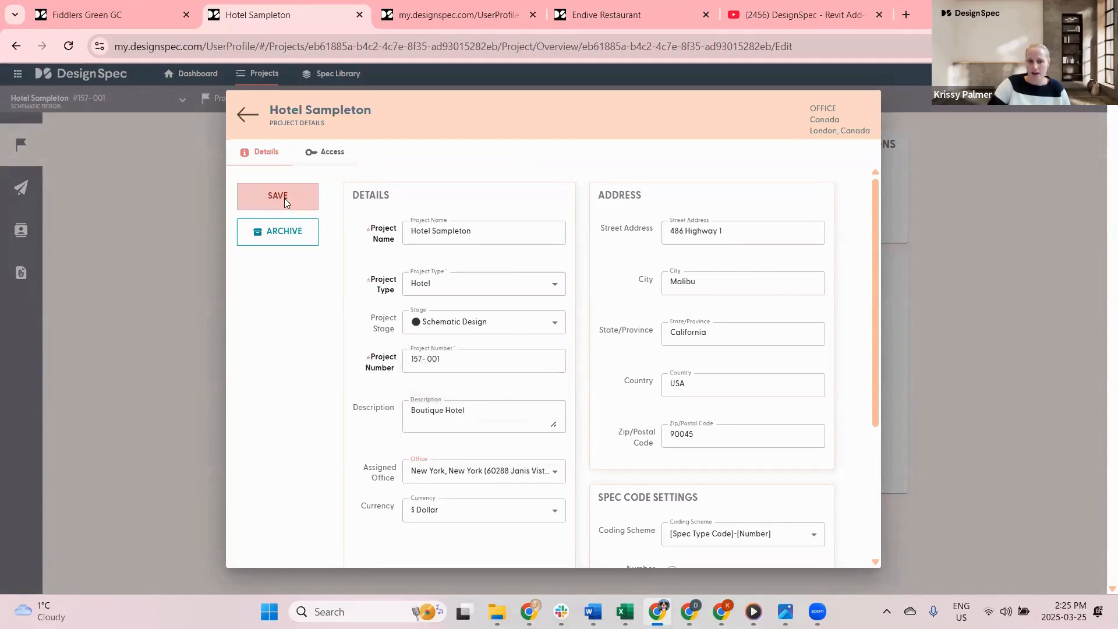
{"action": "left_click", "coordinate": [280, 196]}
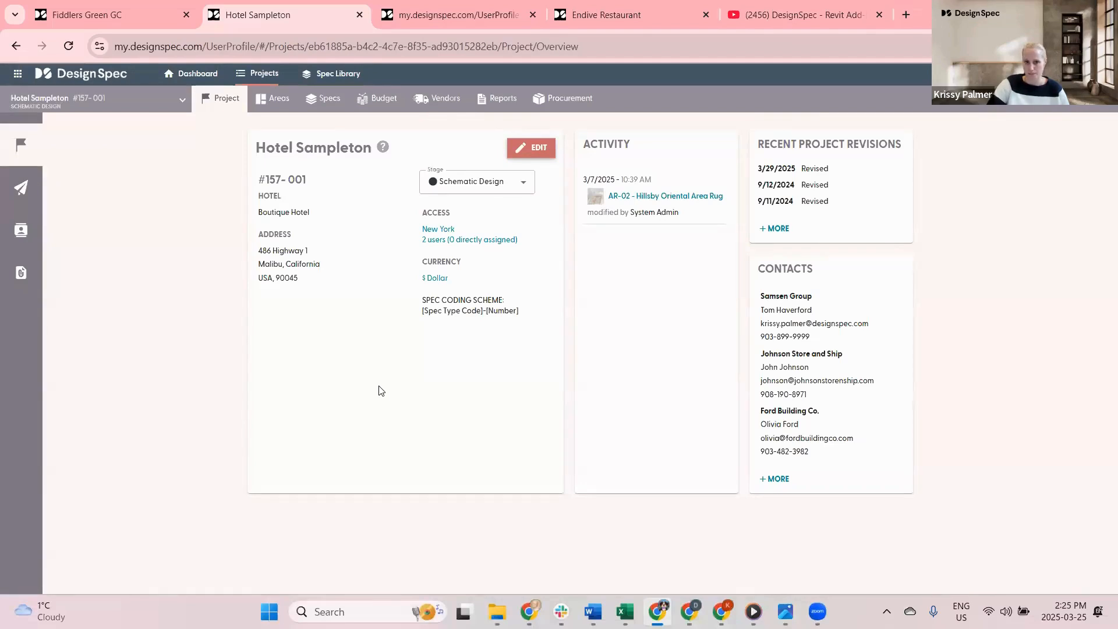
- Select specs AC-06 and AC-07 in the project's spec list and choose All Modern as the vendor to assign to them
{"action": "left_click", "coordinate": [447, 95]}
{"action": "left_click", "coordinate": [326, 98]}
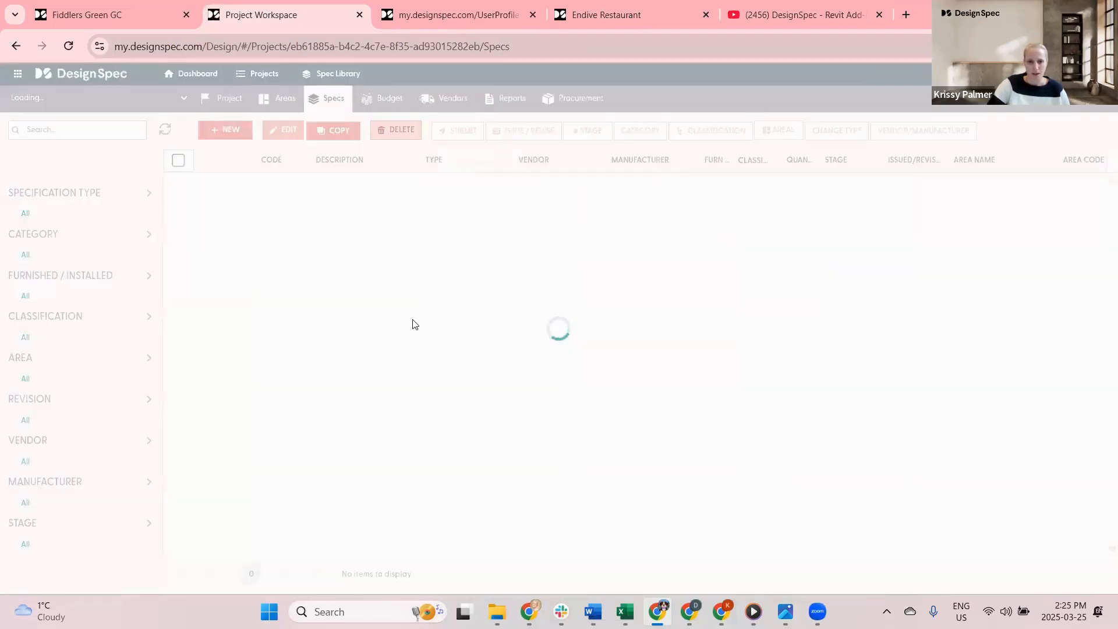
{"action": "left_click", "coordinate": [177, 307]}
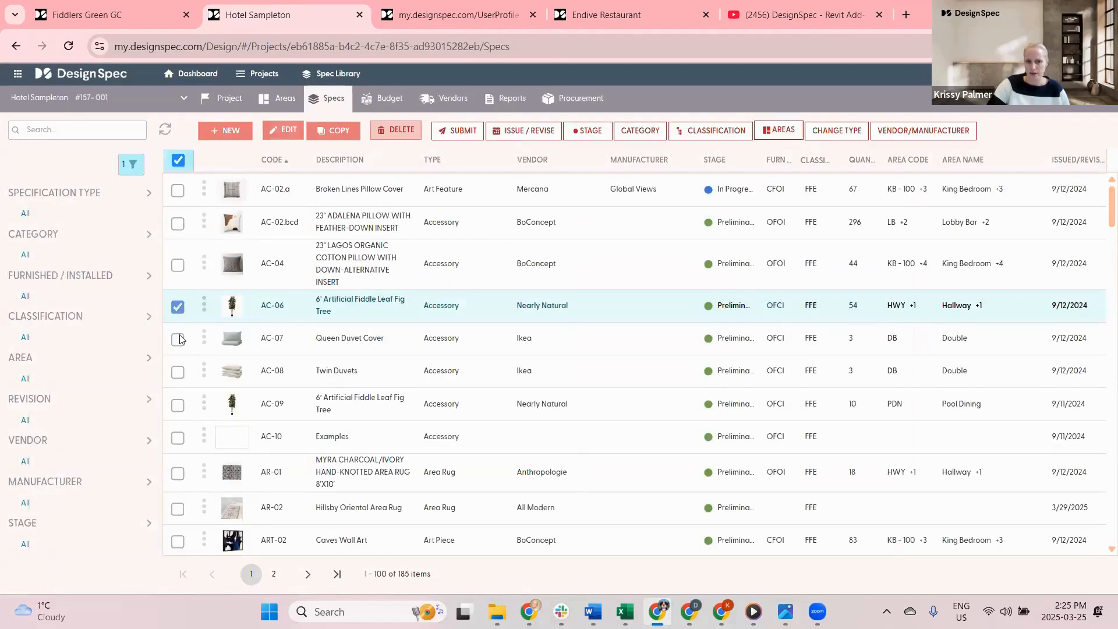
{"action": "left_click", "coordinate": [178, 339]}
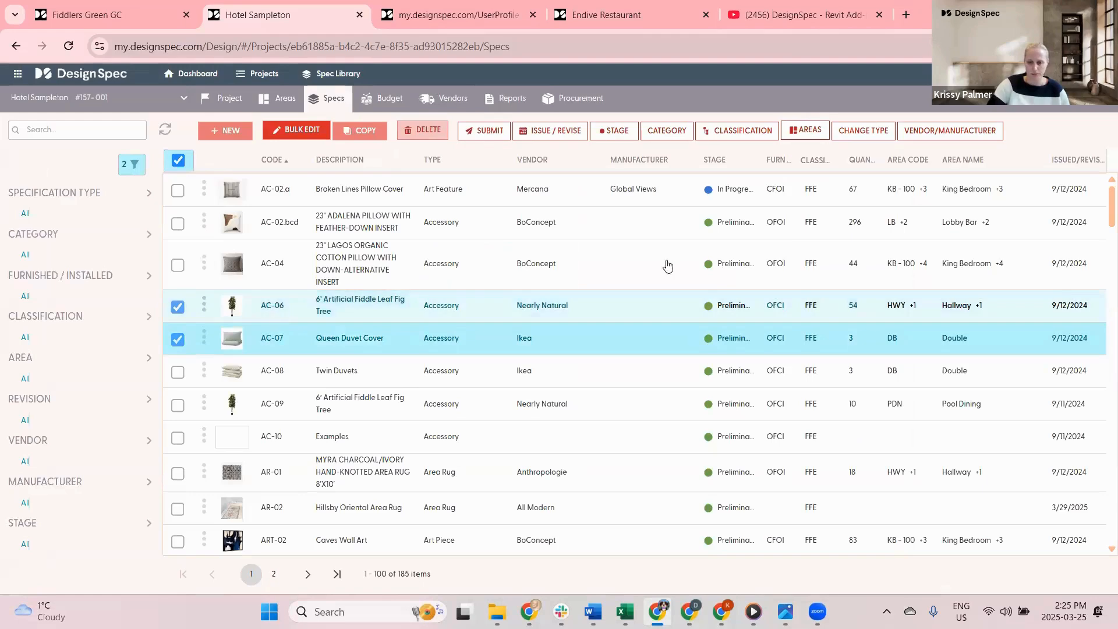
{"action": "left_click", "coordinate": [940, 132]}
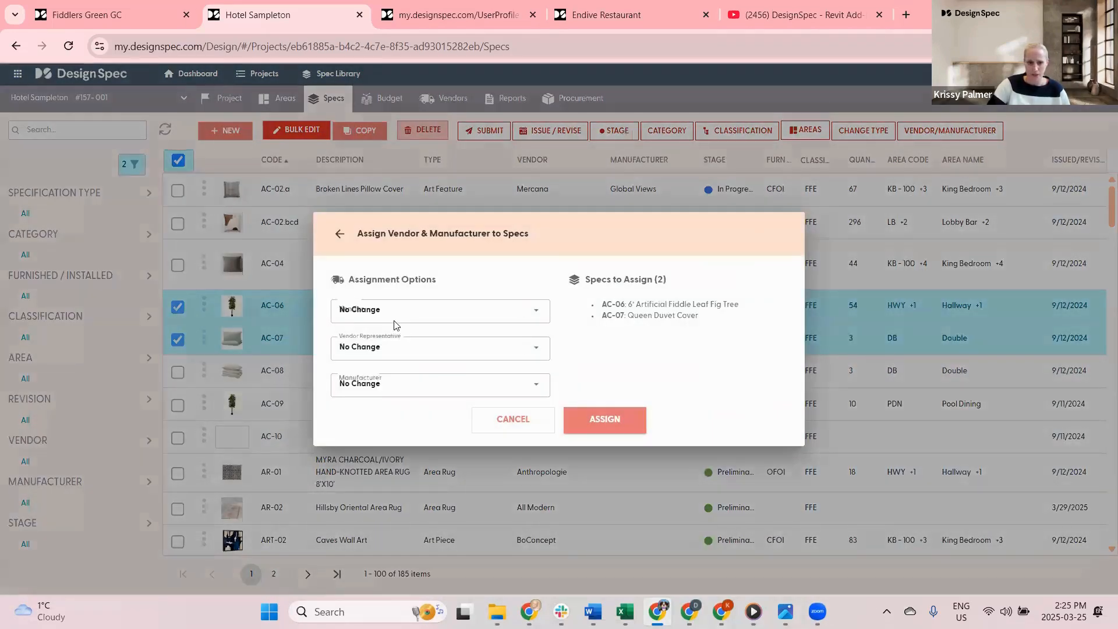
{"action": "left_click", "coordinate": [395, 312]}
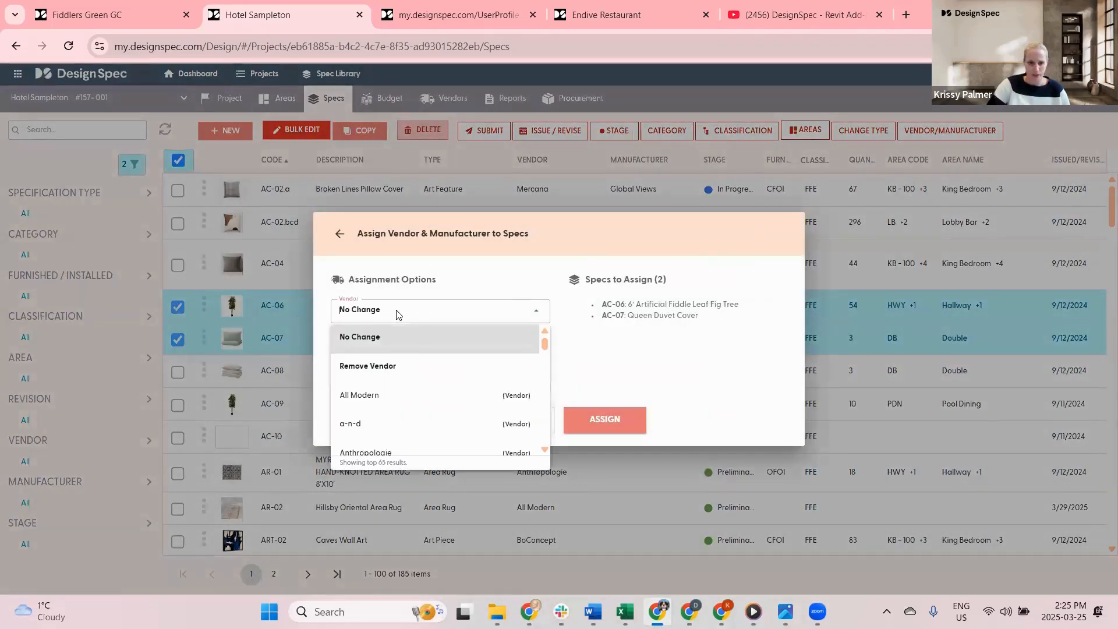
{"action": "left_click", "coordinate": [366, 394]}
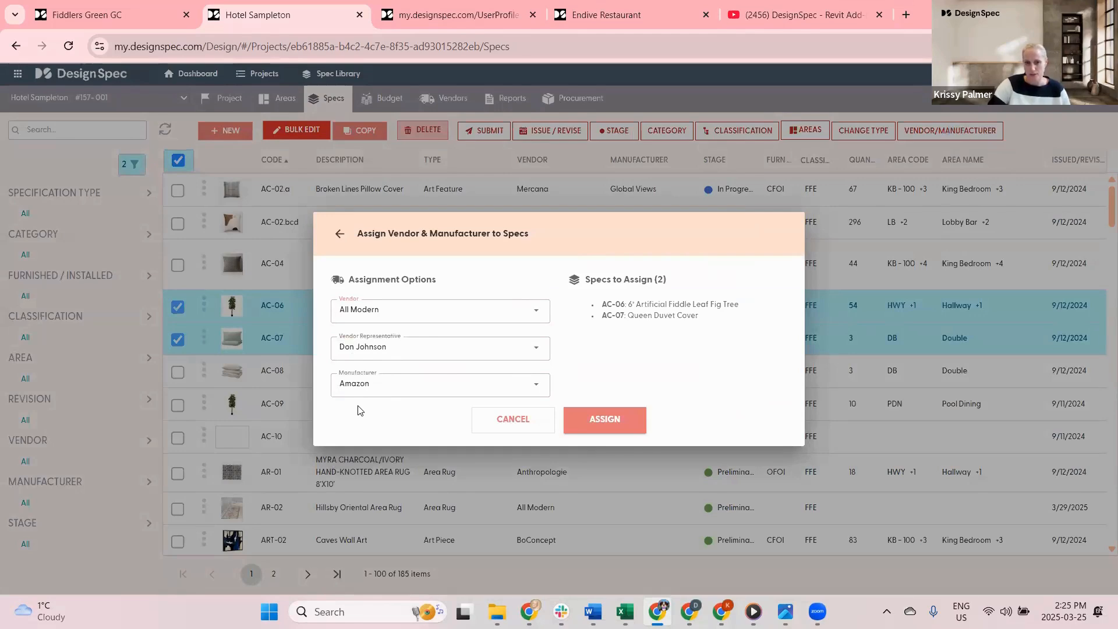
- Leave the bulk vendor assignment and try changing spec AC-06's vendor to All Modern in its details, discarding the change
{"action": "left_click", "coordinate": [511, 418]}
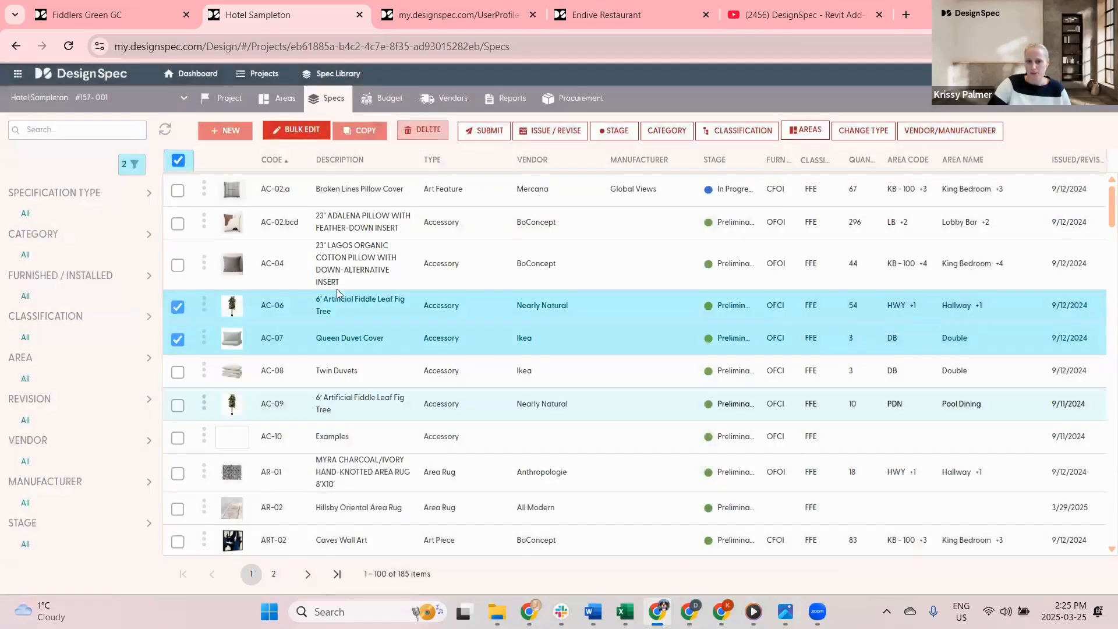
{"action": "left_click", "coordinate": [276, 305]}
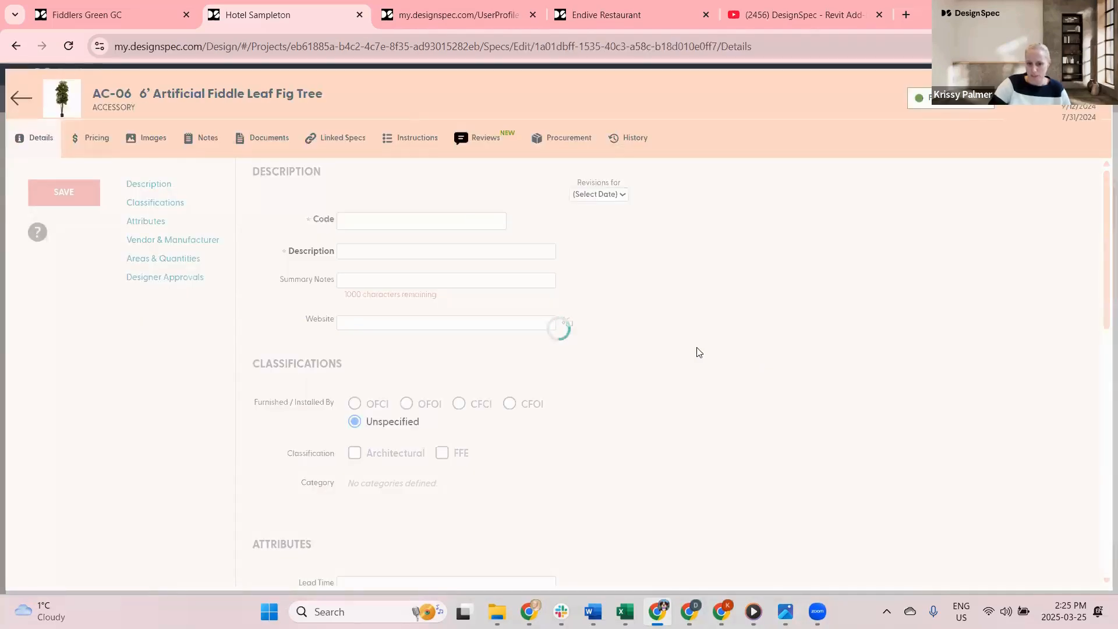
{"action": "scroll", "coordinate": [675, 361], "scroll_direction": "down", "scroll_amount": 8}
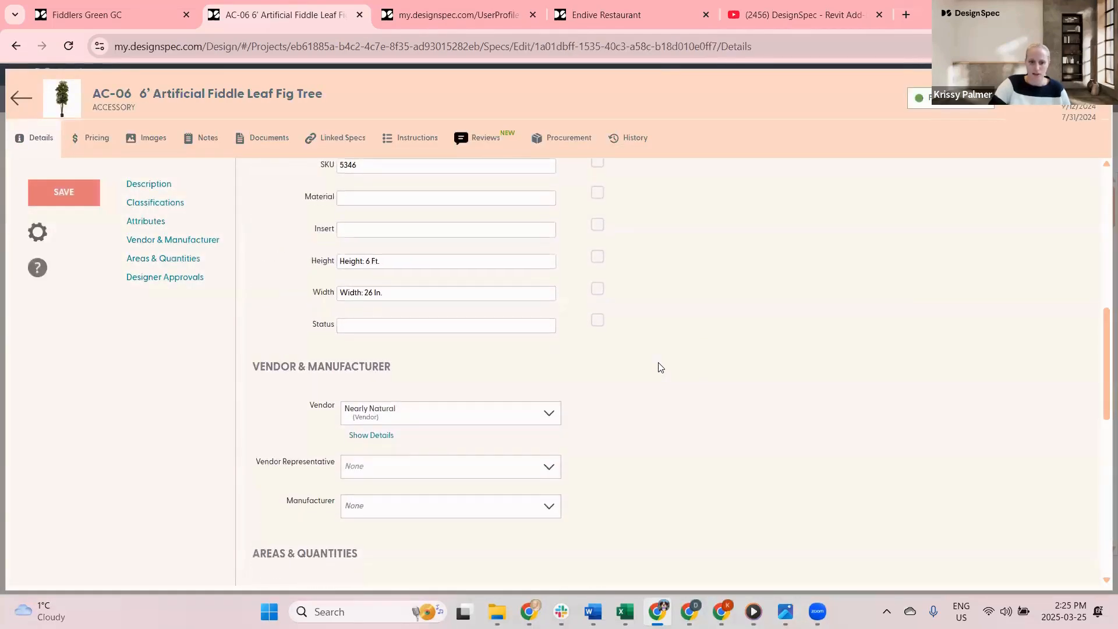
{"action": "scroll", "coordinate": [660, 367], "scroll_direction": "down", "scroll_amount": 2}
{"action": "left_click", "coordinate": [392, 282]}
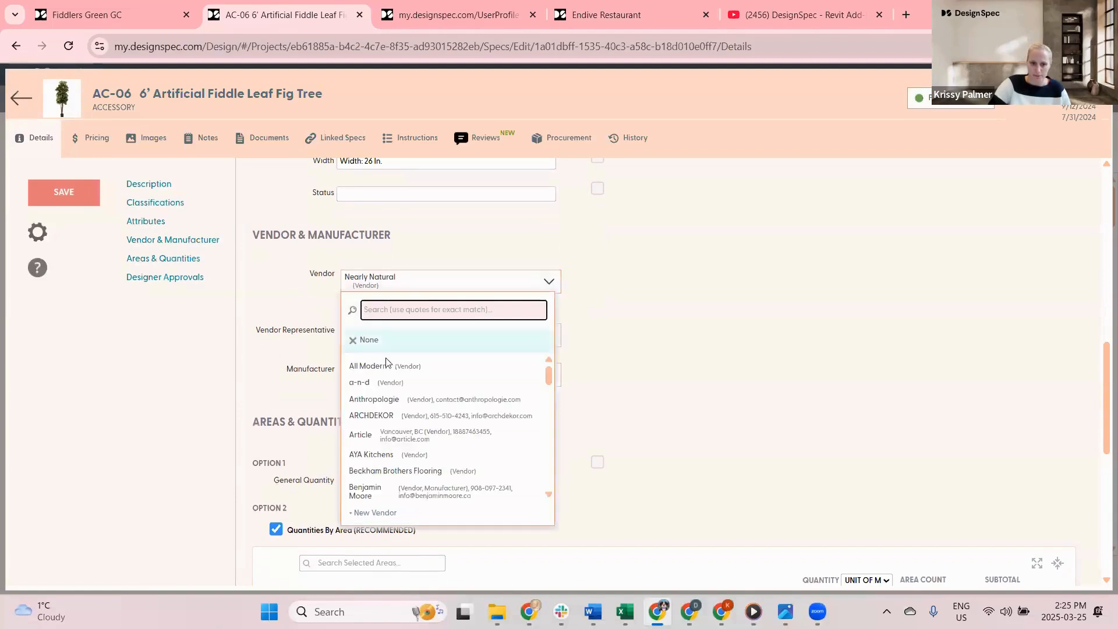
{"action": "left_click", "coordinate": [387, 366]}
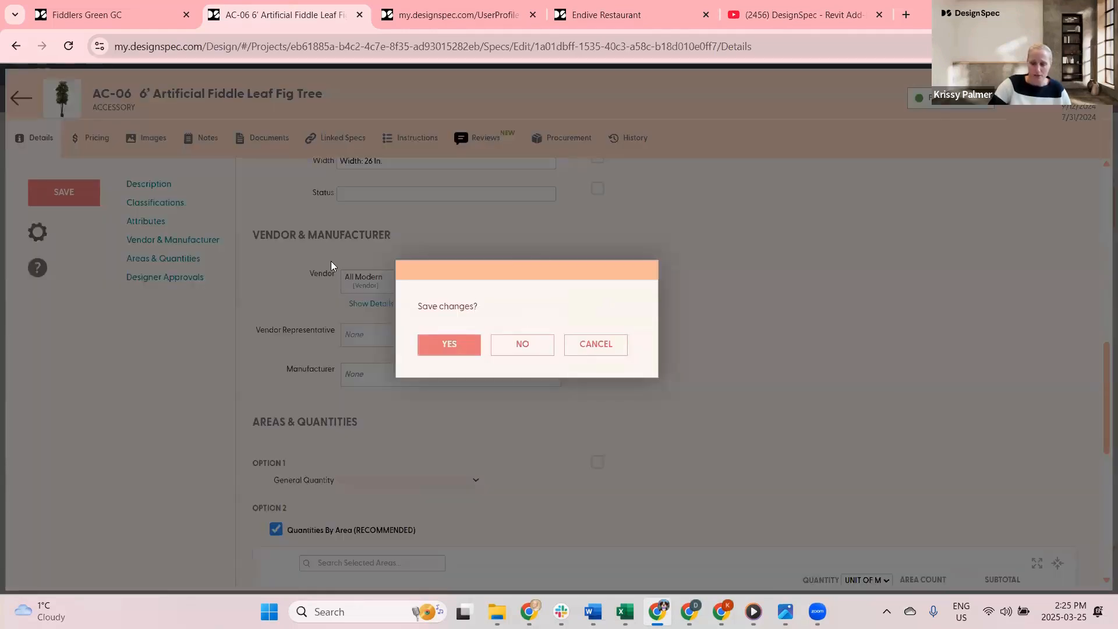
{"action": "left_click", "coordinate": [517, 345]}
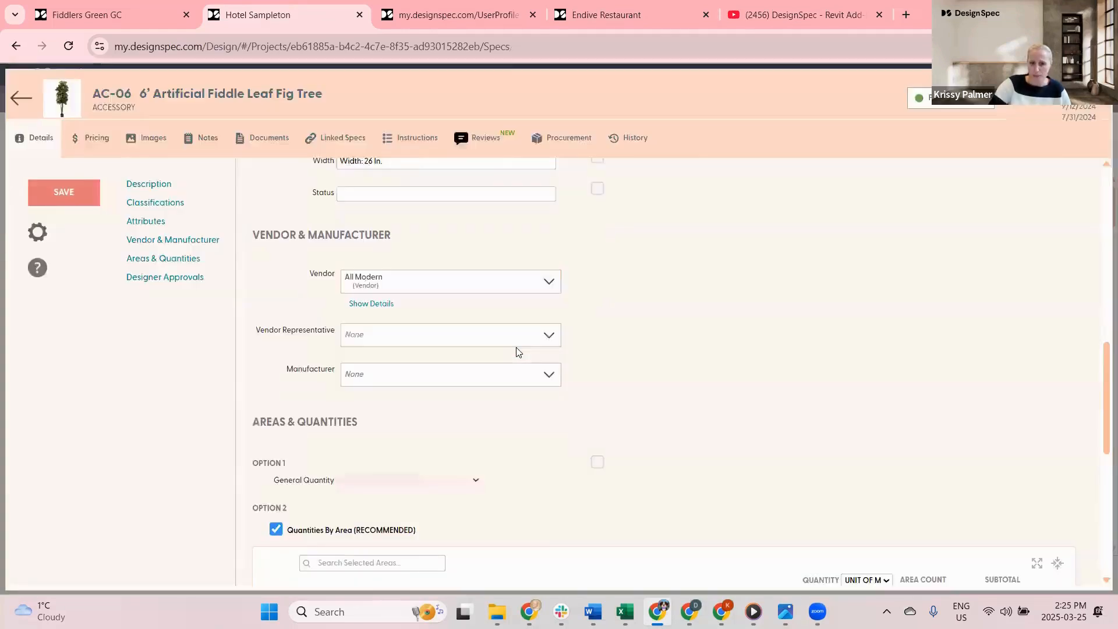
{"action": "left_click", "coordinate": [198, 308]}
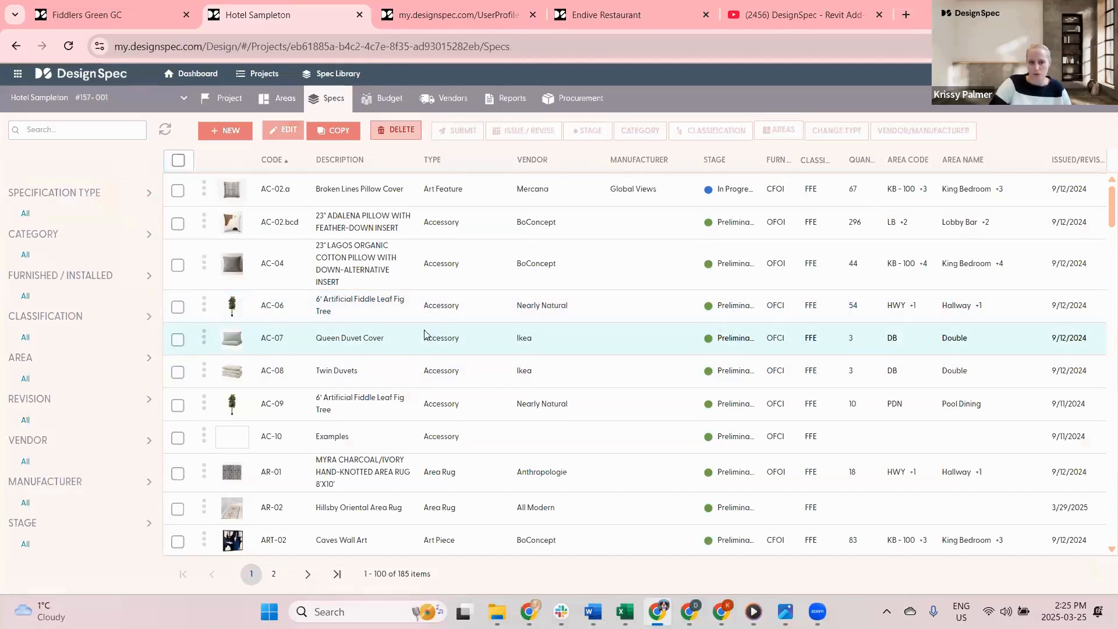
- Select specs AC-06 and AC-07 in the list, and clear the selection again
{"action": "left_click", "coordinate": [179, 307]}
{"action": "left_click", "coordinate": [178, 340]}
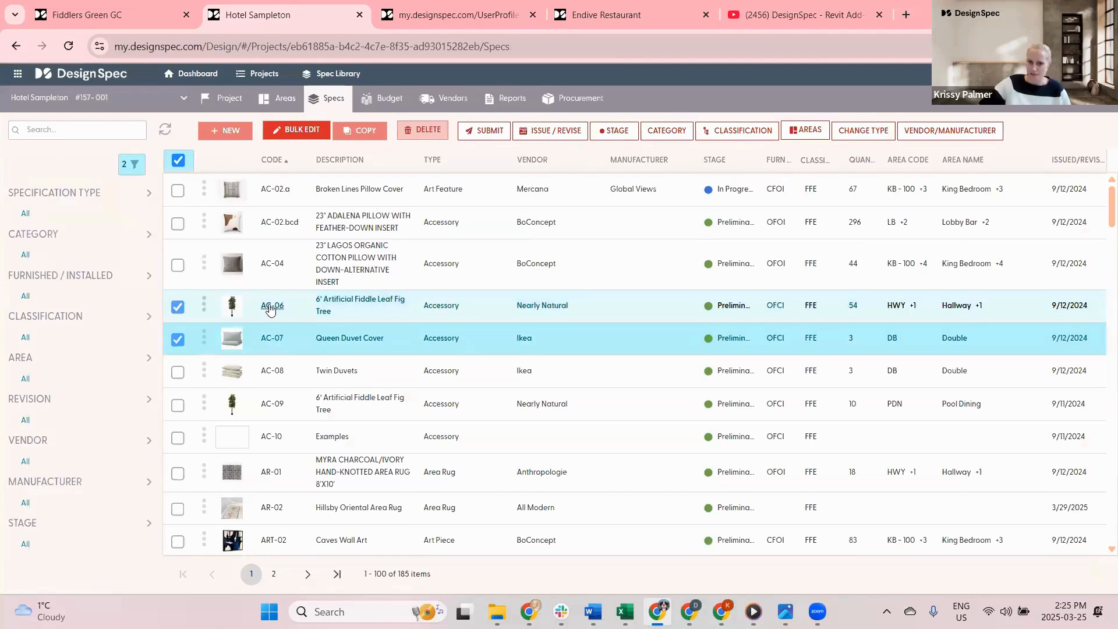
{"action": "left_click", "coordinate": [177, 307]}
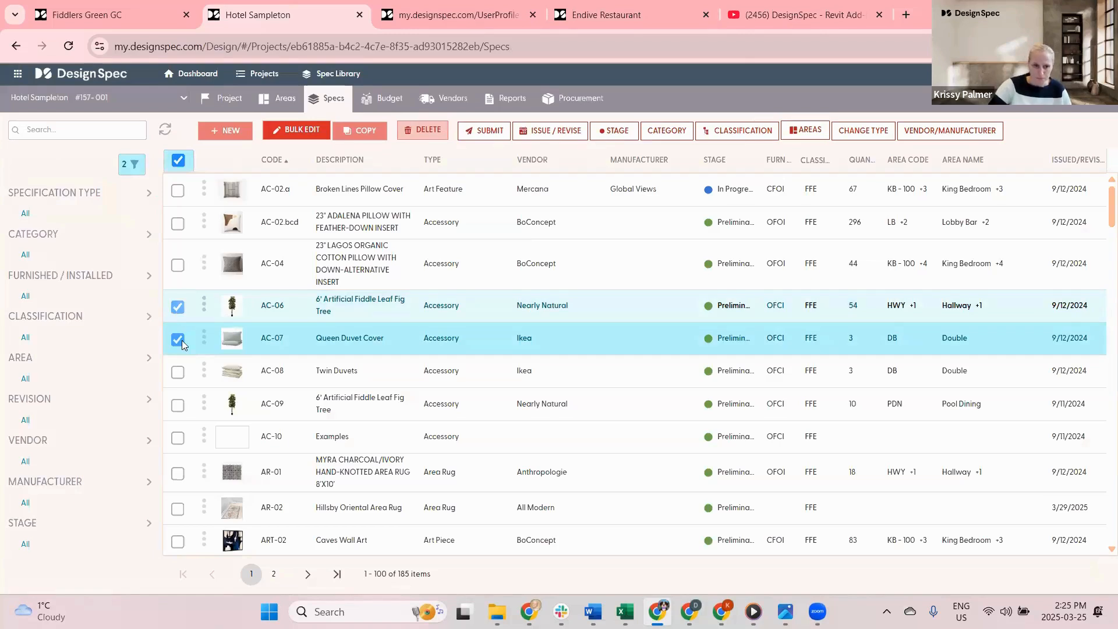
{"action": "left_click", "coordinate": [182, 340]}
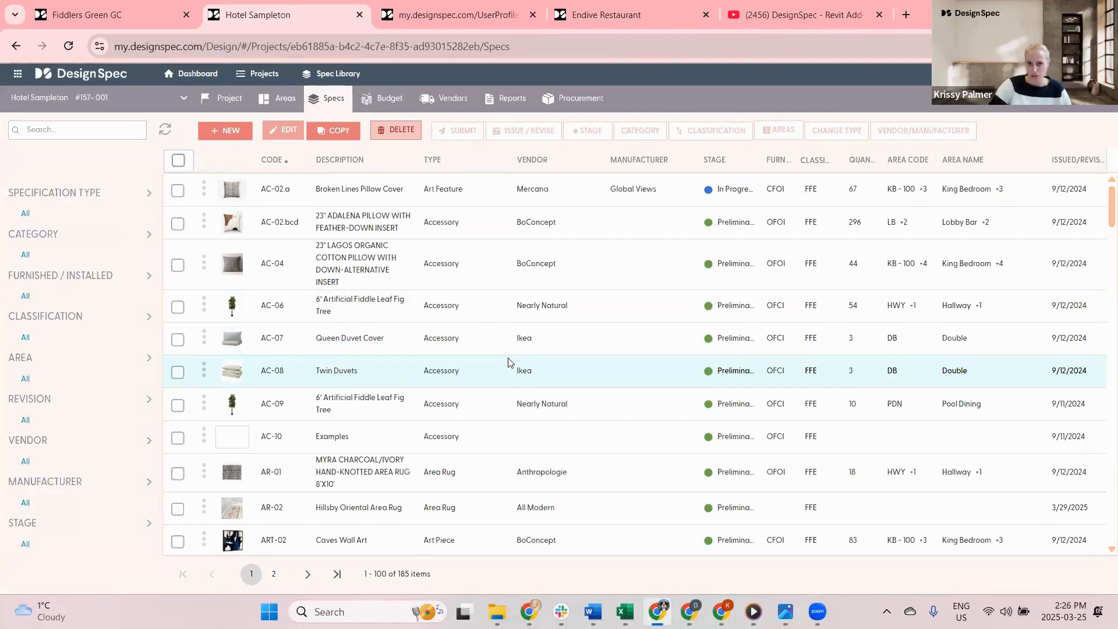
- Open the company's role management from the project overview and display the Designer role's permissions
{"action": "left_click", "coordinate": [219, 99]}
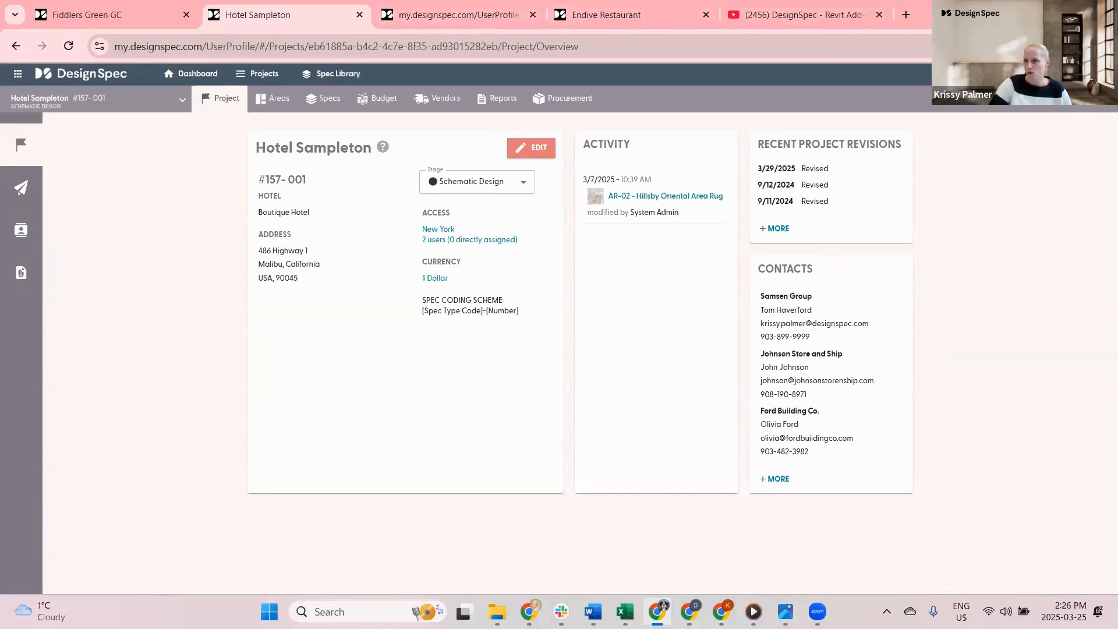
{"action": "left_click", "coordinate": [1037, 74]}
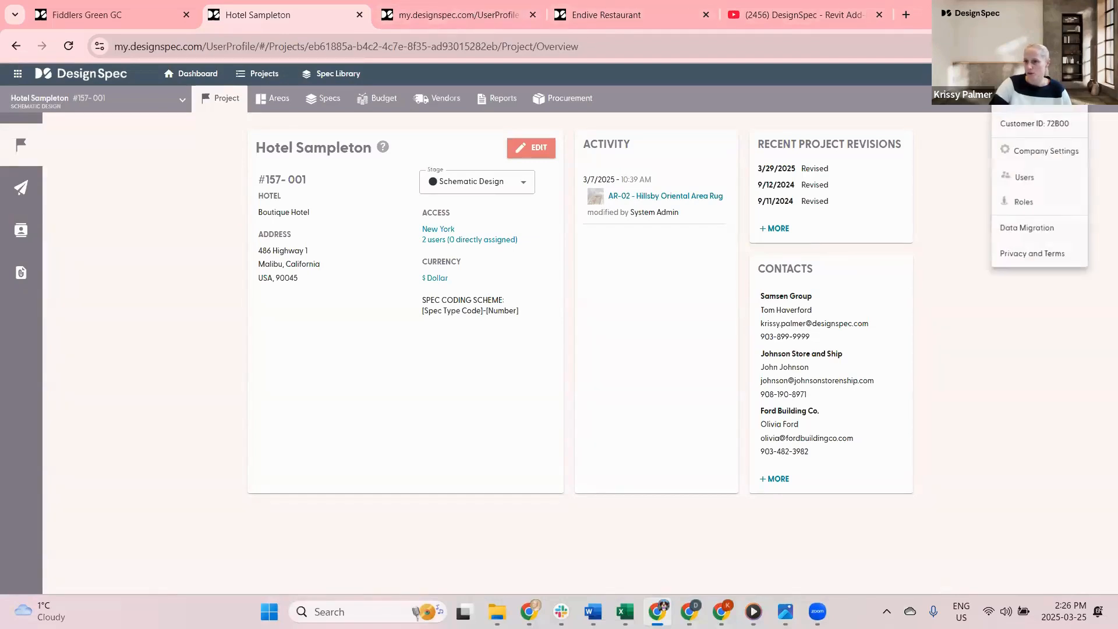
{"action": "left_click", "coordinate": [1023, 205]}
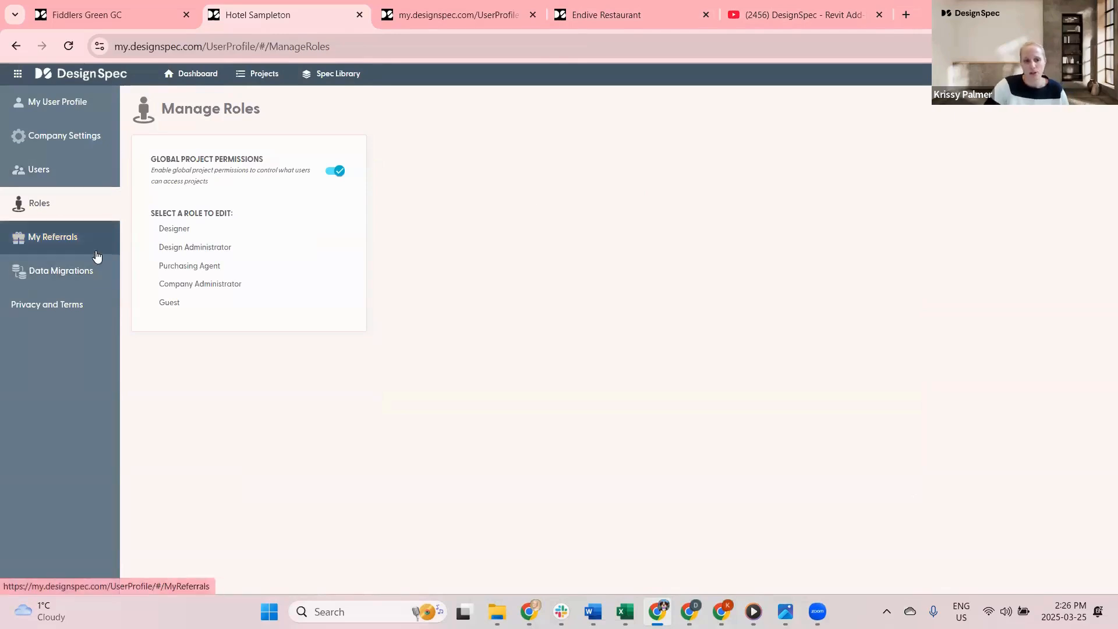
{"action": "left_click", "coordinate": [44, 170]}
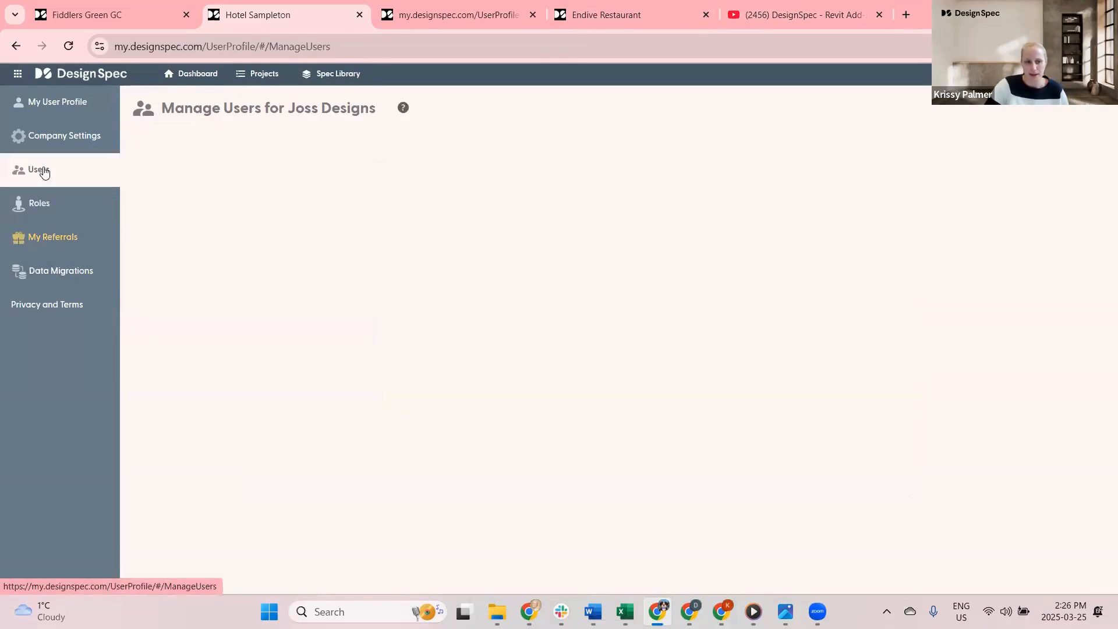
{"action": "left_click", "coordinate": [40, 204]}
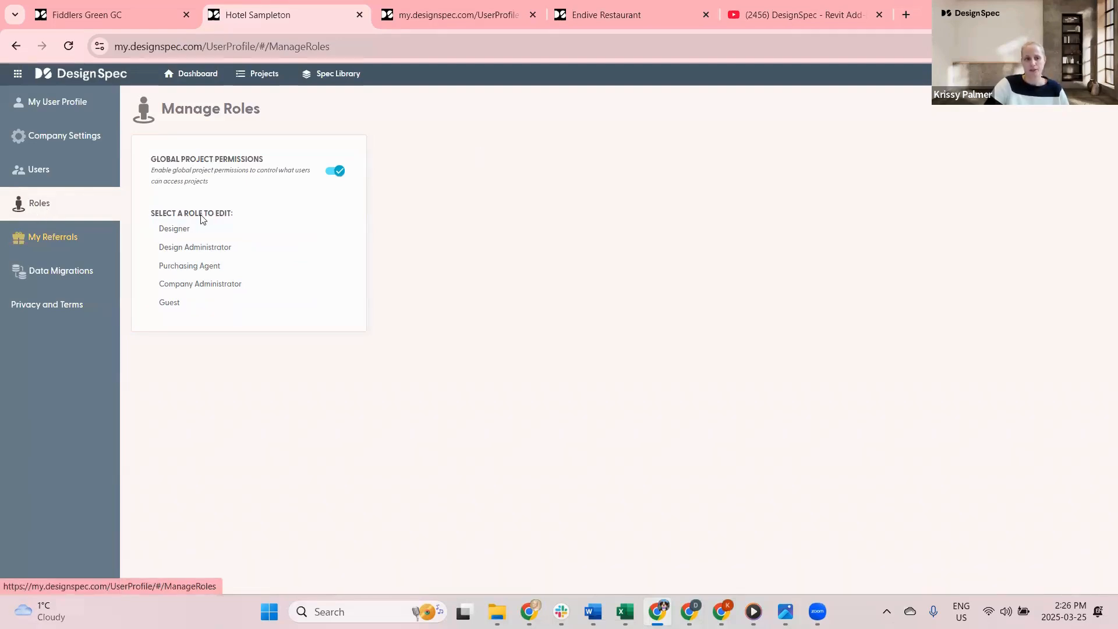
{"action": "left_click", "coordinate": [173, 229]}
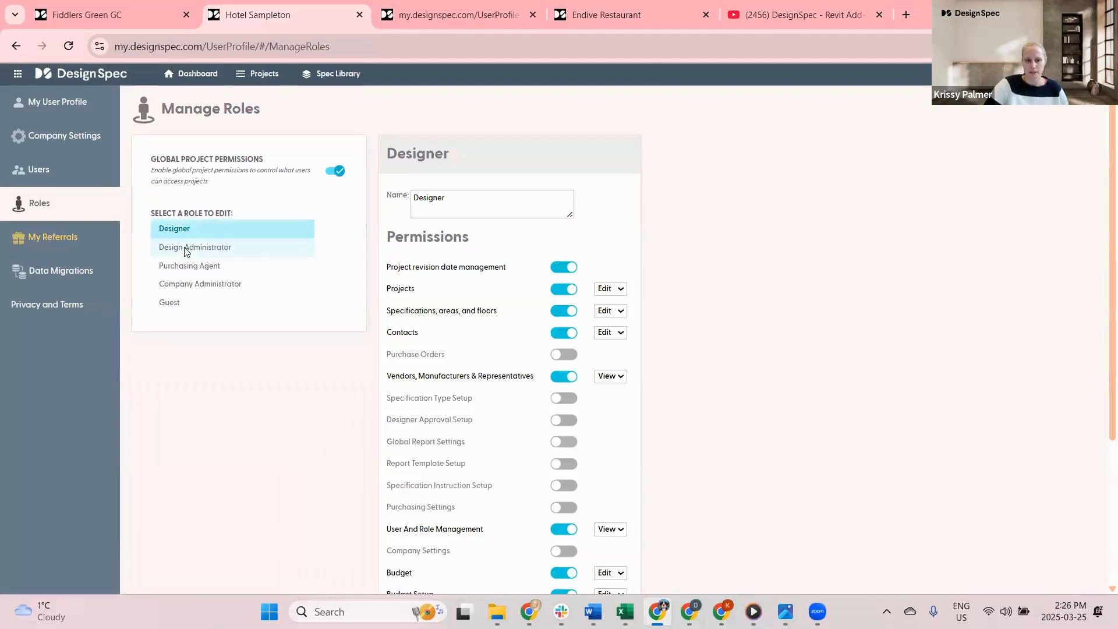
{"action": "left_click", "coordinate": [194, 232]}
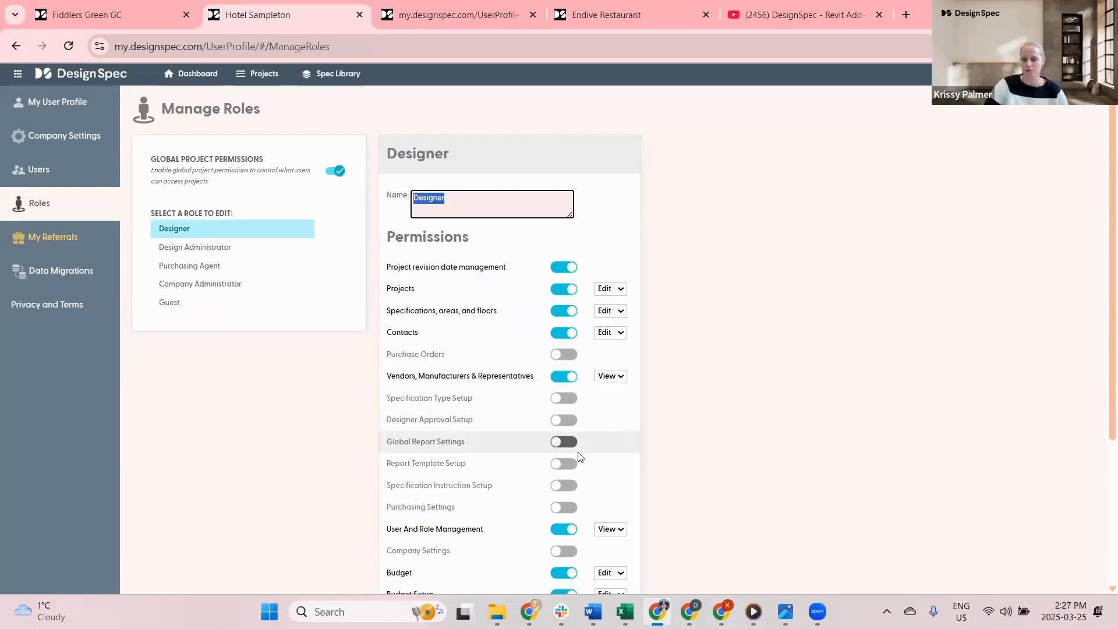
- Try the Edit level for the Designer role's Vendors, Manufacturers & Representatives permission, and return it to View
{"action": "scroll", "coordinate": [606, 227], "scroll_direction": "down", "scroll_amount": 2}
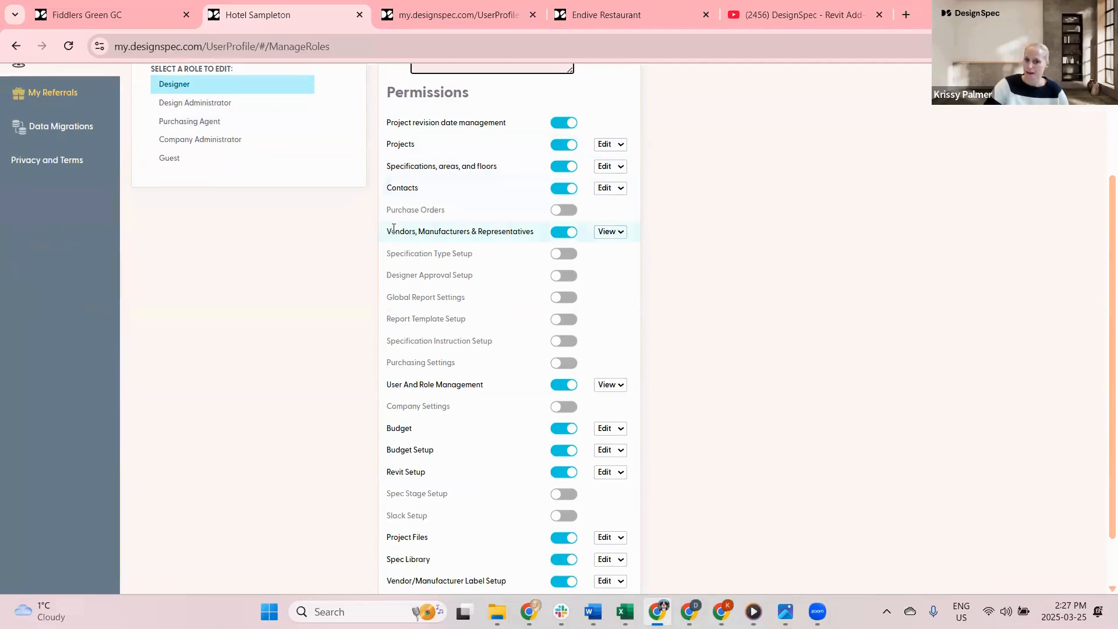
{"action": "left_click", "coordinate": [606, 232]}
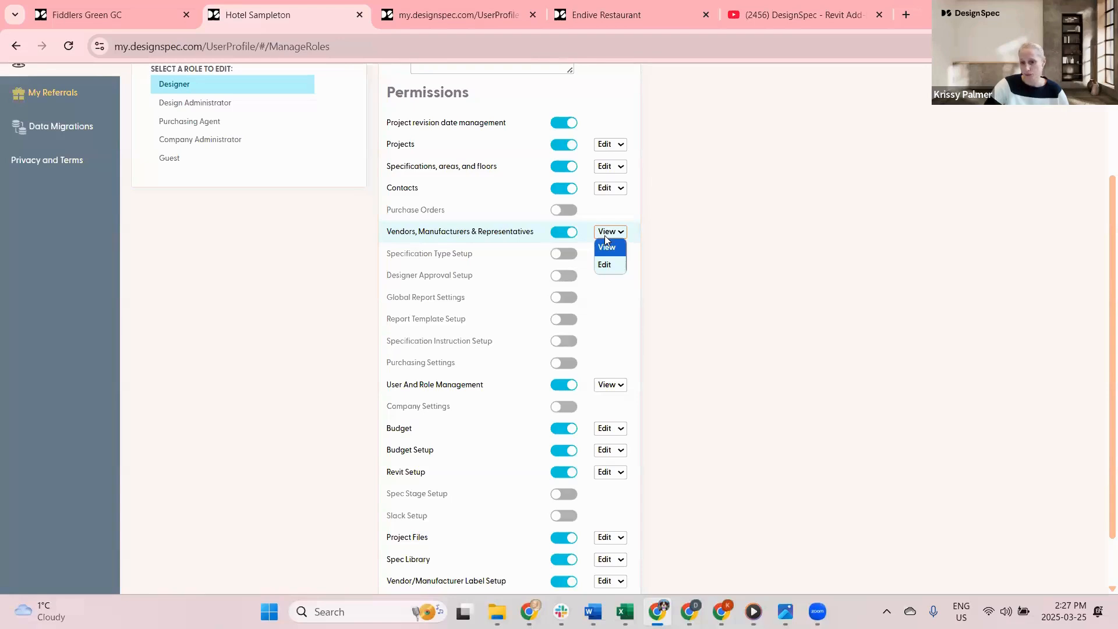
{"action": "left_click", "coordinate": [632, 214]}
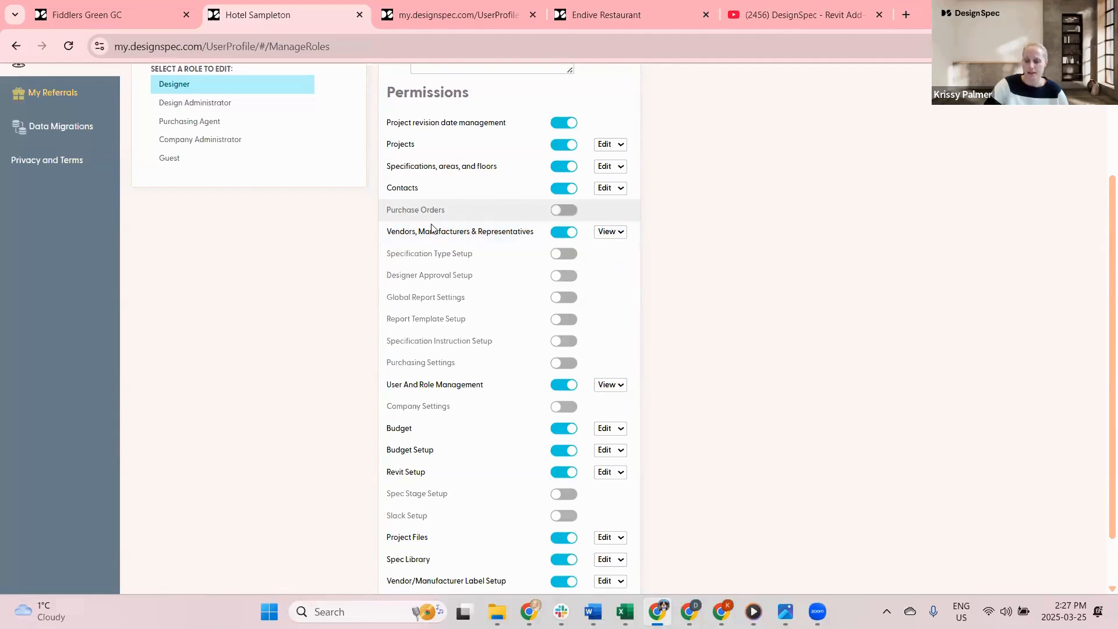
{"action": "left_click", "coordinate": [609, 233]}
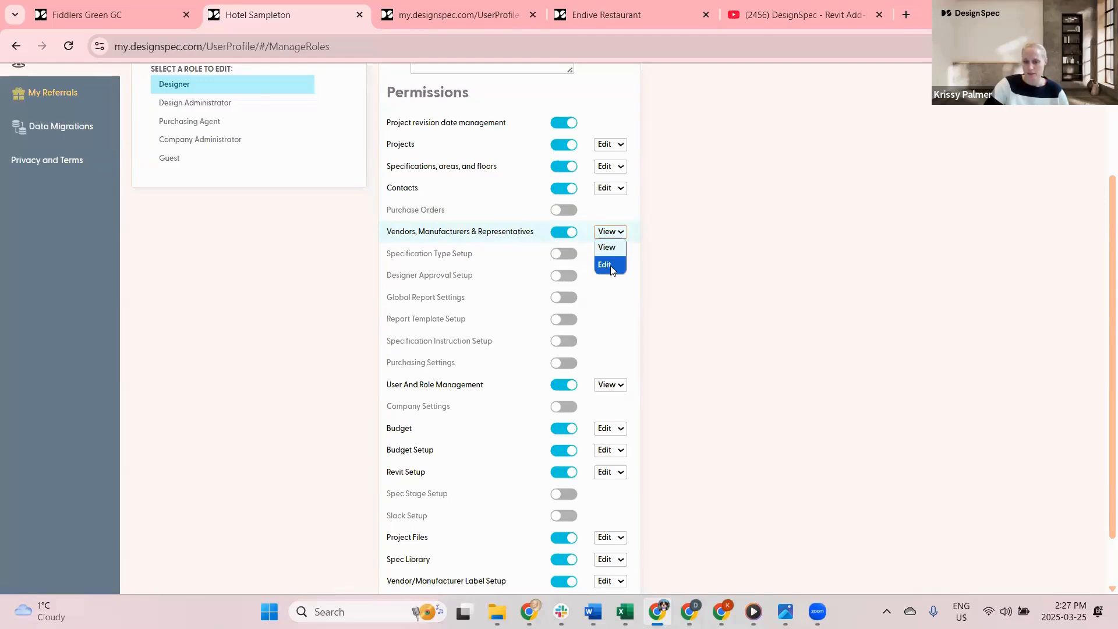
{"action": "left_click", "coordinate": [609, 266]}
{"action": "left_click", "coordinate": [610, 234]}
{"action": "left_click", "coordinate": [609, 248]}
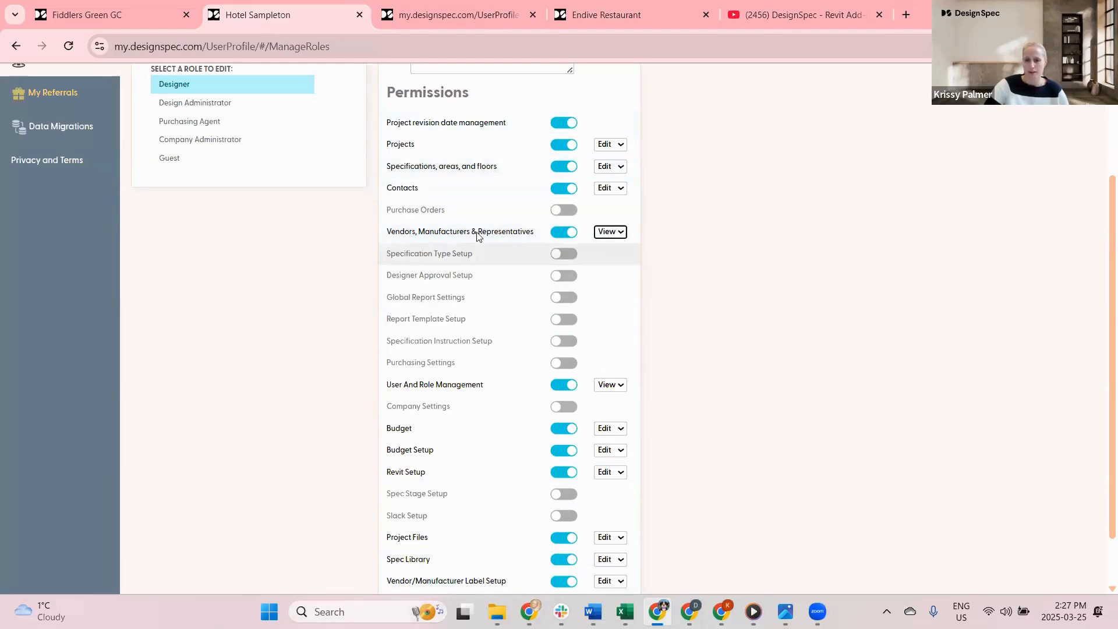
- Review the Designer role's full permission list and open the company's user management
{"action": "scroll", "coordinate": [479, 233], "scroll_direction": "up", "scroll_amount": 3}
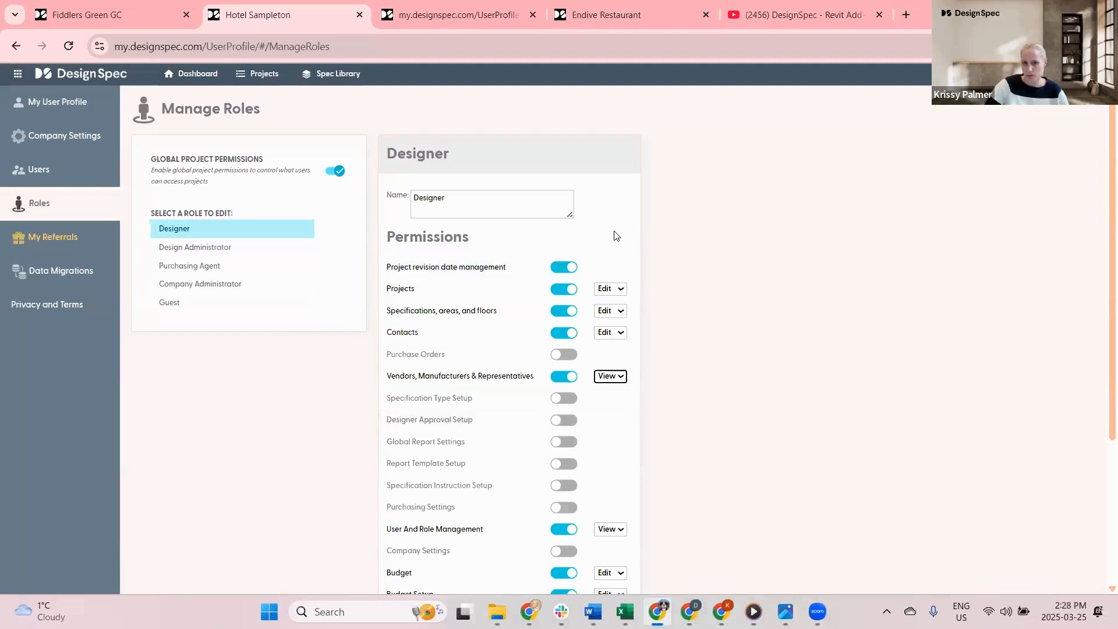
{"action": "scroll", "coordinate": [618, 232], "scroll_direction": "down", "scroll_amount": 1}
{"action": "scroll", "coordinate": [634, 332], "scroll_direction": "down", "scroll_amount": 3}
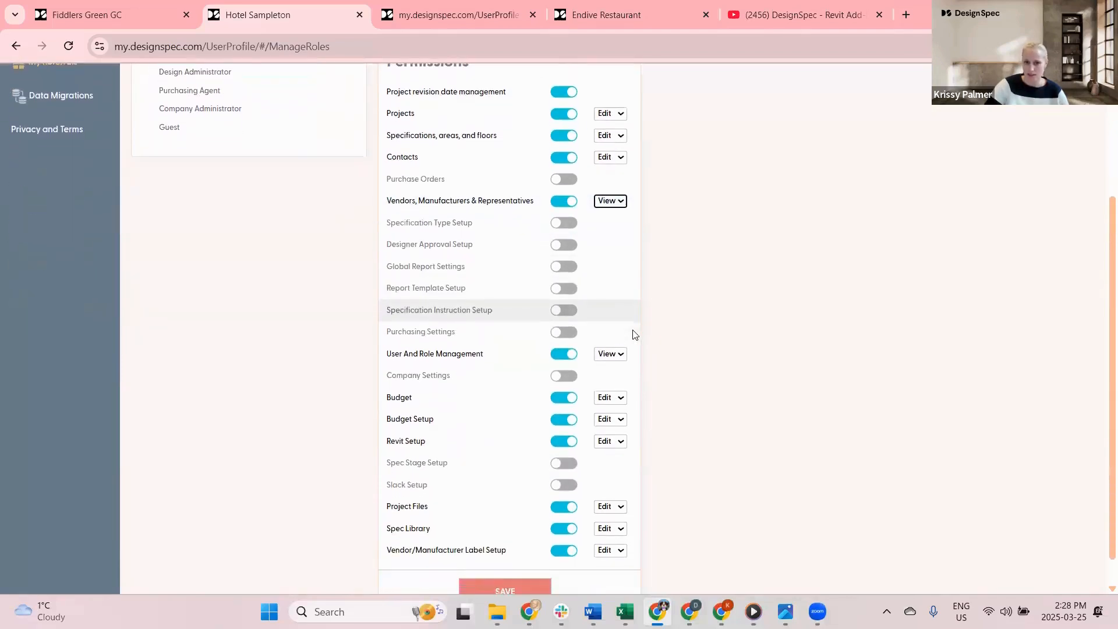
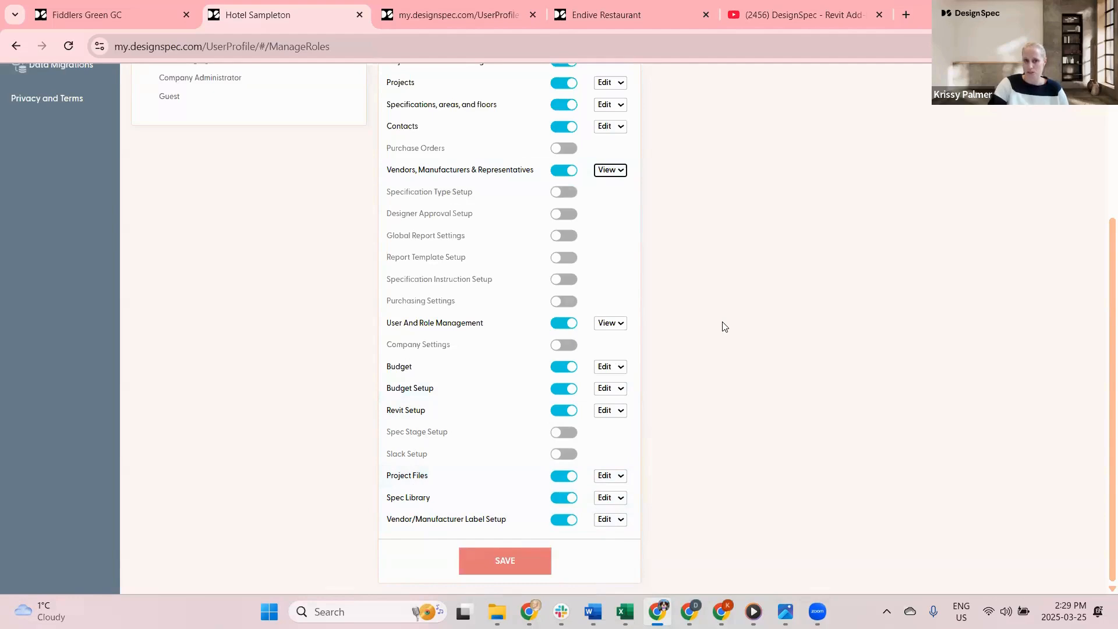
{"action": "scroll", "coordinate": [722, 326], "scroll_direction": "up", "scroll_amount": 4}
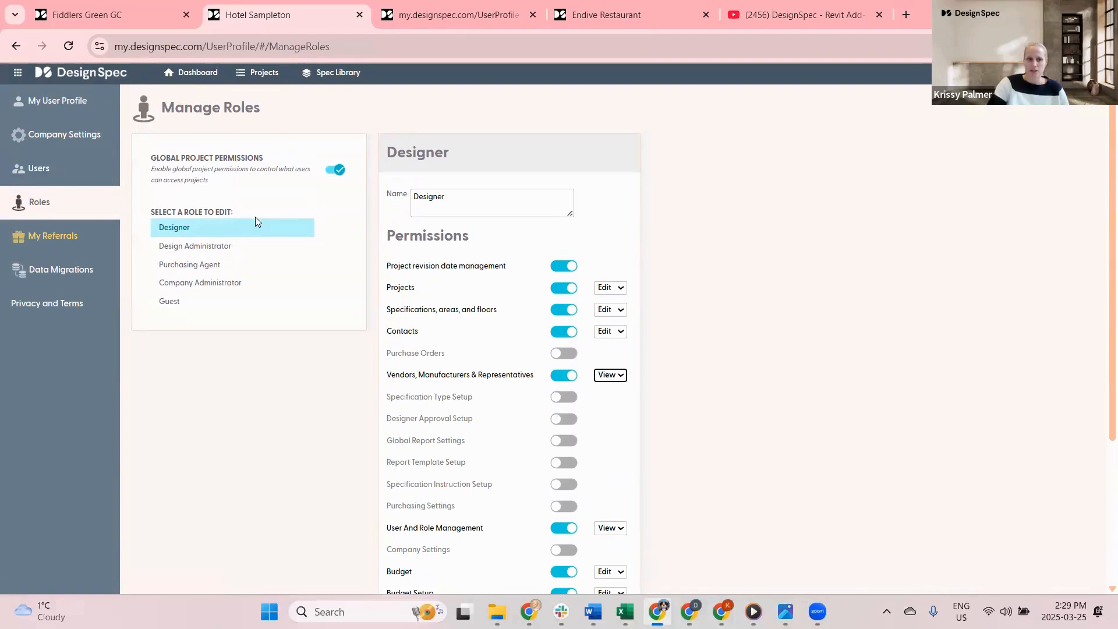
{"action": "left_click", "coordinate": [760, 279]}
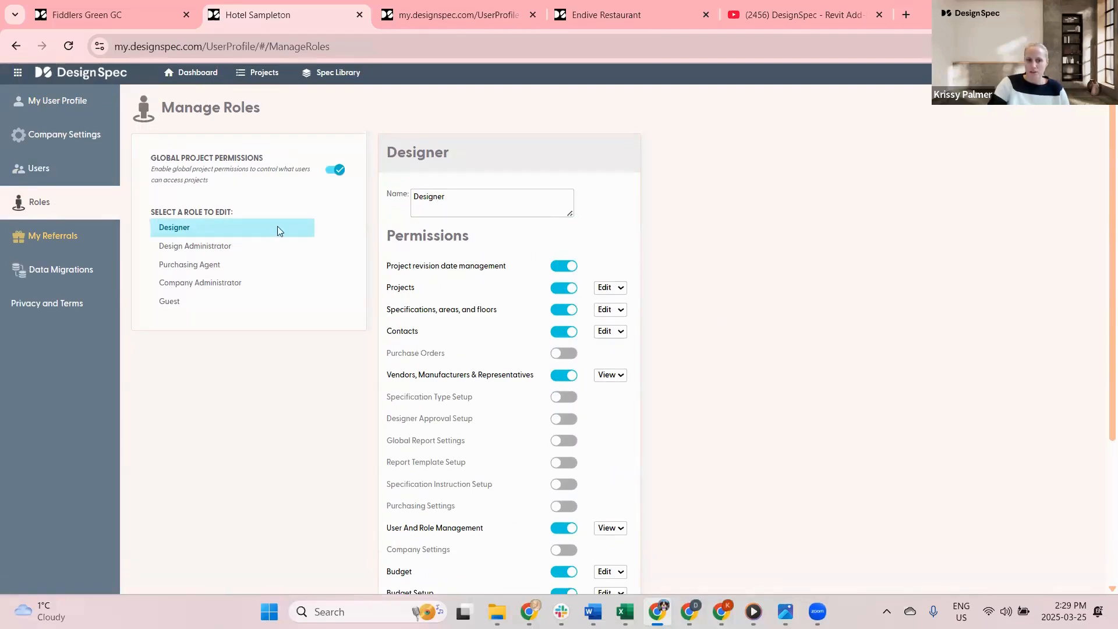
{"action": "left_click", "coordinate": [36, 172]}
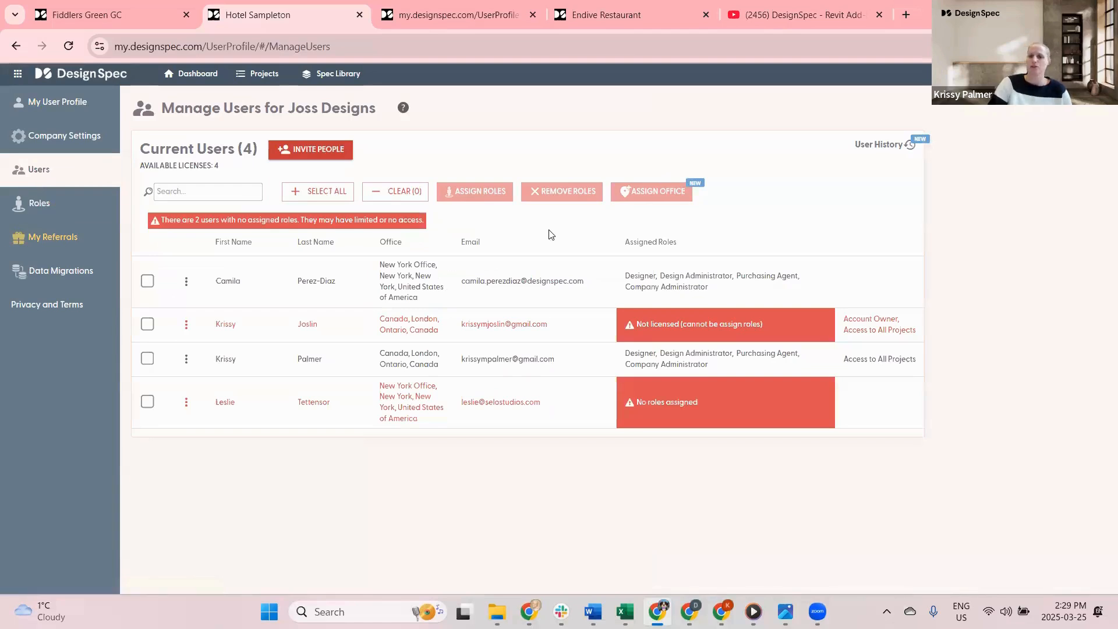
- Try out the people invitation form with placeholder text in the email field, leaving it without sending an invitation
{"action": "left_click", "coordinate": [310, 149]}
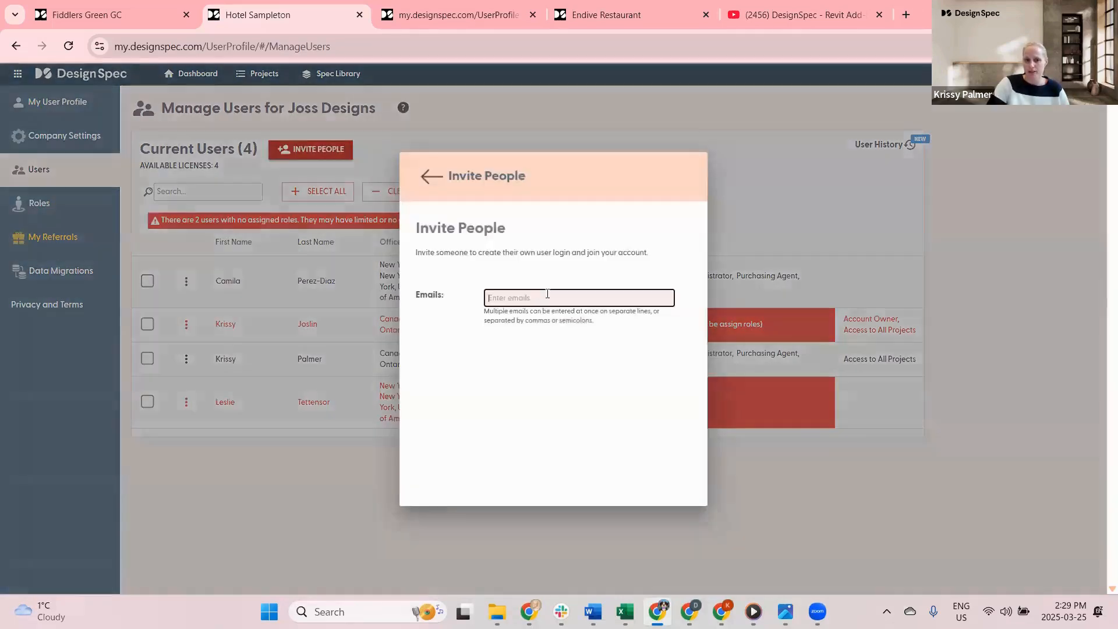
{"action": "type", "text": "kjl"}
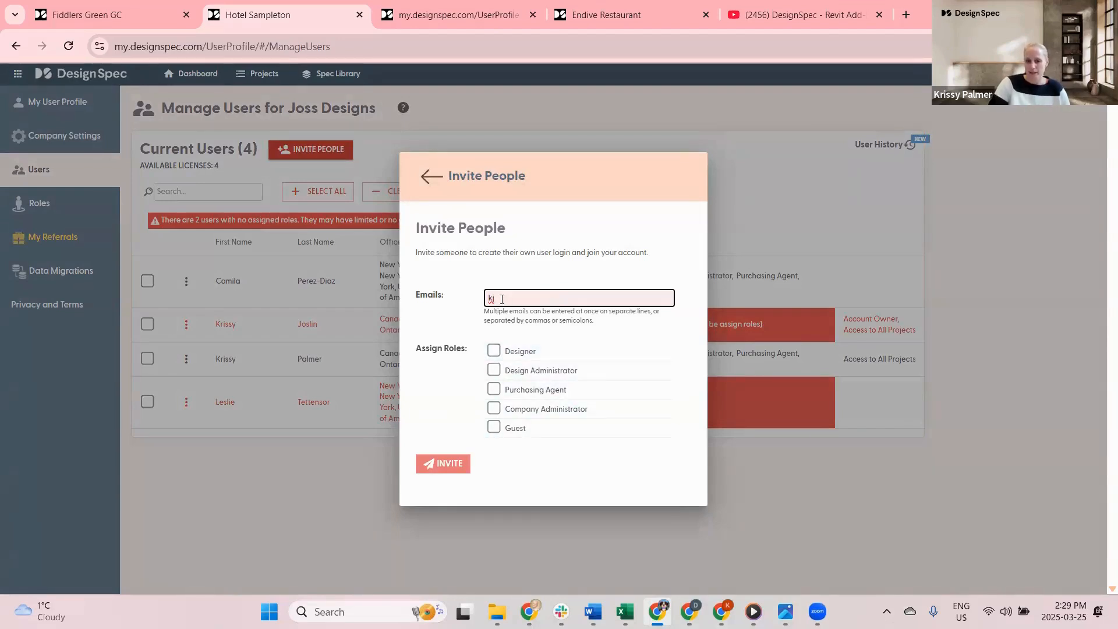
{"action": "left_click_drag", "start_coordinate": [502, 298], "coordinate": [480, 301]}
{"action": "key", "text": "BackSpace"}
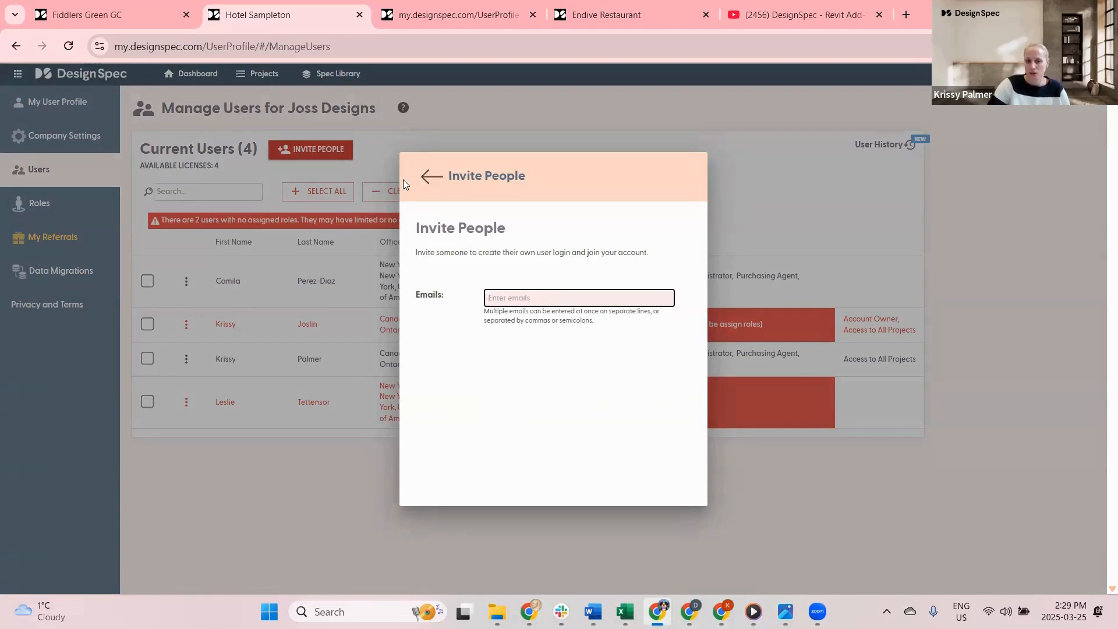
{"action": "left_click", "coordinate": [431, 176]}
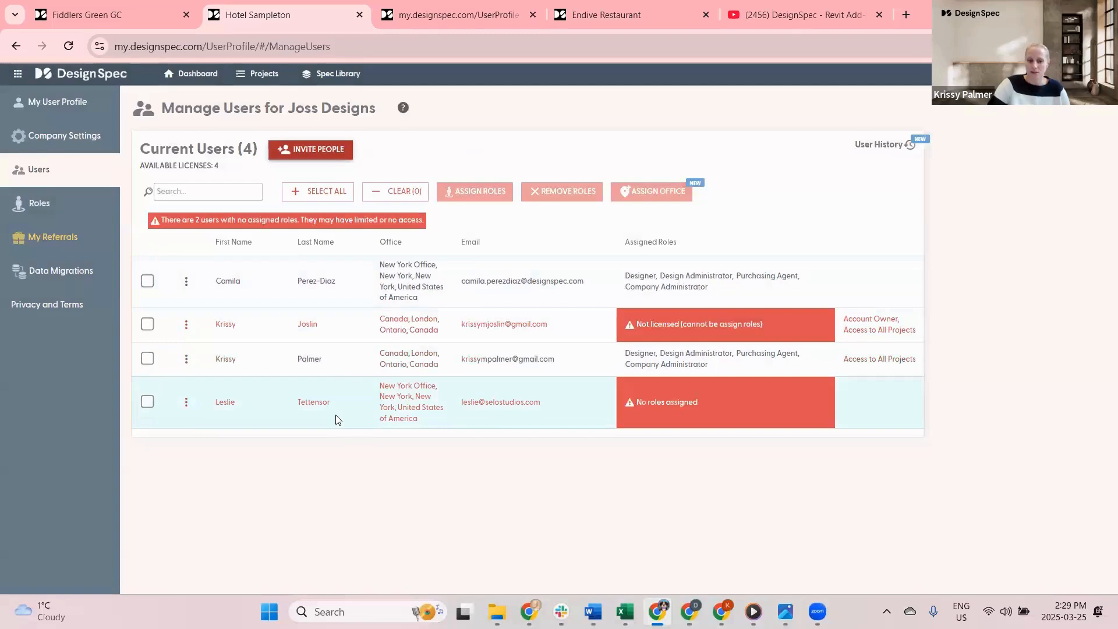
- Select the last two listed users and review the roles available to assign them, leaving without assigning any
{"action": "left_click", "coordinate": [148, 401]}
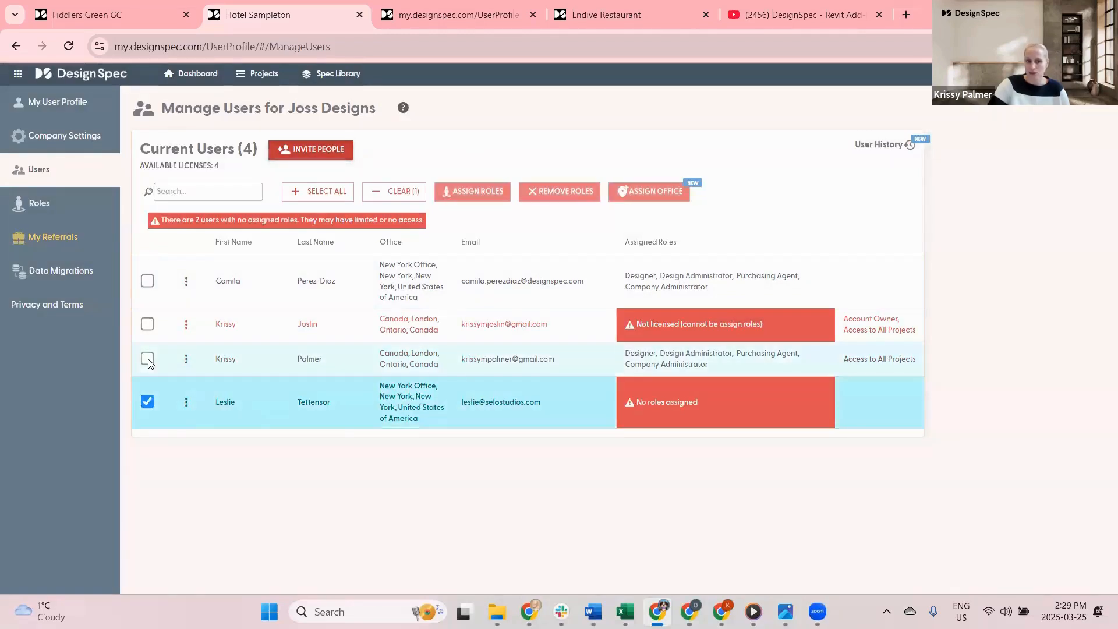
{"action": "left_click", "coordinate": [147, 359]}
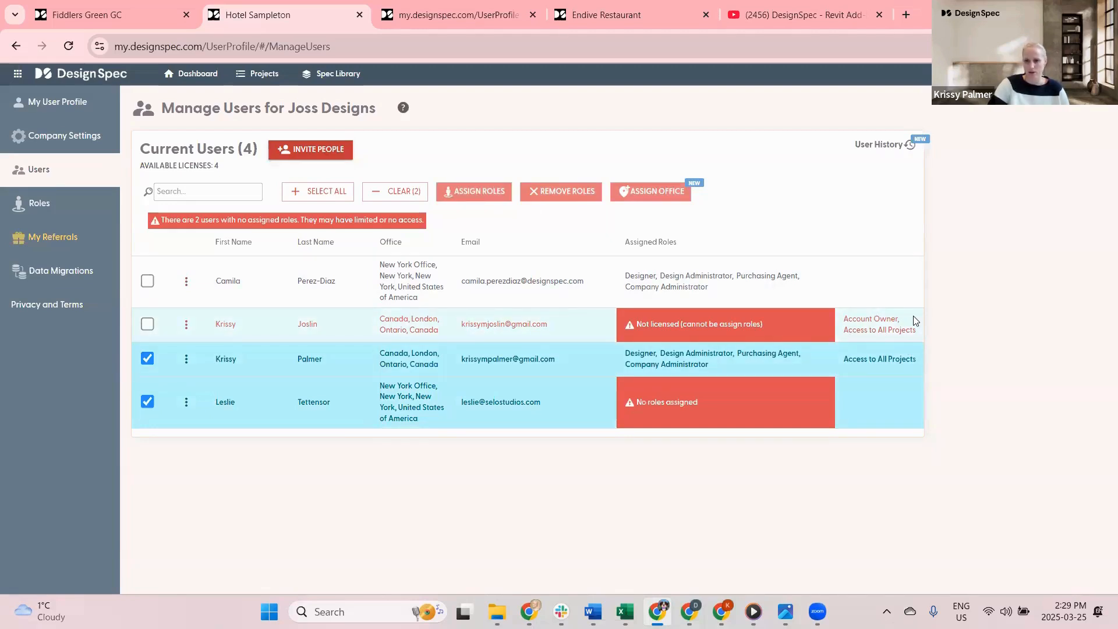
{"action": "left_click", "coordinate": [471, 192]}
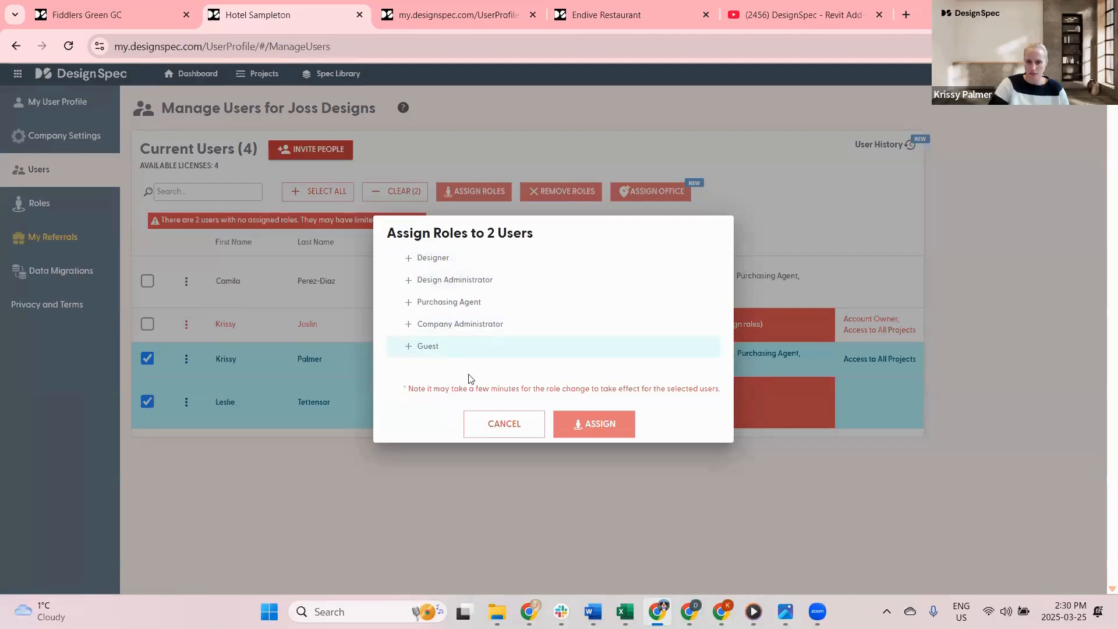
{"action": "left_click", "coordinate": [512, 431]}
- Keep only the licensed Canada office user selected, mark the Designer role for removal, and cancel and clear the selection
{"action": "left_click", "coordinate": [147, 401]}
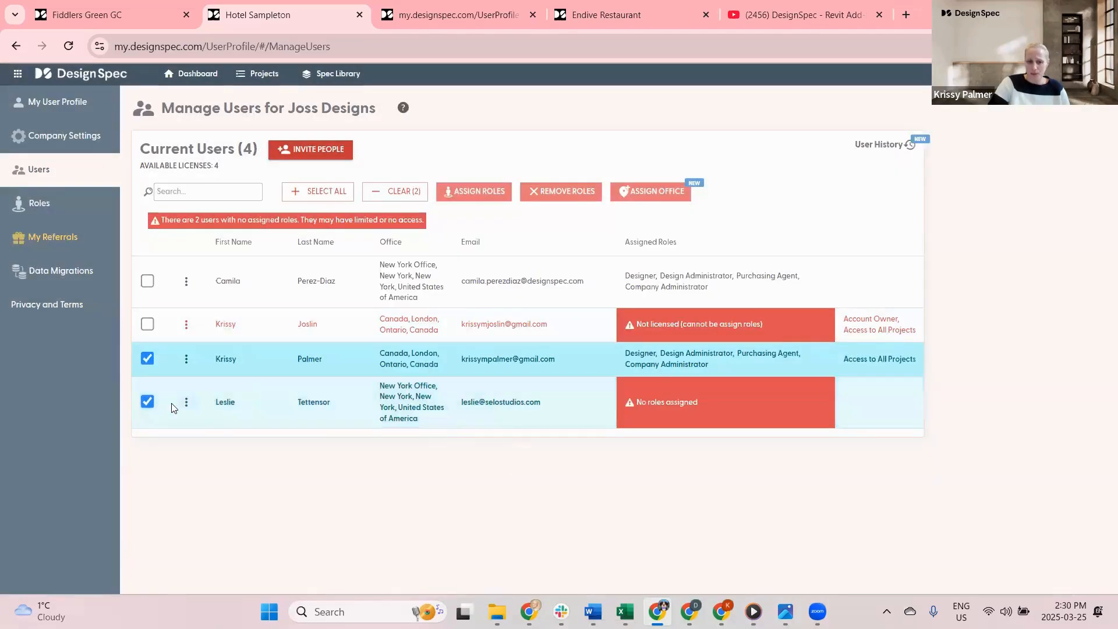
{"action": "left_click", "coordinate": [556, 193]}
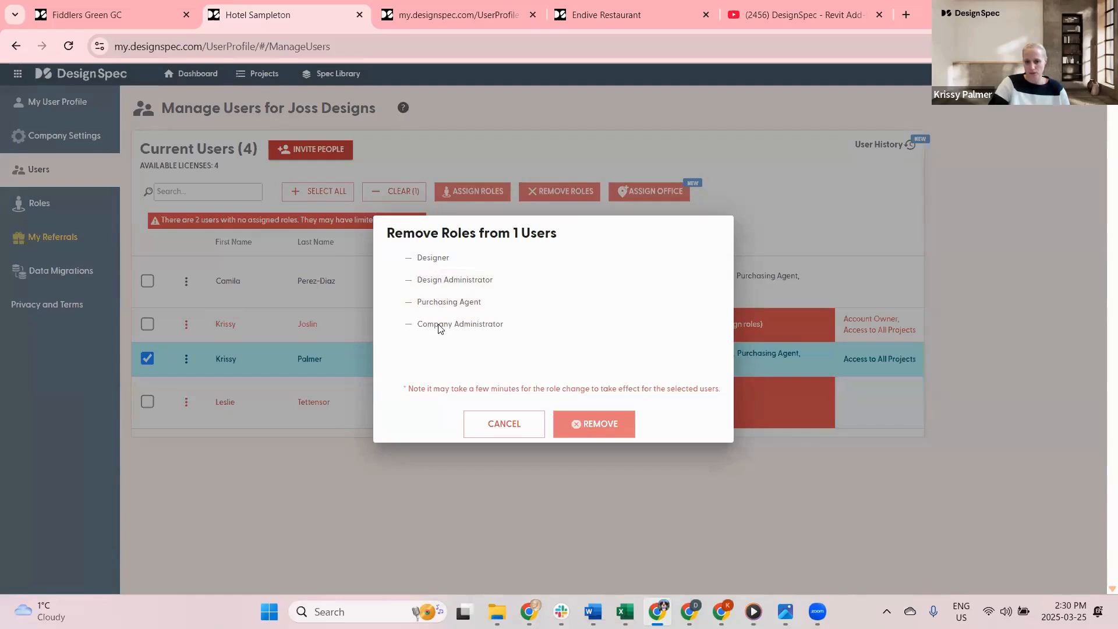
{"action": "left_click", "coordinate": [433, 258]}
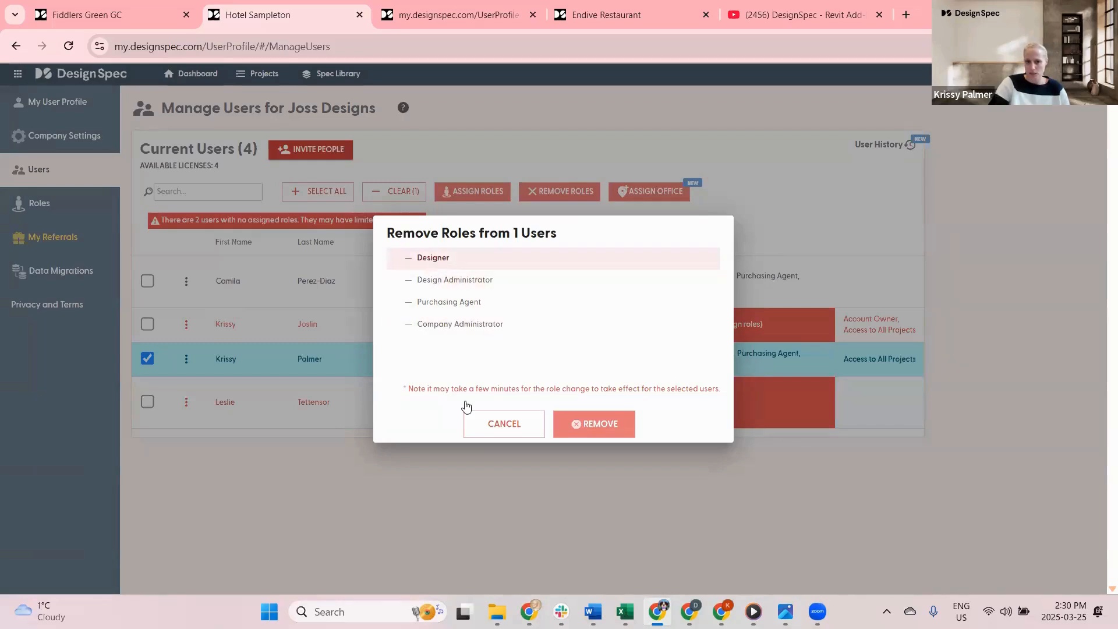
{"action": "left_click", "coordinate": [520, 427]}
{"action": "left_click", "coordinate": [147, 359]}
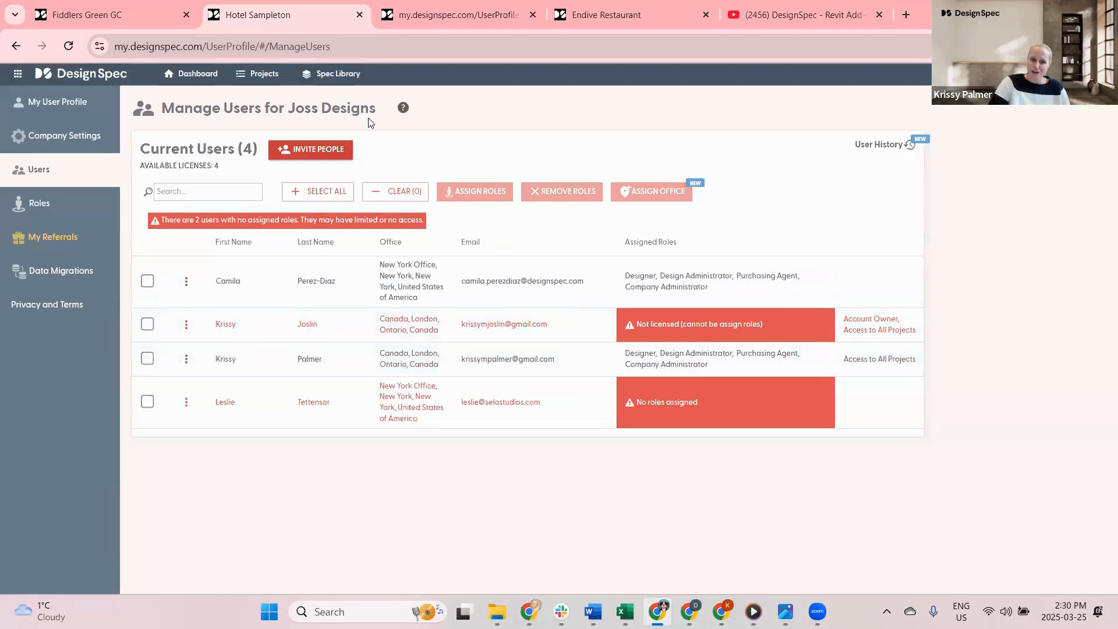
- Check the Global Project Permissions setting for roles, and briefly select the two Canada office users in the user list
{"action": "left_click", "coordinate": [51, 207]}
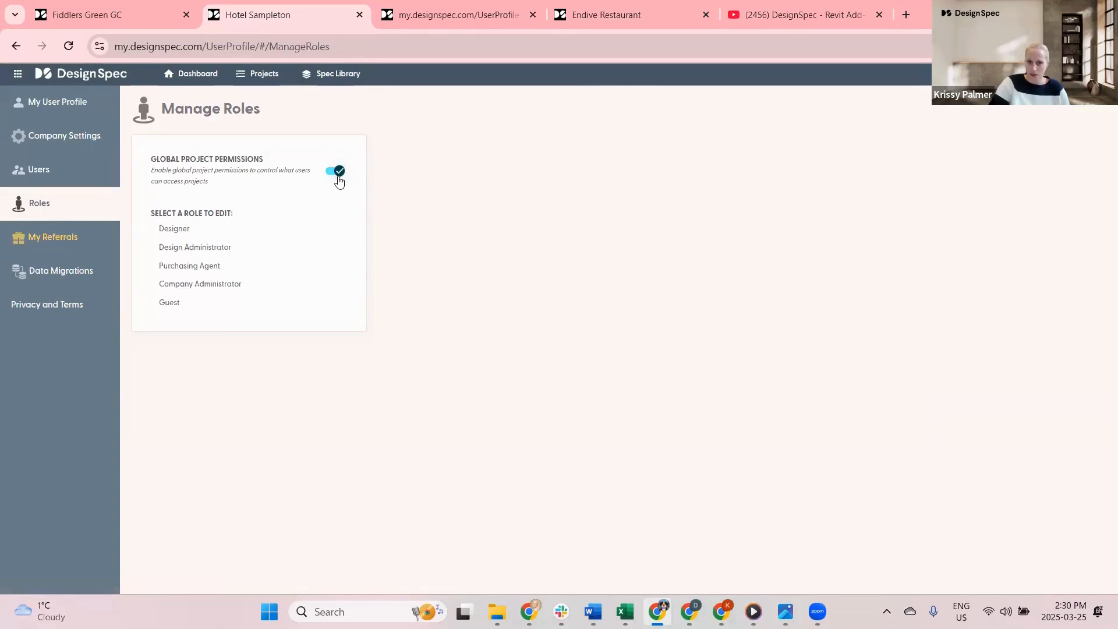
{"action": "left_click", "coordinate": [31, 169]}
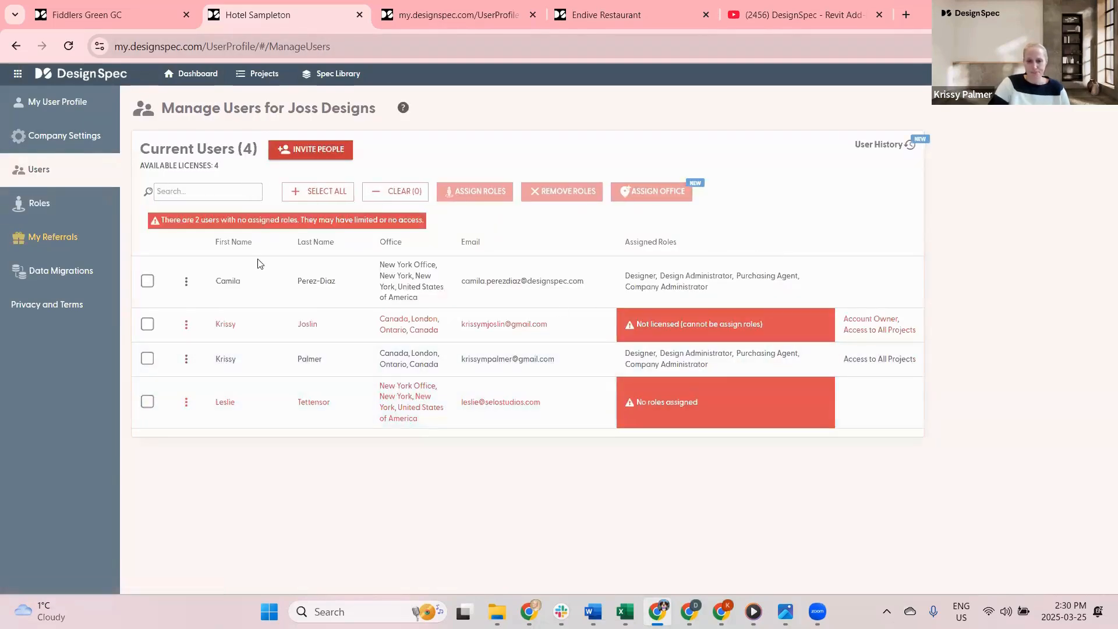
{"action": "left_click", "coordinate": [147, 324]}
{"action": "left_click", "coordinate": [147, 359]}
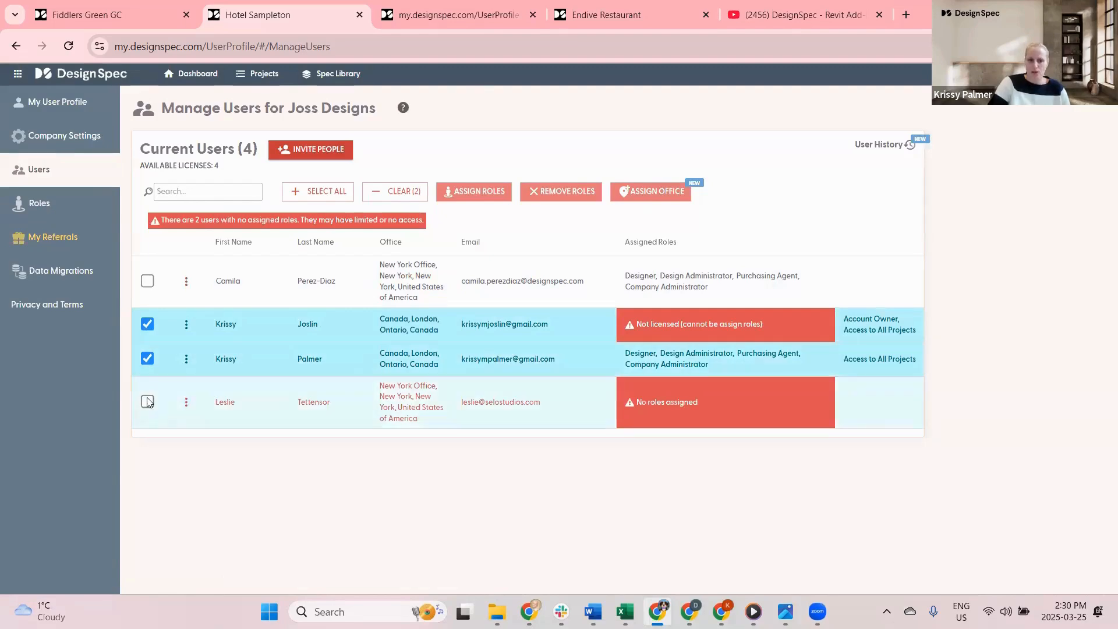
{"action": "left_click", "coordinate": [148, 324]}
{"action": "left_click", "coordinate": [147, 358]}
- Select the New York office user without roles and examine the user's individual actions, including granting access to all projects
{"action": "left_click", "coordinate": [148, 402]}
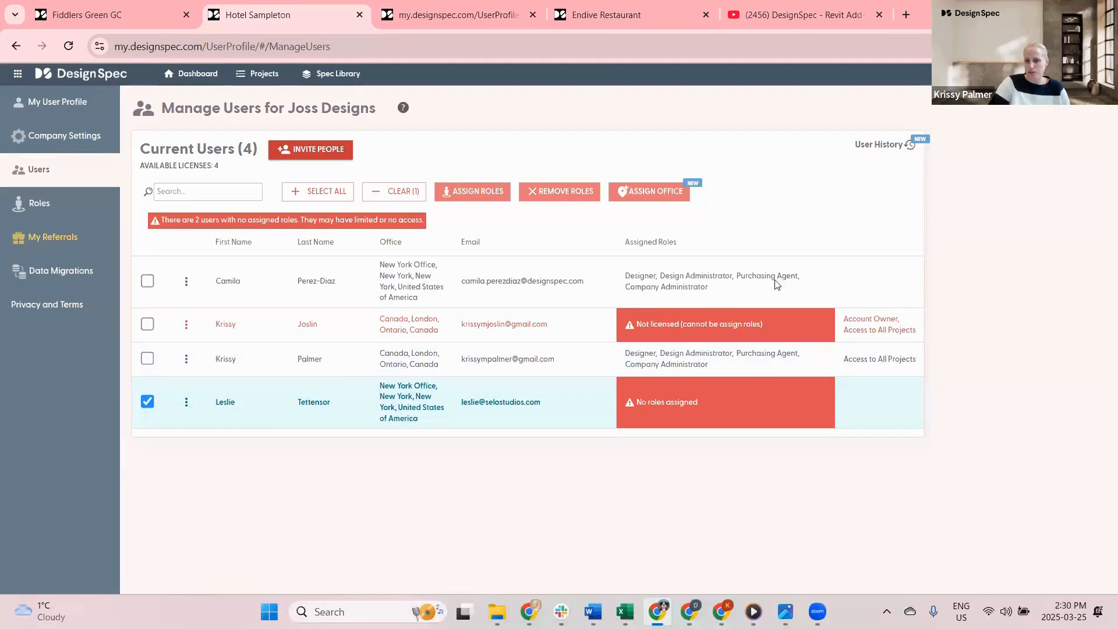
{"action": "left_click", "coordinate": [655, 192]}
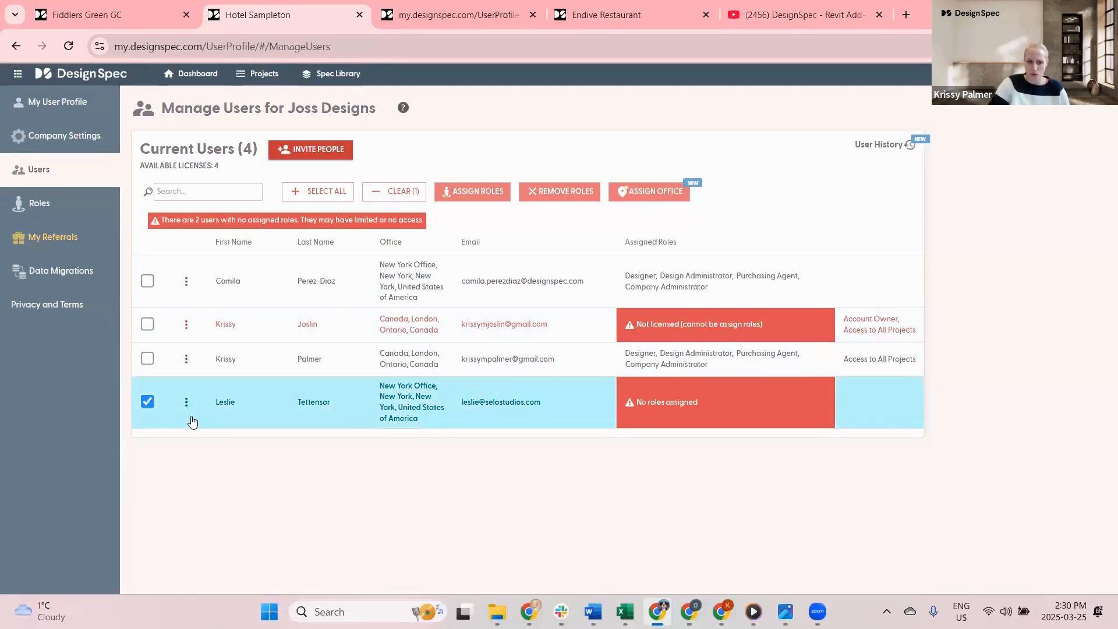
{"action": "left_click", "coordinate": [186, 402]}
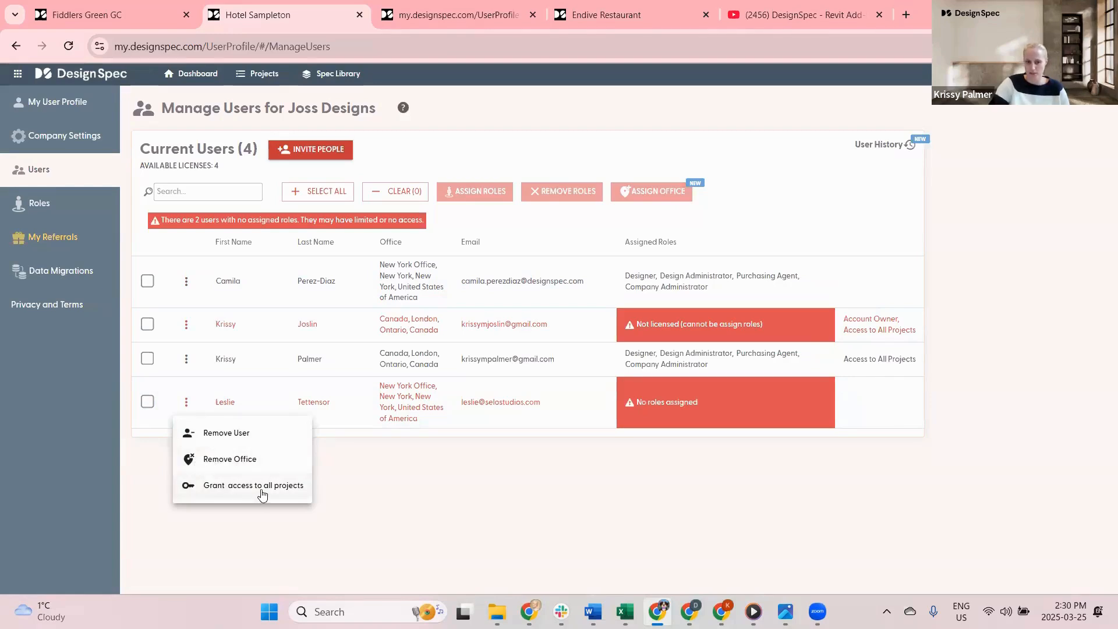
{"action": "left_click", "coordinate": [488, 480]}
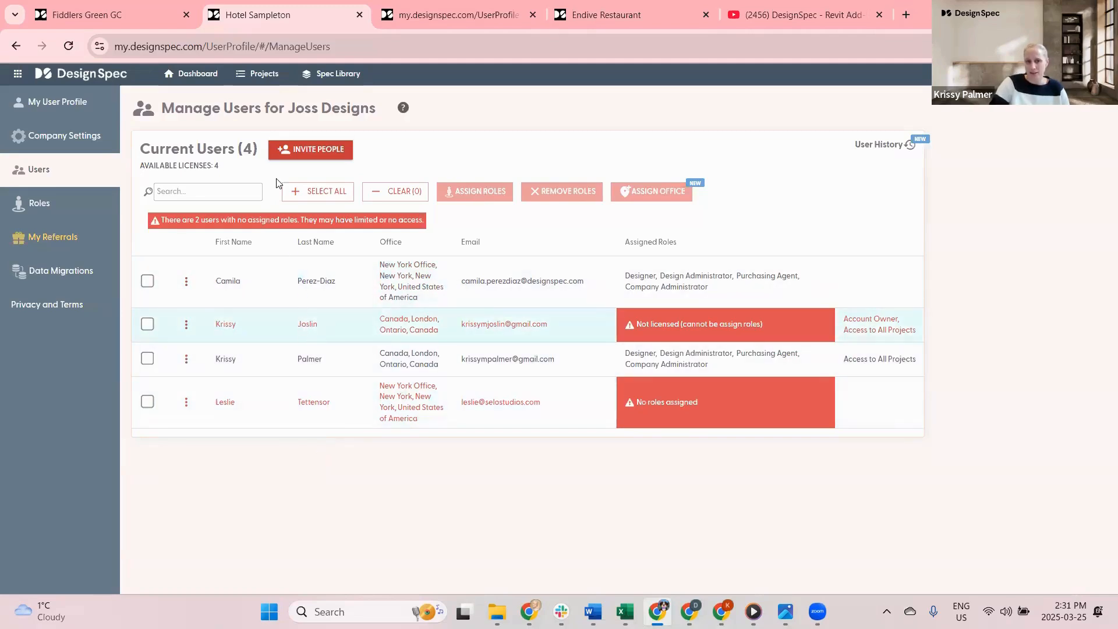
- Switch to the Fiddlers Green GC browser tab and open the Penelope Restaurant project from the company's project list
{"action": "left_click", "coordinate": [89, 16]}
{"action": "left_click", "coordinate": [195, 74]}
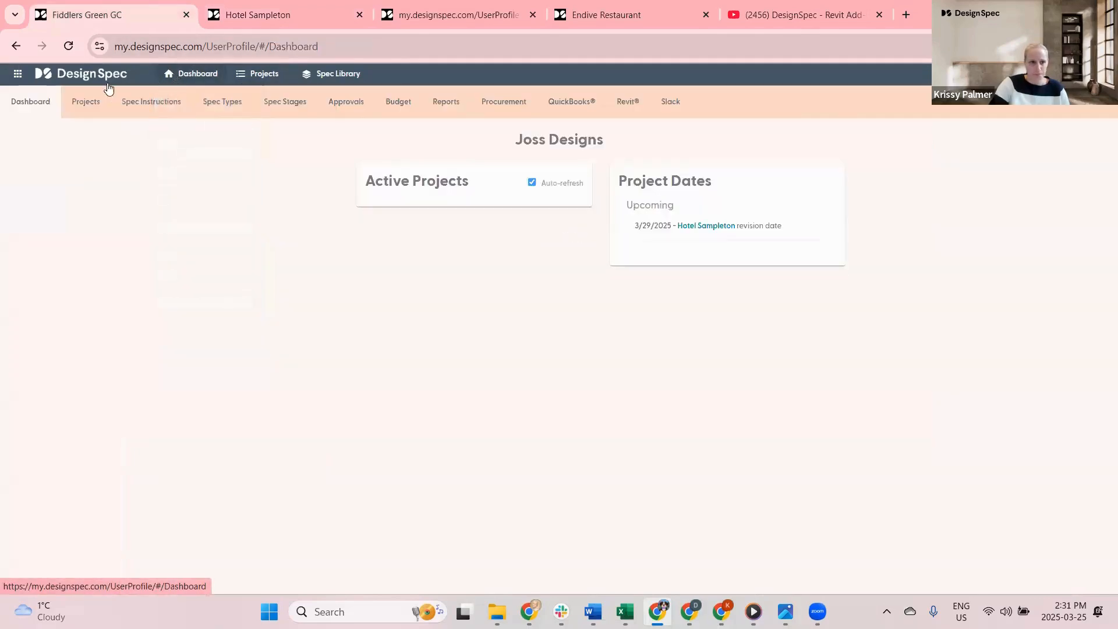
{"action": "left_click", "coordinate": [86, 101]}
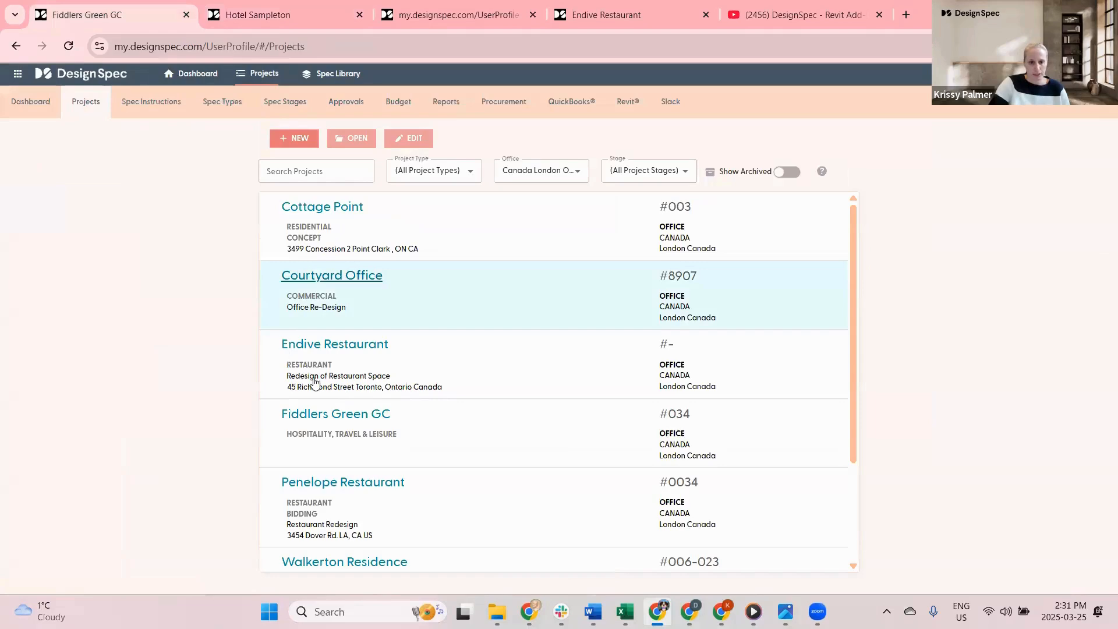
{"action": "left_click", "coordinate": [334, 482]}
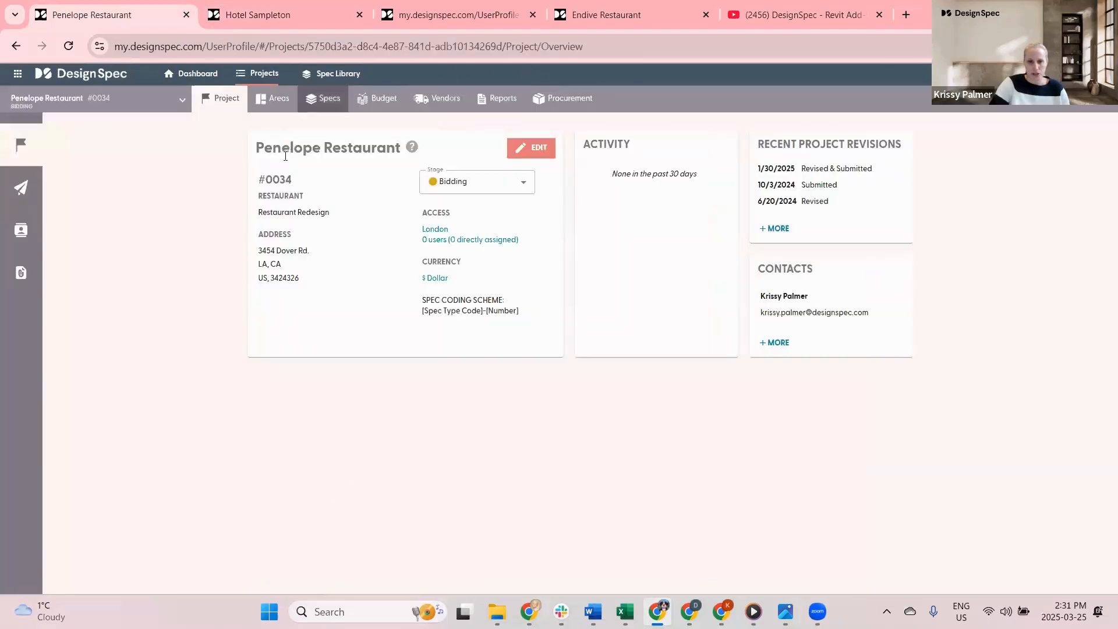
- Directly assign the account owner to the Penelope Restaurant project in its access settings and return to the overview
{"action": "left_click", "coordinate": [534, 149]}
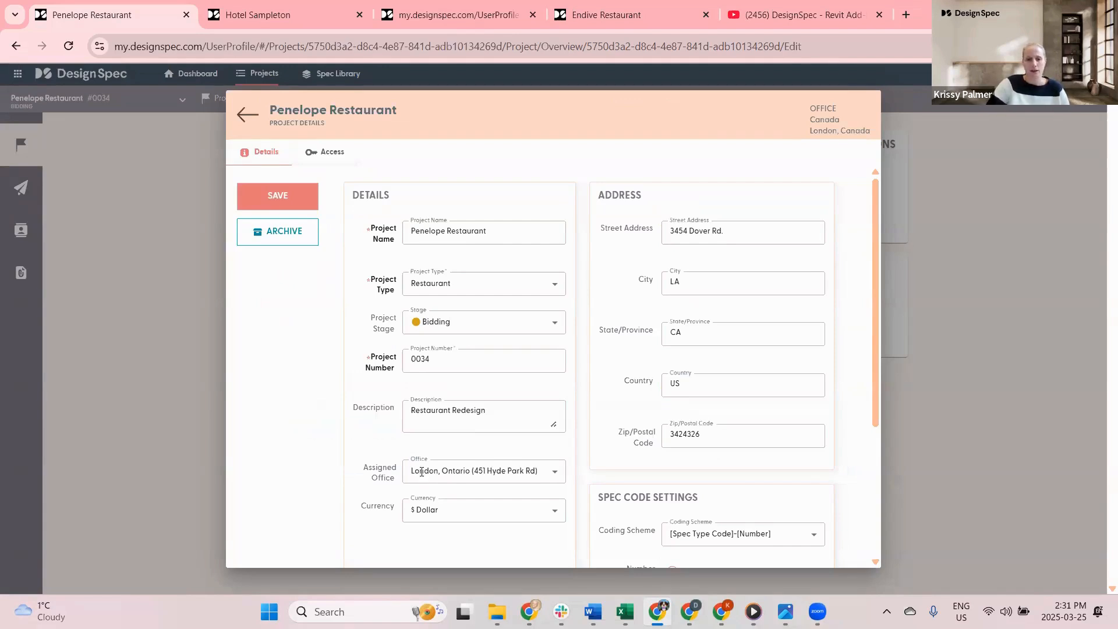
{"action": "left_click", "coordinate": [328, 153]}
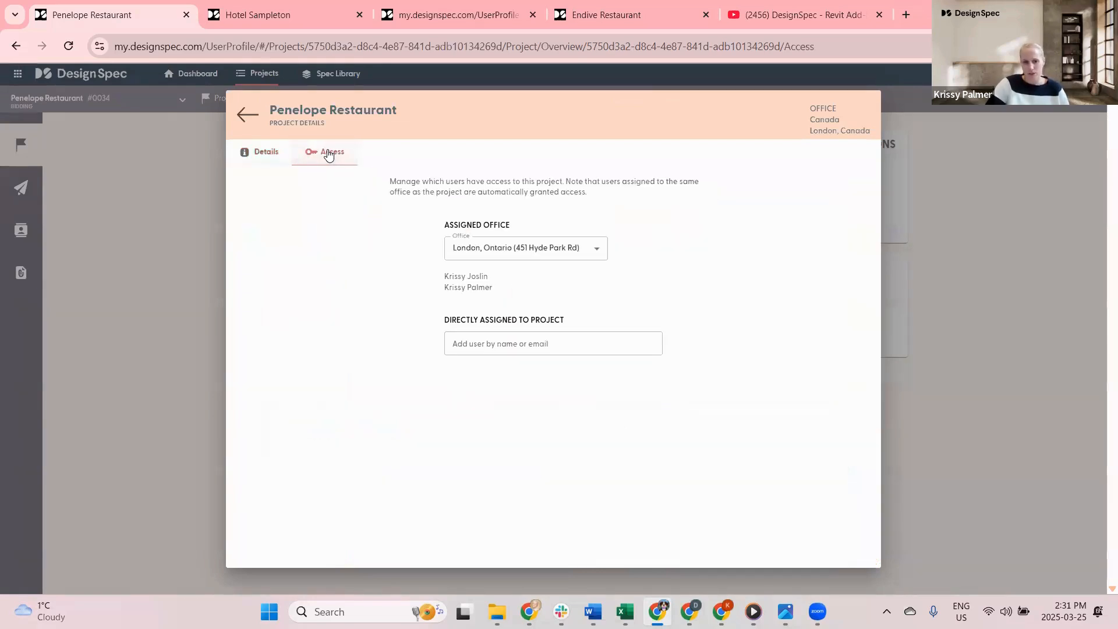
{"action": "left_click", "coordinate": [542, 341]}
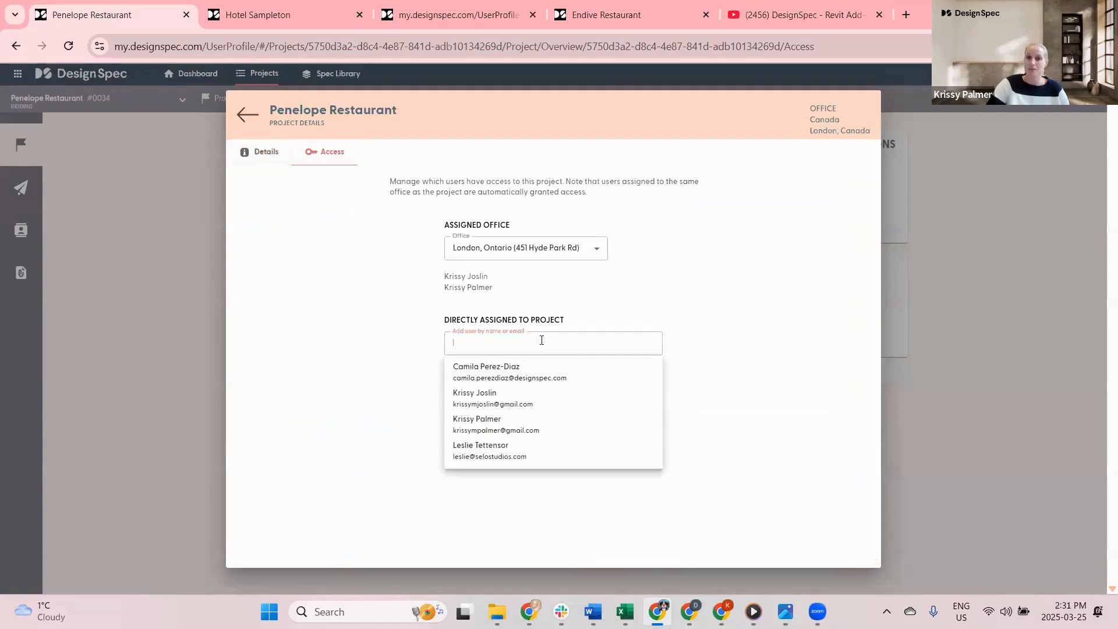
{"action": "left_click", "coordinate": [476, 399]}
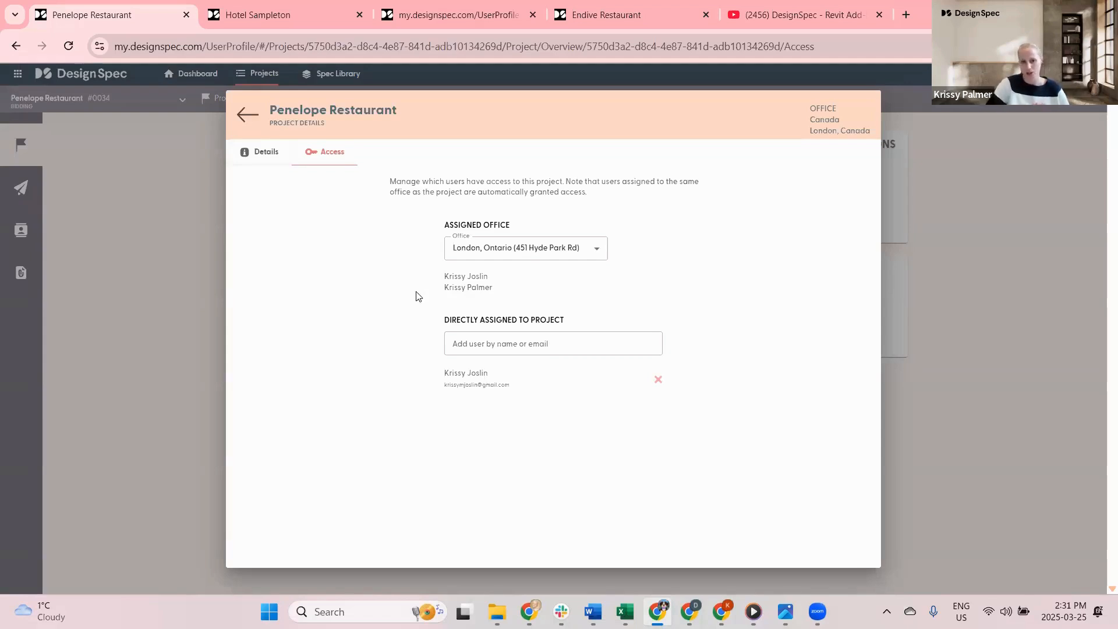
{"action": "left_click", "coordinate": [248, 114]}
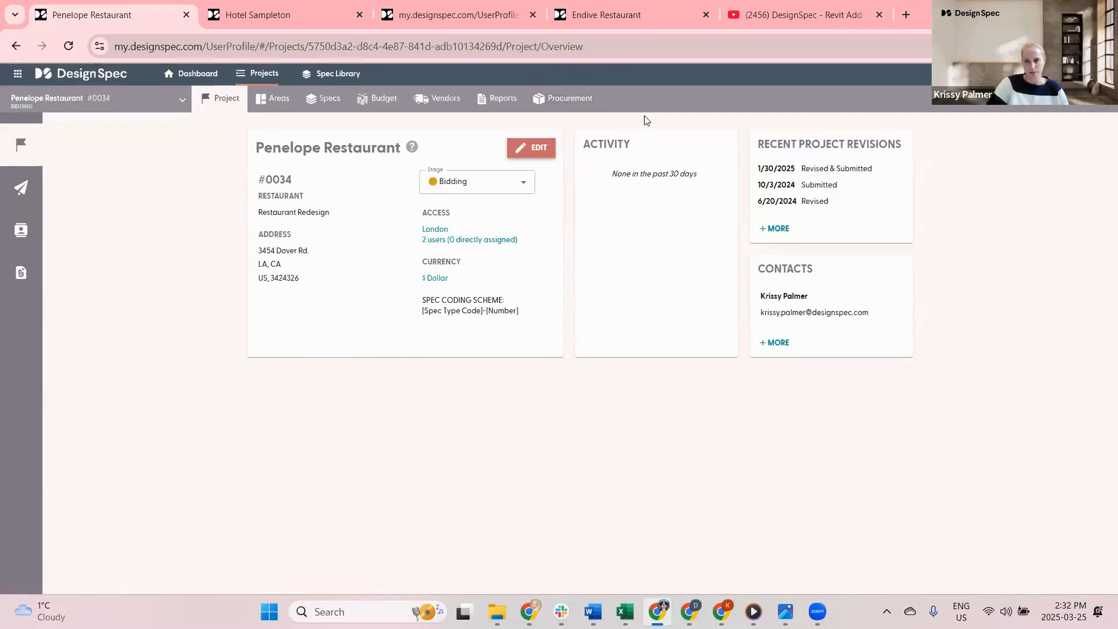
- View the Penelope Restaurant's project files and browse the list of other projects
{"action": "mouse_move", "coordinate": [24, 273]}
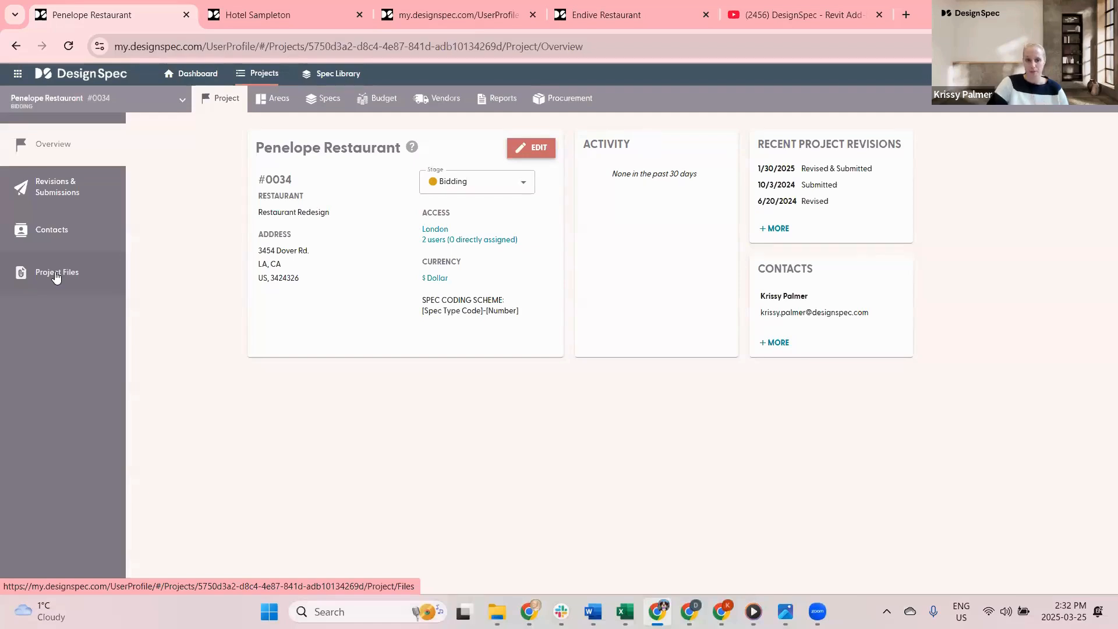
{"action": "left_click", "coordinate": [56, 273]}
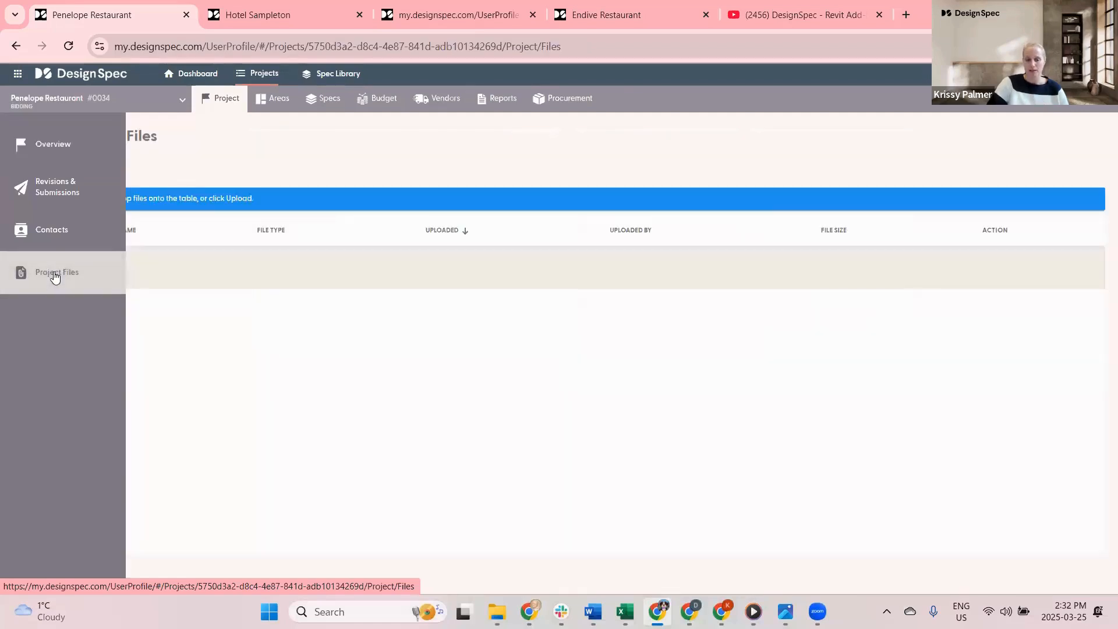
{"action": "left_click", "coordinate": [56, 105]}
{"action": "scroll", "coordinate": [133, 296], "scroll_direction": "down", "scroll_amount": 2}
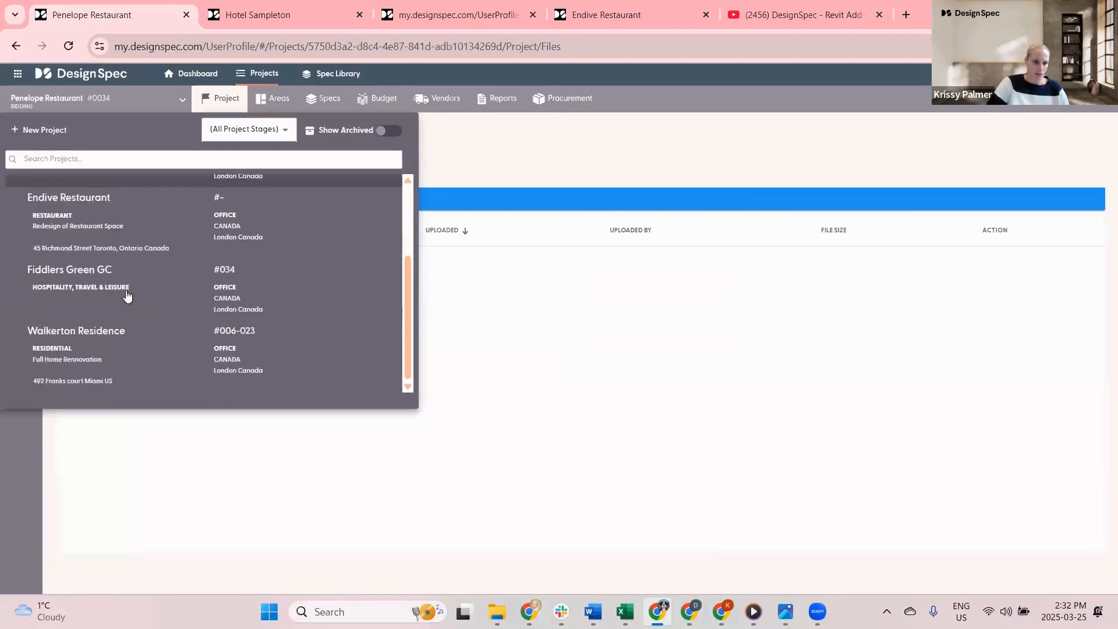
{"action": "scroll", "coordinate": [87, 274], "scroll_direction": "up", "scroll_amount": 2}
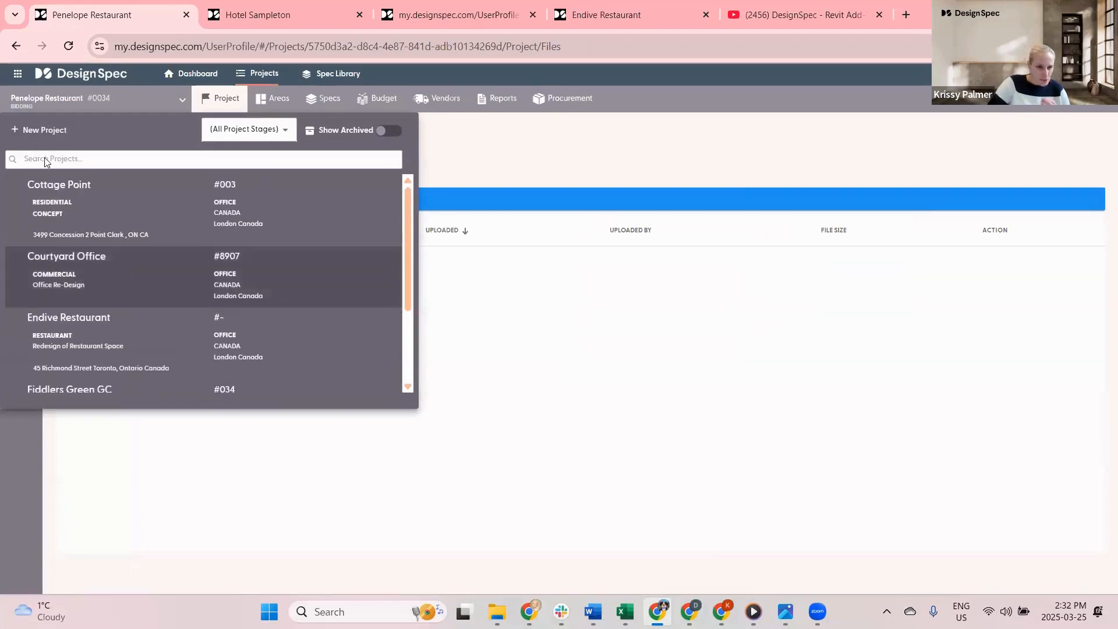
- Open the Hospitality Project from the company dashboard and display its project files
{"action": "left_click", "coordinate": [59, 79]}
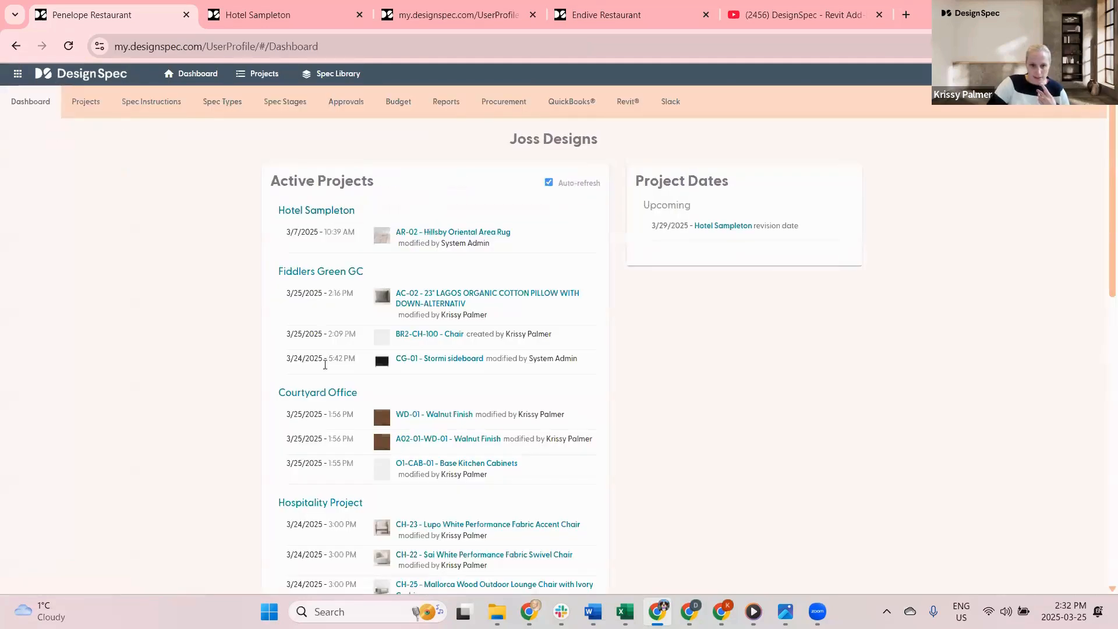
{"action": "left_click", "coordinate": [308, 505]}
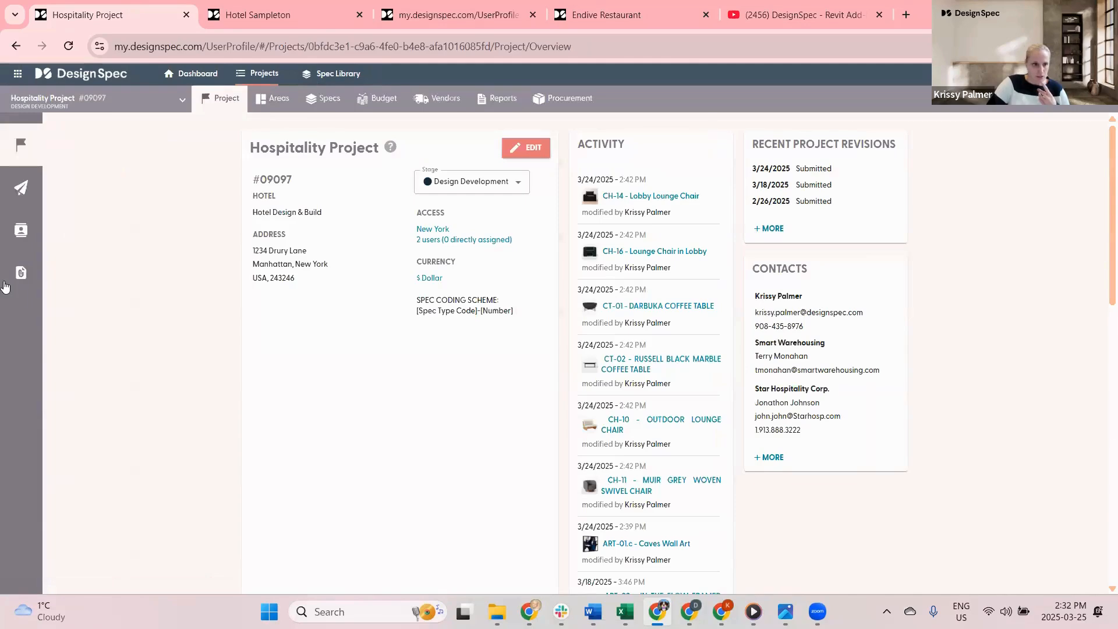
{"action": "mouse_move", "coordinate": [34, 274]}
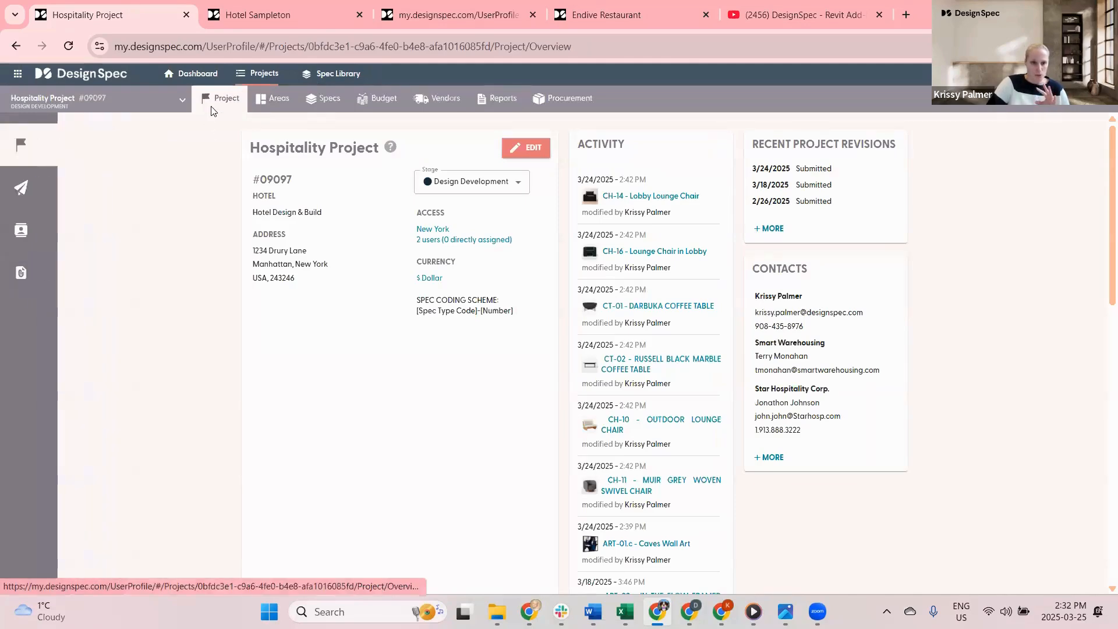
{"action": "mouse_move", "coordinate": [23, 148]}
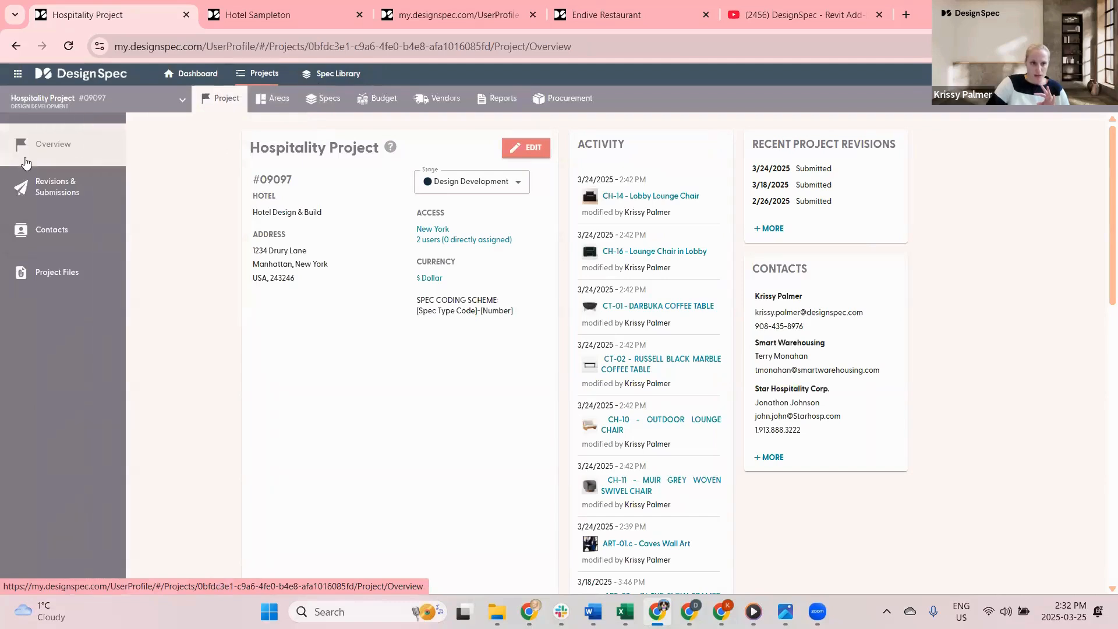
{"action": "left_click", "coordinate": [48, 276]}
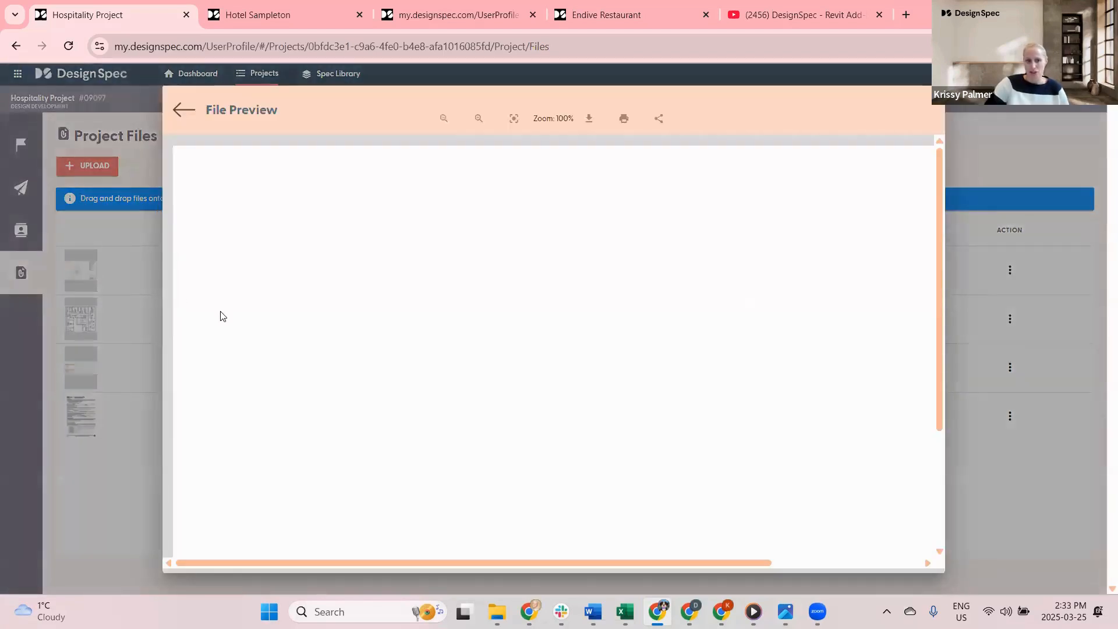
- Preview the Hospitality Project's Site survey and Client Contract files, closing each preview
{"action": "scroll", "coordinate": [618, 253], "scroll_direction": "down", "scroll_amount": 1}
{"action": "scroll", "coordinate": [619, 252], "scroll_direction": "down", "scroll_amount": 3}
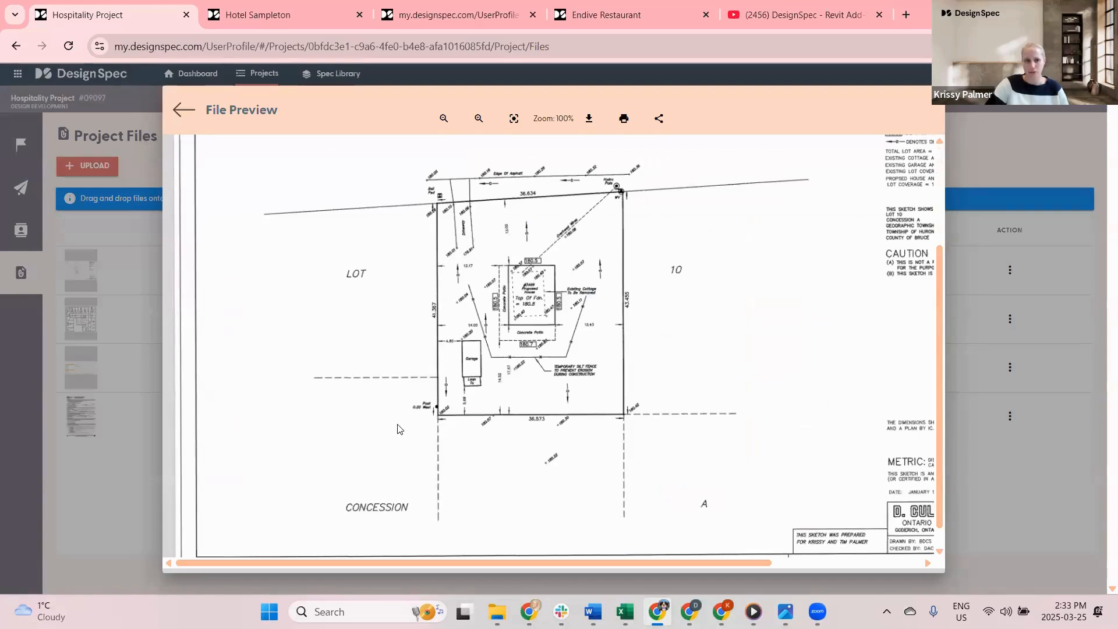
{"action": "left_click", "coordinate": [180, 111]}
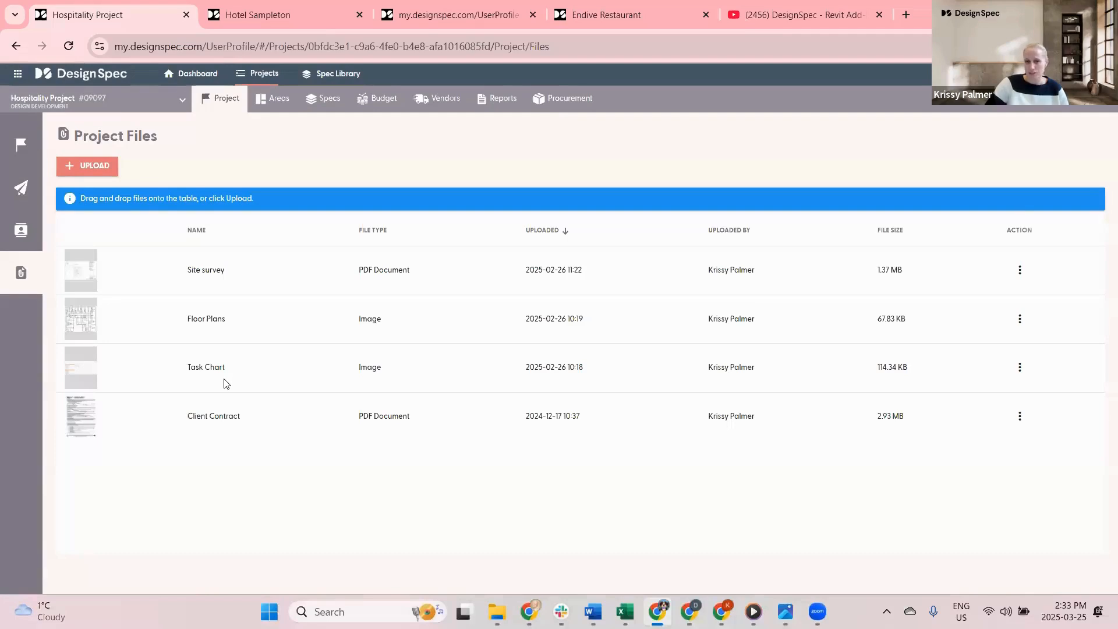
{"action": "left_click", "coordinate": [93, 412]}
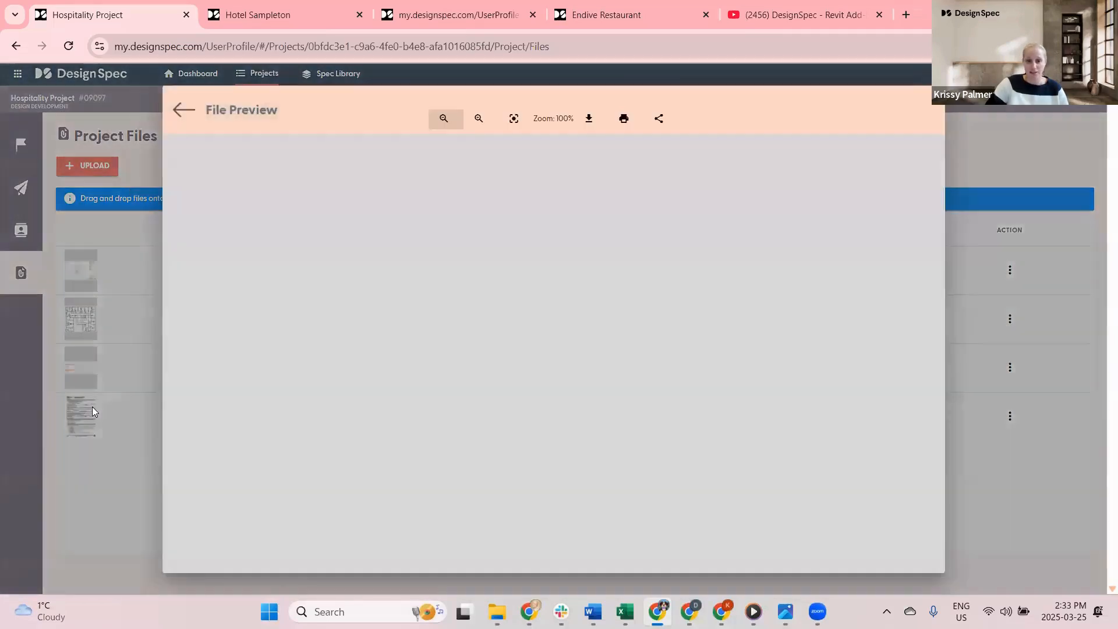
{"action": "left_click", "coordinate": [183, 110]}
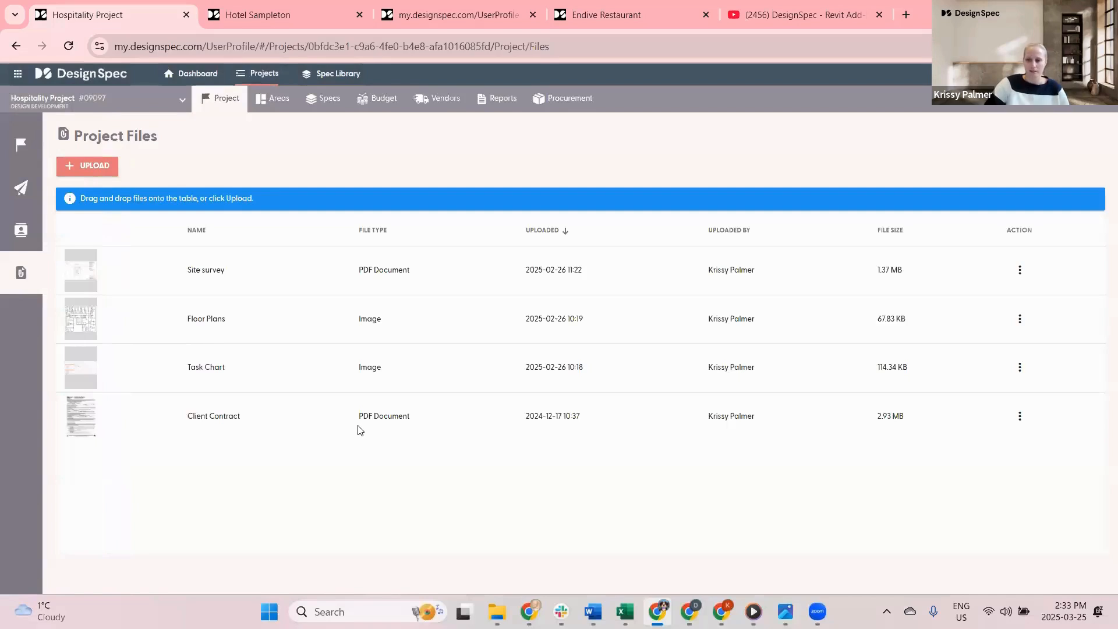
- Show the rename, share, download and delete actions for the Floor Plans file
{"action": "left_click", "coordinate": [1019, 320]}
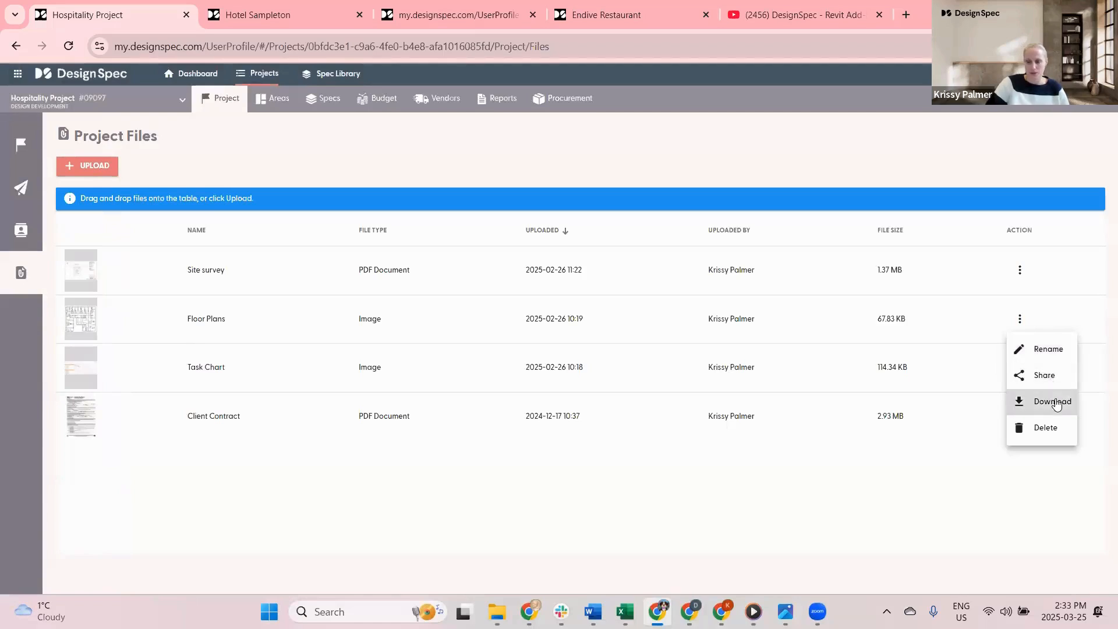
{"action": "left_click", "coordinate": [1034, 377]}
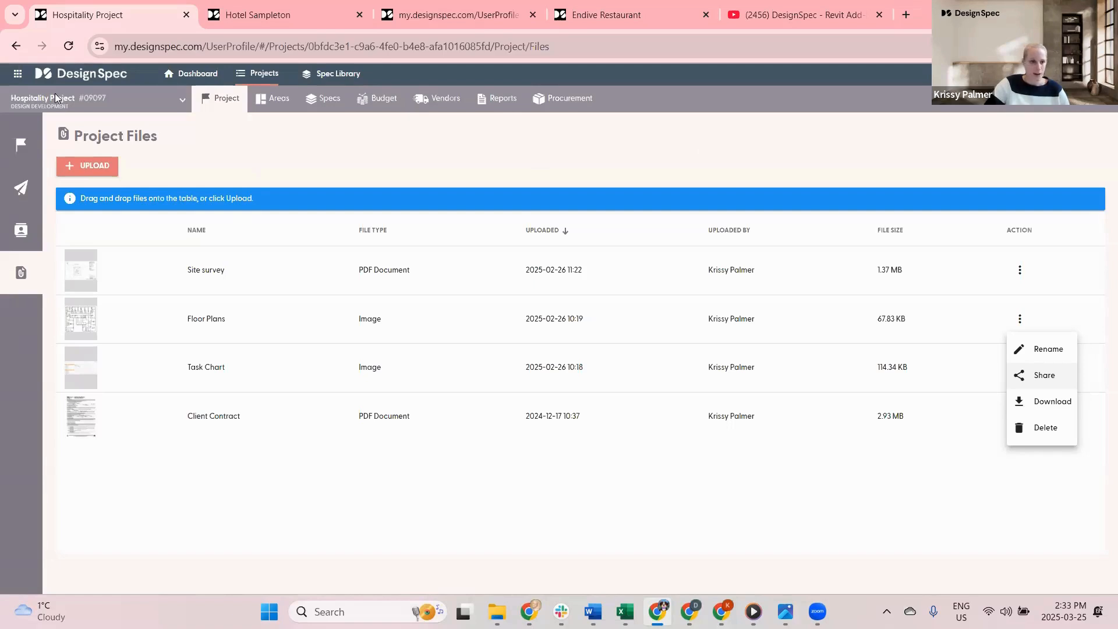
- Return to the company dashboard and open the Revit integration setup page, viewing the installers for each Revit version
{"action": "left_click", "coordinate": [64, 77]}
{"action": "left_click", "coordinate": [65, 77]}
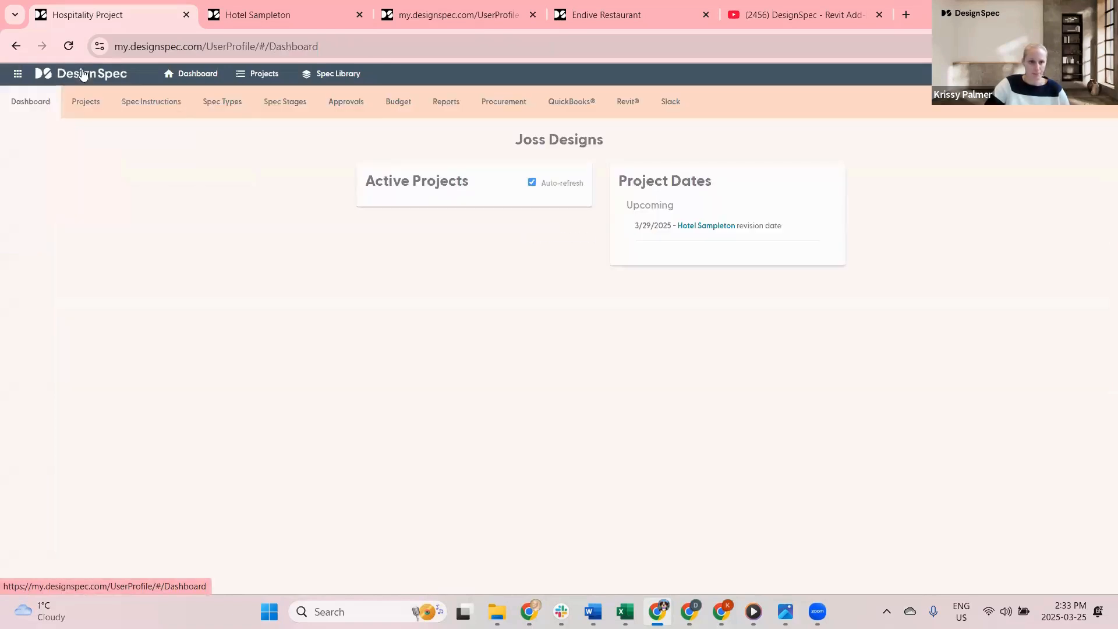
{"action": "mouse_move", "coordinate": [191, 77]}
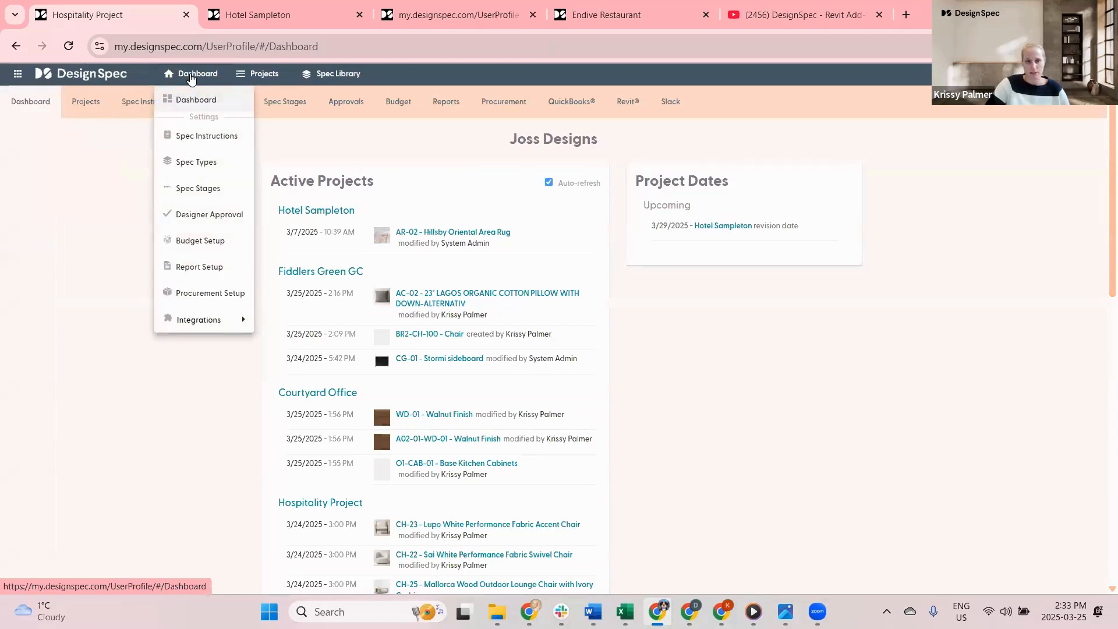
{"action": "mouse_move", "coordinate": [181, 324]}
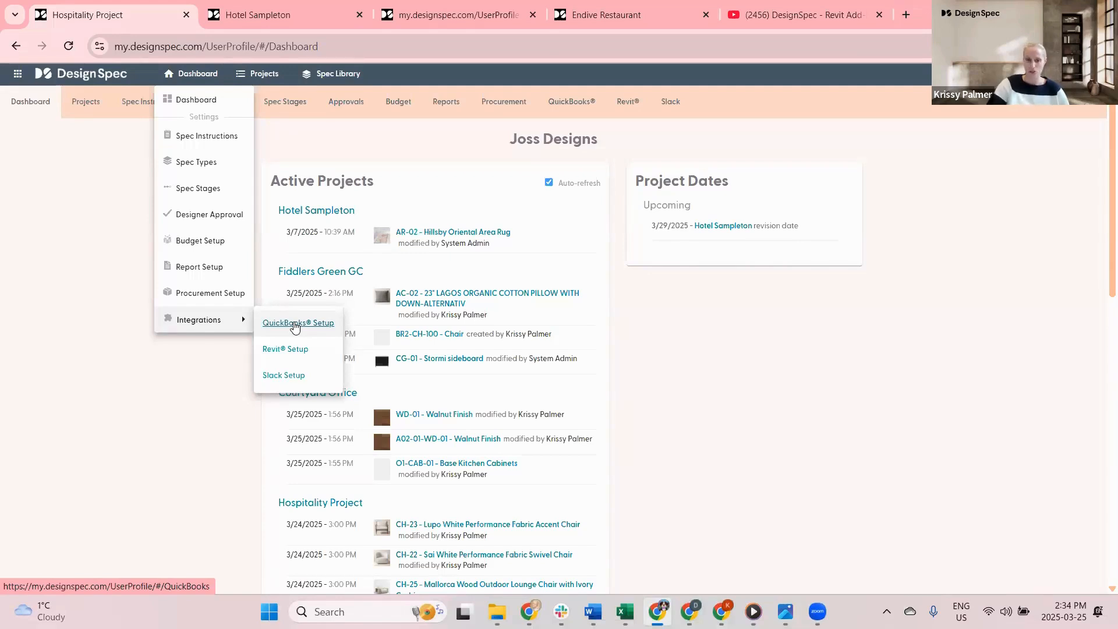
{"action": "left_click", "coordinate": [289, 352]}
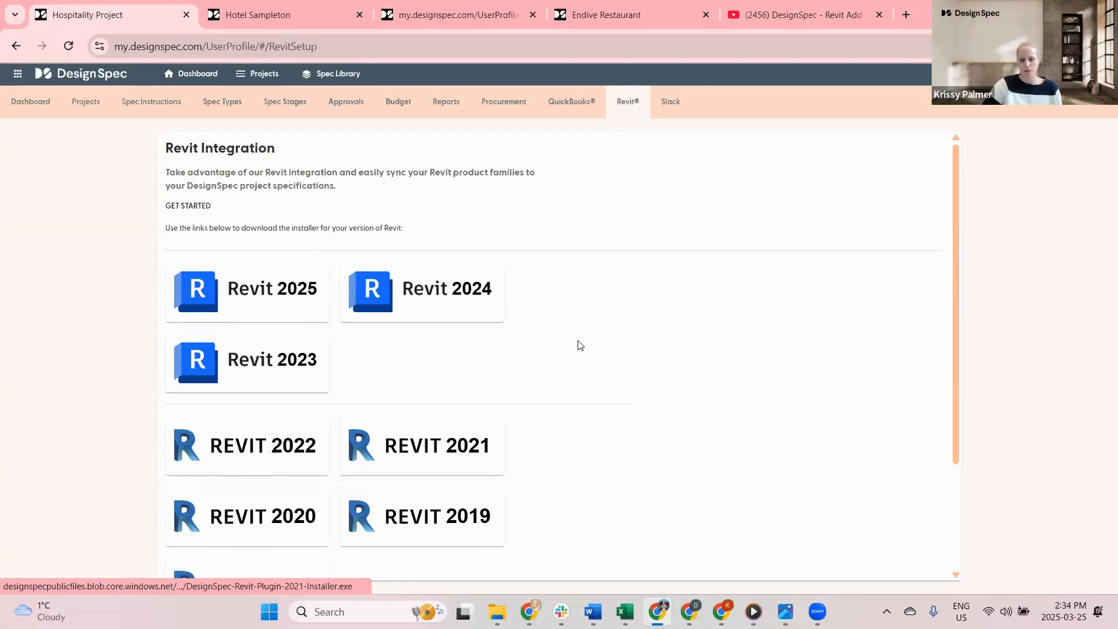
{"action": "scroll", "coordinate": [580, 345], "scroll_direction": "down", "scroll_amount": 3}
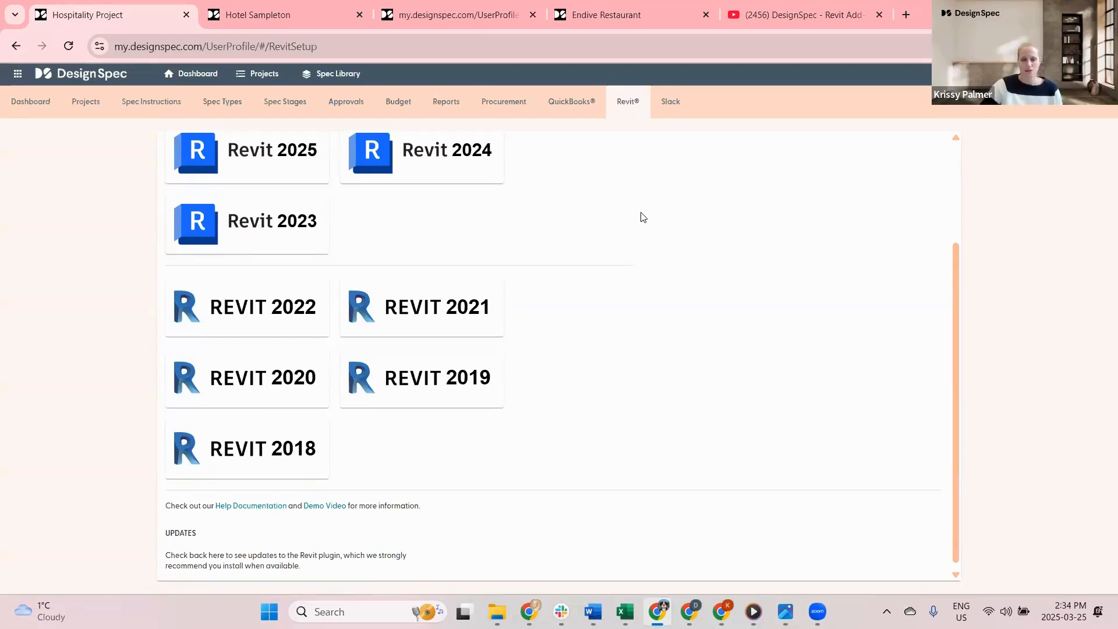
- Download the DesignSpec plugin installer for Revit 2025, allow it to run, and complete the installation
{"action": "left_click", "coordinate": [264, 158]}
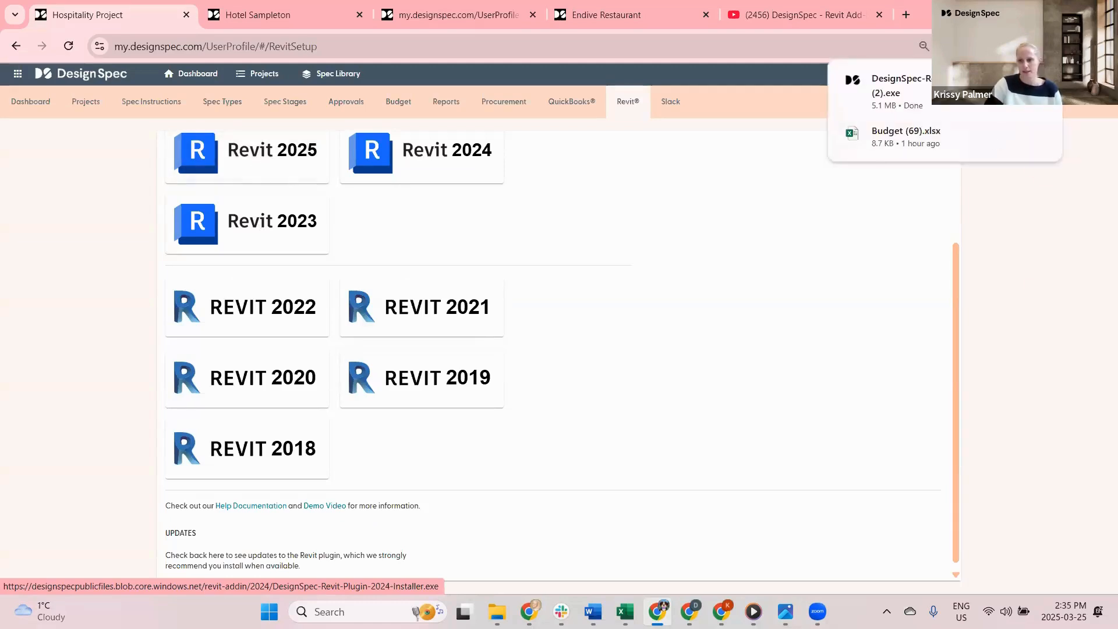
{"action": "left_click", "coordinate": [897, 96]}
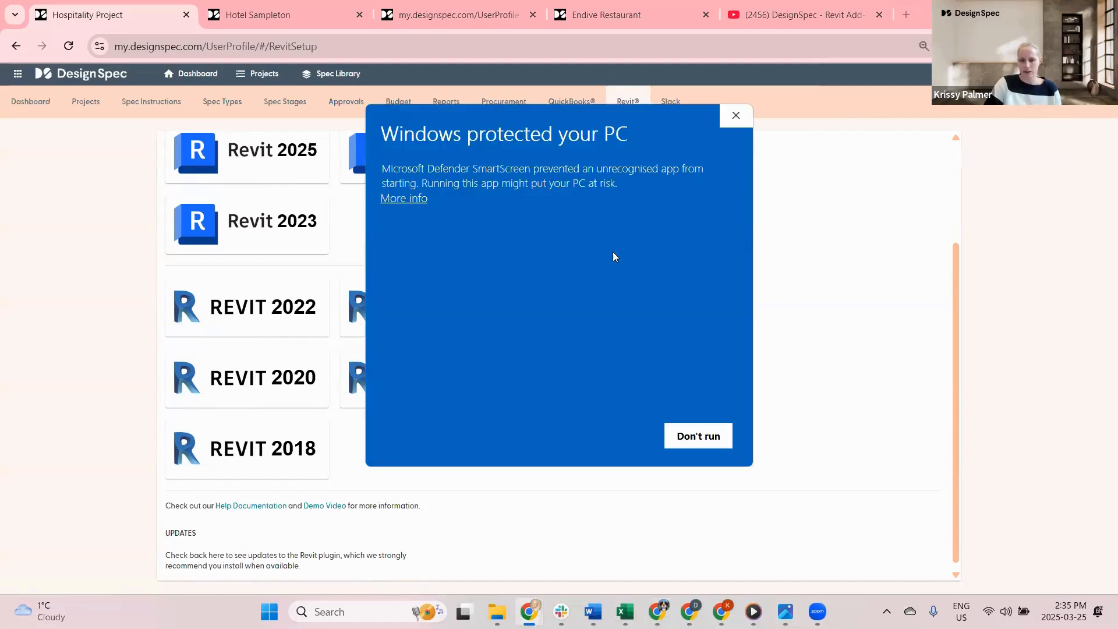
{"action": "left_click", "coordinate": [401, 201]}
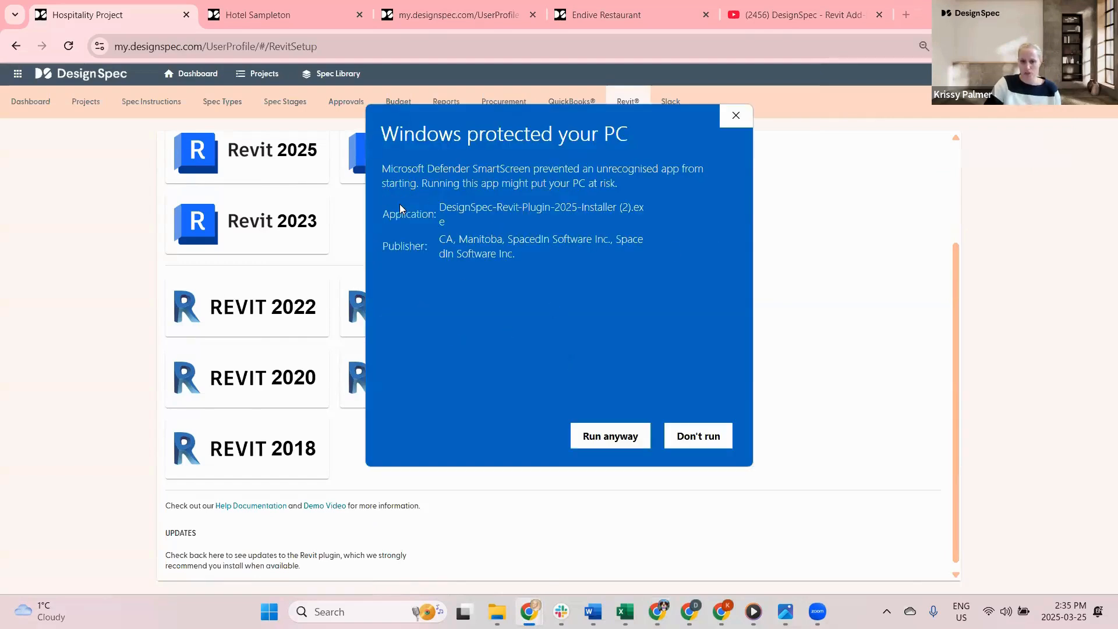
{"action": "left_click", "coordinate": [611, 436]}
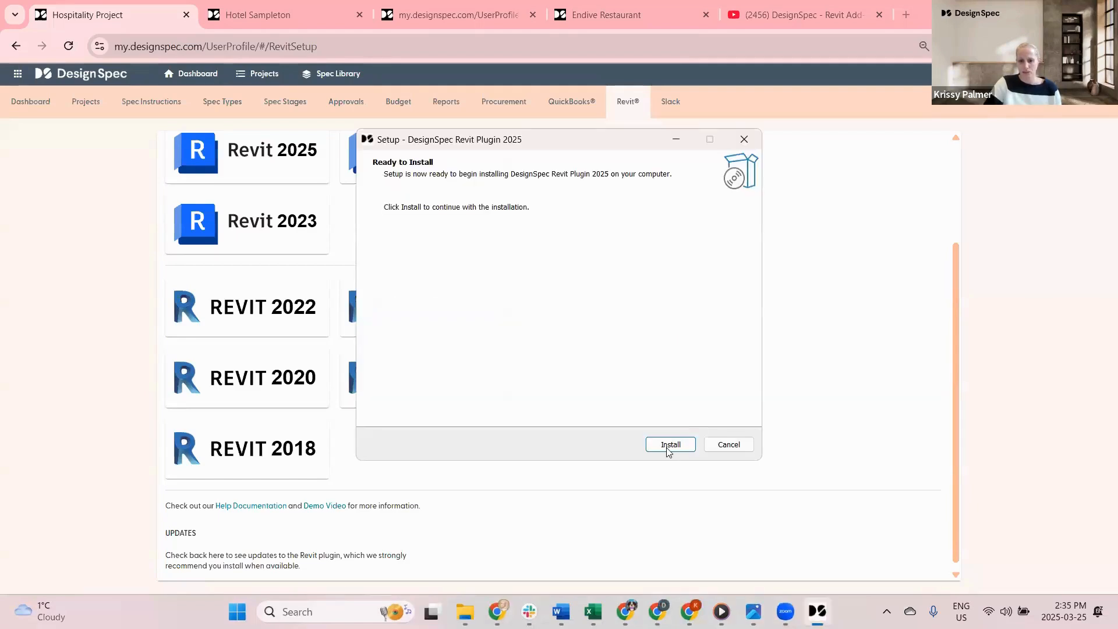
{"action": "left_click", "coordinate": [670, 446]}
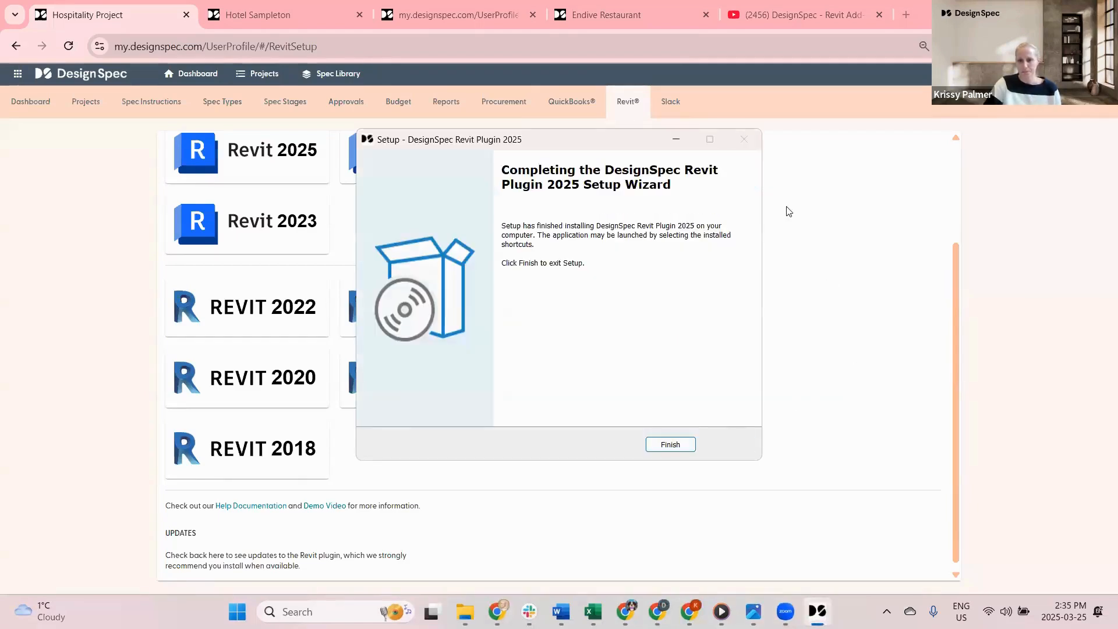
{"action": "left_click", "coordinate": [670, 444]}
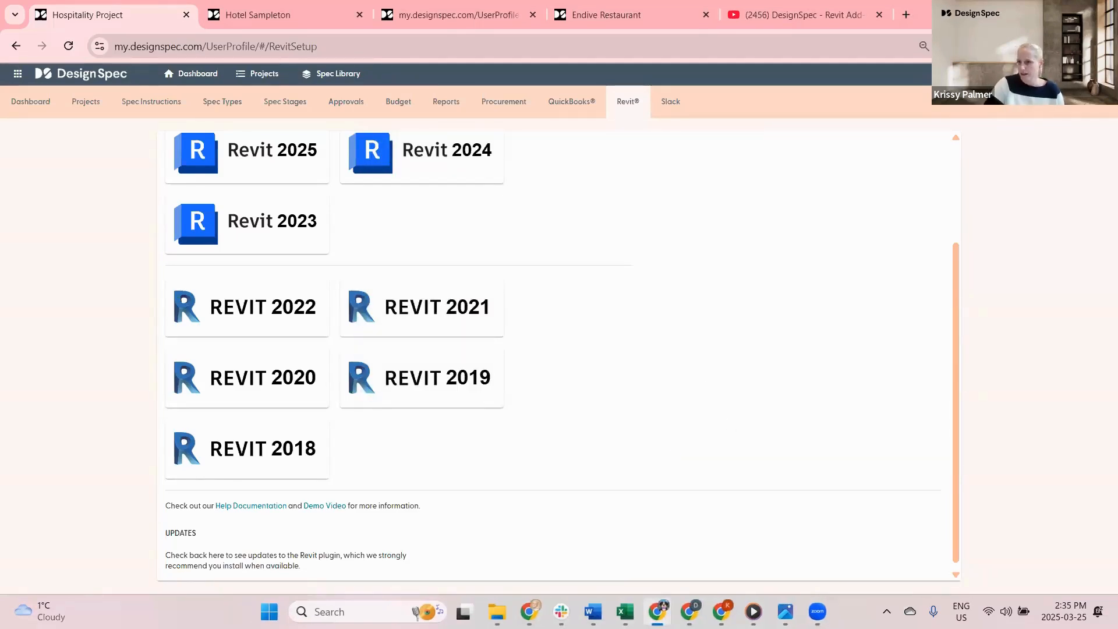
- Minimize the open windows to reach the desktop and launch Revit 2025
{"action": "left_click", "coordinate": [1034, 12]}
{"action": "left_click", "coordinate": [996, 13]}
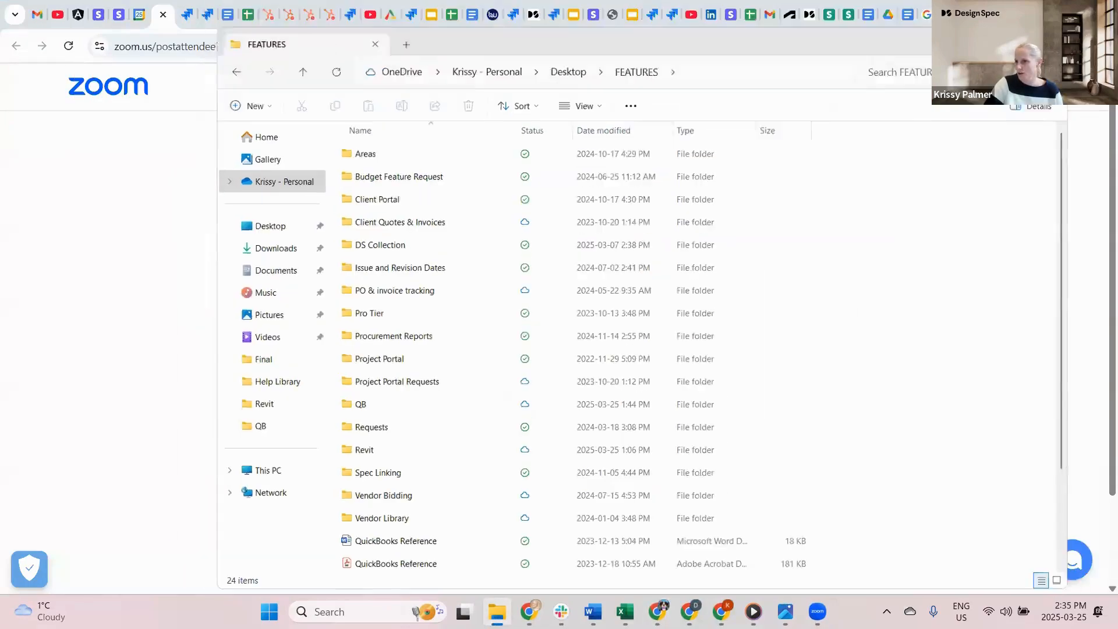
{"action": "left_click", "coordinate": [1033, 12]}
{"action": "left_click", "coordinate": [1033, 12]}
{"action": "left_click", "coordinate": [1033, 11]}
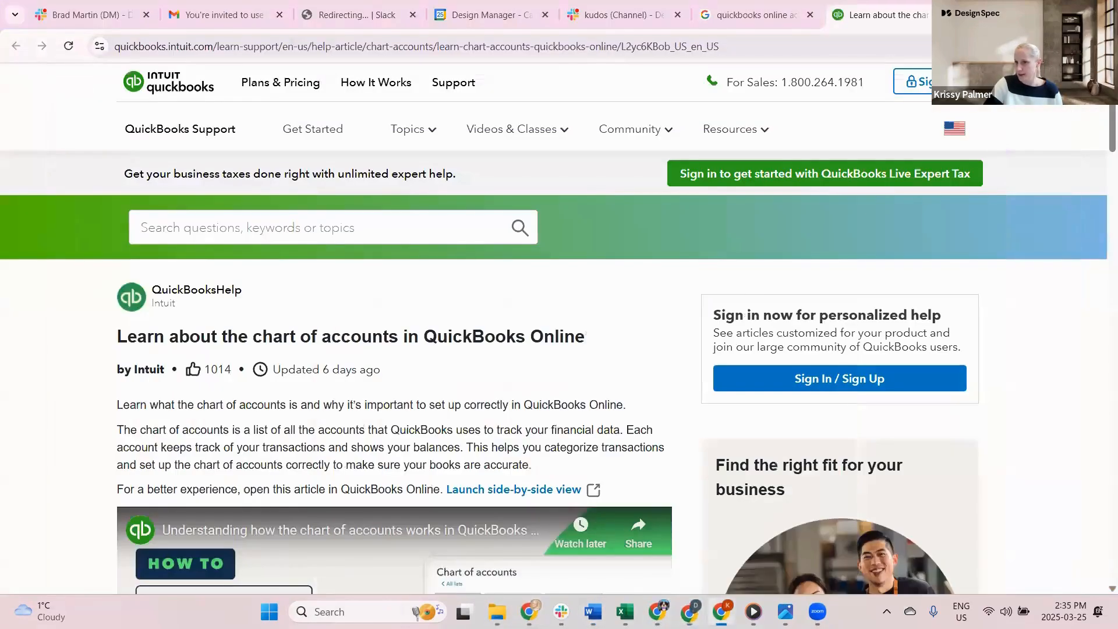
{"action": "left_click", "coordinate": [1033, 12]}
{"action": "double_click", "coordinate": [968, 94]}
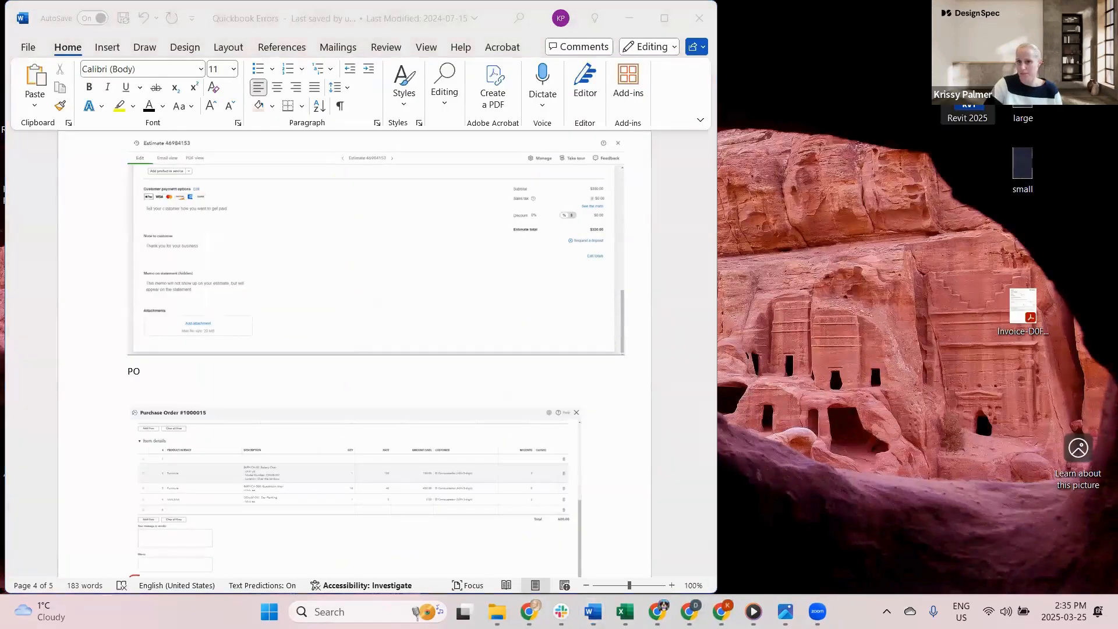
{"action": "left_click", "coordinate": [629, 18]}
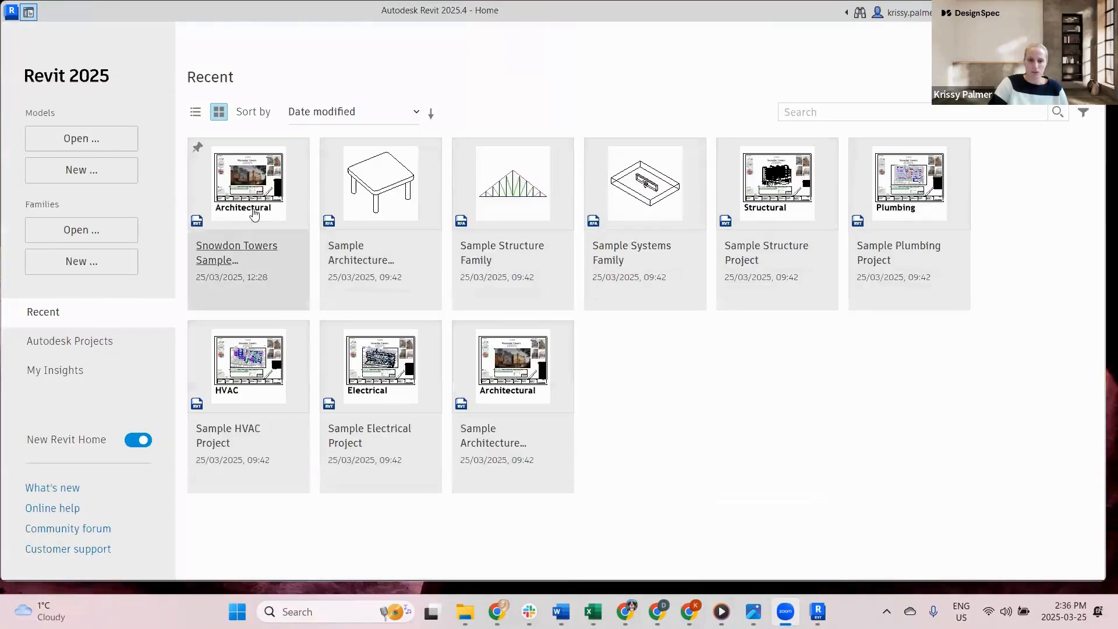
- Open the recent Snowdon Towers Sample Architectural project and start the DesignSpec Spec Sync add-in
{"action": "left_click", "coordinate": [254, 214]}
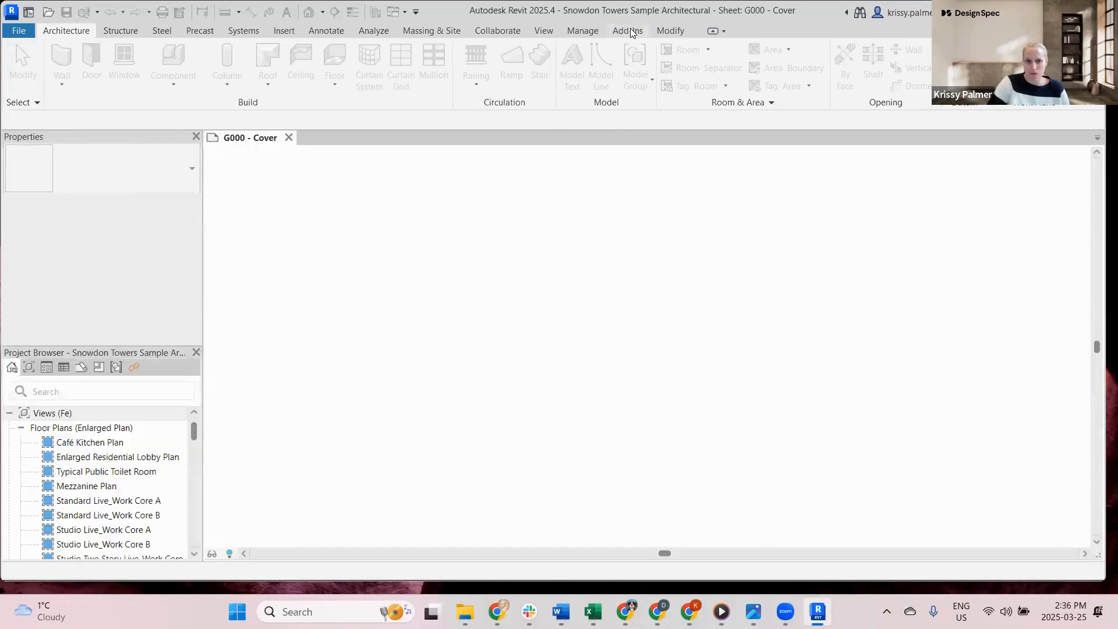
{"action": "left_click", "coordinate": [630, 30]}
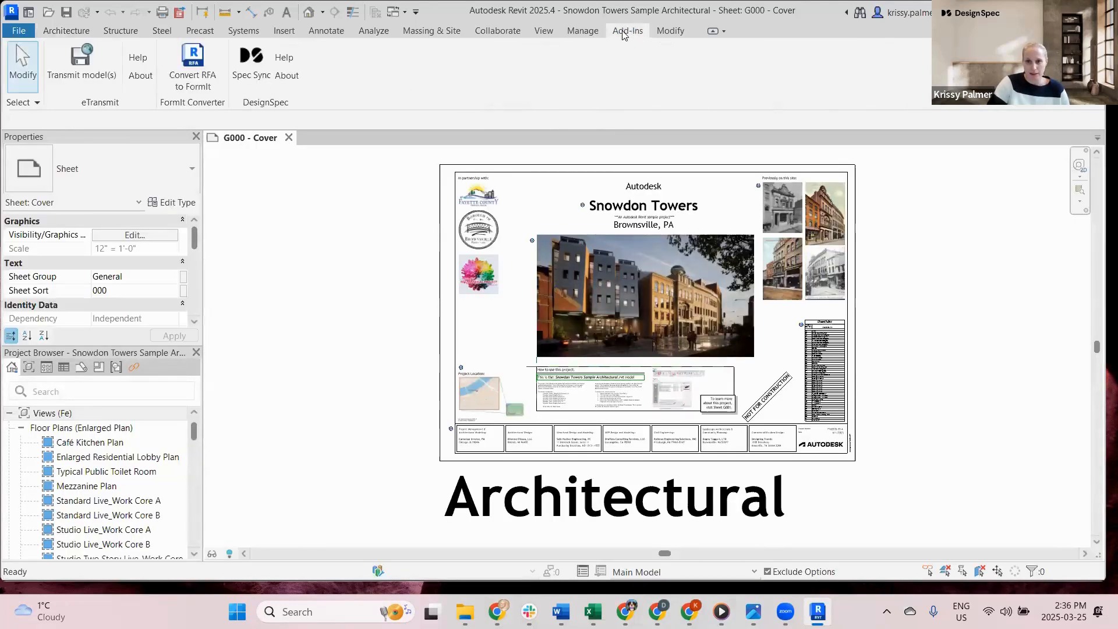
{"action": "left_click", "coordinate": [251, 63]}
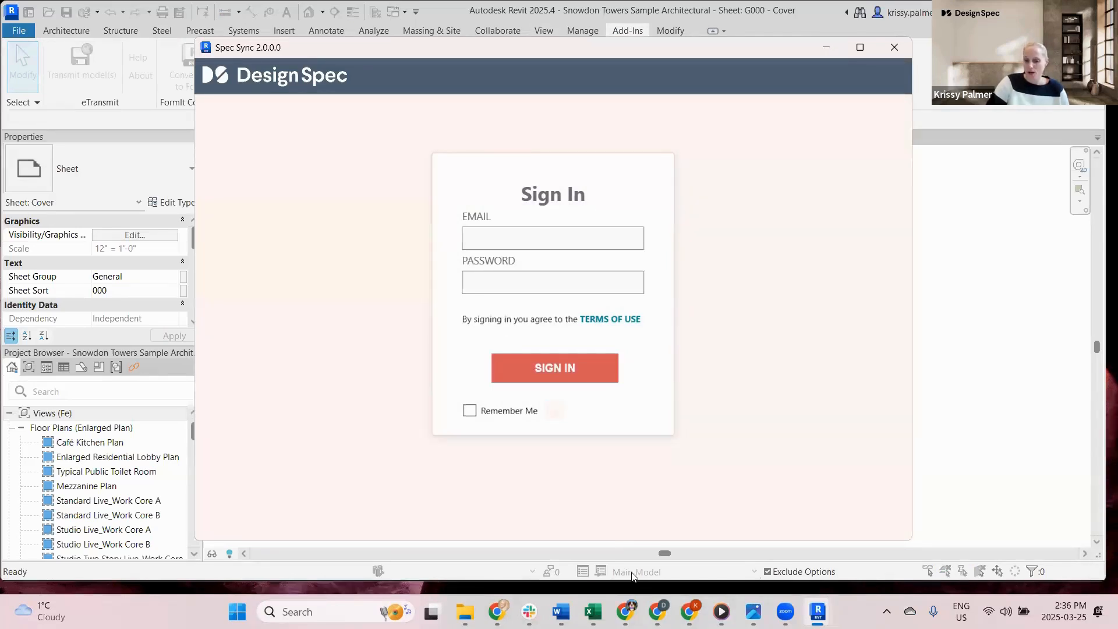
- Switch to the browser and play the "DesignSpec - Revit Add-In" YouTube video in full screen
{"action": "mouse_move", "coordinate": [626, 611]}
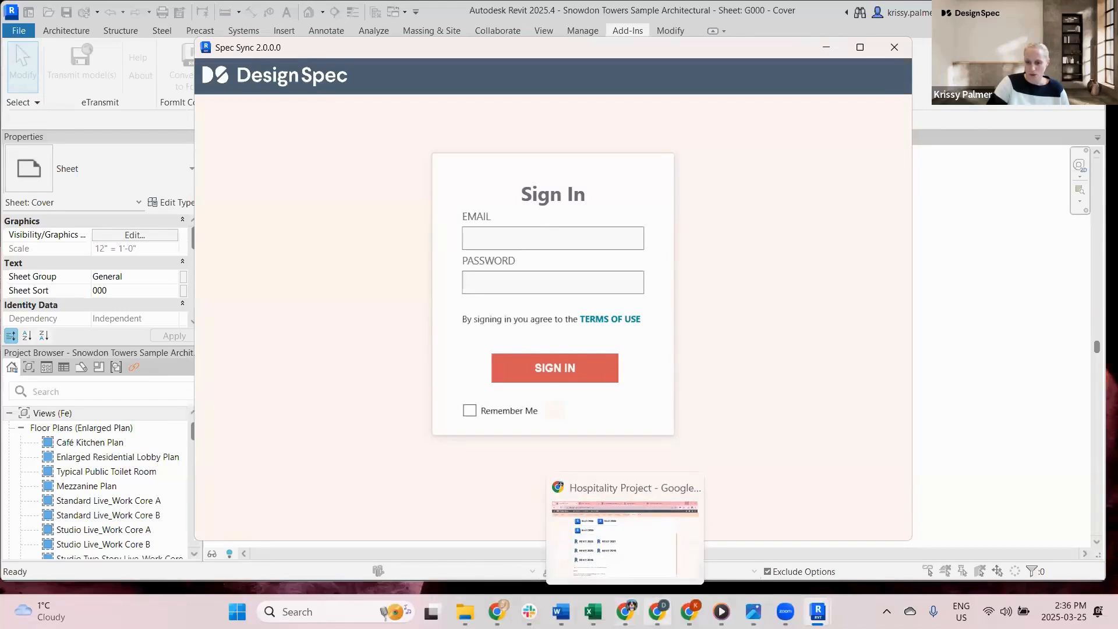
{"action": "mouse_move", "coordinate": [721, 612]}
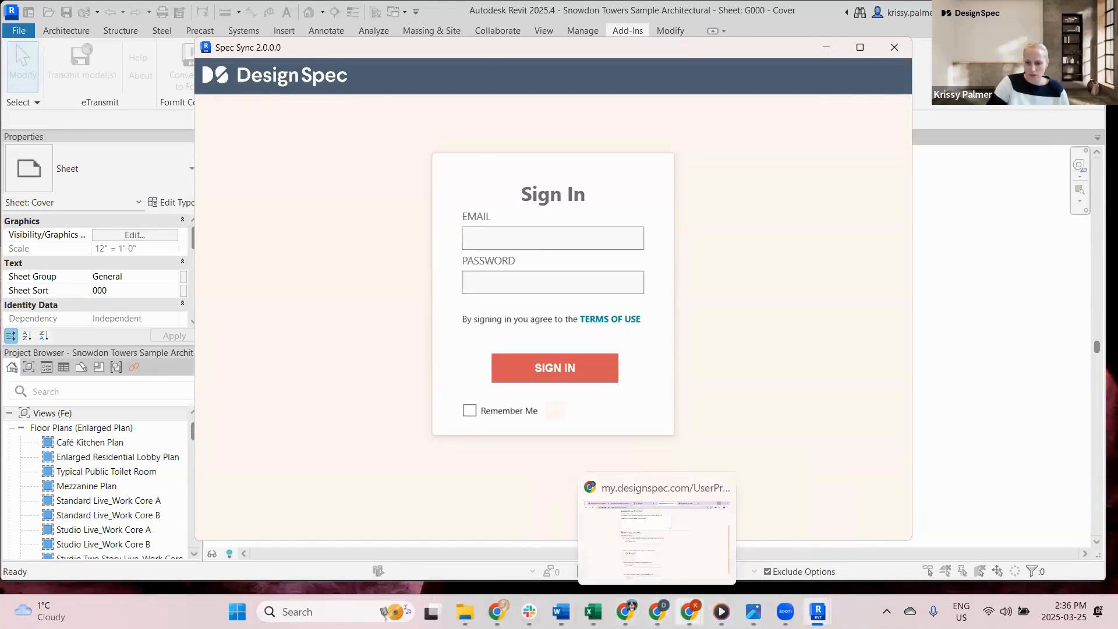
{"action": "left_click", "coordinate": [626, 612]}
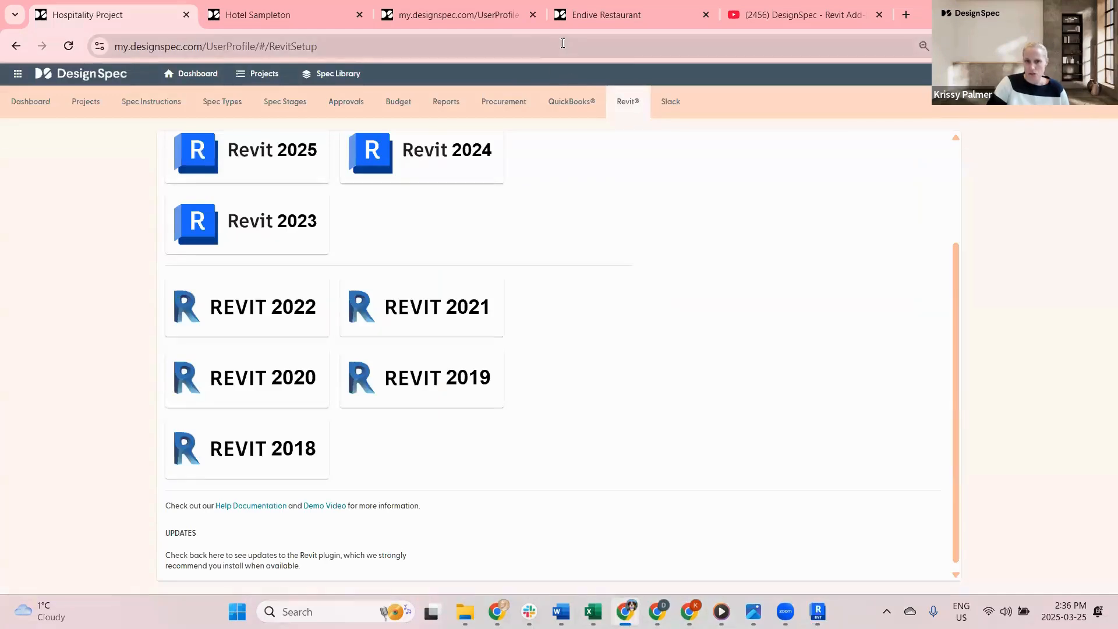
{"action": "left_click", "coordinate": [759, 18]}
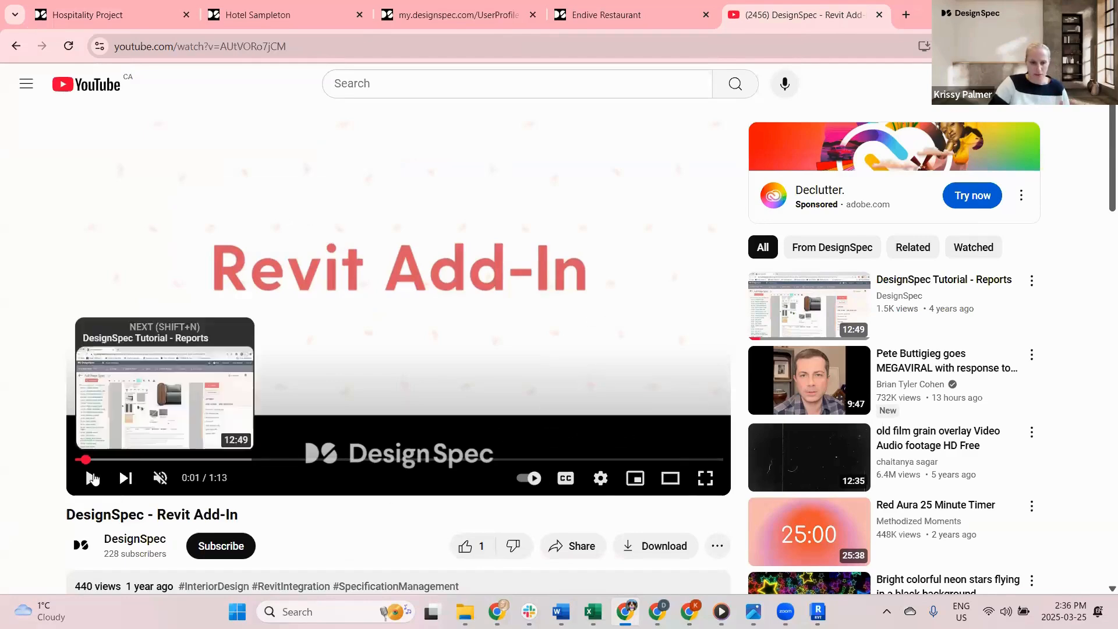
{"action": "left_click", "coordinate": [92, 477]}
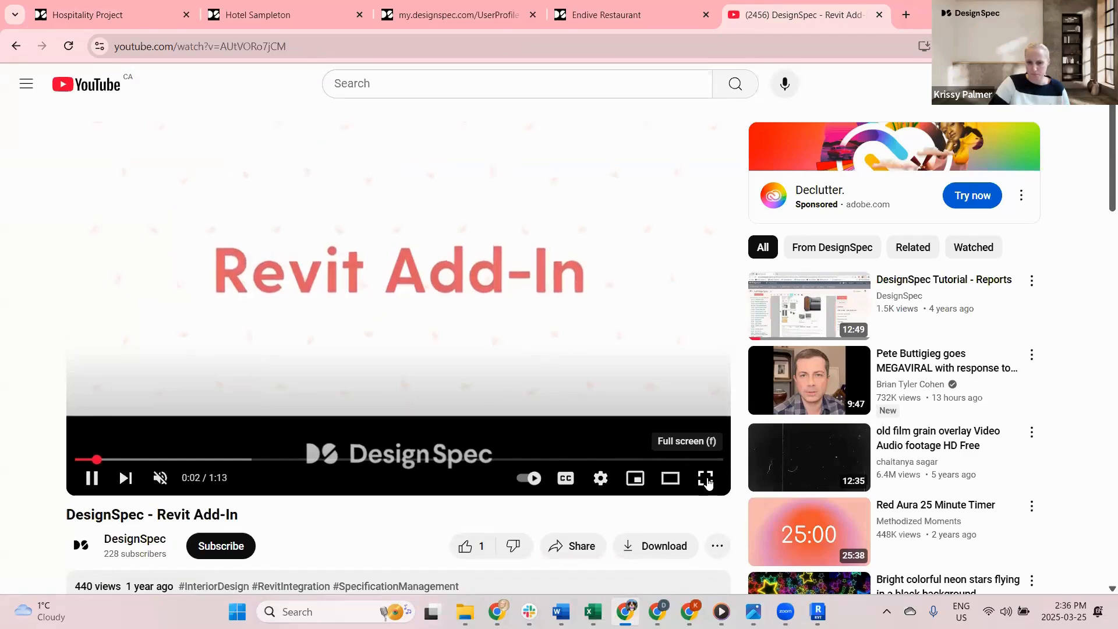
{"action": "left_click", "coordinate": [706, 478]}
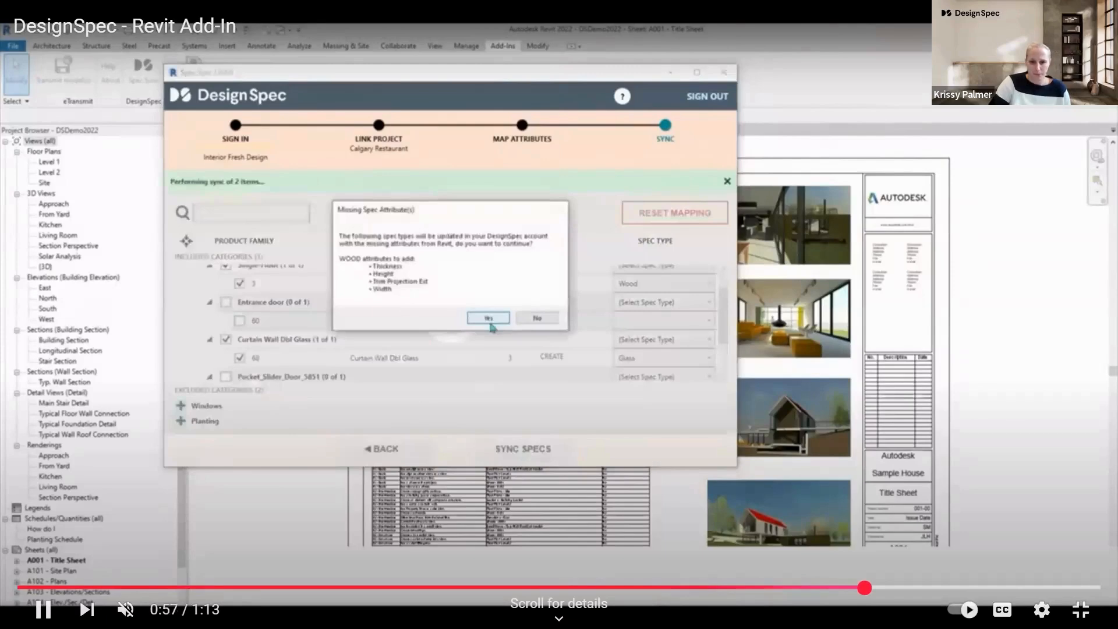
- Pause the Revit Add-In video at 0:58 and exit full screen
{"action": "left_click", "coordinate": [44, 609]}
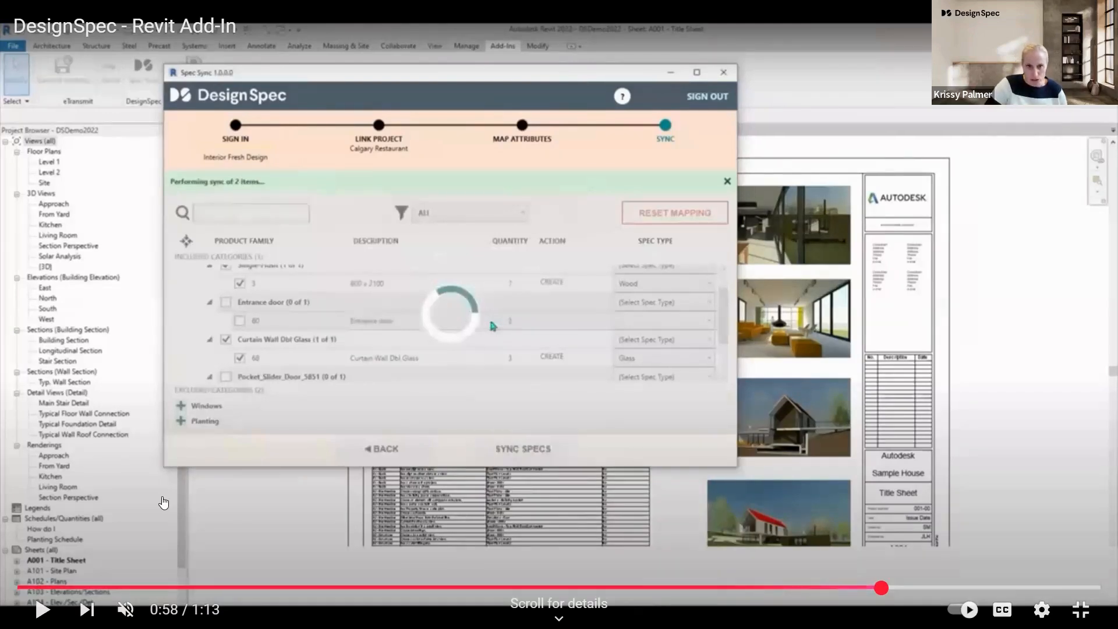
{"action": "scroll", "coordinate": [163, 502], "scroll_direction": "down", "scroll_amount": 3}
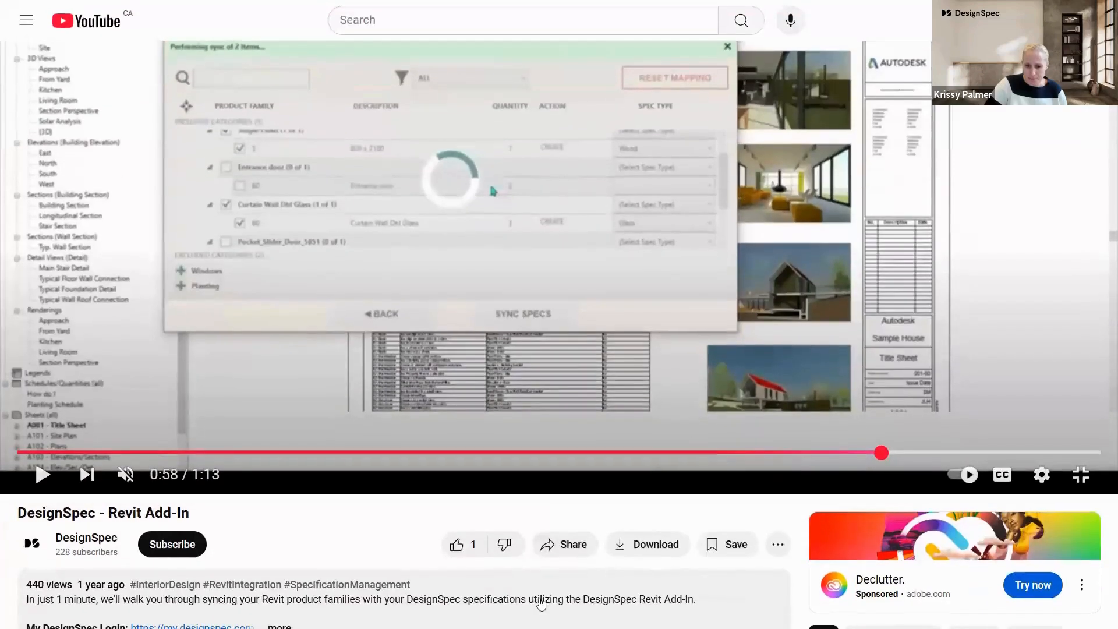
{"action": "left_click", "coordinate": [552, 54]}
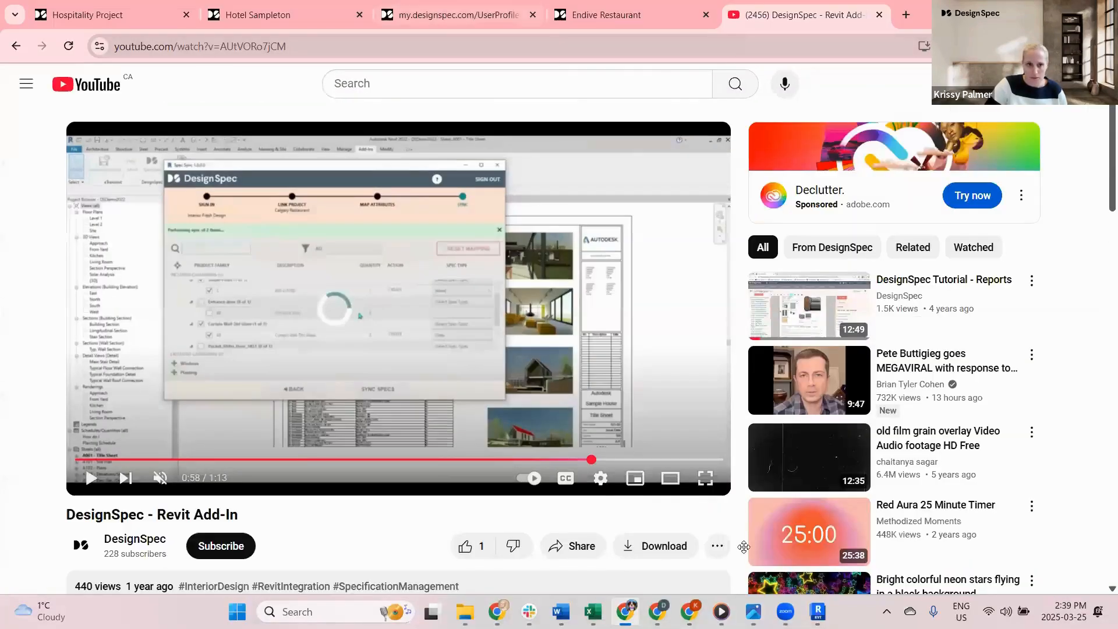
- Open the Walkerton Residence project's specs in DesignSpec and select the AC-03 Pillow in Primary Bedroom spec
{"action": "left_click", "coordinate": [273, 15]}
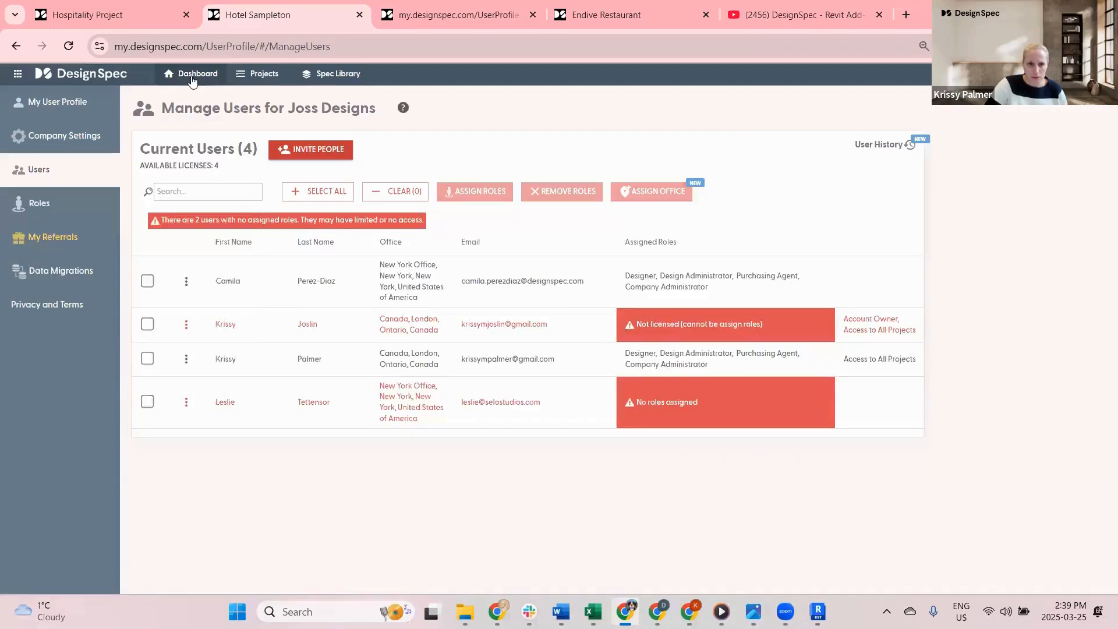
{"action": "left_click", "coordinate": [110, 11]}
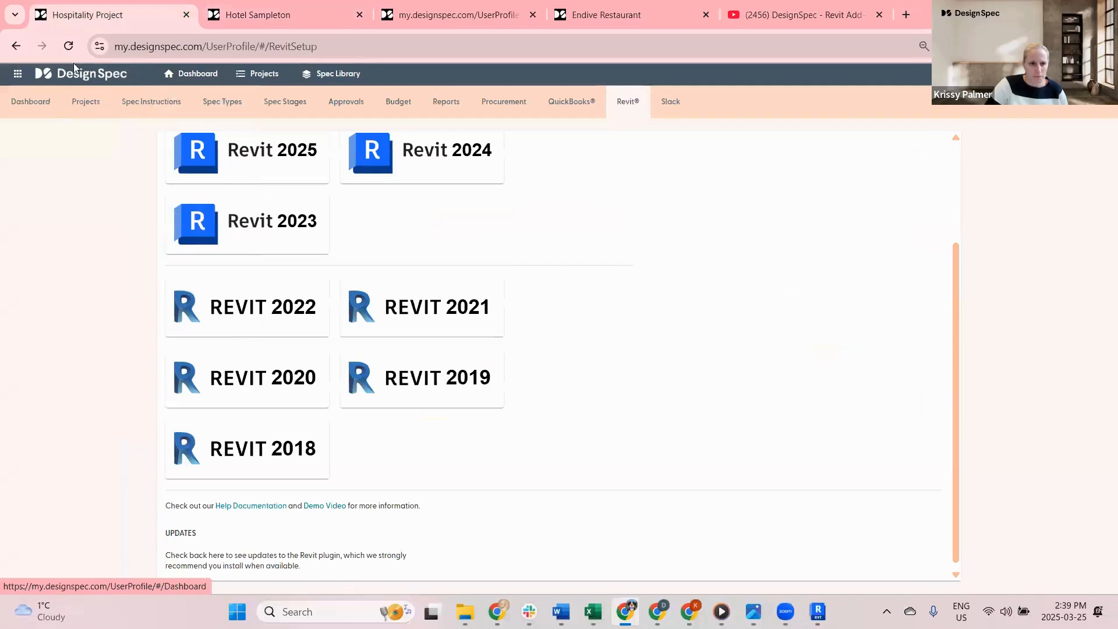
{"action": "left_click", "coordinate": [91, 102]}
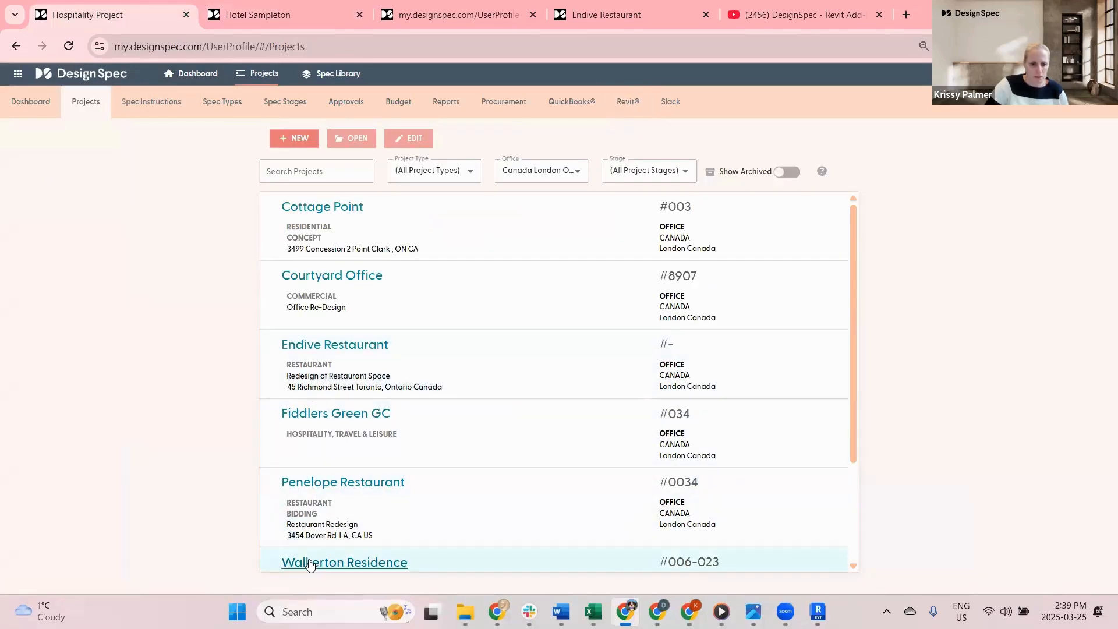
{"action": "left_click", "coordinate": [309, 563]}
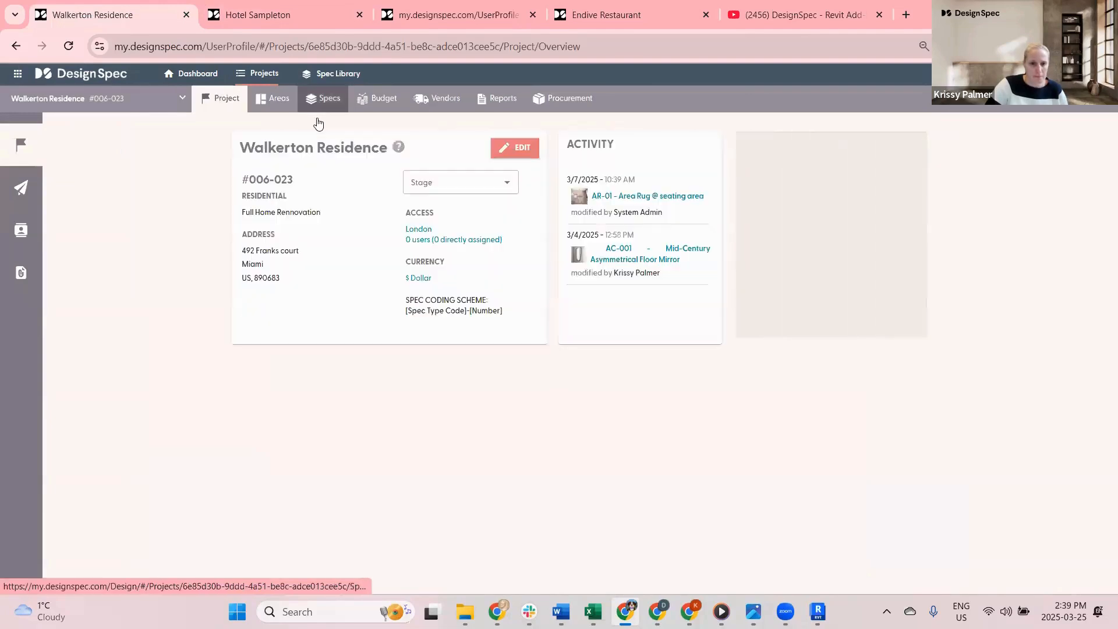
{"action": "left_click", "coordinate": [325, 99]}
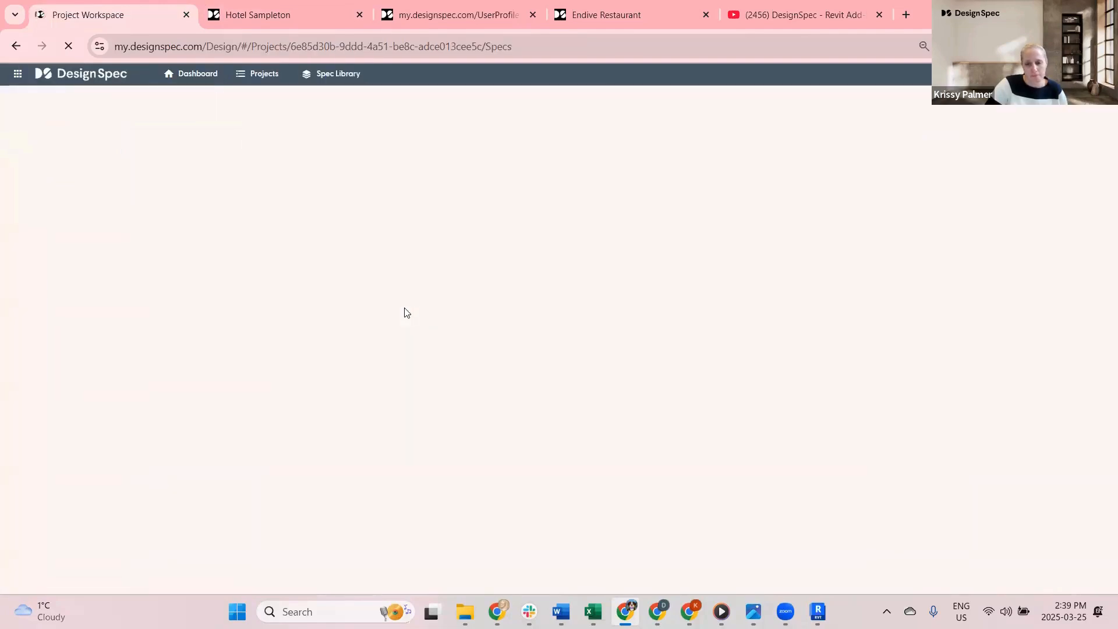
{"action": "left_click", "coordinate": [273, 256]}
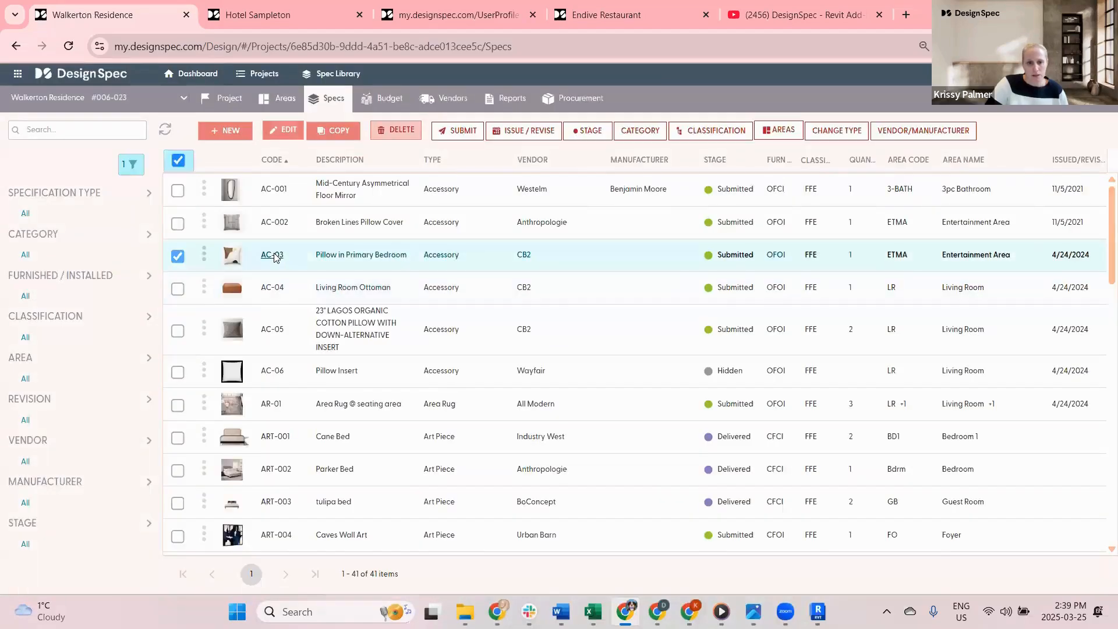
- Review the AC-03 pillow spec down to its areas and quantities, and play the screen-share recording in Media Player
{"action": "scroll", "coordinate": [722, 326], "scroll_direction": "down", "scroll_amount": 12}
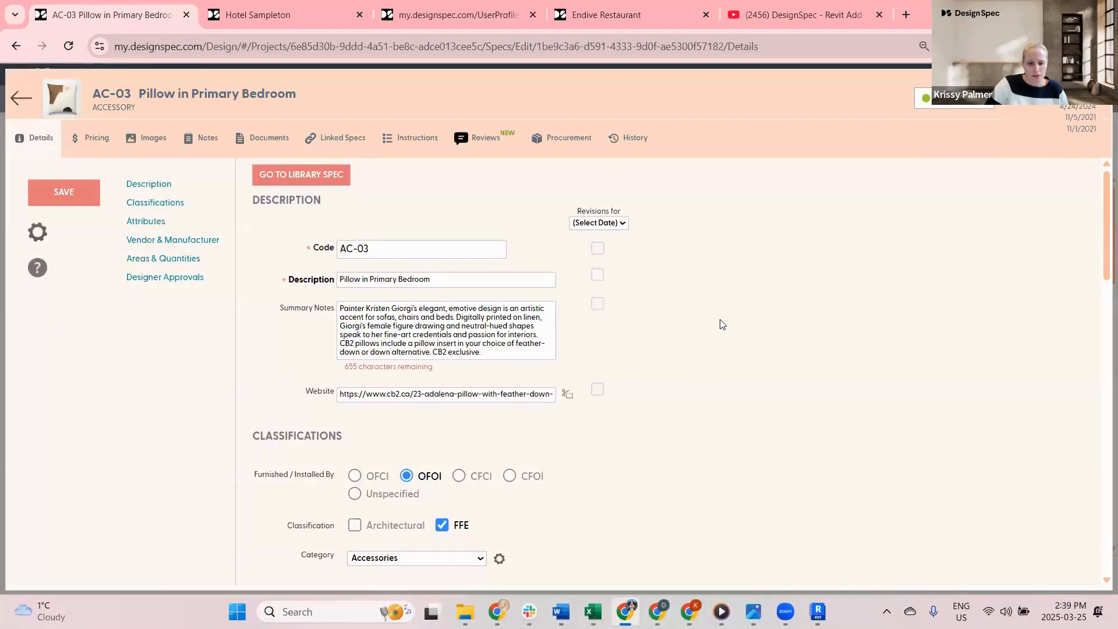
{"action": "scroll", "coordinate": [444, 220], "scroll_direction": "down", "scroll_amount": 4}
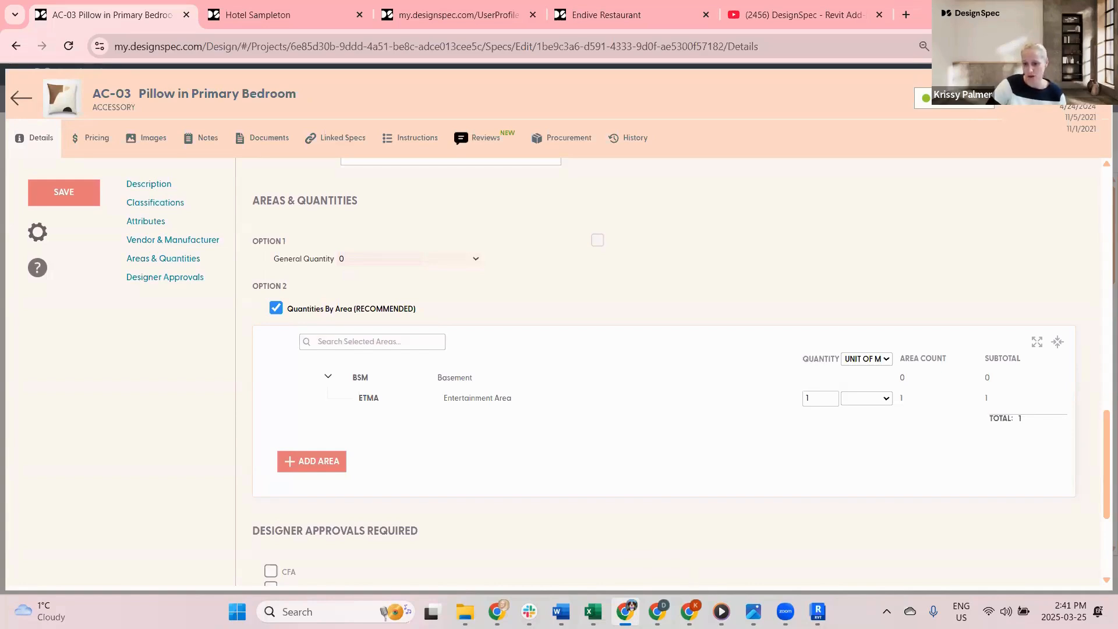
{"action": "left_click", "coordinate": [721, 611]}
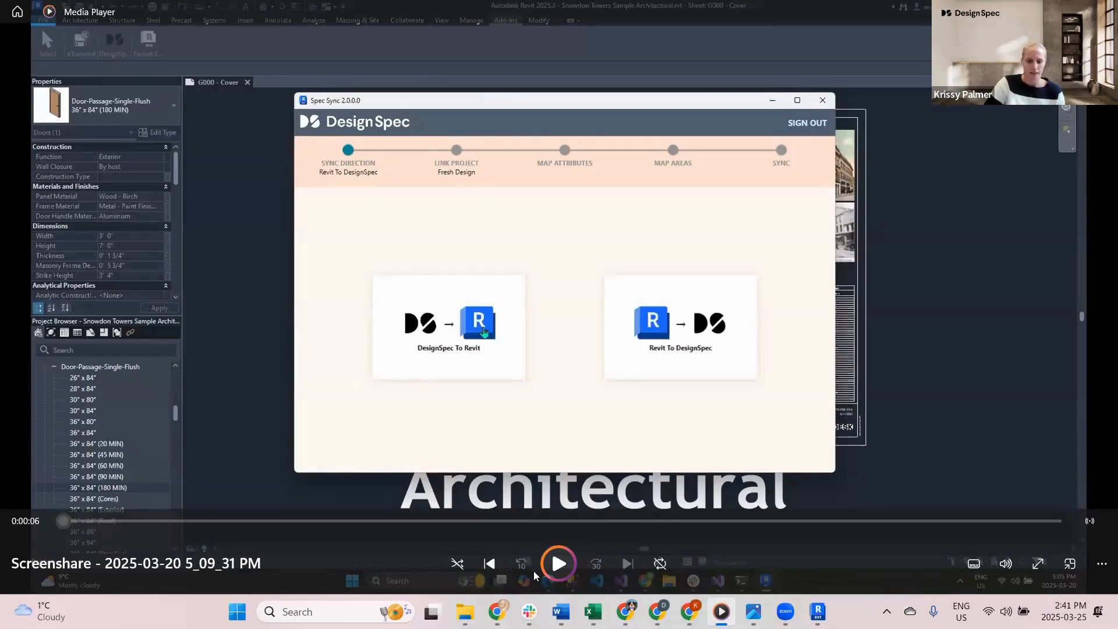
{"action": "left_click", "coordinate": [557, 566]}
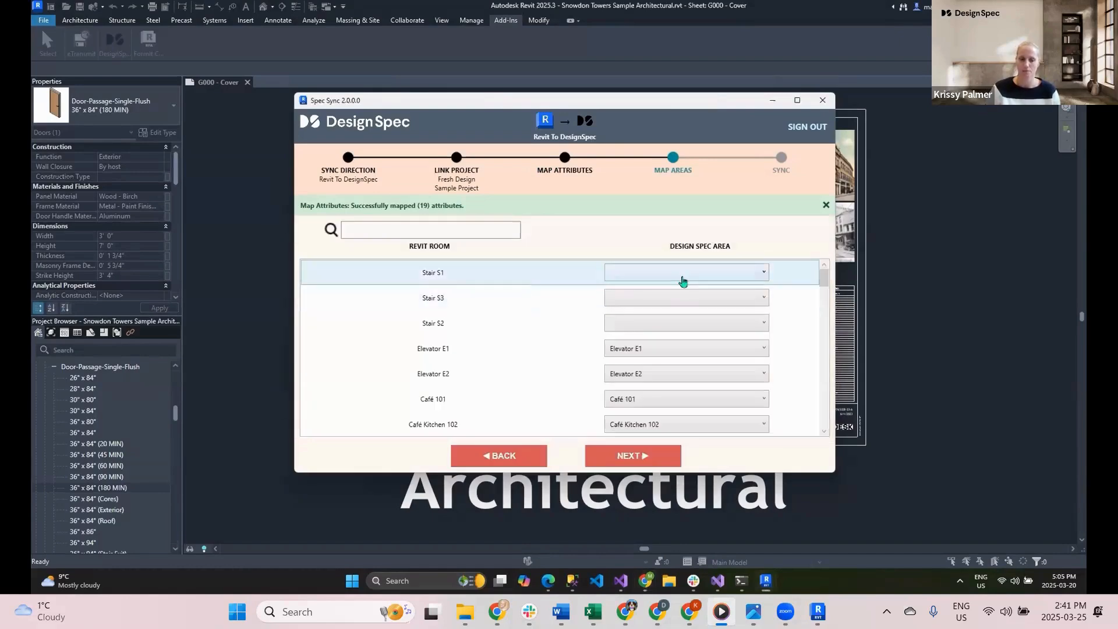
- Map the Revit rooms Stair S1, Stair S3 and Stair S2 to newly created DesignSpec areas with (Create Area)
{"action": "left_click", "coordinate": [683, 279]}
{"action": "left_click", "coordinate": [670, 299]}
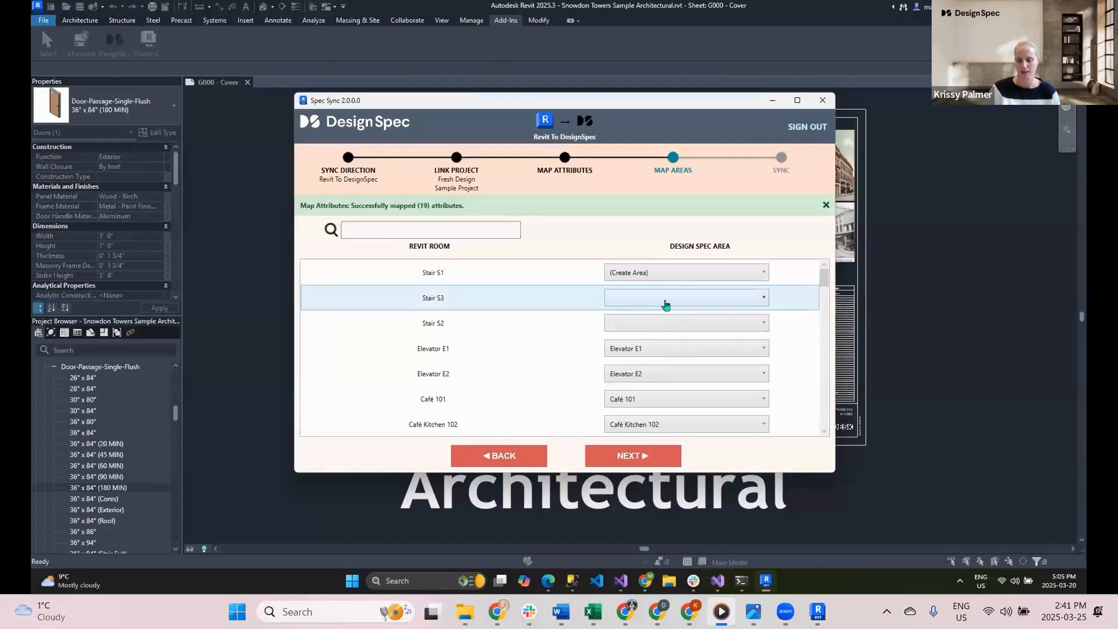
{"action": "left_click", "coordinate": [665, 298]}
{"action": "left_click", "coordinate": [650, 323]}
{"action": "left_click", "coordinate": [651, 323]}
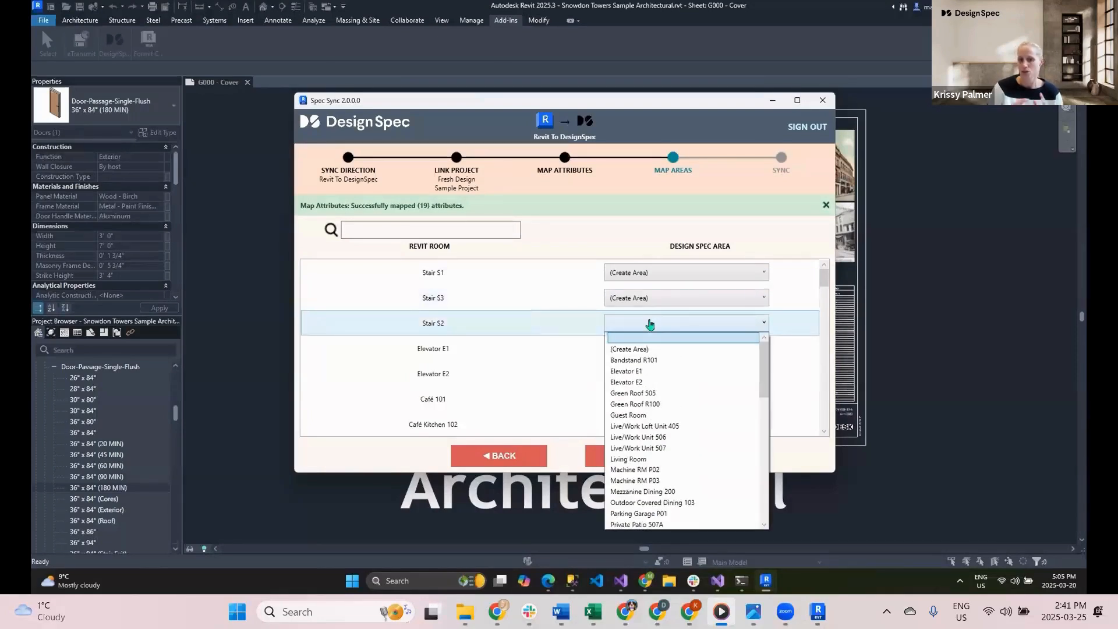
{"action": "left_click", "coordinate": [636, 348]}
- Map Utility 107 to a new sub-area under Main Building with (Create Sub Area), and save the area mapping
{"action": "scroll", "coordinate": [643, 349], "scroll_direction": "down", "scroll_amount": 10}
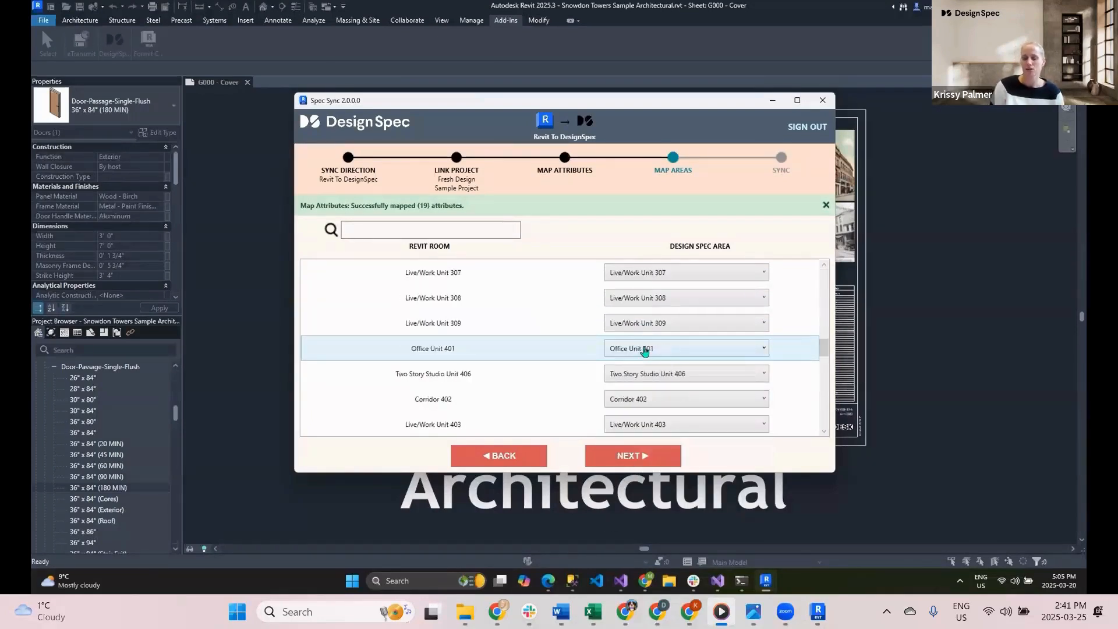
{"action": "scroll", "coordinate": [644, 349], "scroll_direction": "down", "scroll_amount": 3}
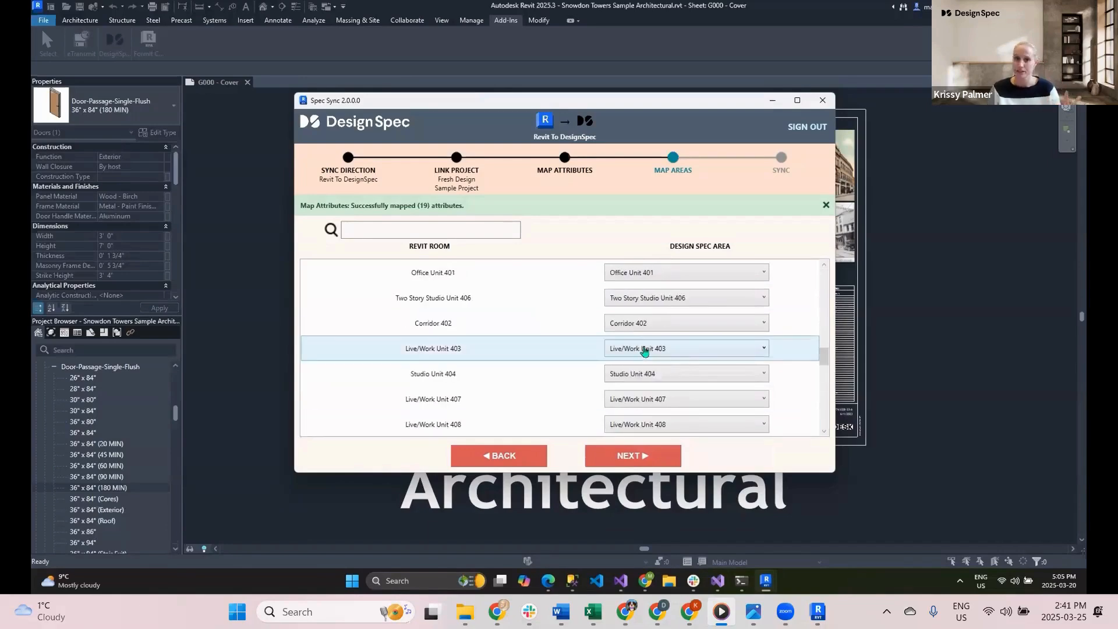
{"action": "scroll", "coordinate": [644, 349], "scroll_direction": "up", "scroll_amount": 10}
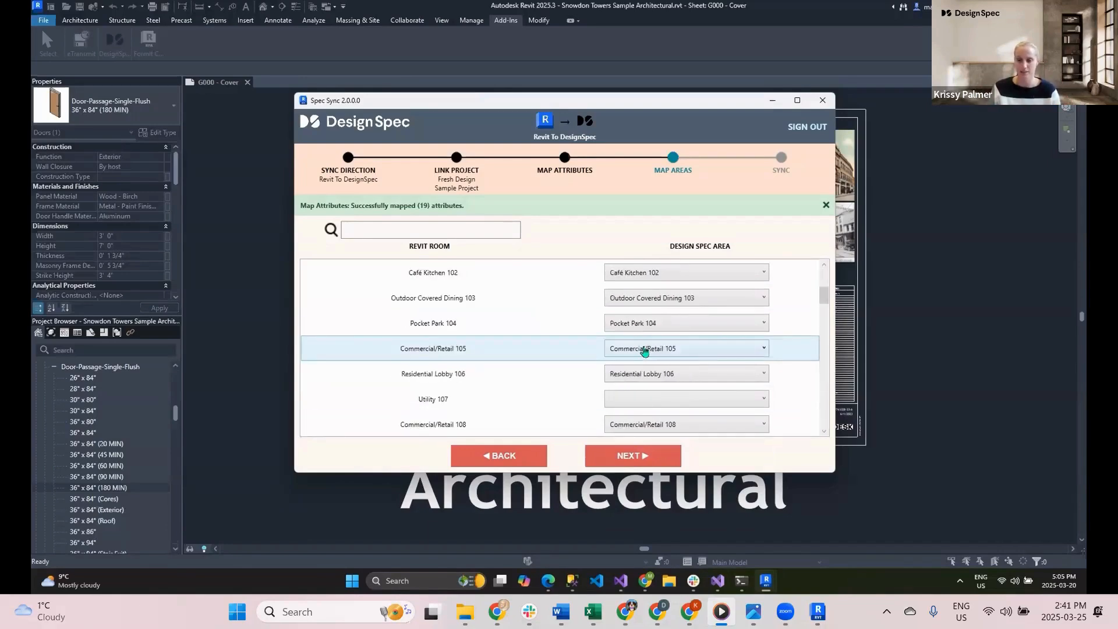
{"action": "left_click", "coordinate": [644, 400]}
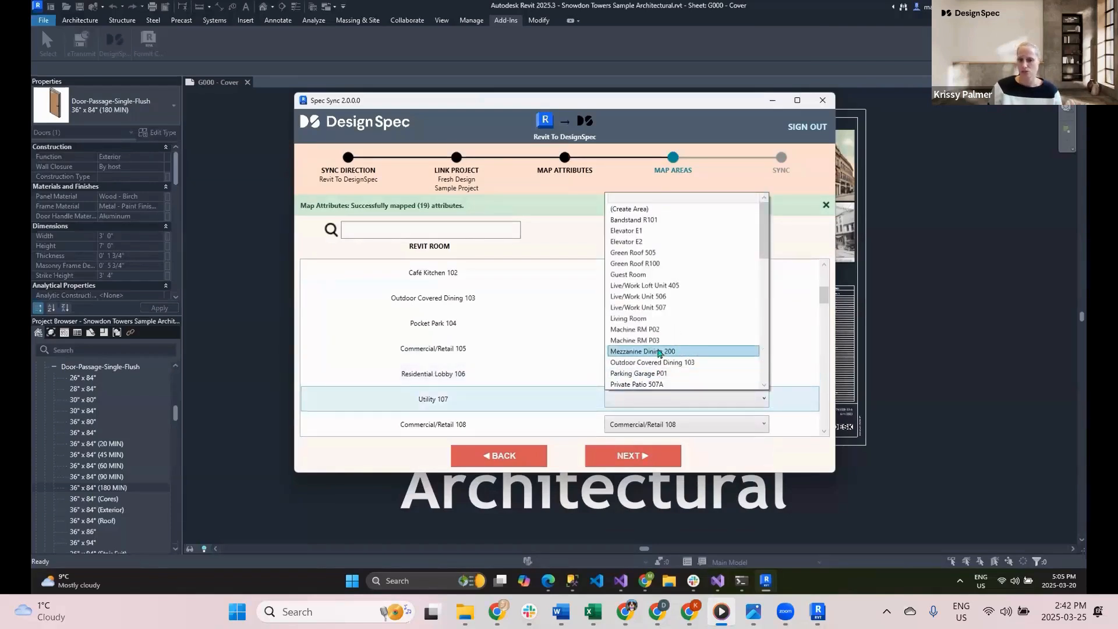
{"action": "scroll", "coordinate": [640, 349], "scroll_direction": "down", "scroll_amount": 4}
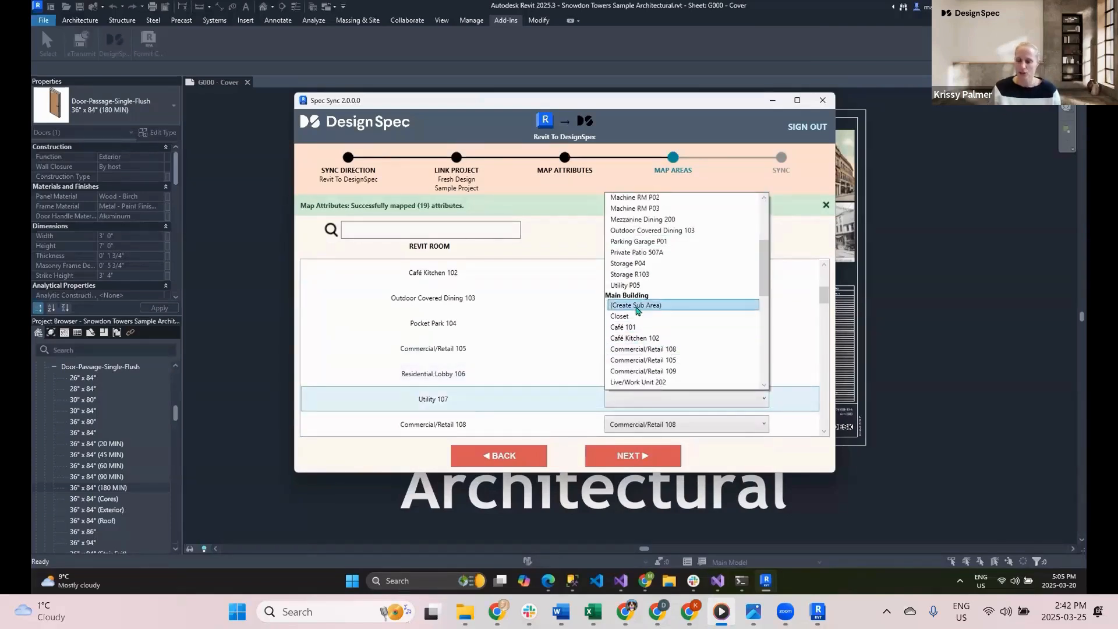
{"action": "left_click", "coordinate": [637, 306]}
{"action": "left_click", "coordinate": [640, 457]}
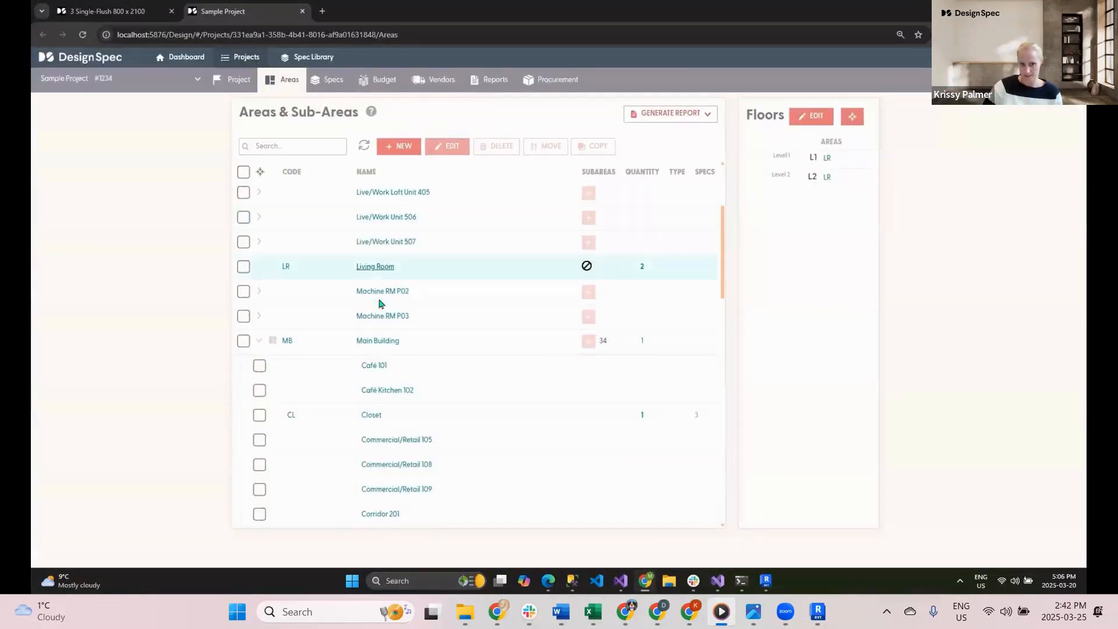
- Refresh the Sample Project areas list and expand Main Building to check its sub-areas and the stair areas
{"action": "scroll", "coordinate": [378, 303], "scroll_direction": "down", "scroll_amount": 6}
{"action": "scroll", "coordinate": [384, 317], "scroll_direction": "down", "scroll_amount": 8}
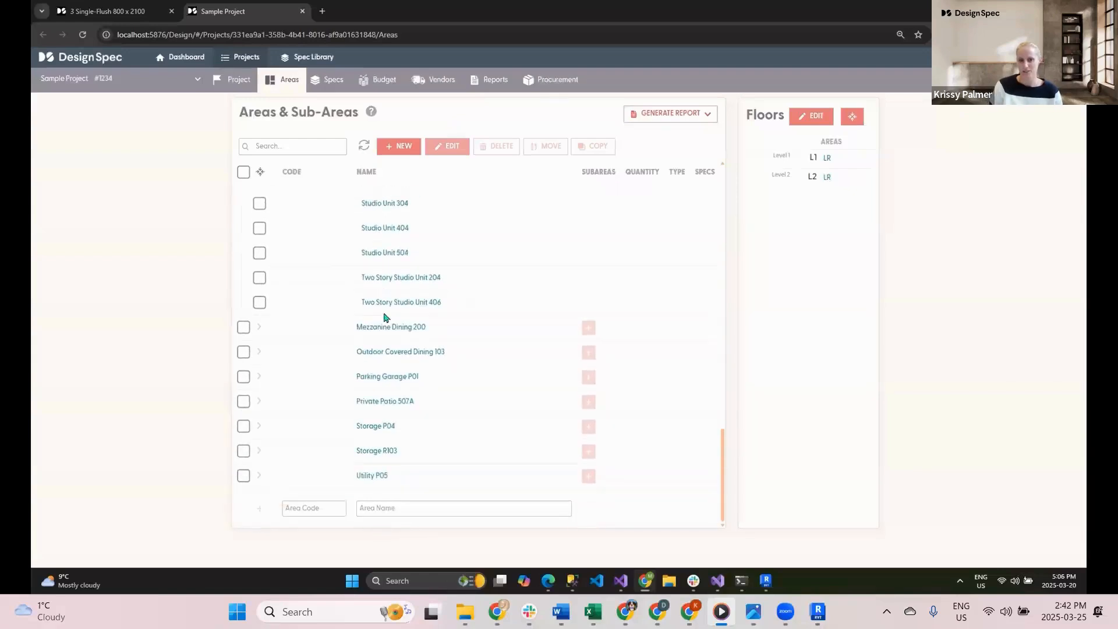
{"action": "left_click", "coordinate": [368, 154]}
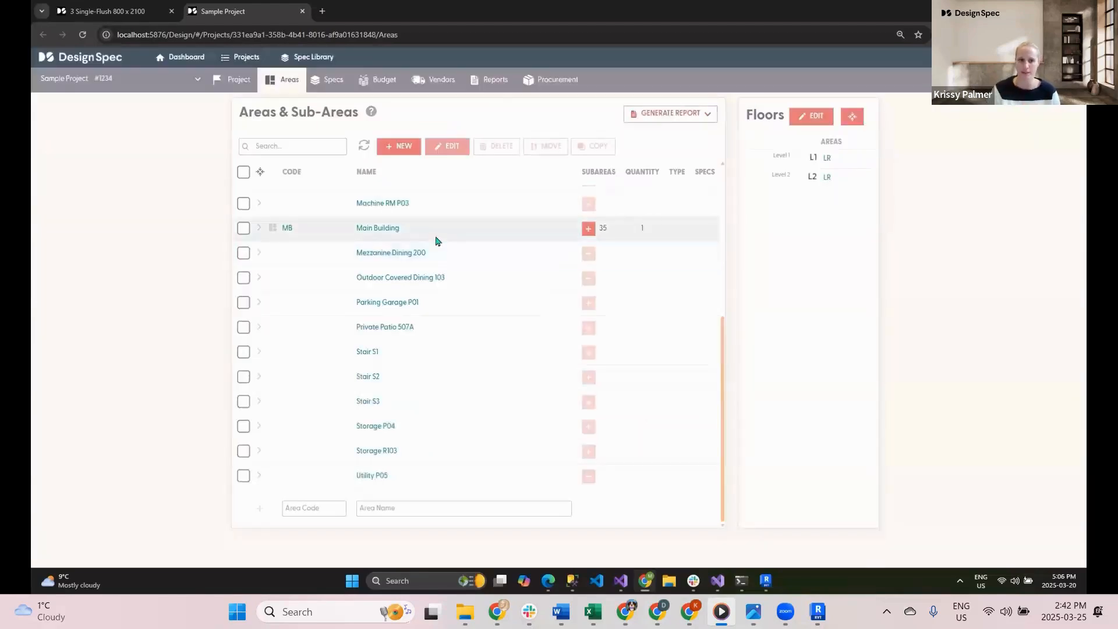
{"action": "left_click", "coordinate": [260, 231]}
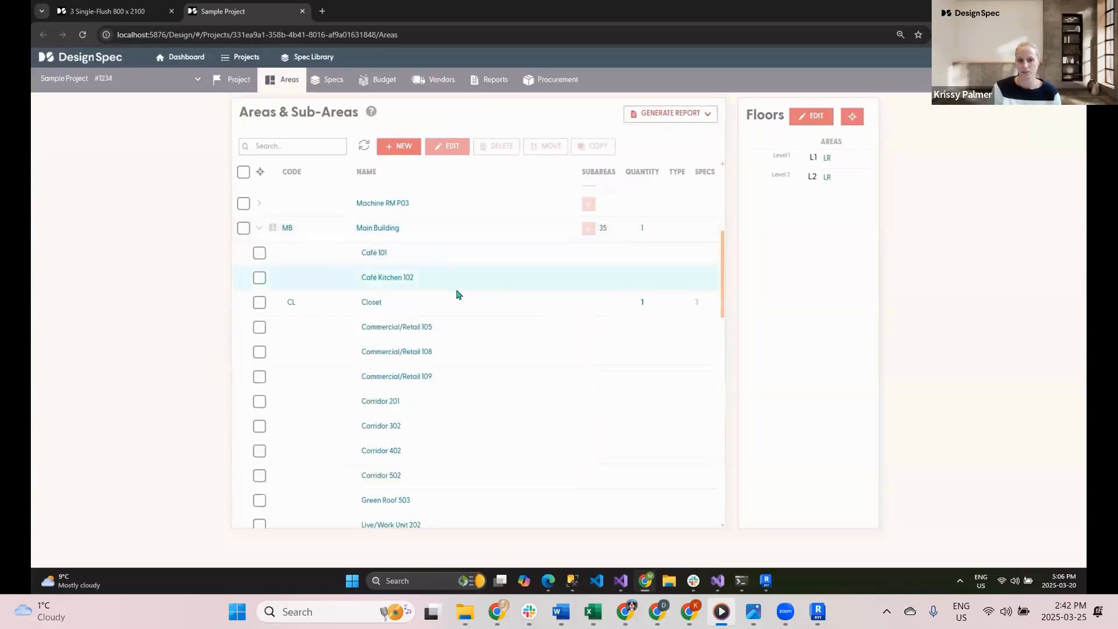
{"action": "scroll", "coordinate": [457, 292], "scroll_direction": "down", "scroll_amount": 8}
{"action": "scroll", "coordinate": [456, 293], "scroll_direction": "down", "scroll_amount": 3}
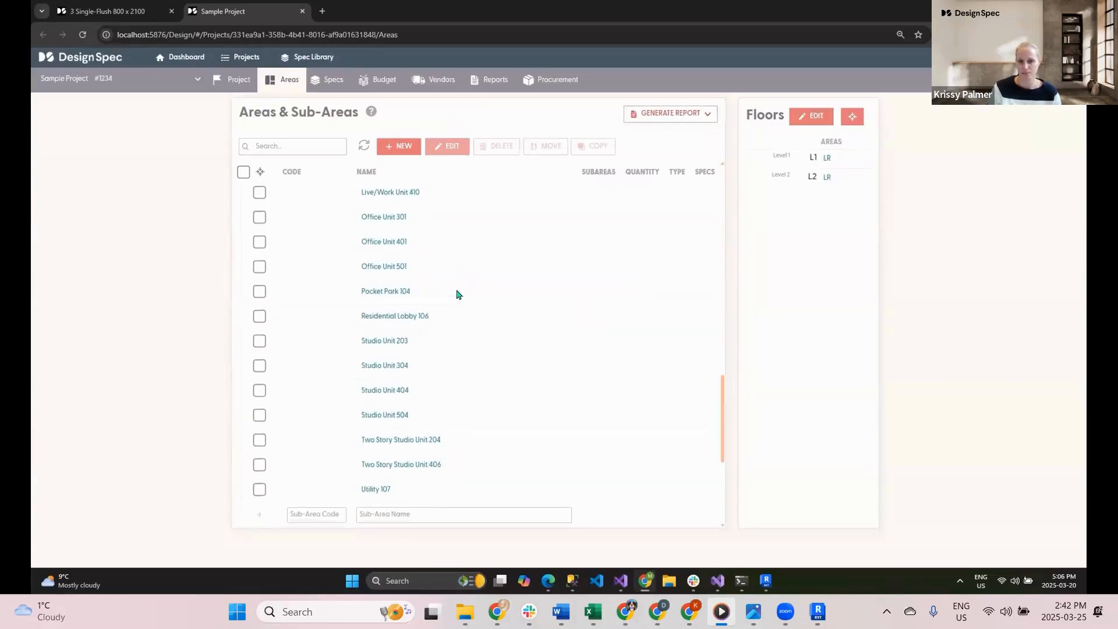
{"action": "scroll", "coordinate": [497, 409], "scroll_direction": "up", "scroll_amount": 3}
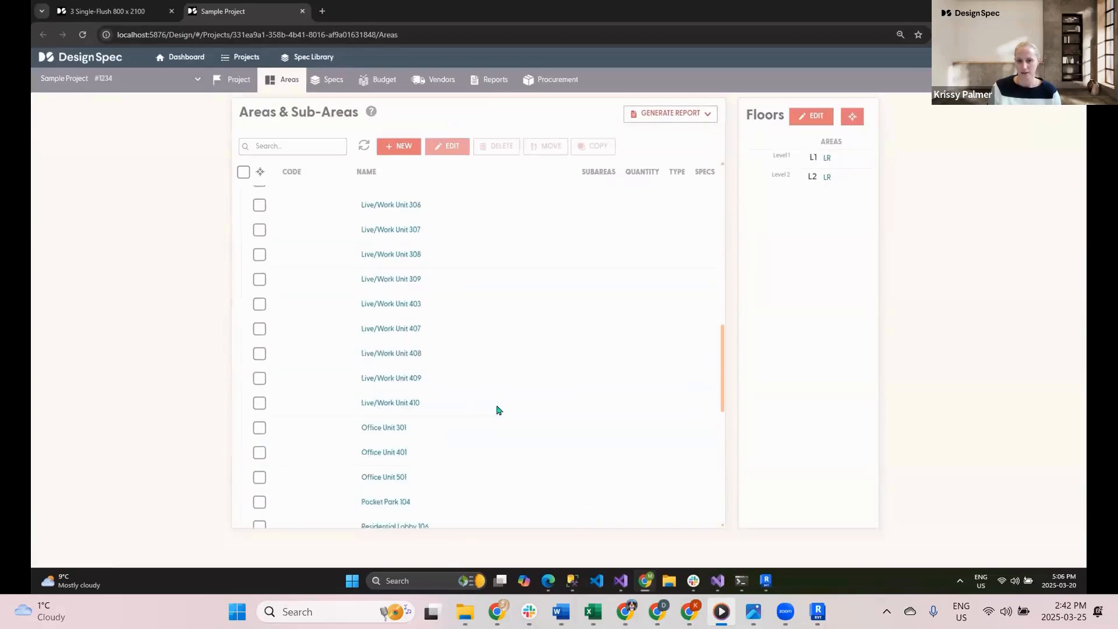
{"action": "scroll", "coordinate": [497, 409], "scroll_direction": "down", "scroll_amount": 6}
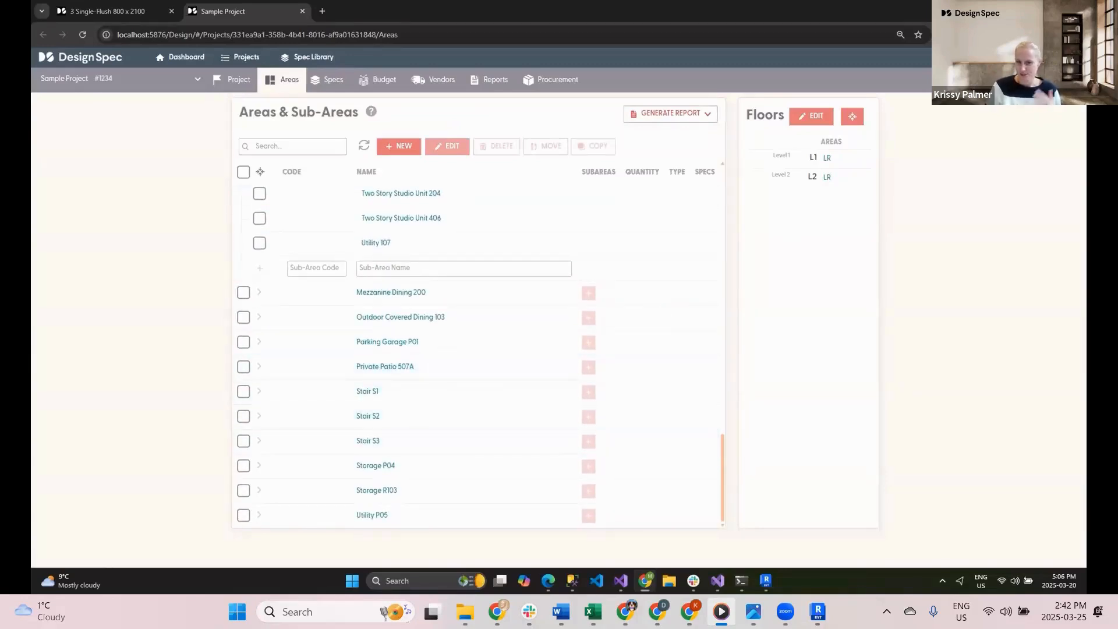
- Include the Doors category in Spec Sync, select door 77 (36" x 84", 180 MIN) with spec type Accessory, and sync it
{"action": "left_click", "coordinate": [1022, 10]}
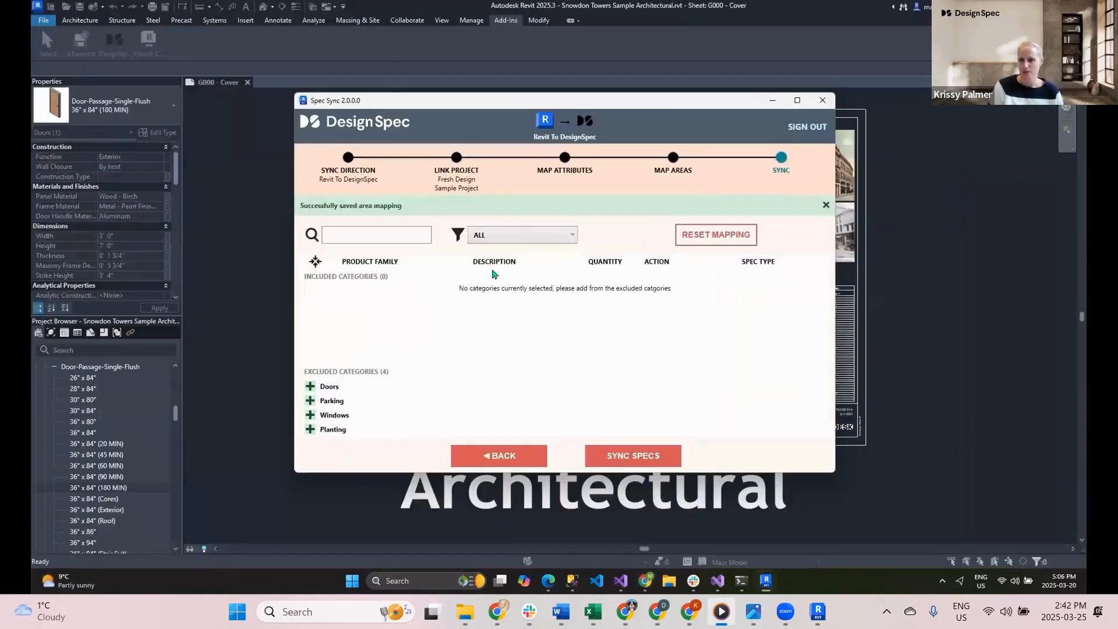
{"action": "left_click", "coordinate": [311, 386]}
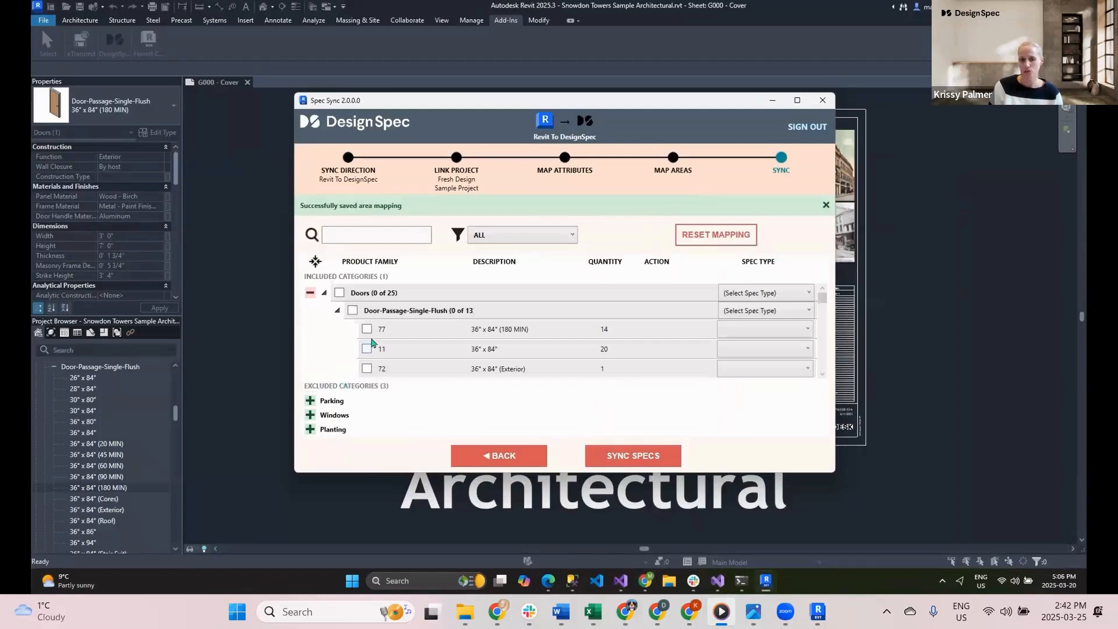
{"action": "left_click", "coordinate": [367, 329]}
{"action": "left_click", "coordinate": [788, 338]}
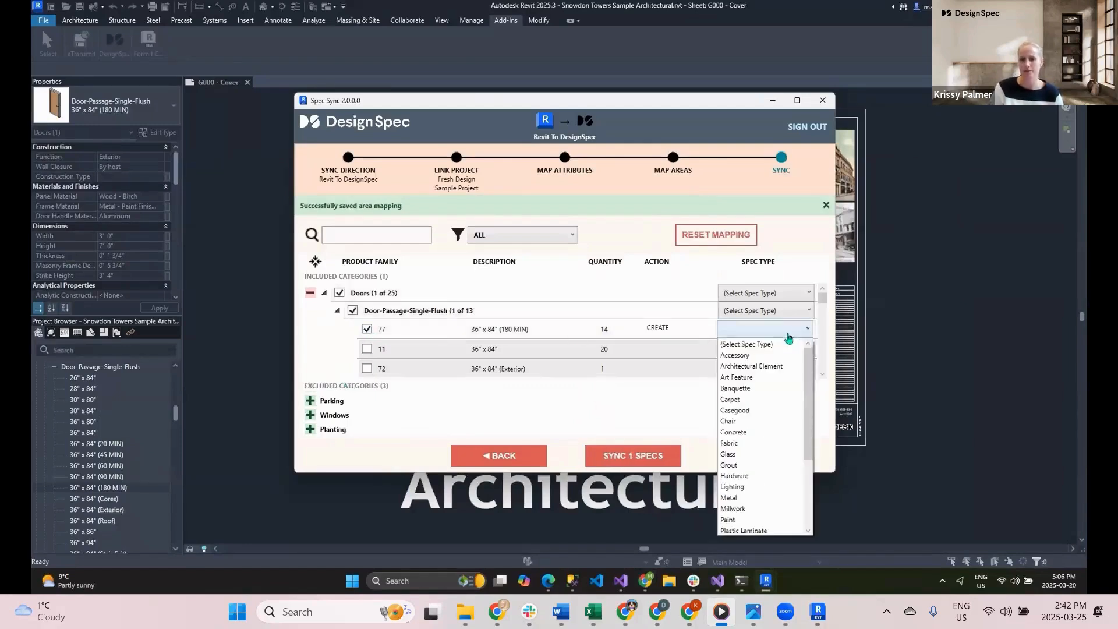
{"action": "left_click", "coordinate": [774, 360]}
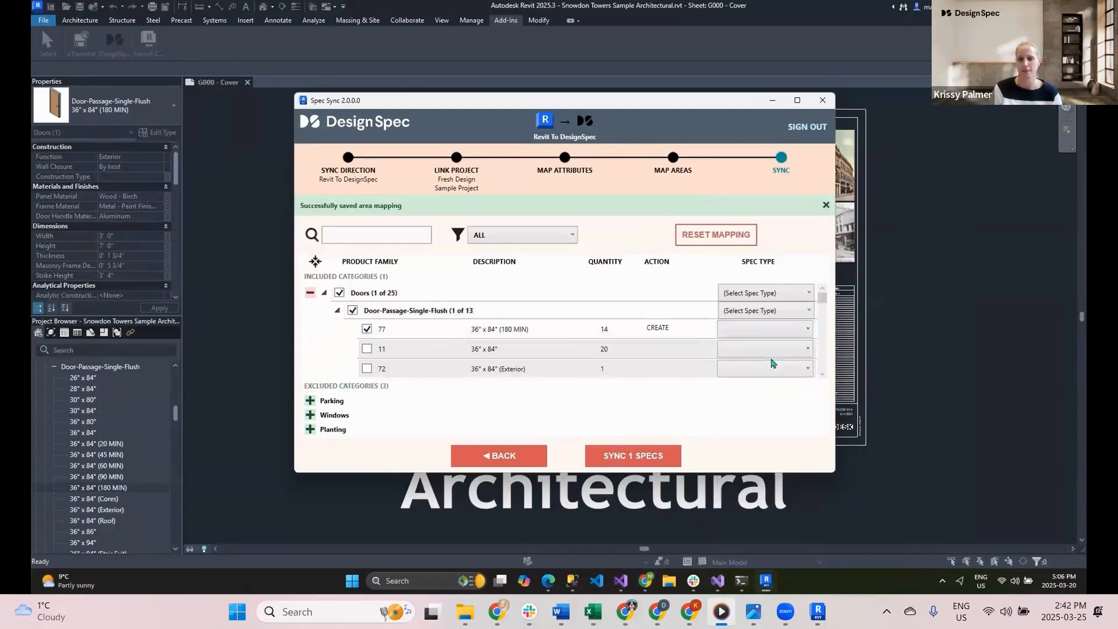
{"action": "left_click", "coordinate": [641, 457]}
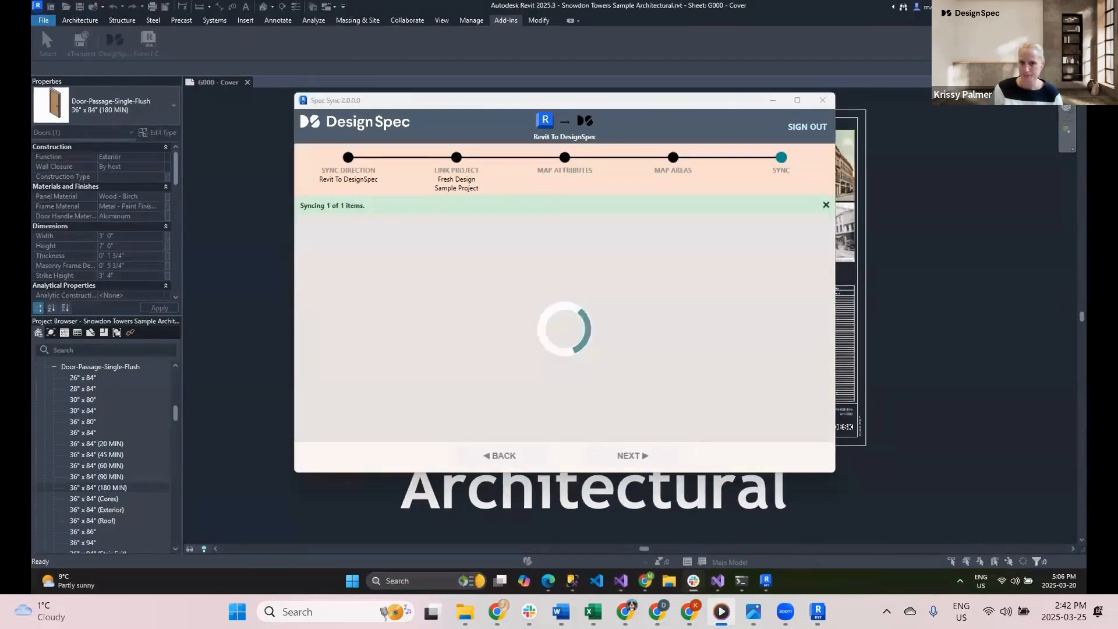
- Switch to the browser, refresh the Sample Project specs list, and open the 77 Door-Passage-Single-Flush 36" x 84" (180 MIN) spec
{"action": "left_click", "coordinate": [644, 581]}
{"action": "left_click_drag", "start_coordinate": [645, 7], "coordinate": [640, 7]}
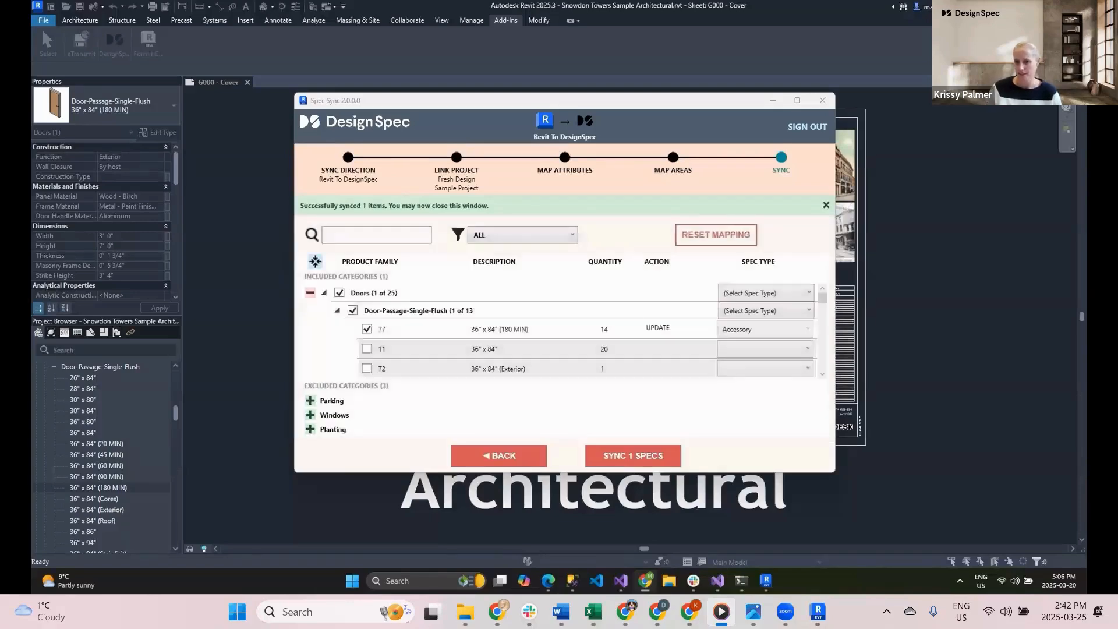
{"action": "left_click", "coordinate": [644, 581]}
{"action": "left_click_drag", "start_coordinate": [642, 86], "coordinate": [636, 4]}
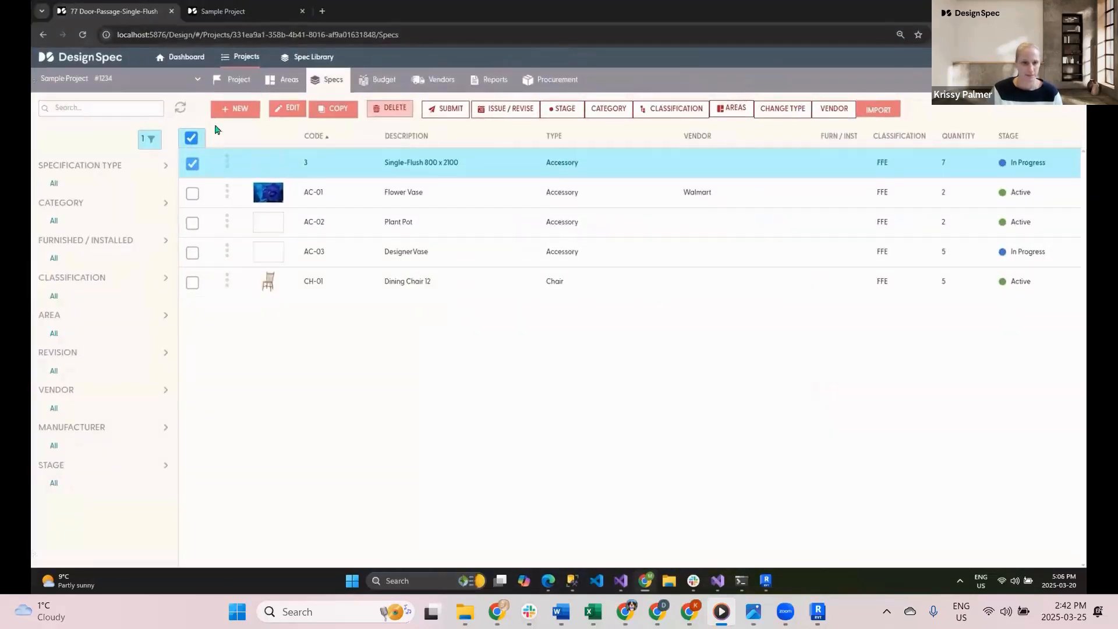
{"action": "left_click", "coordinate": [182, 112]}
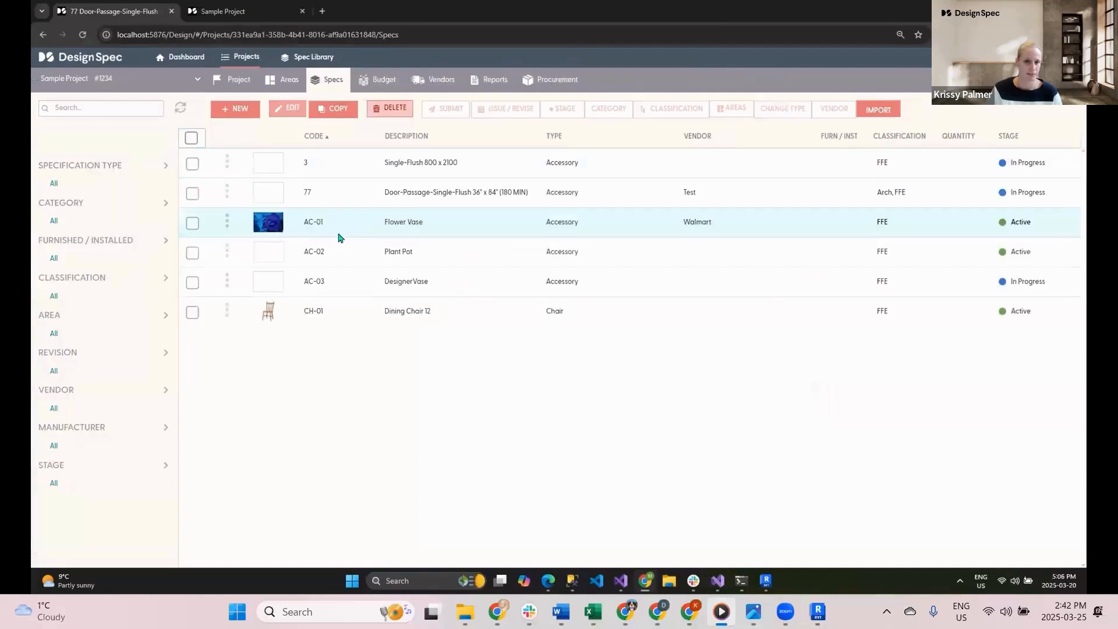
{"action": "left_click", "coordinate": [424, 198]}
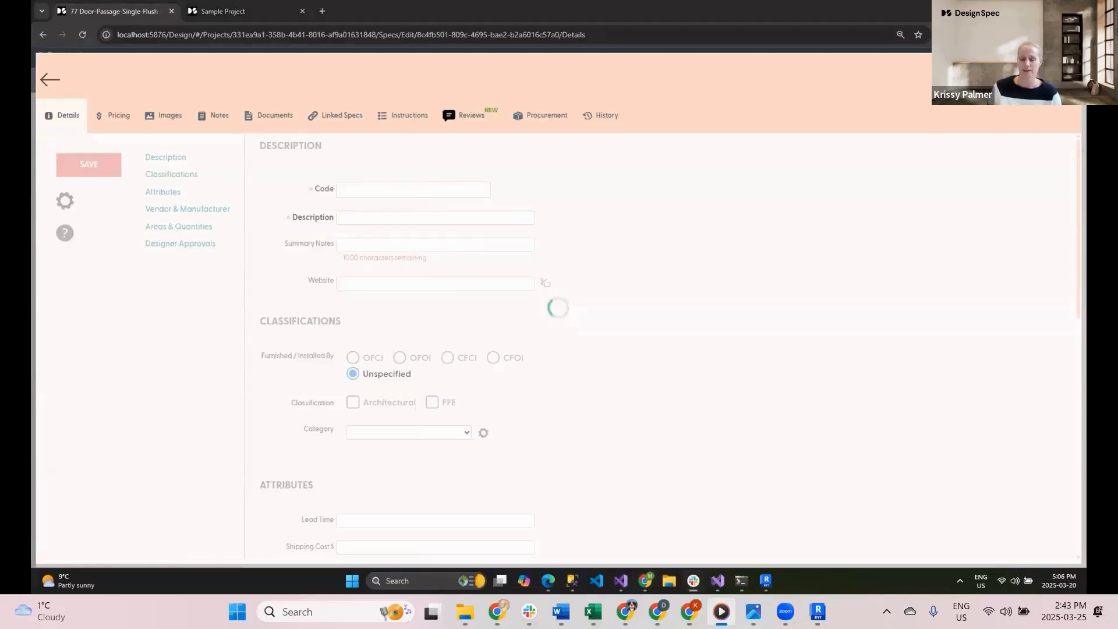
- Review the door spec's custom attributes and set Installation to "Testing Installation"
{"action": "scroll", "coordinate": [675, 287], "scroll_direction": "down", "scroll_amount": 5}
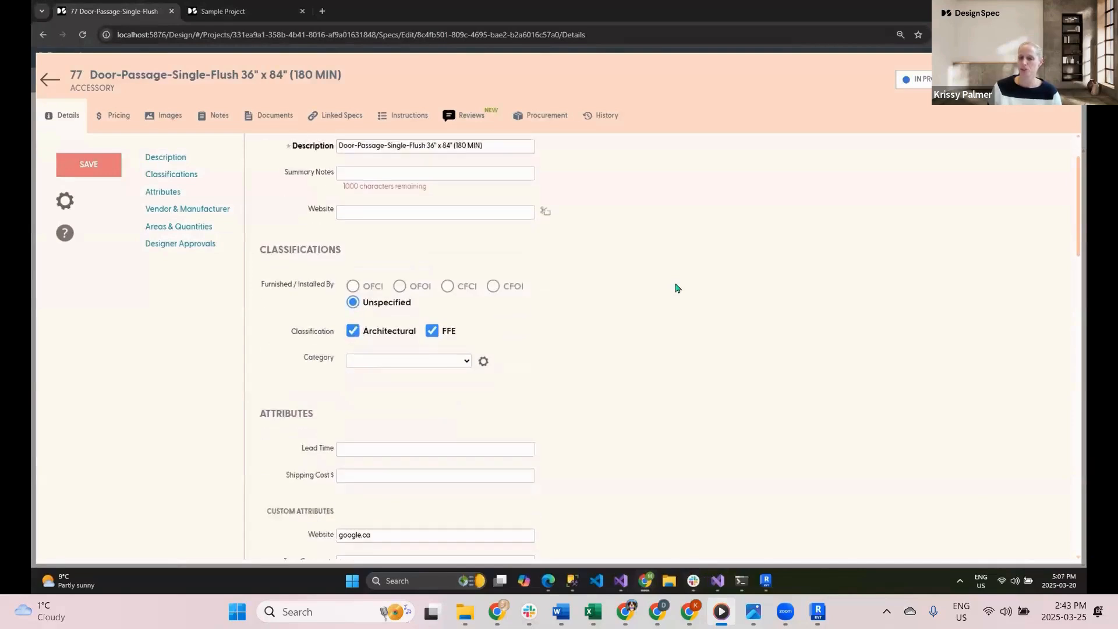
{"action": "scroll", "coordinate": [675, 287], "scroll_direction": "down", "scroll_amount": 2}
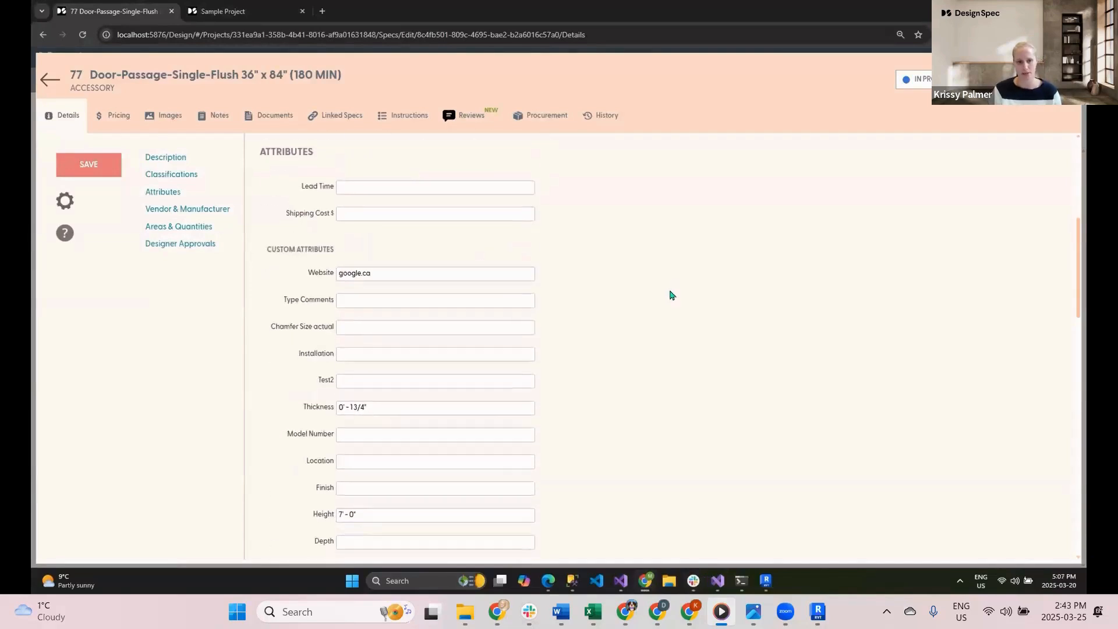
{"action": "scroll", "coordinate": [670, 295], "scroll_direction": "down", "scroll_amount": 1}
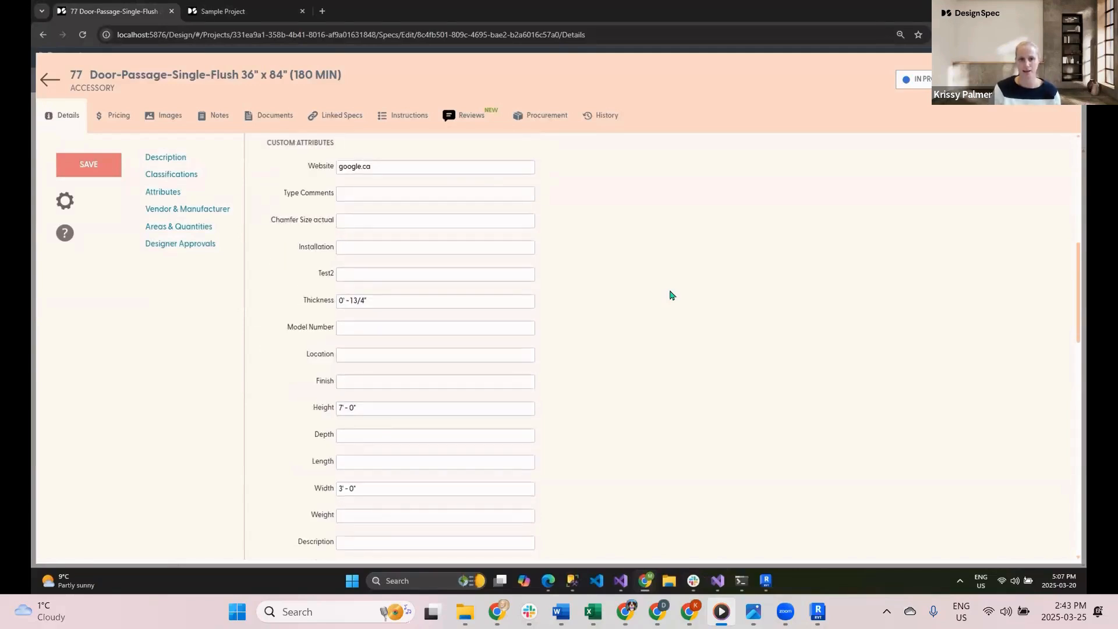
{"action": "scroll", "coordinate": [670, 296], "scroll_direction": "down", "scroll_amount": 1}
{"action": "scroll", "coordinate": [670, 295], "scroll_direction": "down", "scroll_amount": 2}
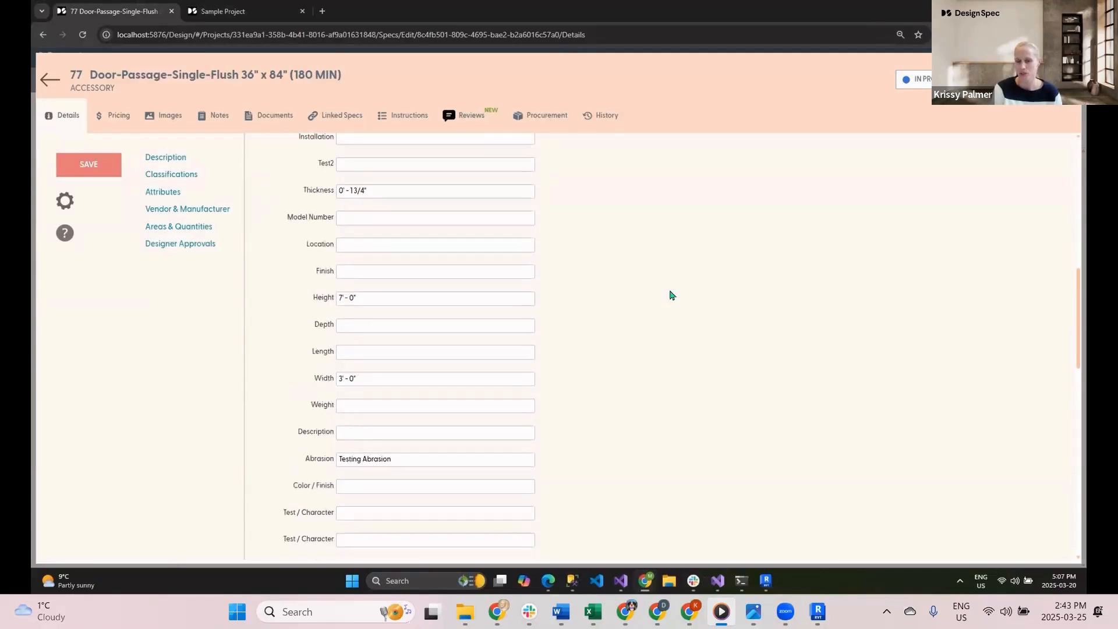
{"action": "scroll", "coordinate": [670, 295], "scroll_direction": "up", "scroll_amount": 2}
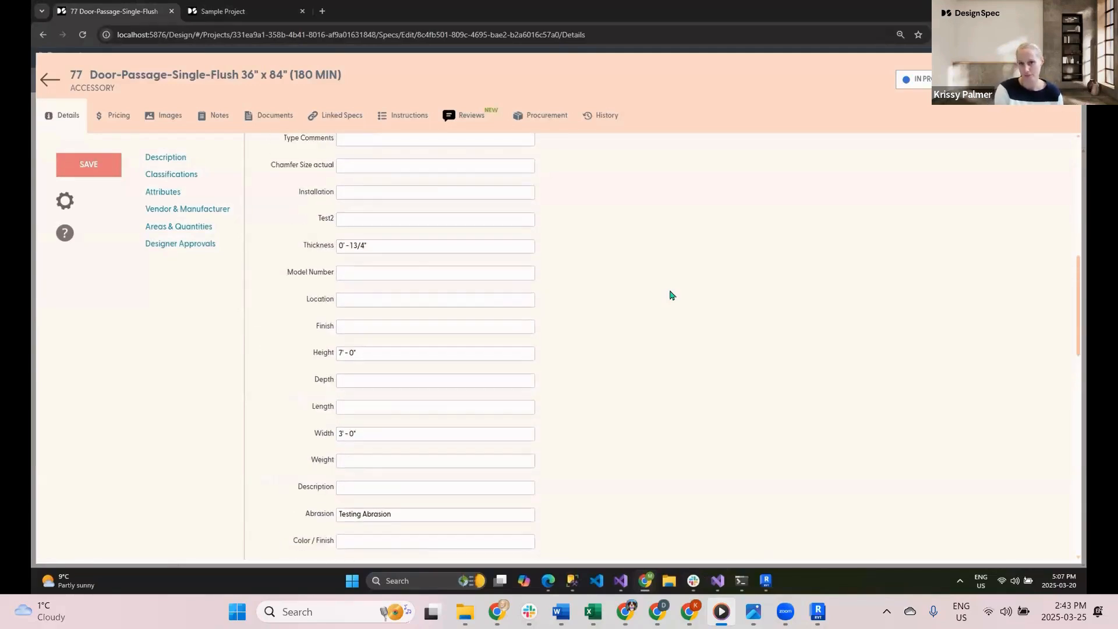
{"action": "scroll", "coordinate": [407, 262], "scroll_direction": "up", "scroll_amount": 1}
{"action": "left_click", "coordinate": [405, 252]}
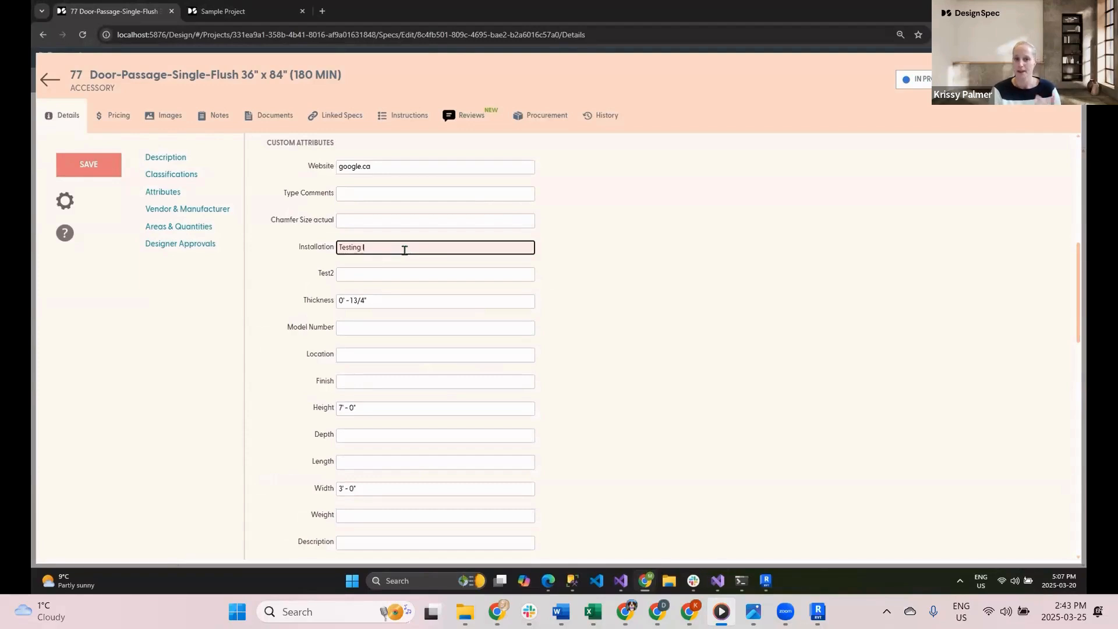
{"action": "type", "text": "Testing Installation"}
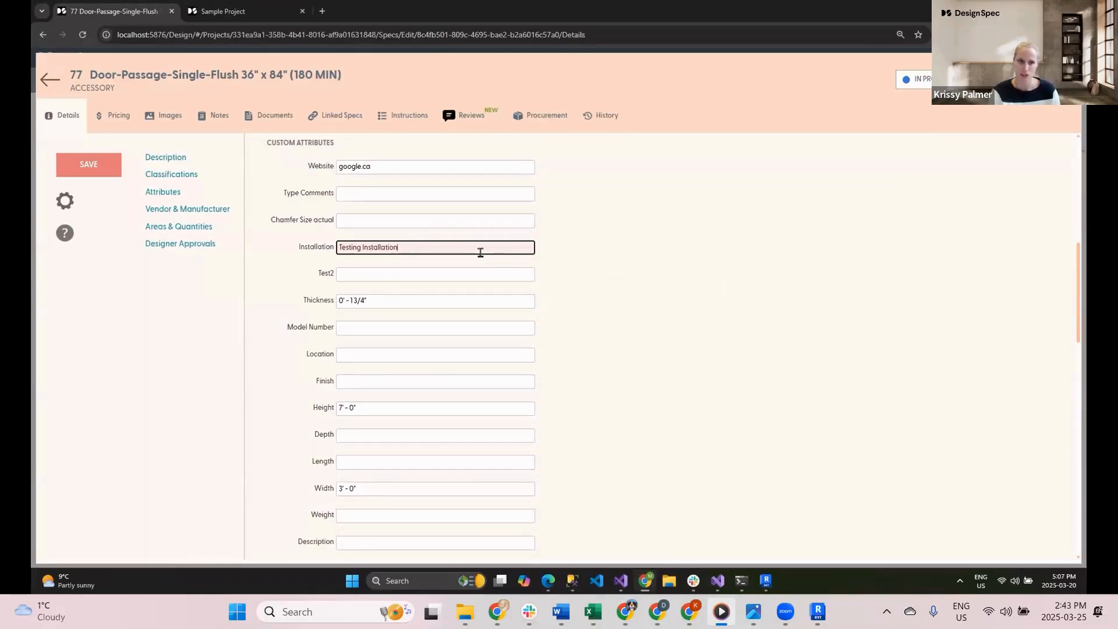
- Set the door spec's vendor representative to the first contact in the search results and save the spec
{"action": "scroll", "coordinate": [554, 289], "scroll_direction": "down", "scroll_amount": 7}
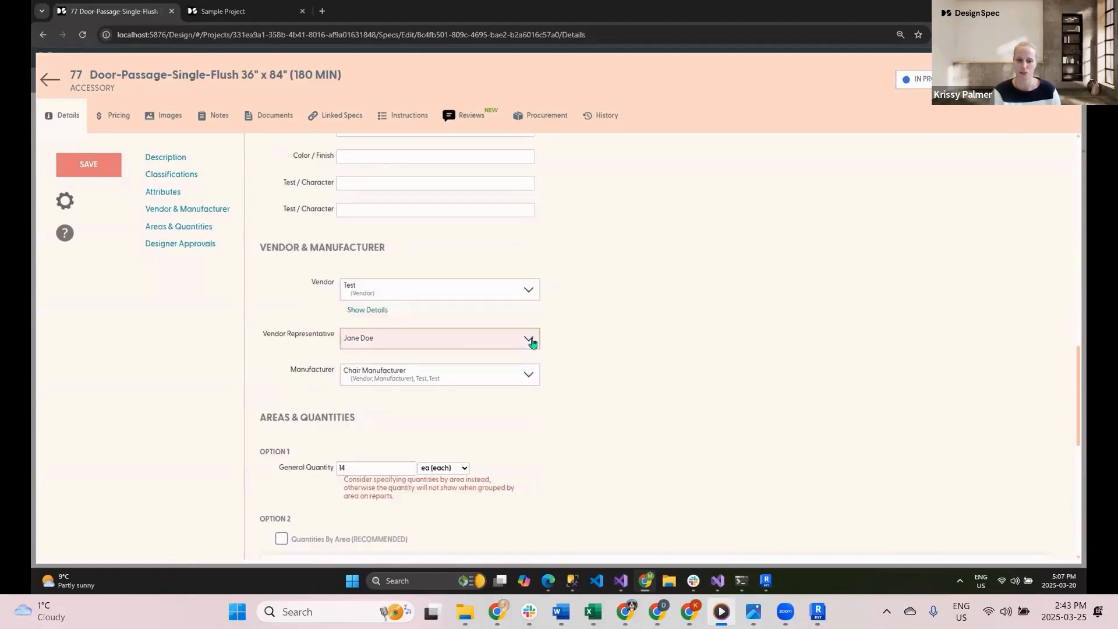
{"action": "left_click", "coordinate": [529, 340]}
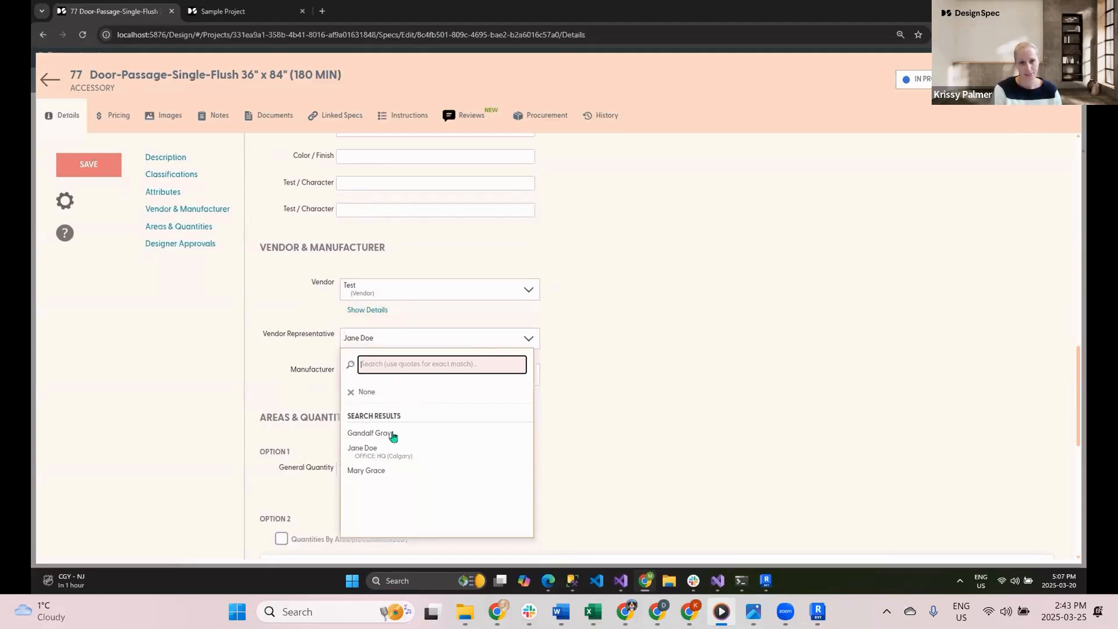
{"action": "left_click", "coordinate": [393, 435]}
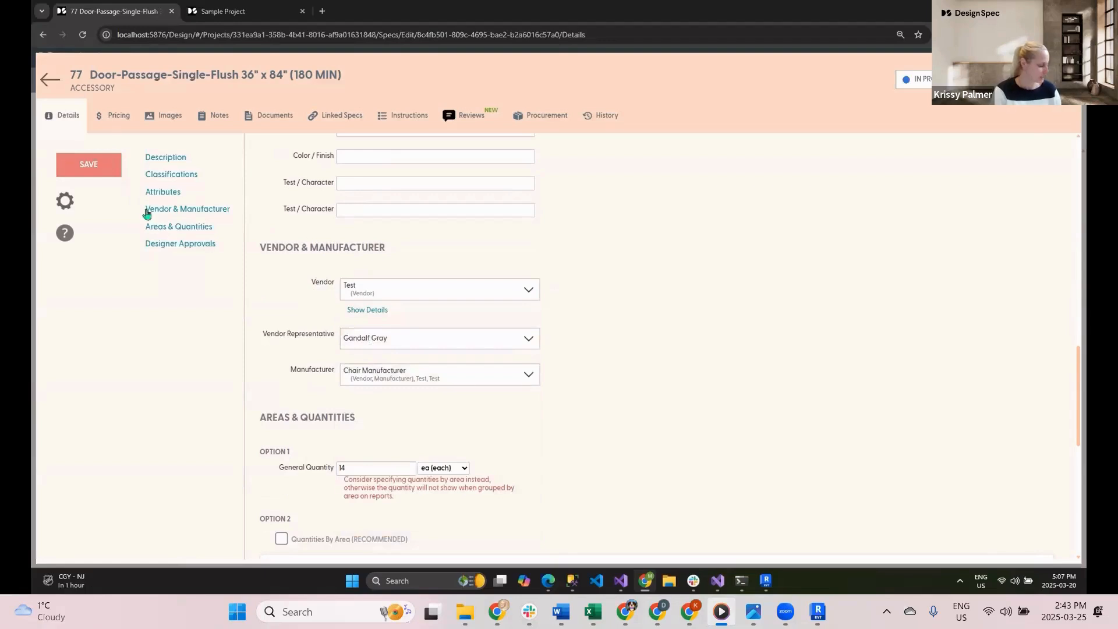
{"action": "left_click", "coordinate": [89, 165]}
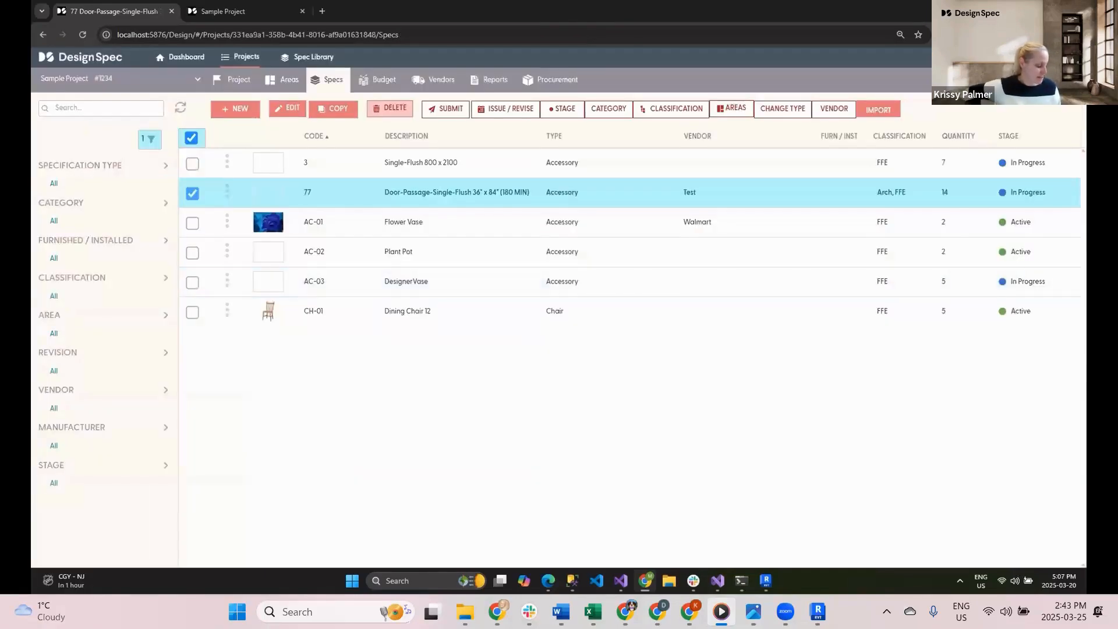
- Switch back to Revit and change the Spec Sync direction to DesignSpec To Revit
{"action": "key", "text": "alt+Tab"}
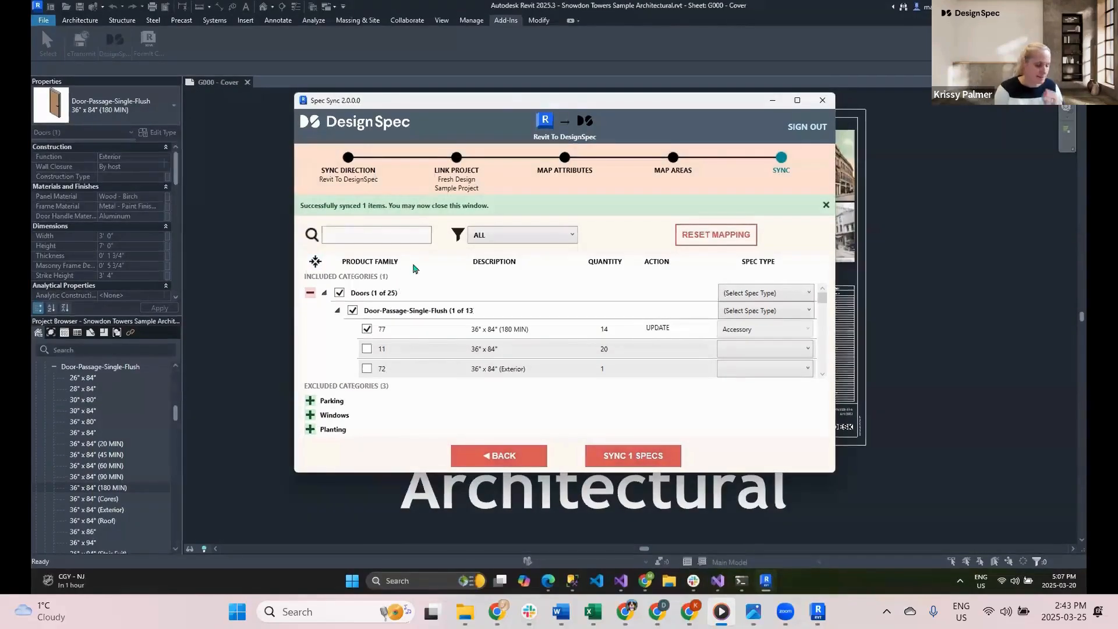
{"action": "left_click", "coordinate": [363, 174]}
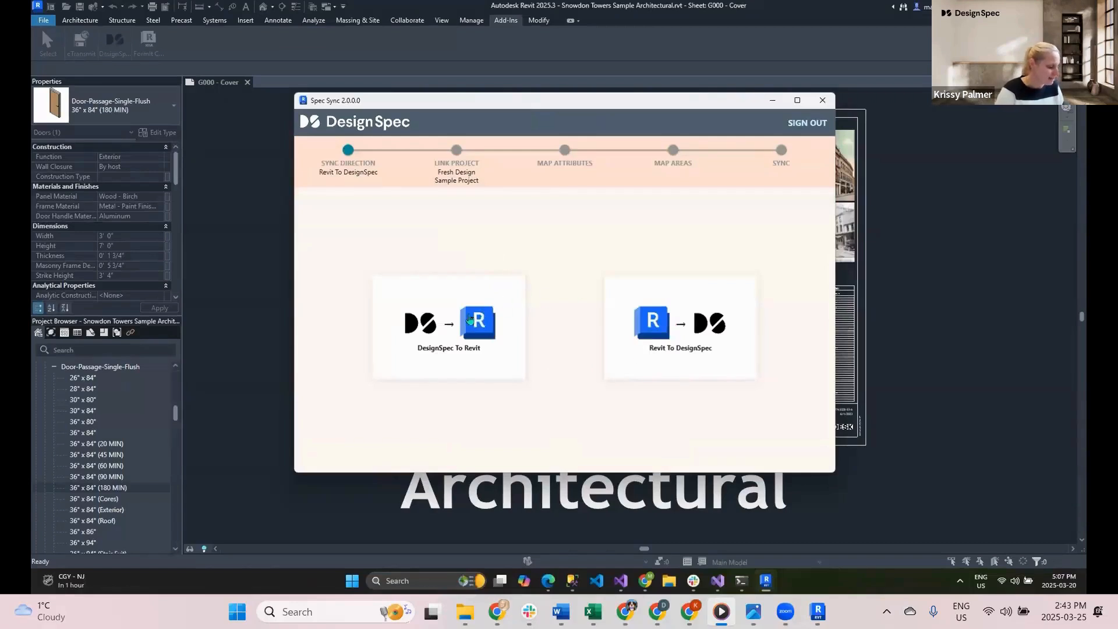
{"action": "left_click", "coordinate": [470, 318]}
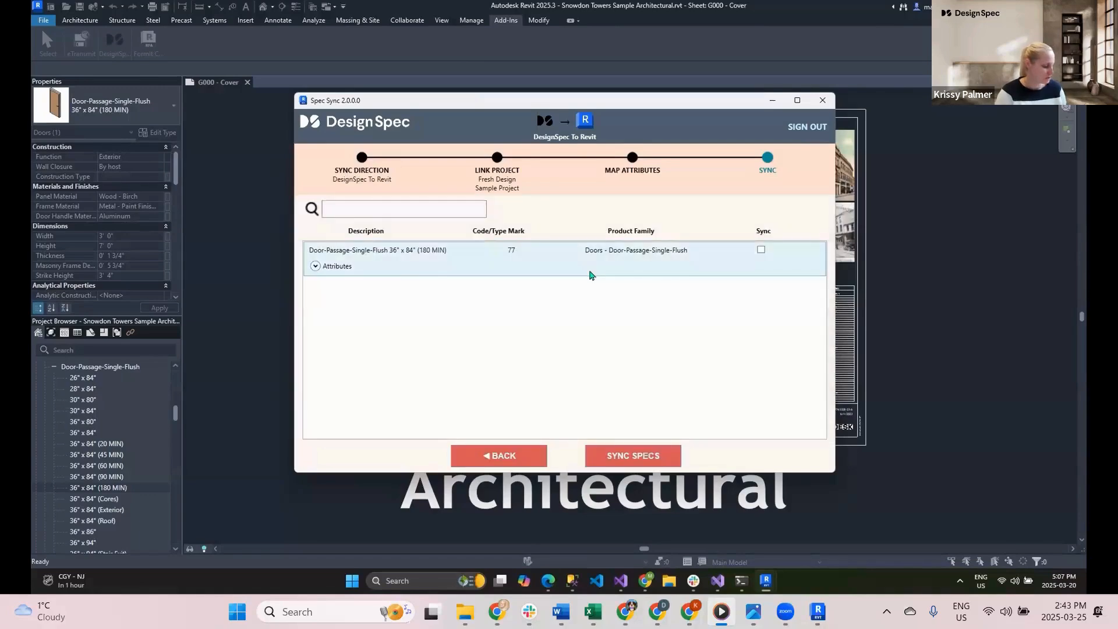
- From the attribute mapping, start a new project parameter named Installation in the CustomParameter definition group
{"action": "left_click", "coordinate": [634, 172]}
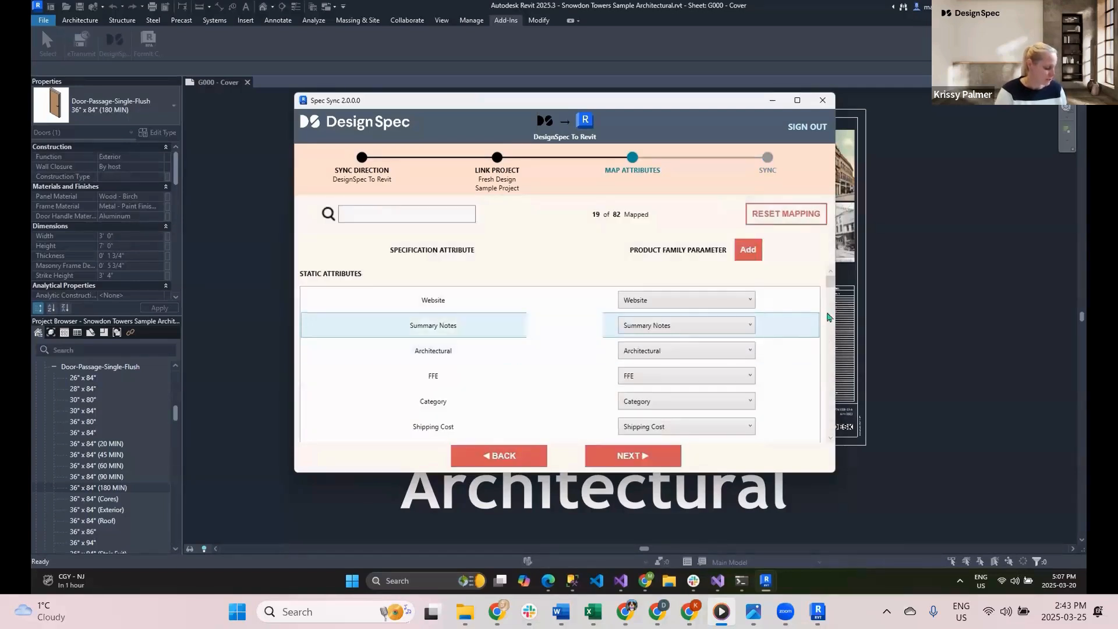
{"action": "mouse_move", "coordinate": [832, 285]}
{"action": "left_mouse_down"}
{"action": "mouse_move", "coordinate": [833, 356]}
{"action": "mouse_move", "coordinate": [803, 371]}
{"action": "left_mouse_up"}
{"action": "left_click", "coordinate": [803, 371]}
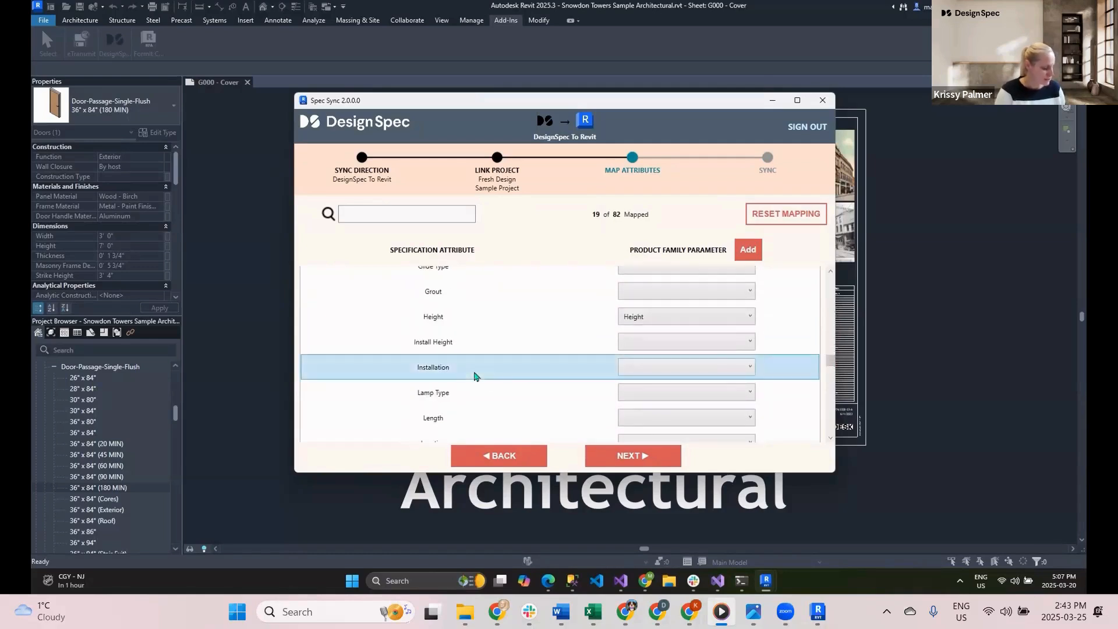
{"action": "left_click", "coordinate": [749, 250]}
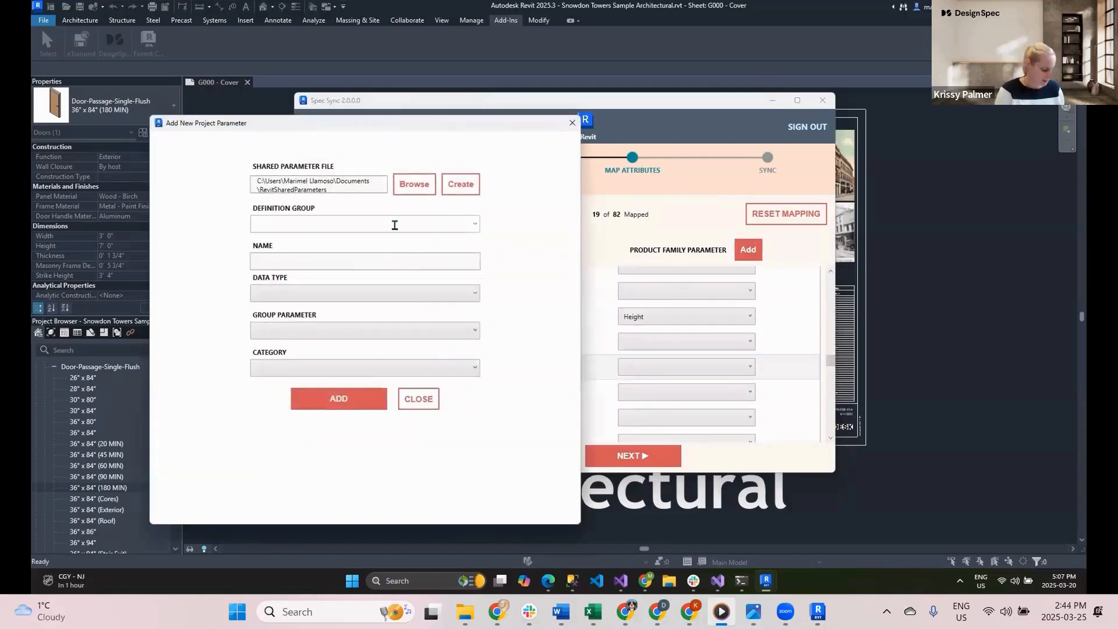
{"action": "left_click", "coordinate": [475, 224]}
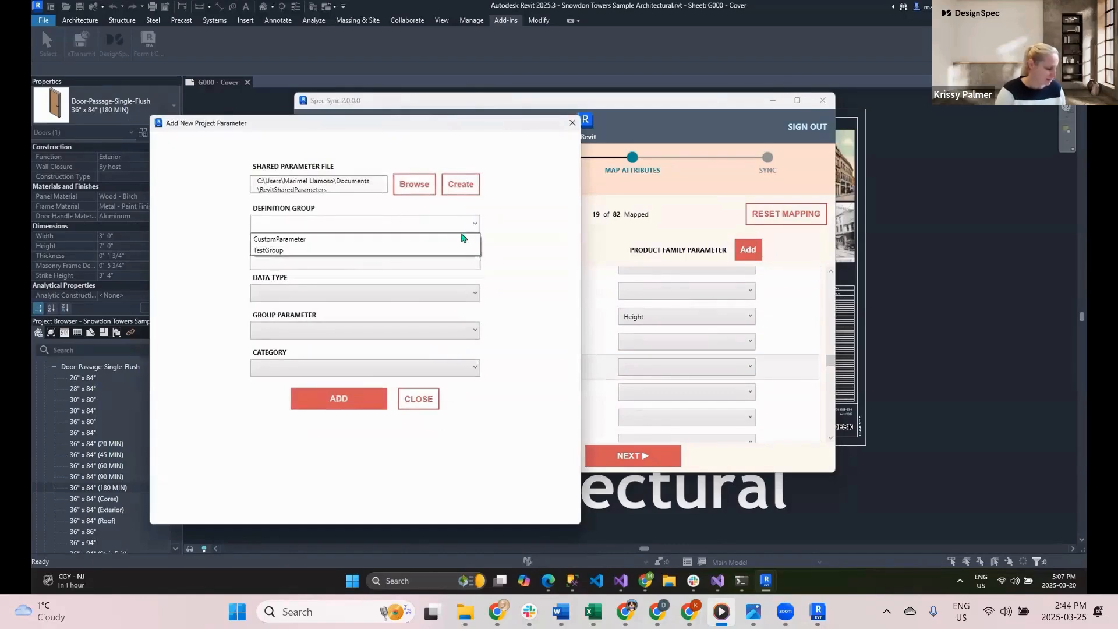
{"action": "left_click", "coordinate": [443, 239]}
{"action": "left_click", "coordinate": [412, 261]}
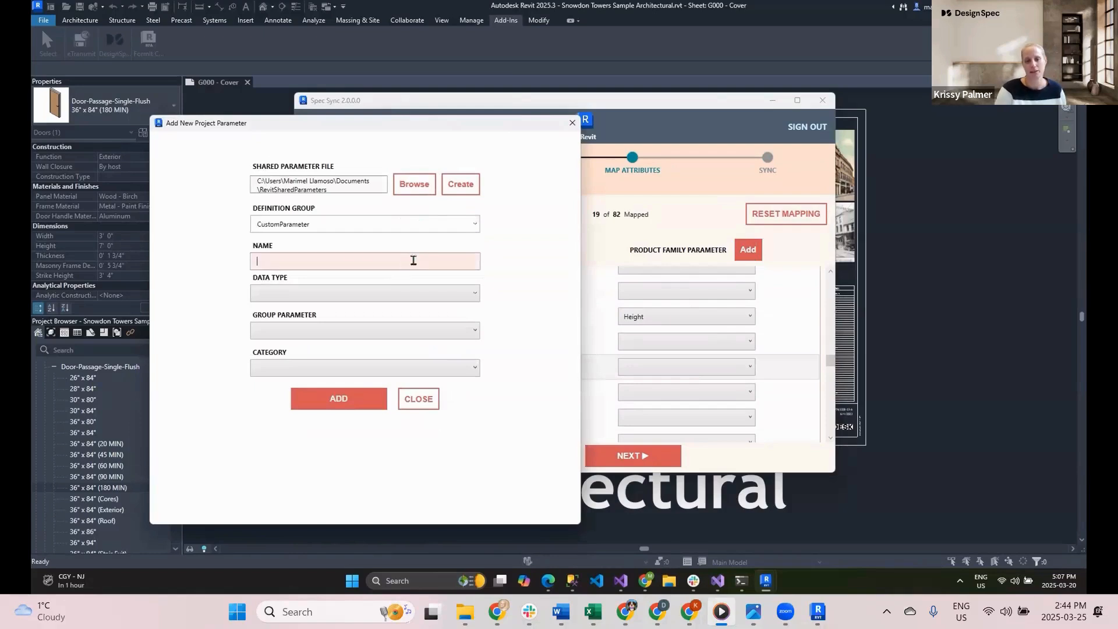
{"action": "left_click_drag", "start_coordinate": [478, 128], "coordinate": [679, 124]}
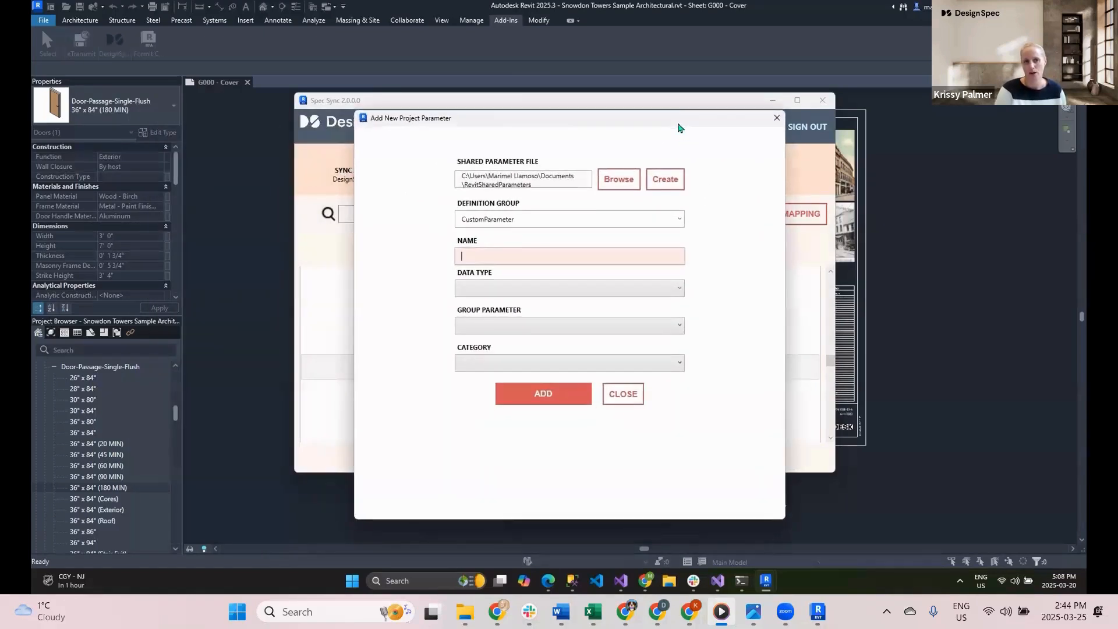
{"action": "type", "text": "In"}
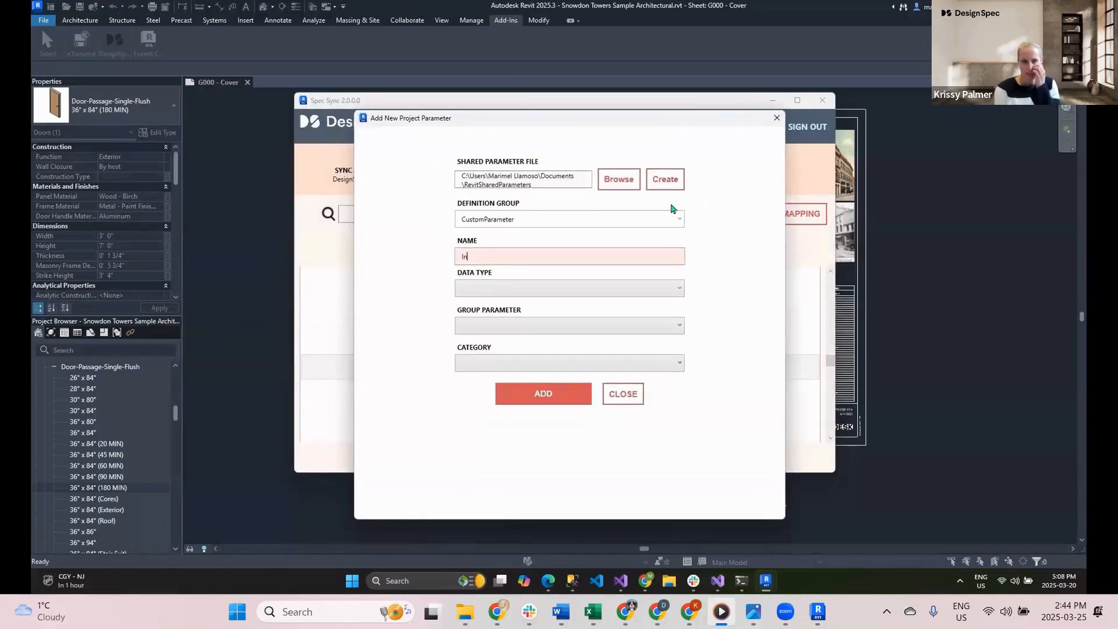
{"action": "type", "text": "ta"}
{"action": "type", "text": "alla"}
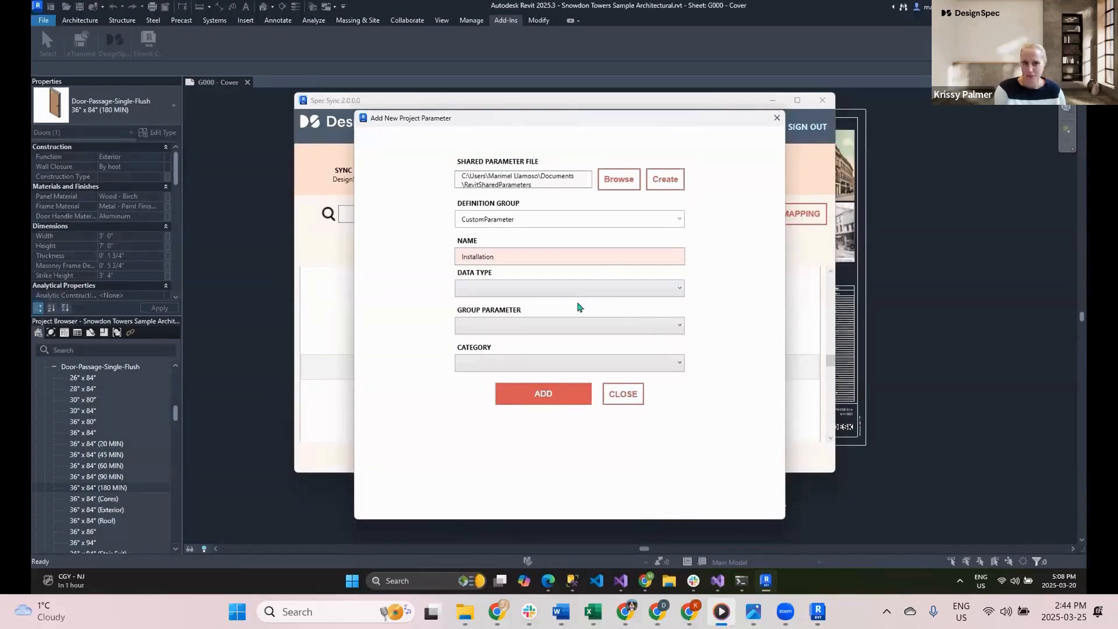
- Set the Installation parameter's data type to Text, group to Other and category to Doors, and add it
{"action": "left_click", "coordinate": [580, 291]}
{"action": "left_click", "coordinate": [568, 300]}
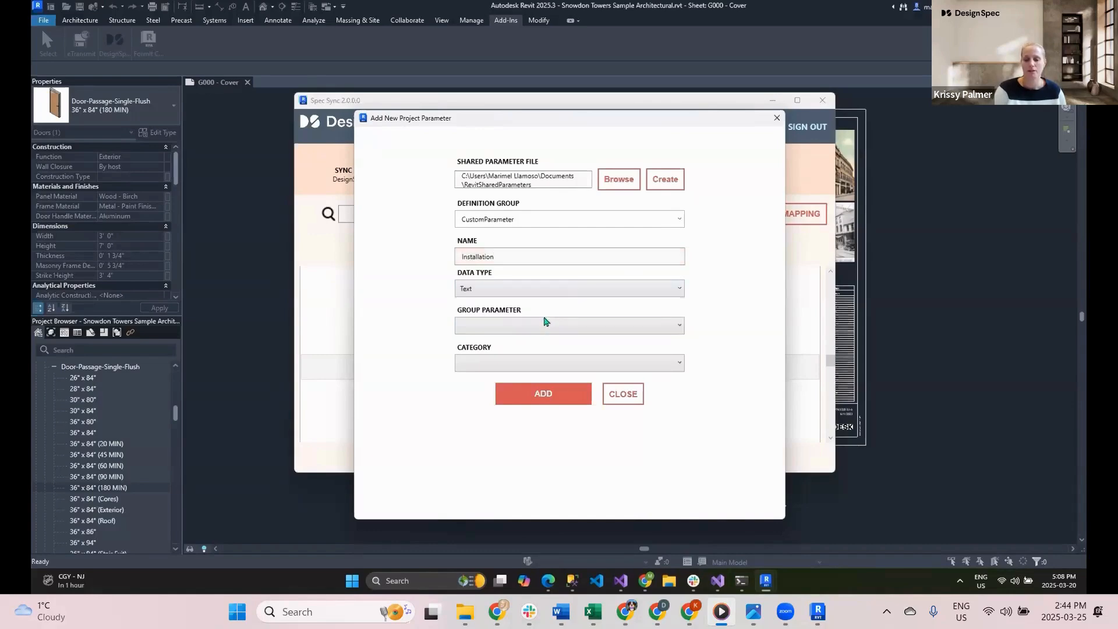
{"action": "left_click", "coordinate": [536, 326]}
{"action": "left_click", "coordinate": [507, 340]}
{"action": "left_click", "coordinate": [512, 363]}
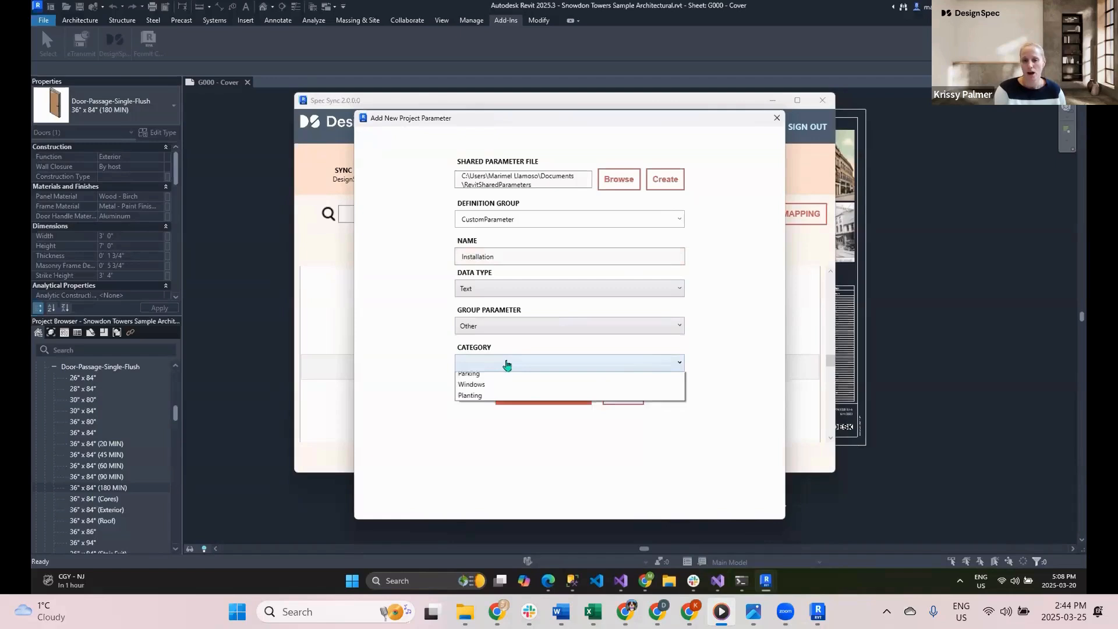
{"action": "left_click", "coordinate": [498, 376]}
{"action": "left_click", "coordinate": [536, 400]}
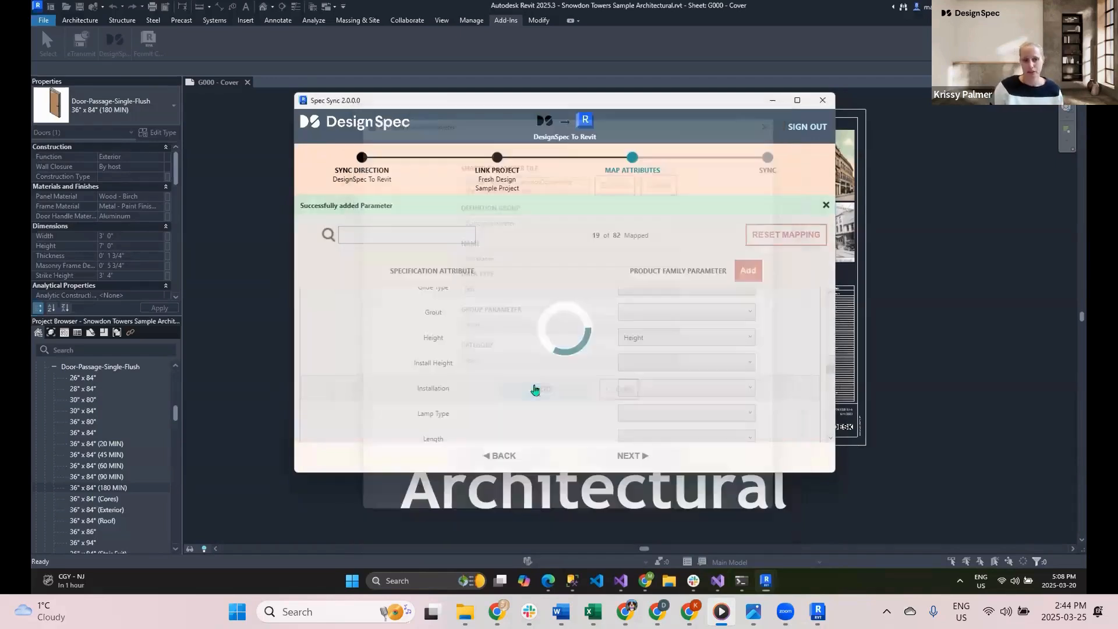
- Apply the attribute mapping and compare the DesignSpec and Revit attributes of door 77
{"action": "left_click", "coordinate": [632, 456]}
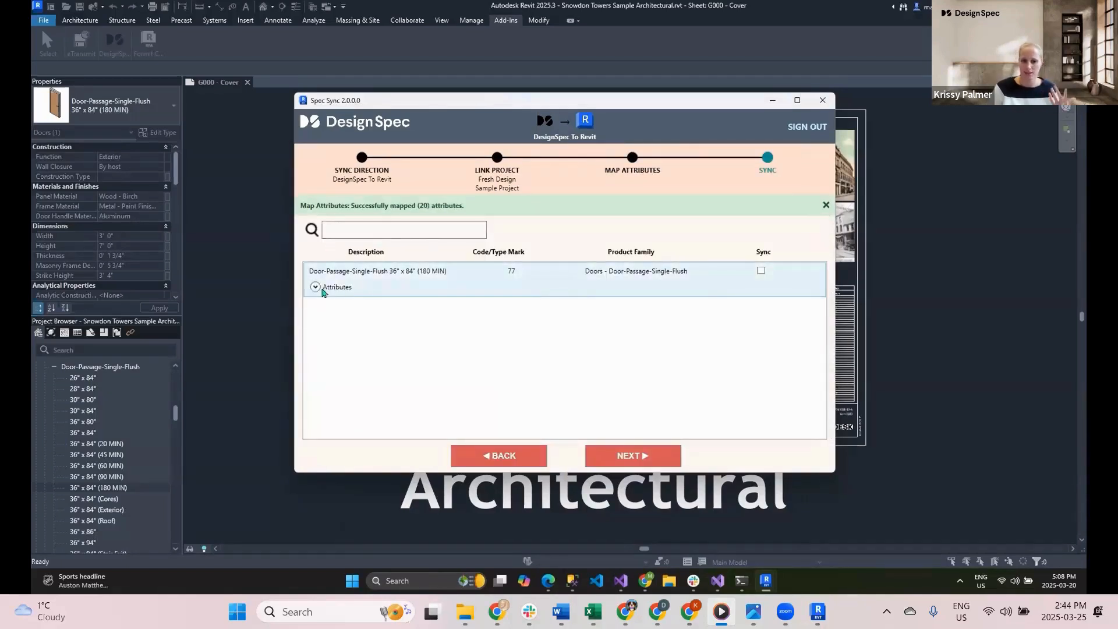
{"action": "left_click", "coordinate": [315, 287]}
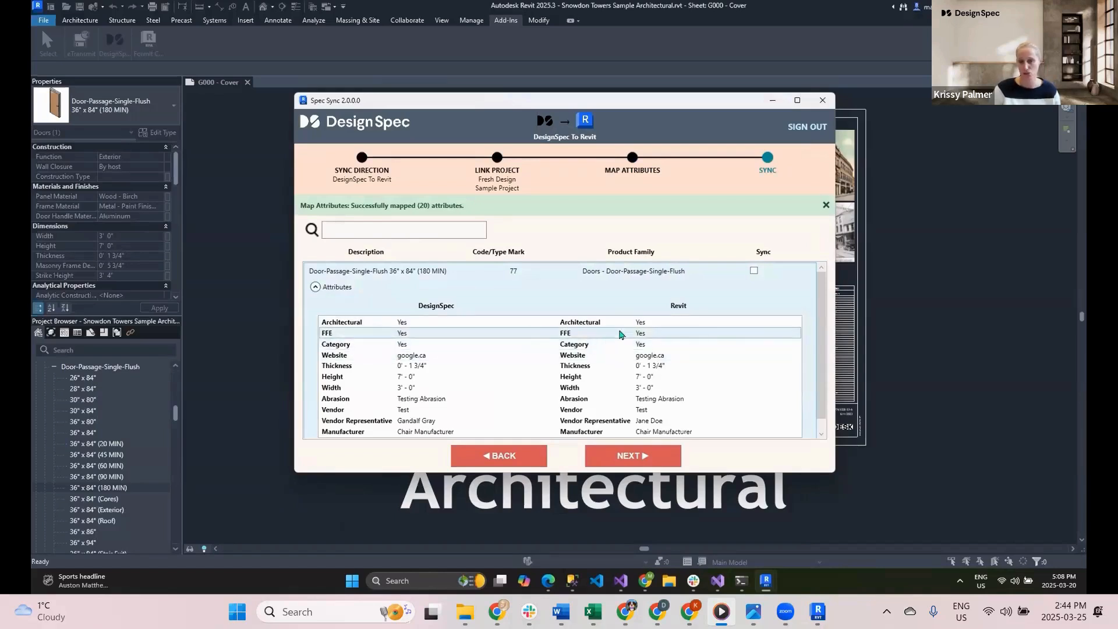
{"action": "left_click_drag", "start_coordinate": [825, 348], "coordinate": [820, 373]}
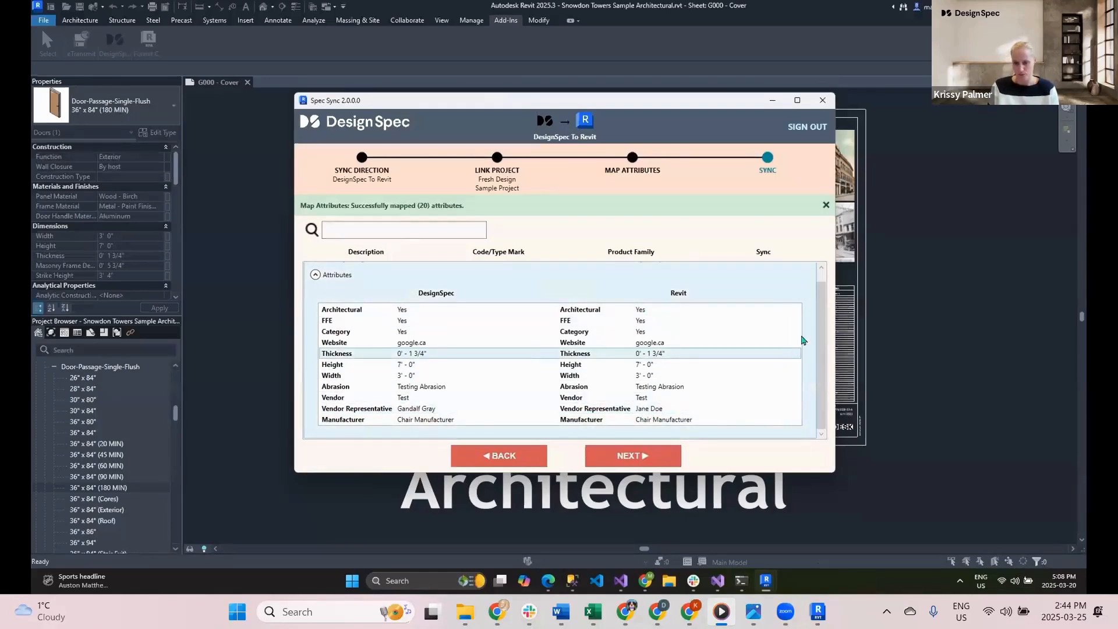
{"action": "scroll", "coordinate": [802, 340], "scroll_direction": "up", "scroll_amount": 1}
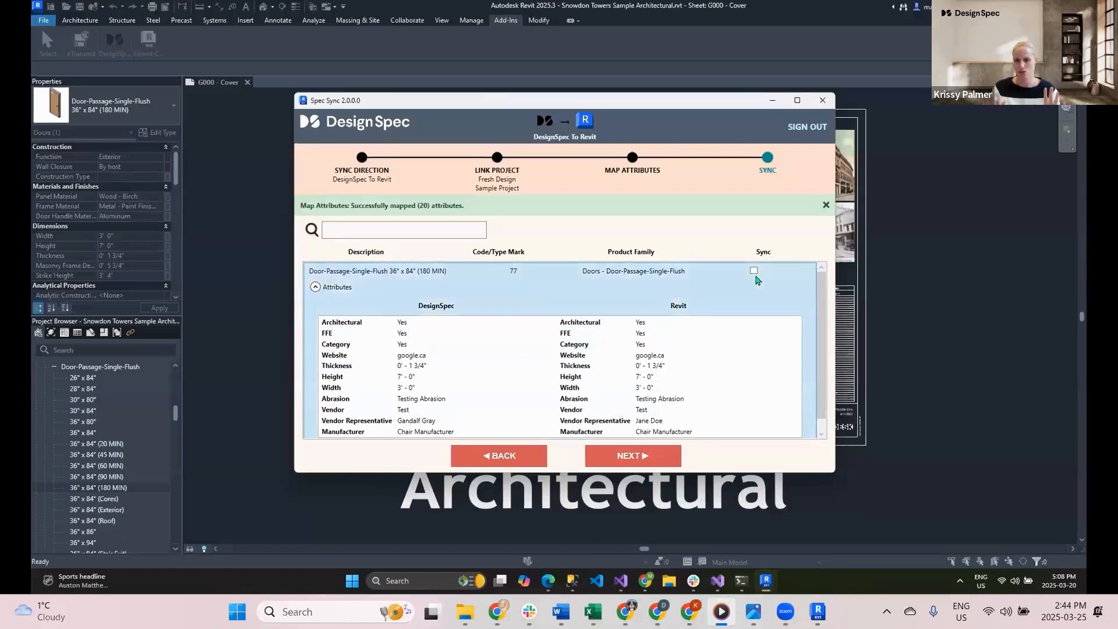
- Mark door 77 for syncing and sync its spec from DesignSpec to Revit
{"action": "left_click", "coordinate": [755, 272]}
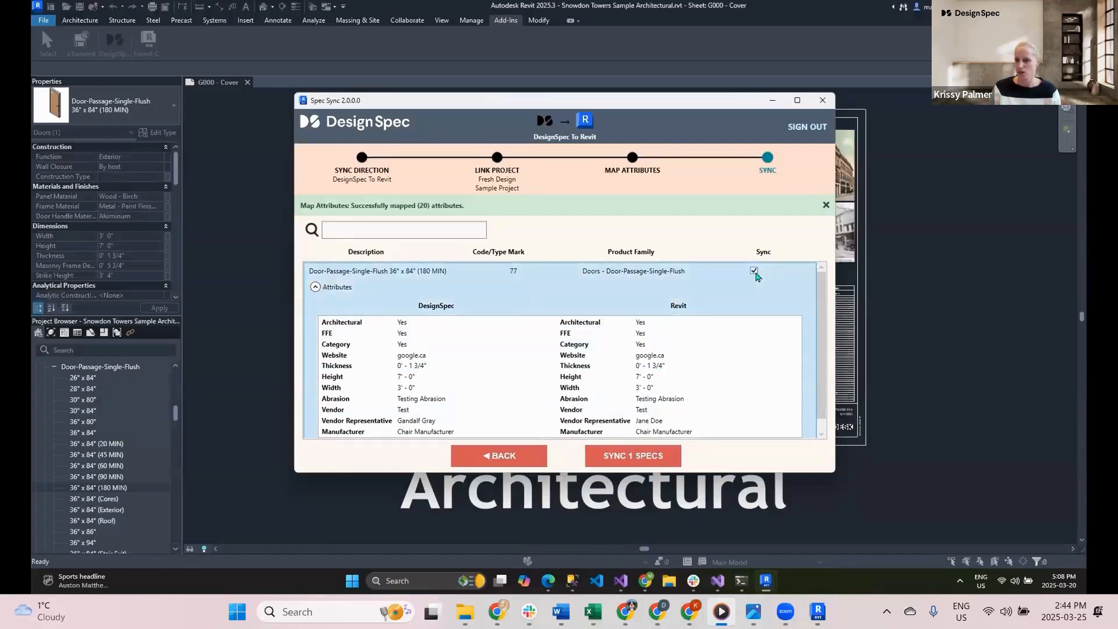
{"action": "left_click", "coordinate": [629, 458]}
{"action": "left_click", "coordinate": [629, 460]}
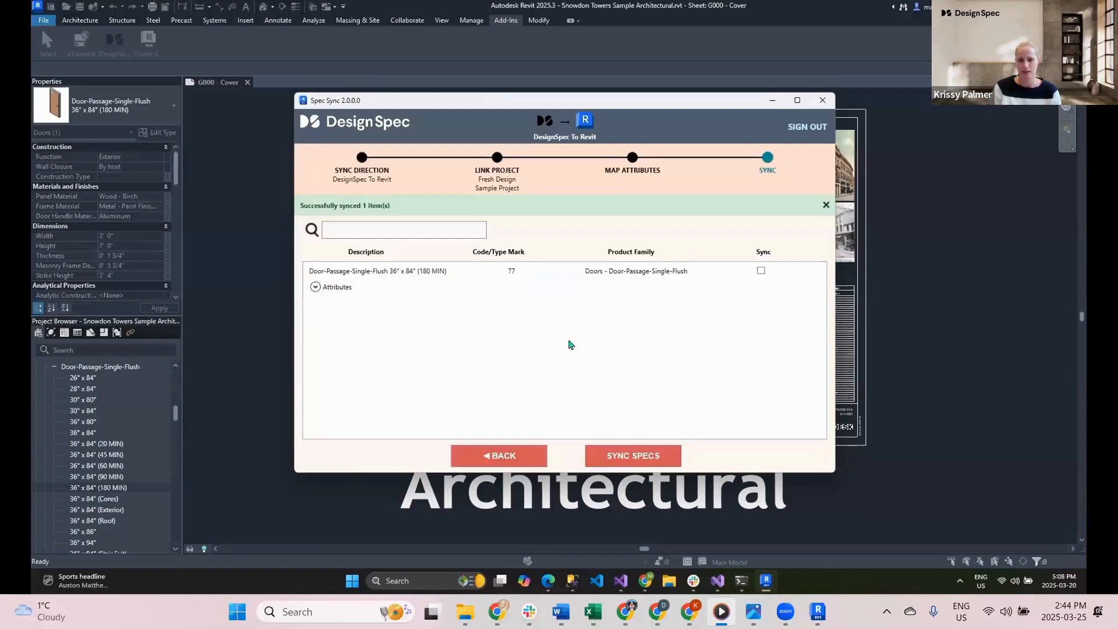
- Check door 77's attribute comparison, sync the spec to Revit again, and reopen the comparison
{"action": "left_click", "coordinate": [315, 287]}
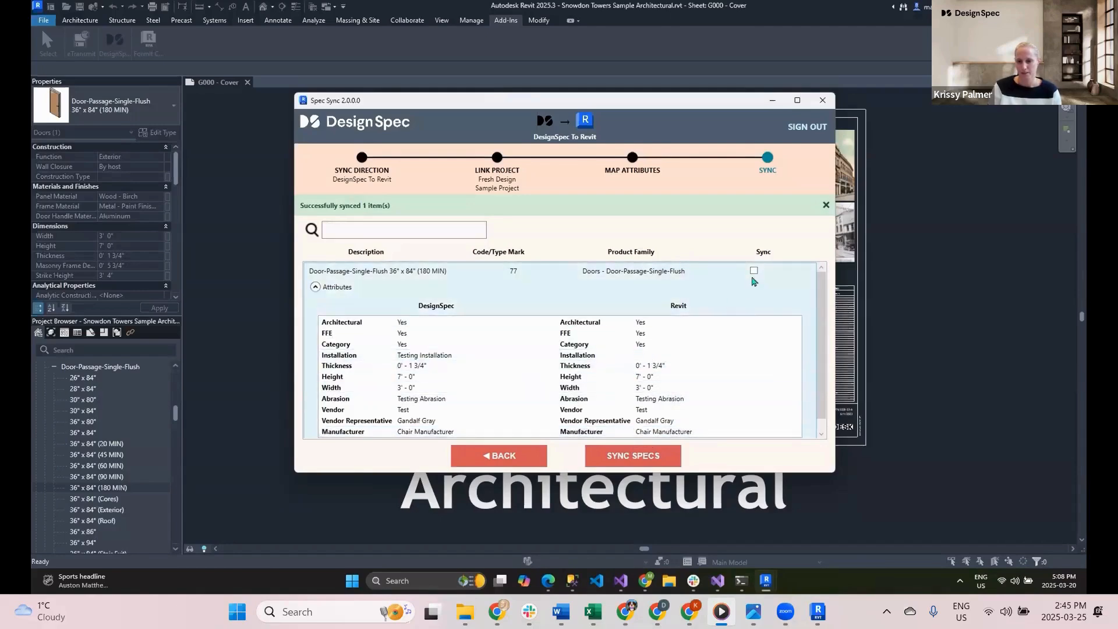
{"action": "left_click", "coordinate": [754, 270]}
{"action": "left_click", "coordinate": [636, 454]}
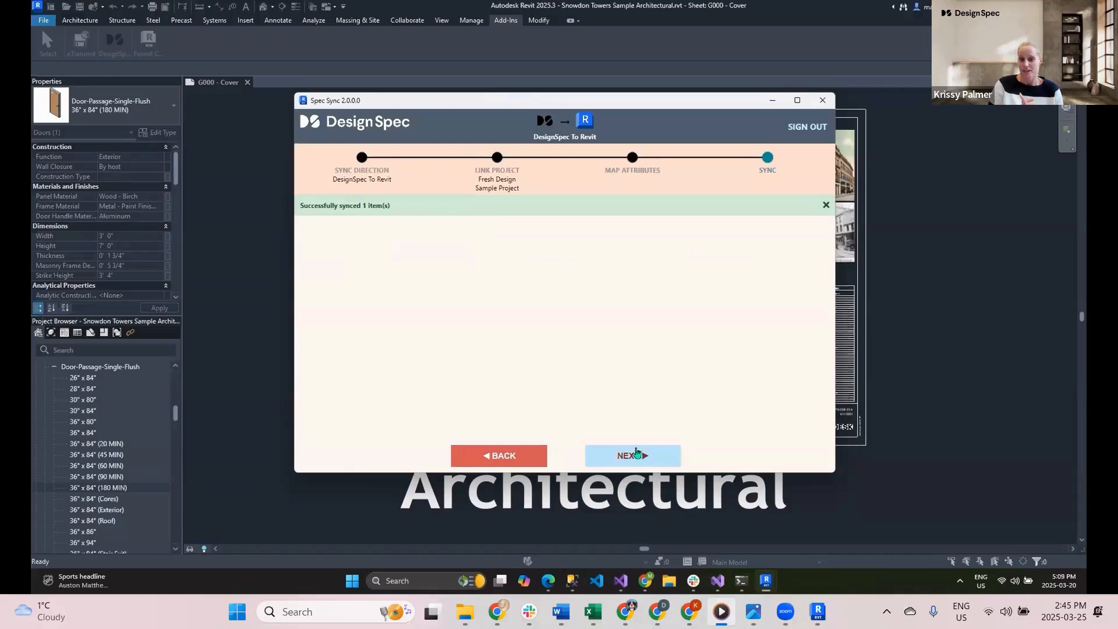
{"action": "left_click", "coordinate": [637, 455]}
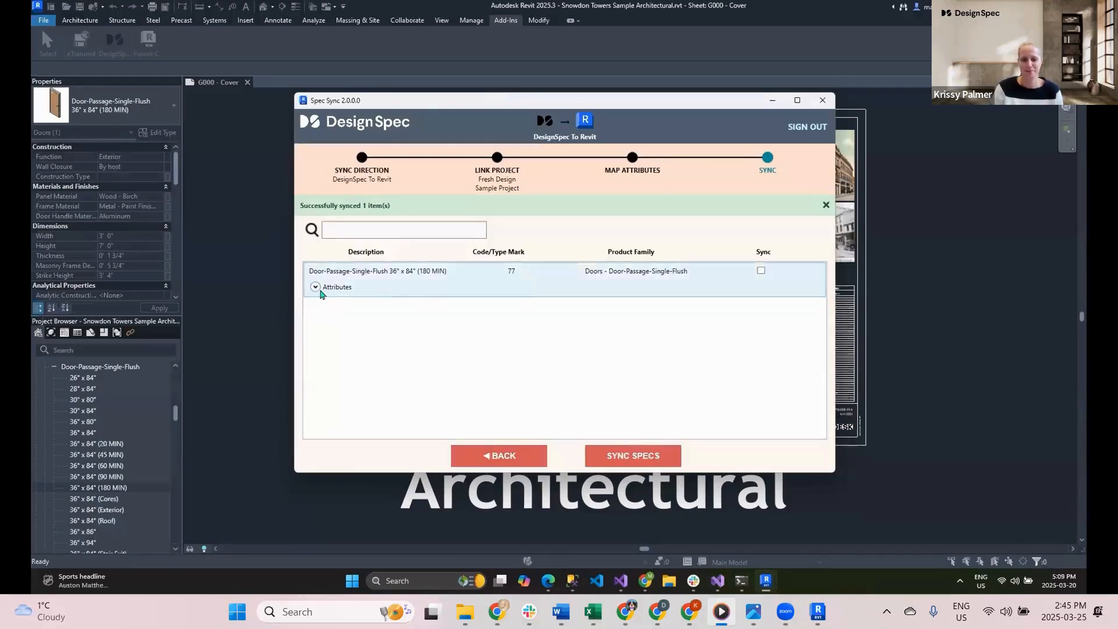
{"action": "left_click", "coordinate": [315, 287]}
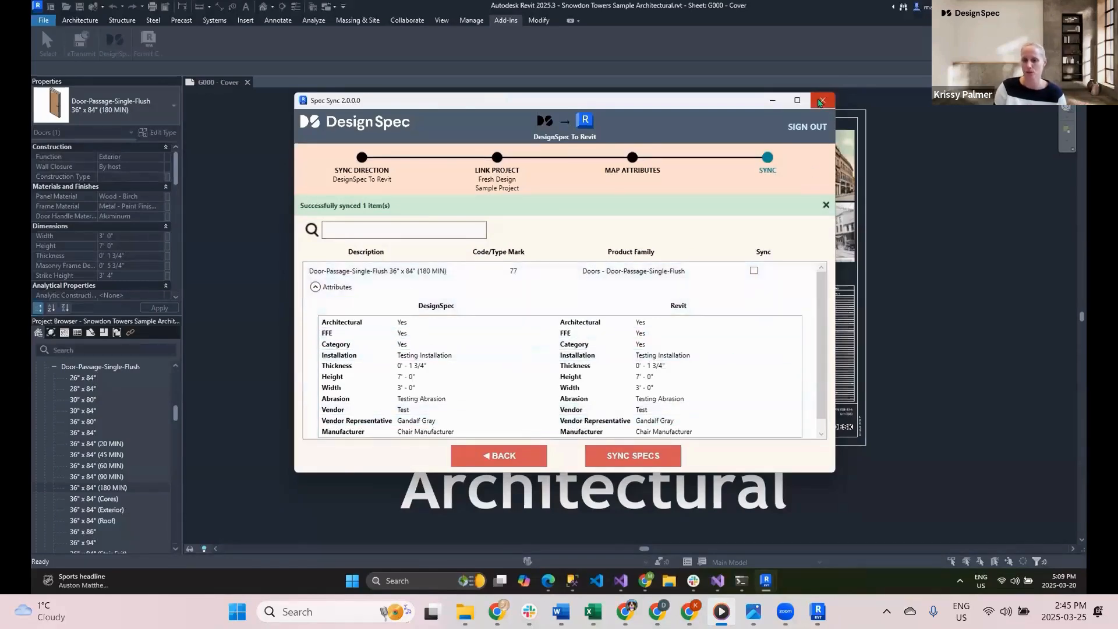
- Close Spec Sync and examine the Installation and vendor parameters in the 36" x 84" (180 MIN) door's type properties
{"action": "left_click", "coordinate": [822, 100]}
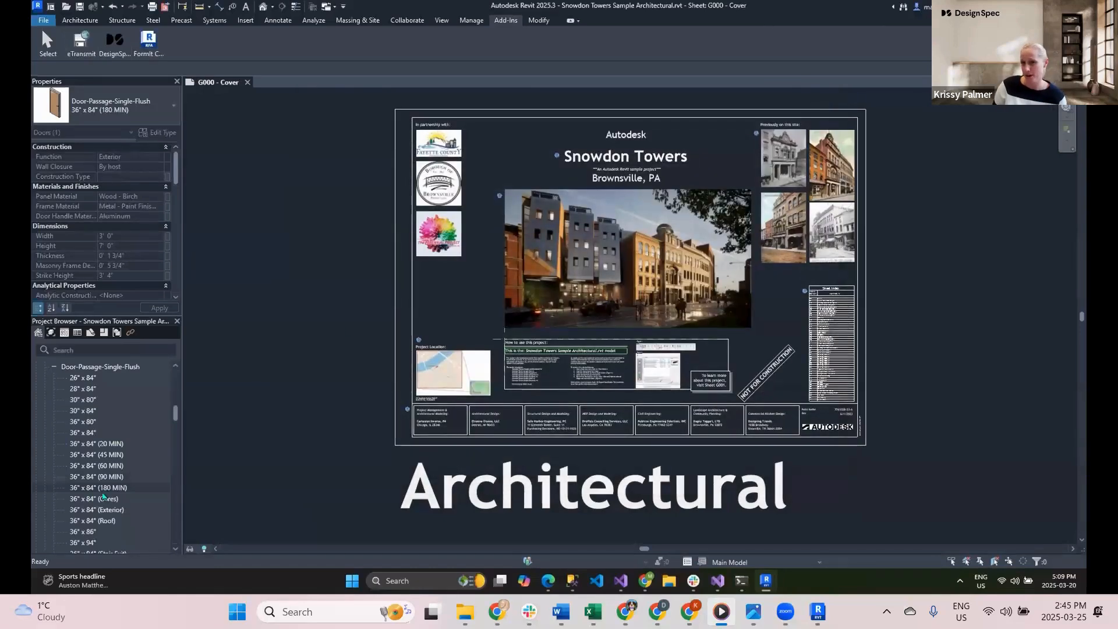
{"action": "double_click", "coordinate": [129, 488]}
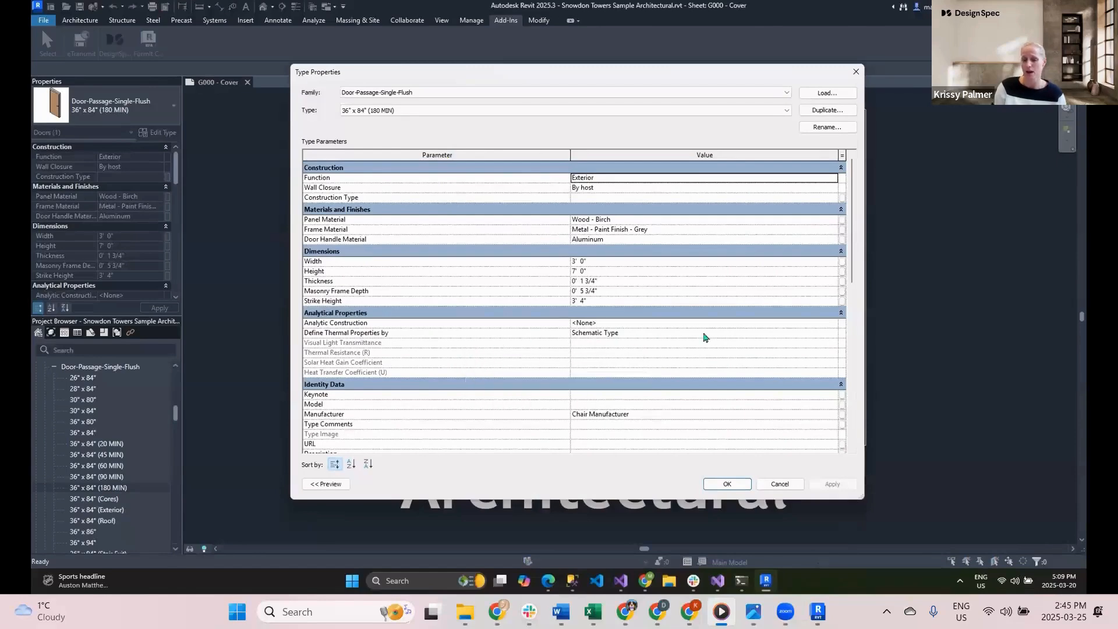
{"action": "scroll", "coordinate": [704, 351], "scroll_direction": "down", "scroll_amount": 1}
{"action": "scroll", "coordinate": [705, 351], "scroll_direction": "down", "scroll_amount": 1}
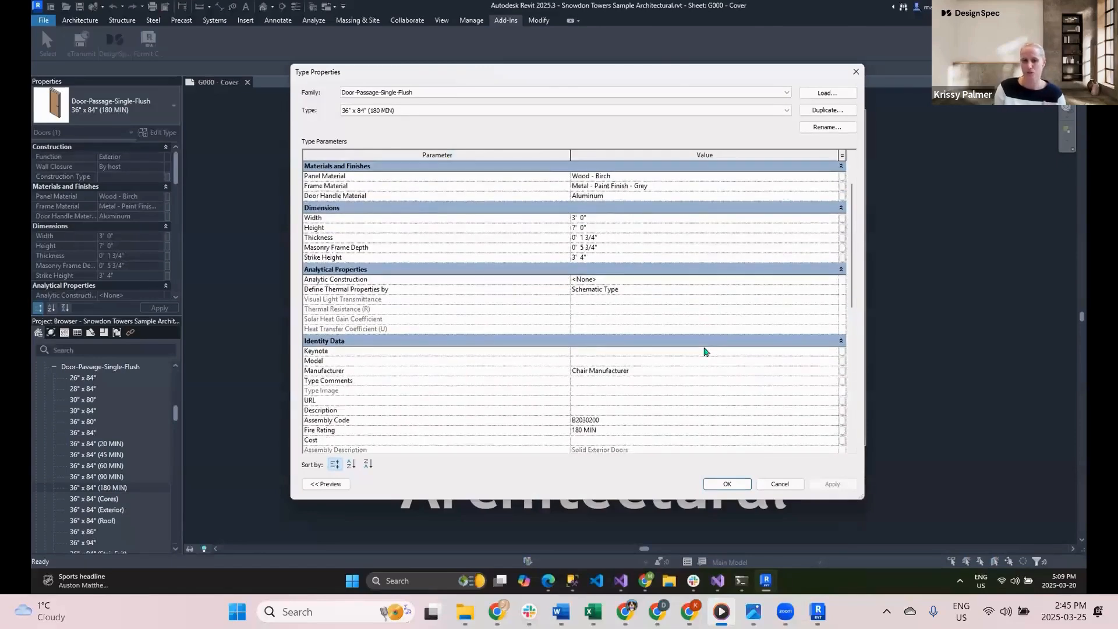
{"action": "scroll", "coordinate": [704, 351], "scroll_direction": "down", "scroll_amount": 2}
{"action": "scroll", "coordinate": [704, 351], "scroll_direction": "down", "scroll_amount": 6}
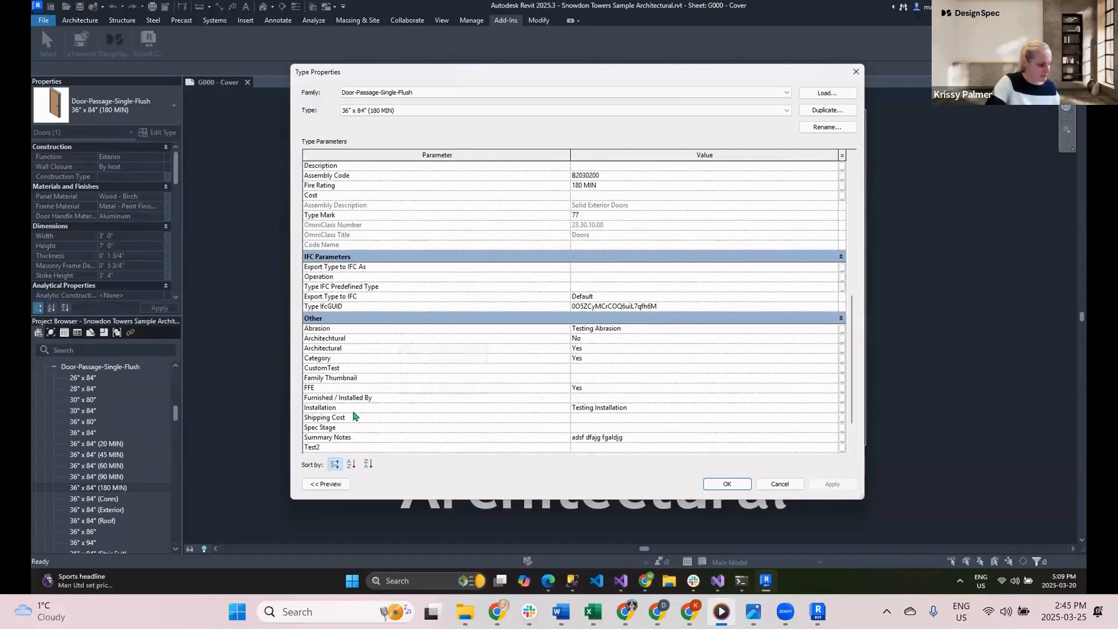
{"action": "scroll", "coordinate": [627, 412], "scroll_direction": "down", "scroll_amount": 2}
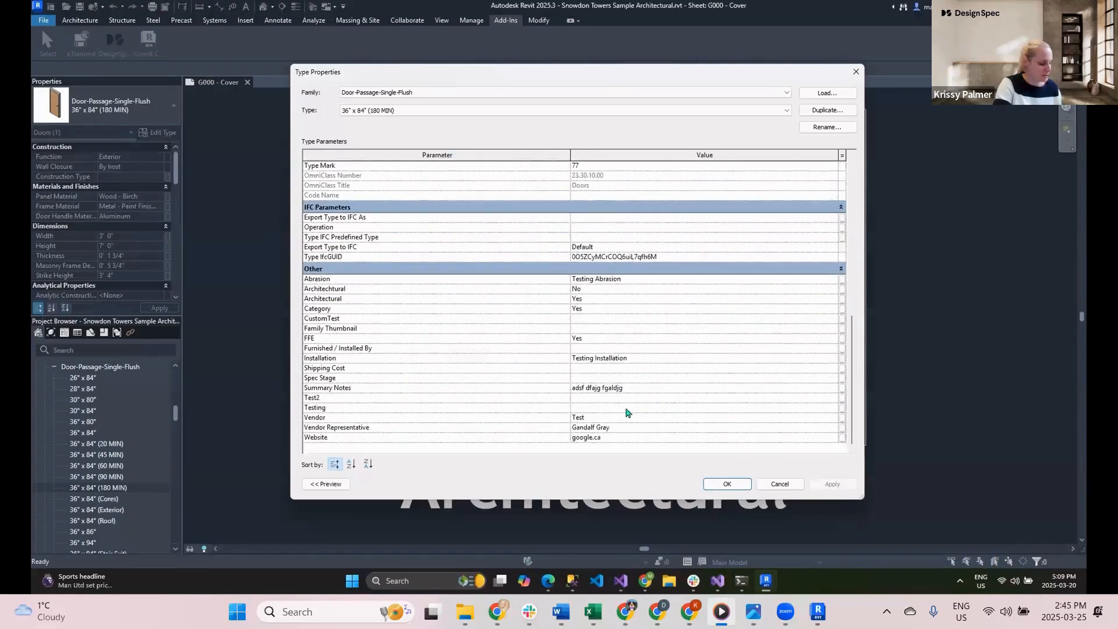
- Pause the screenshare recording in Media Player
{"action": "mouse_move", "coordinate": [861, 394]}
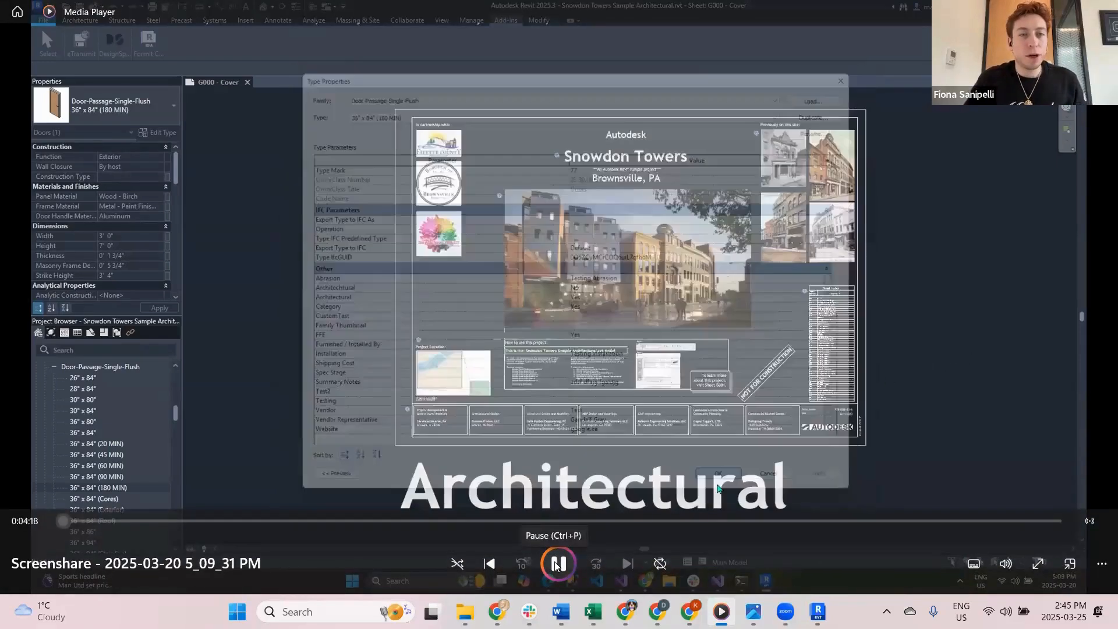
{"action": "left_click", "coordinate": [558, 563]}
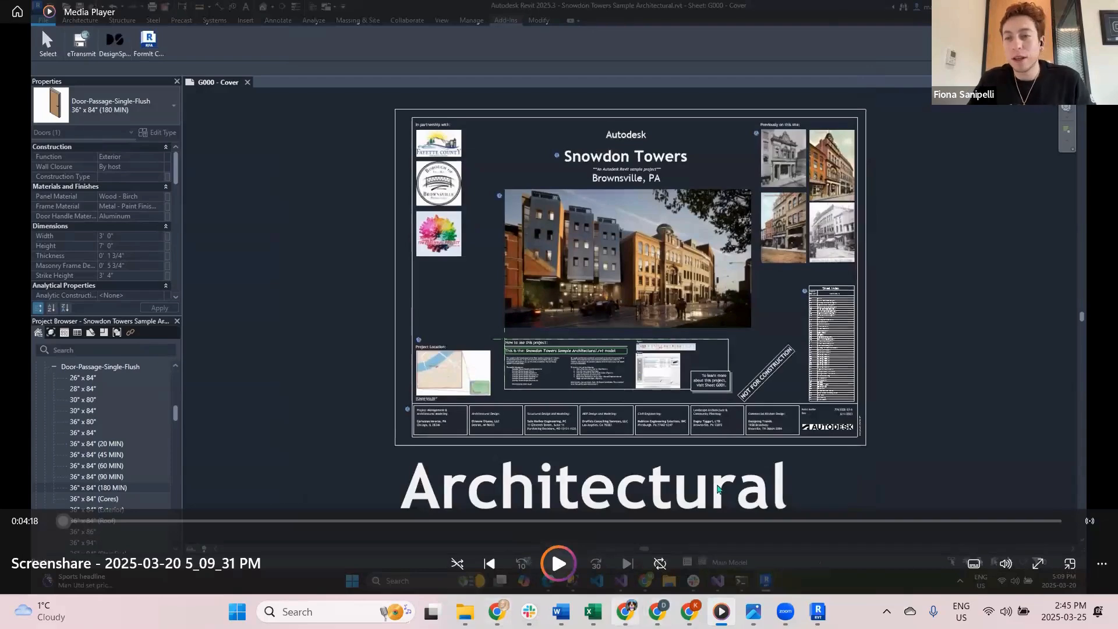
- Switch to DesignSpec in Chrome, leave the AC-03 spec, and open the Banquette spec type's details
{"action": "left_click", "coordinate": [625, 612]}
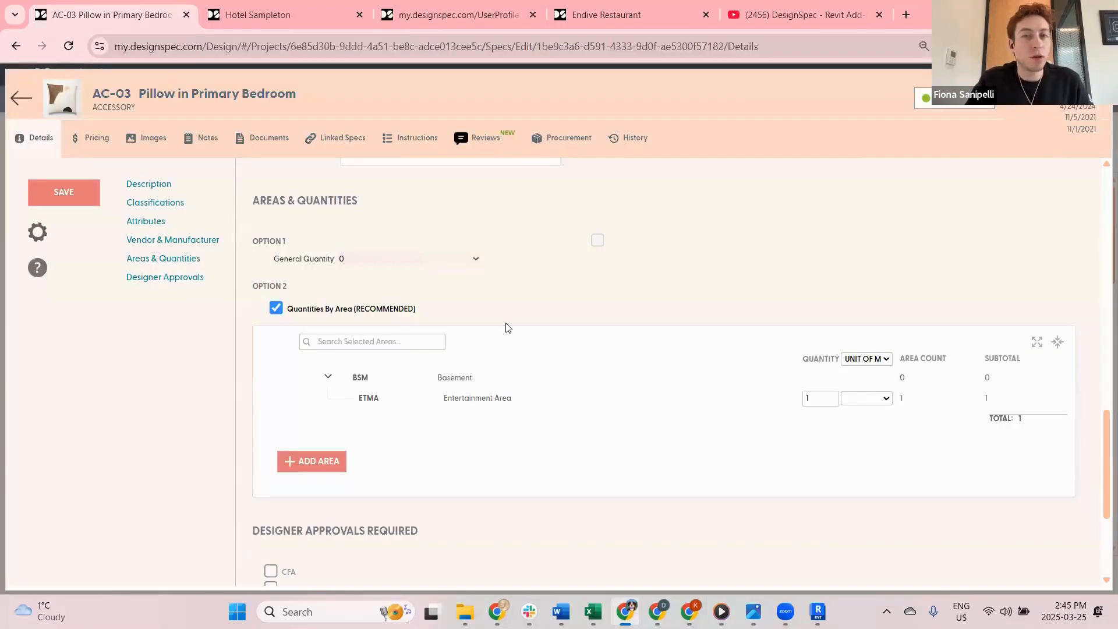
{"action": "left_click", "coordinate": [21, 98]}
{"action": "left_click", "coordinate": [178, 161]}
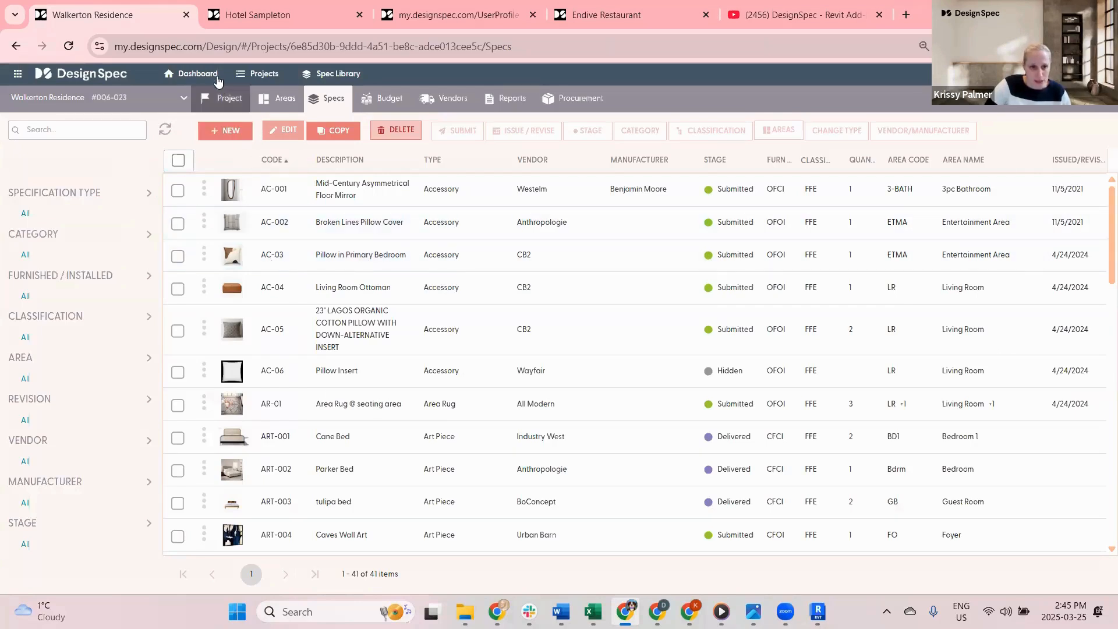
{"action": "mouse_move", "coordinate": [262, 74]}
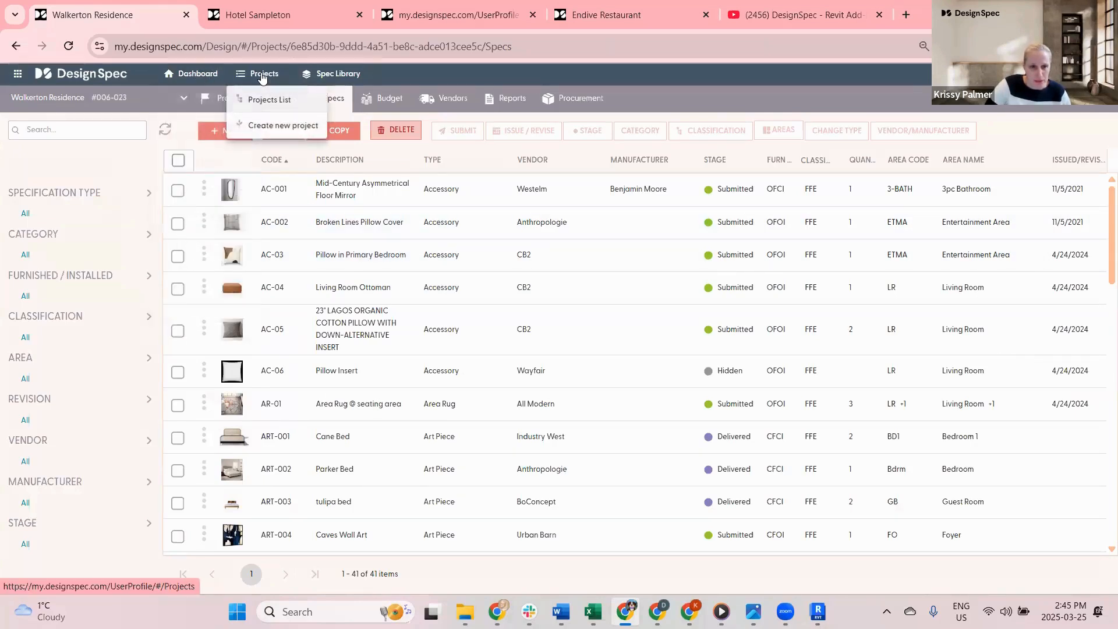
{"action": "mouse_move", "coordinate": [198, 75]}
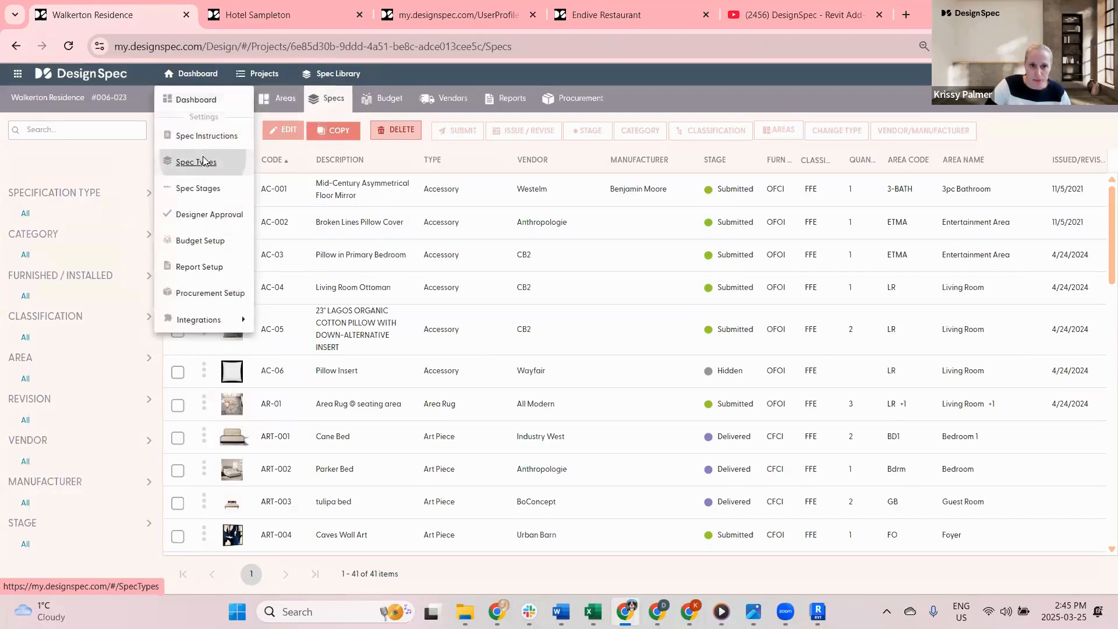
{"action": "left_click", "coordinate": [204, 162]}
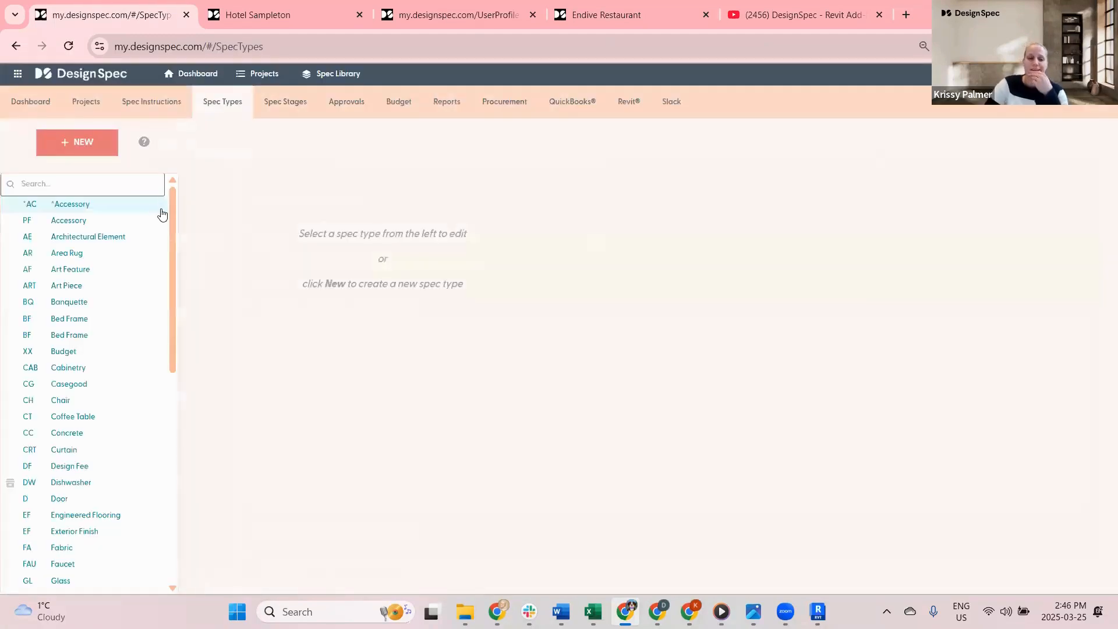
{"action": "left_click", "coordinate": [71, 302]}
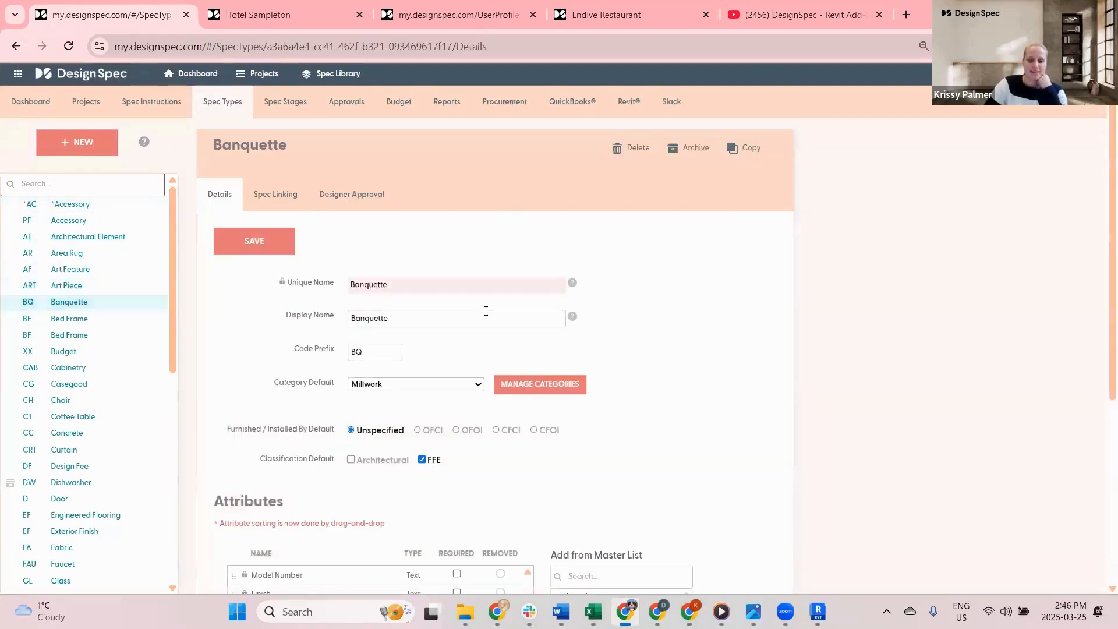
- Examine the spec code number ranges of the spec categories, including the editable Furniture row, and close the list
{"action": "left_click", "coordinate": [514, 389]}
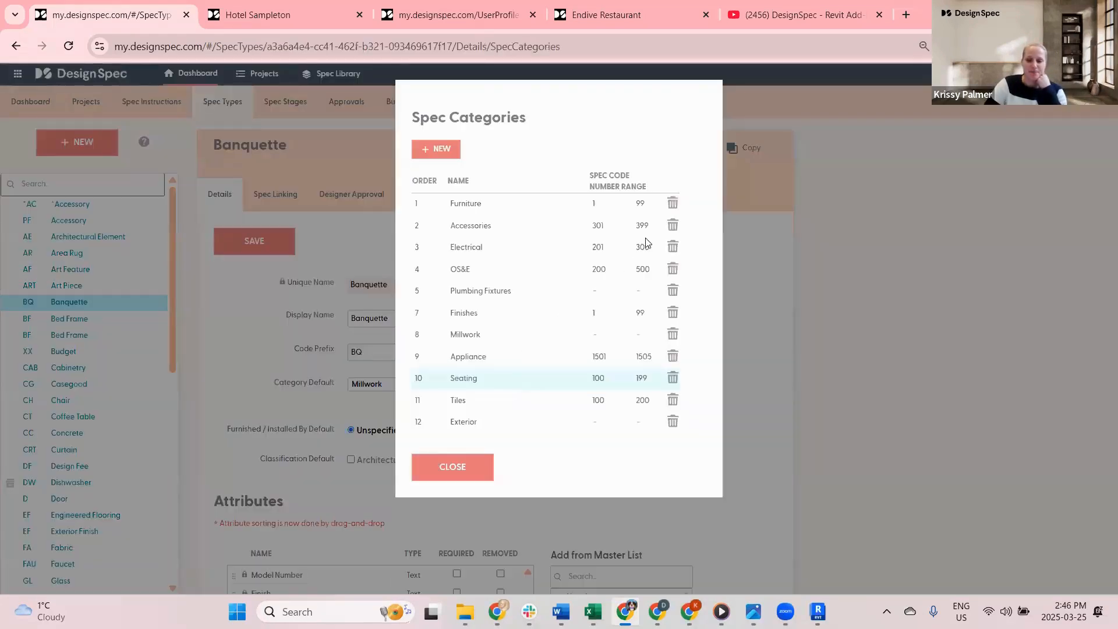
{"action": "left_click", "coordinate": [596, 206]}
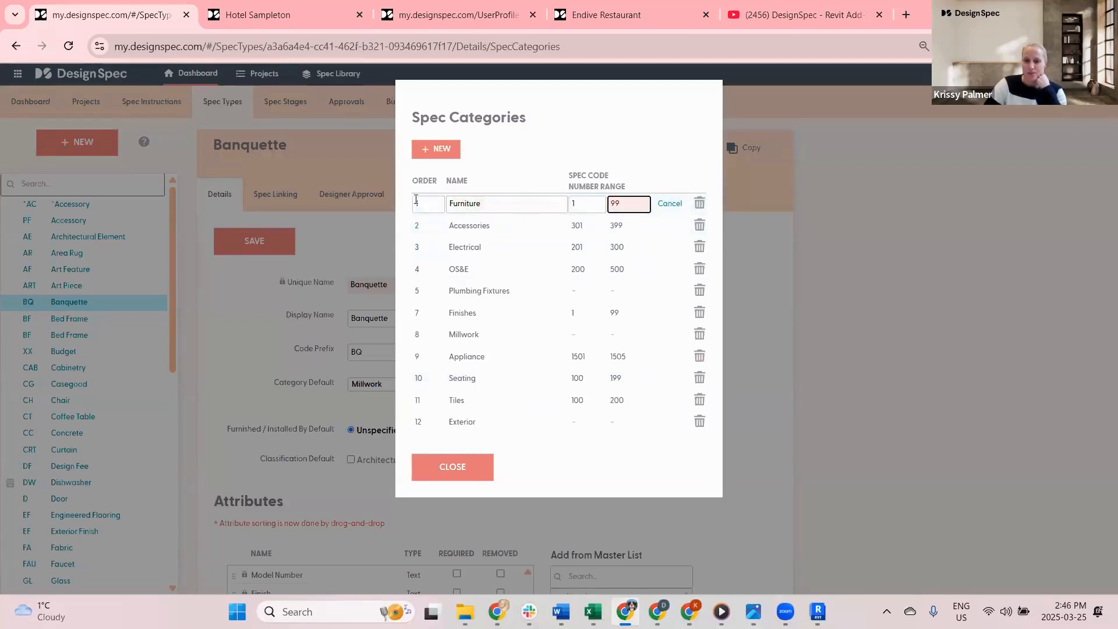
{"action": "left_click", "coordinate": [257, 372]}
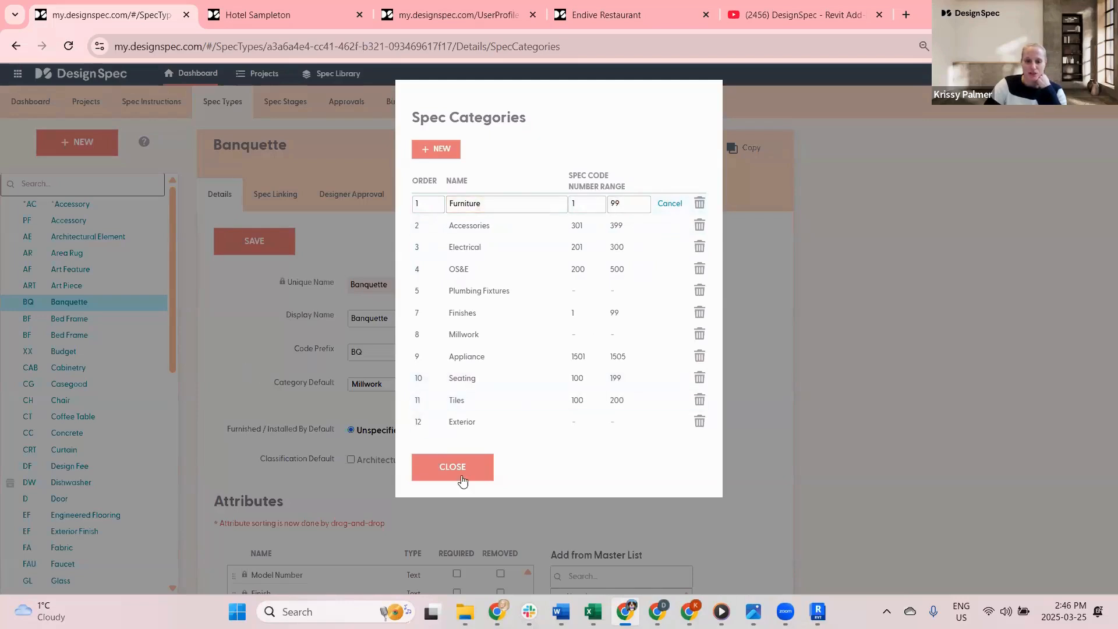
{"action": "left_click", "coordinate": [463, 479]}
- Set the Banquette spec type's default category to Furniture and save it
{"action": "left_click", "coordinate": [386, 384]}
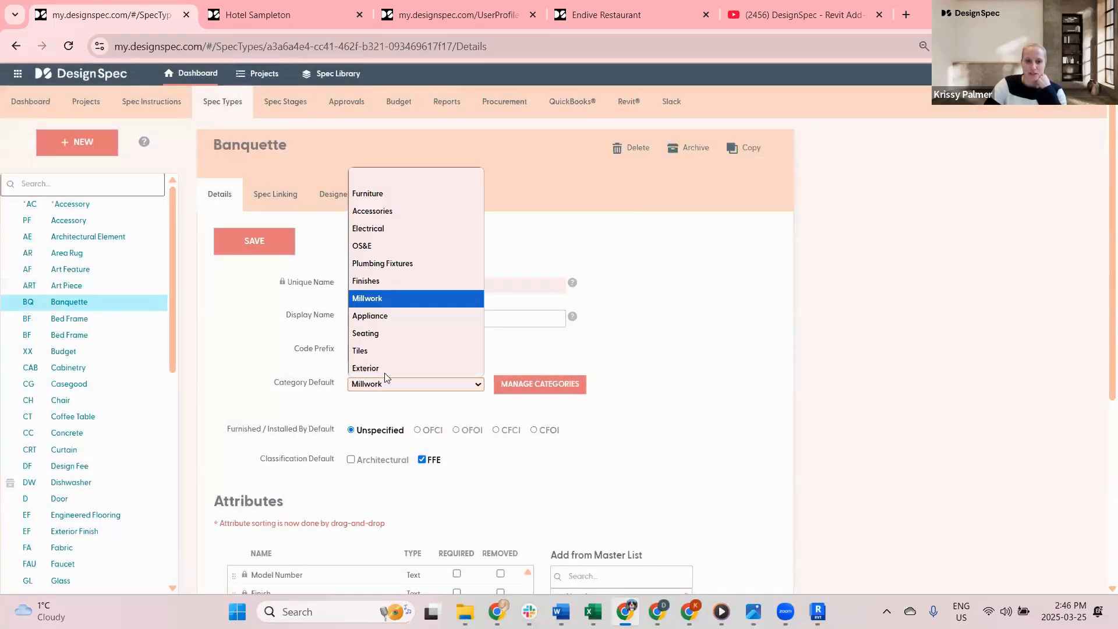
{"action": "left_click", "coordinate": [372, 194]}
{"action": "left_click", "coordinate": [266, 242]}
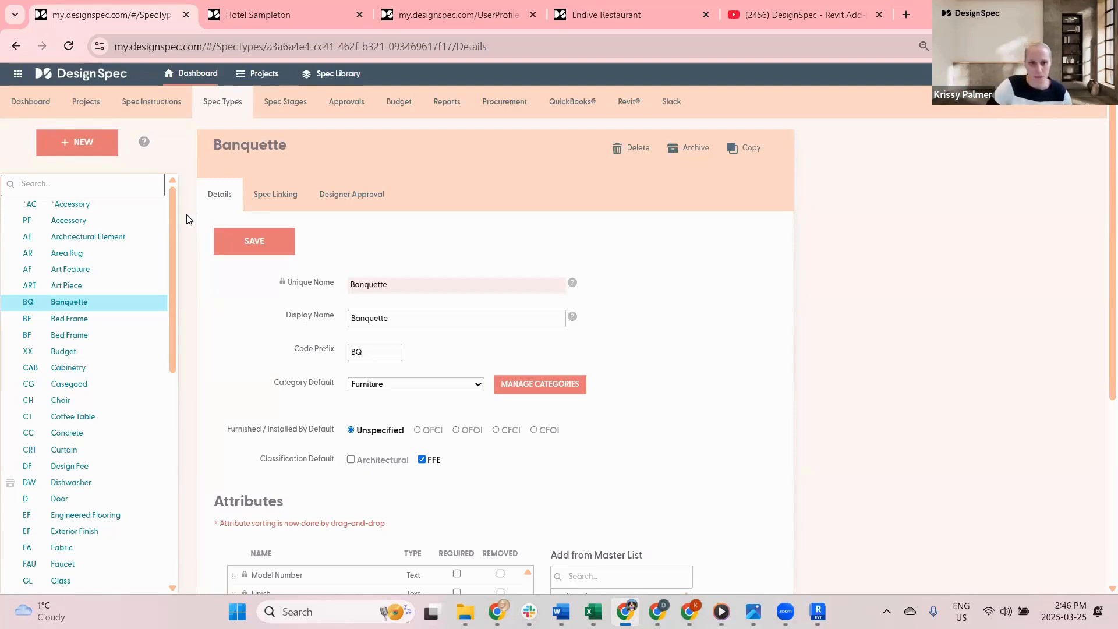
{"action": "left_click", "coordinate": [241, 241]}
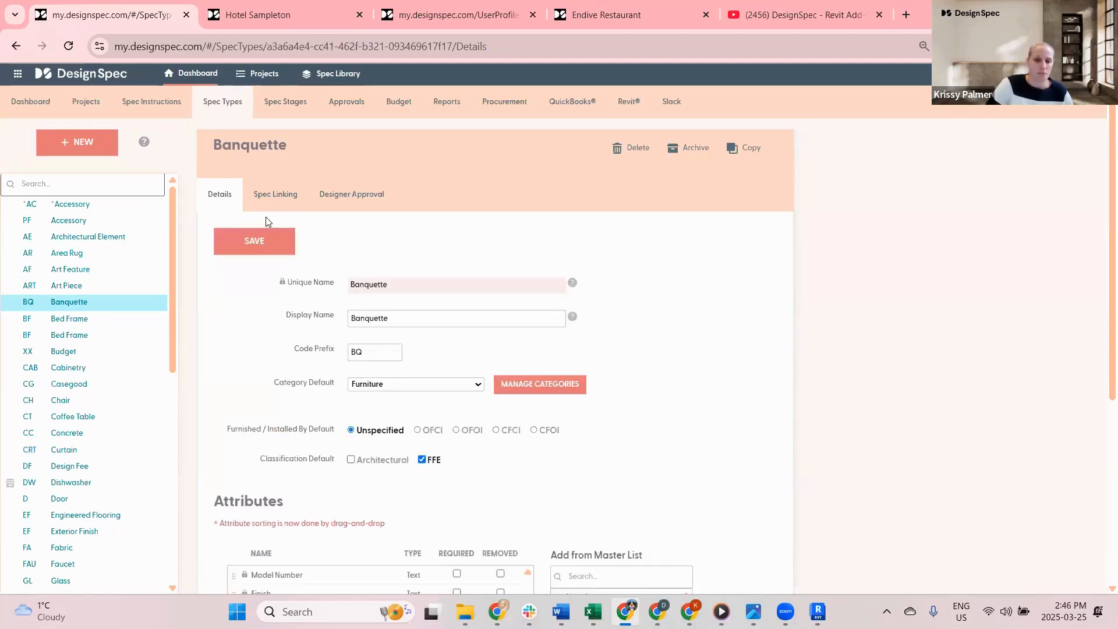
- Set the Fiddlers Green GC project's number generation to use spec category number ranges and save the project details
{"action": "left_click", "coordinate": [86, 101]}
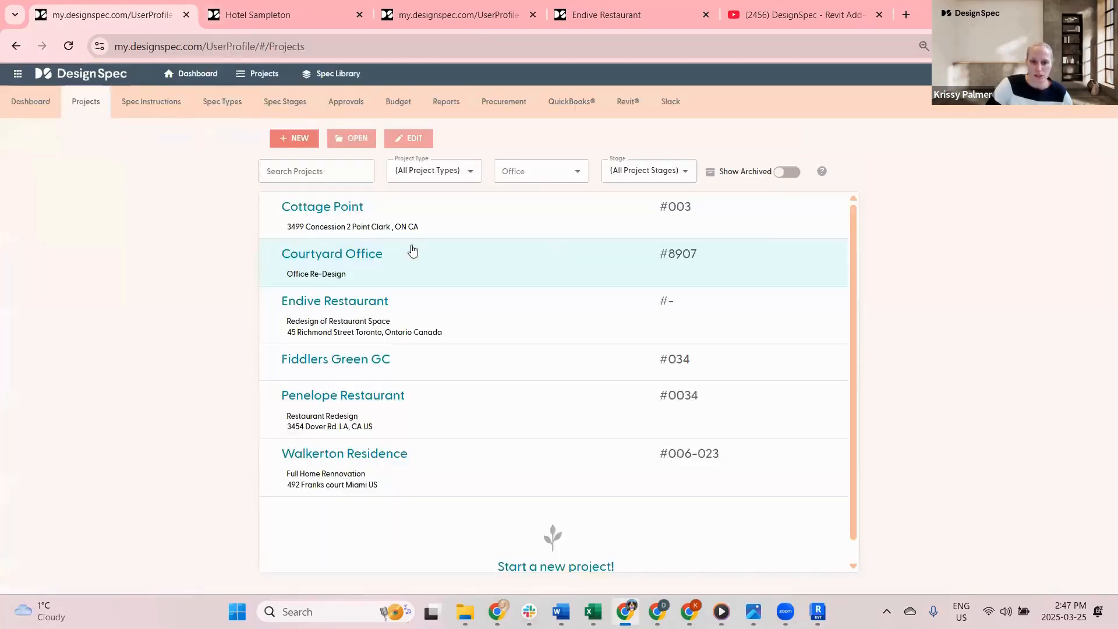
{"action": "left_click", "coordinate": [313, 413]}
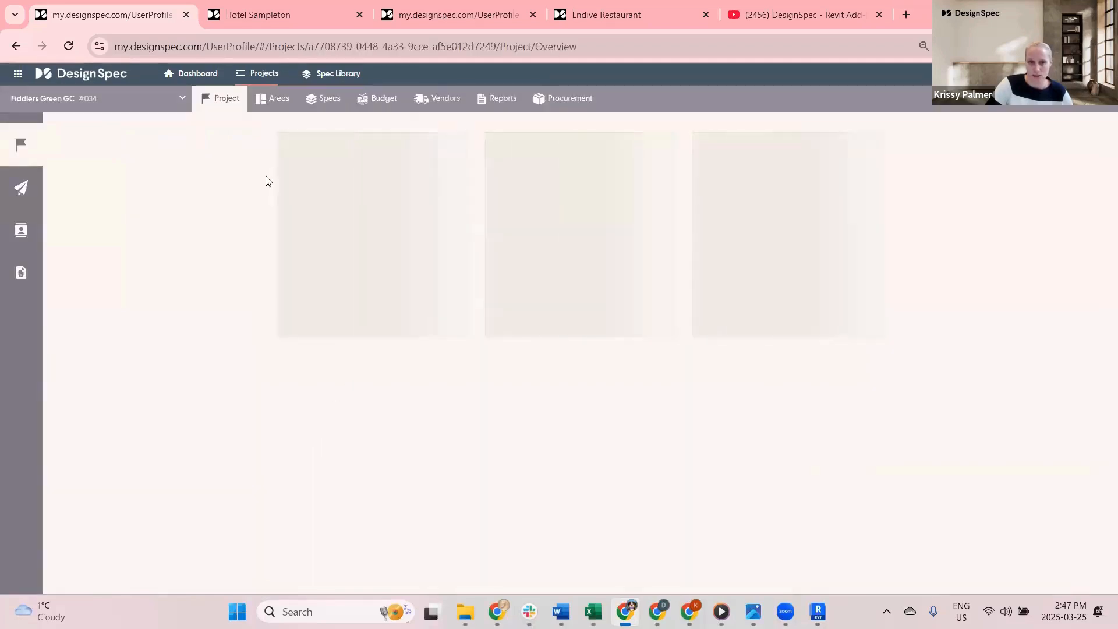
{"action": "left_click", "coordinate": [336, 109]}
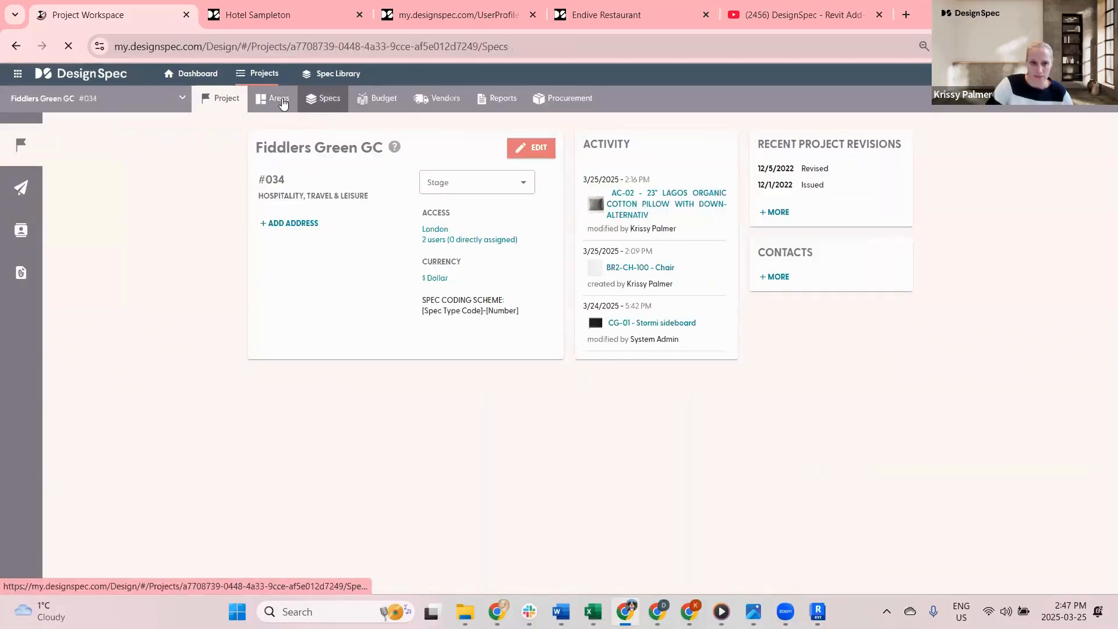
{"action": "left_click", "coordinate": [227, 100]}
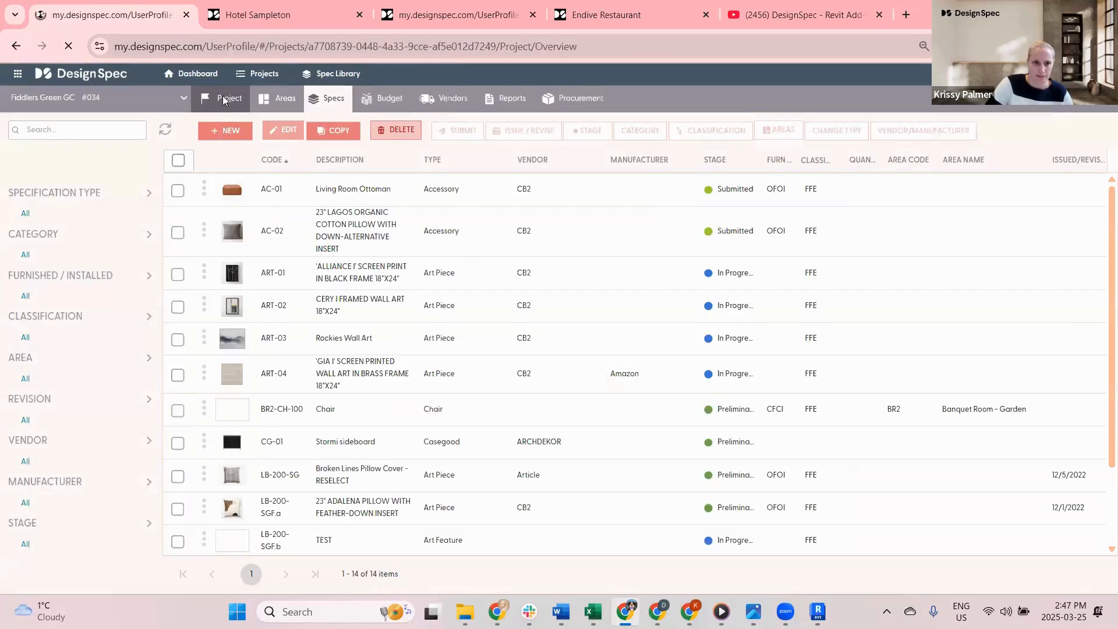
{"action": "left_click", "coordinate": [543, 150]}
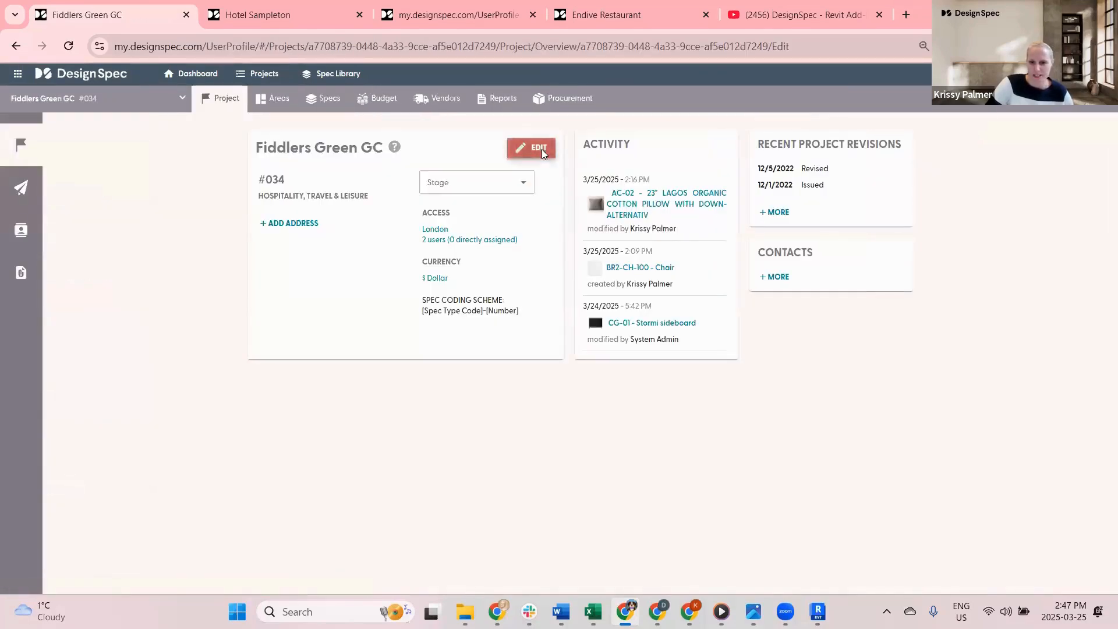
{"action": "scroll", "coordinate": [710, 361], "scroll_direction": "down", "scroll_amount": 5}
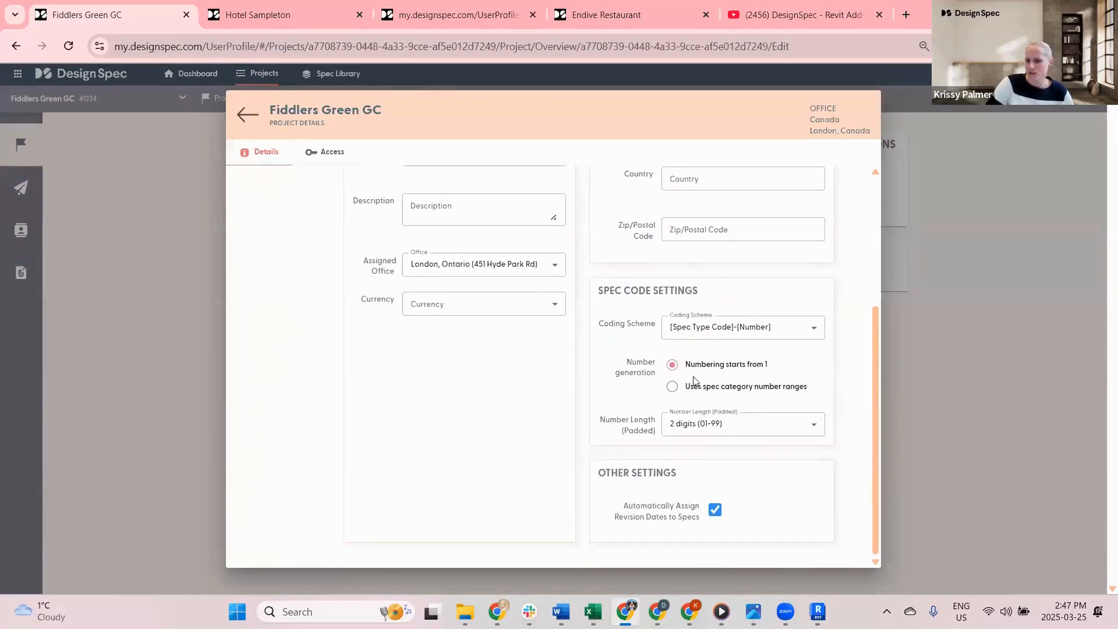
{"action": "left_click", "coordinate": [672, 386]}
{"action": "scroll", "coordinate": [394, 239], "scroll_direction": "up", "scroll_amount": 5}
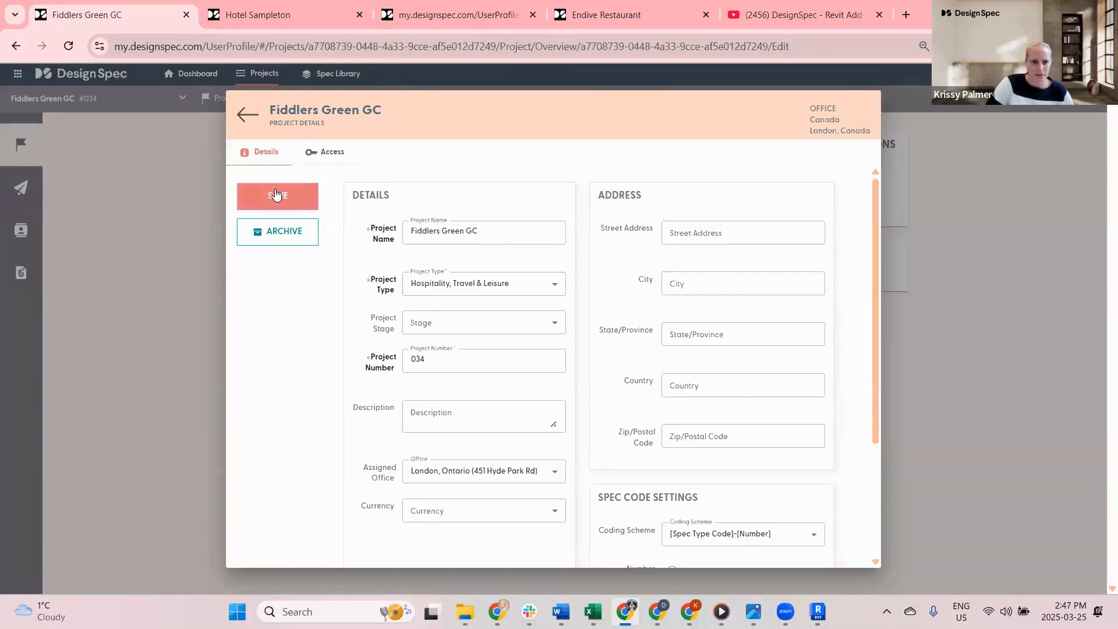
{"action": "left_click", "coordinate": [276, 196]}
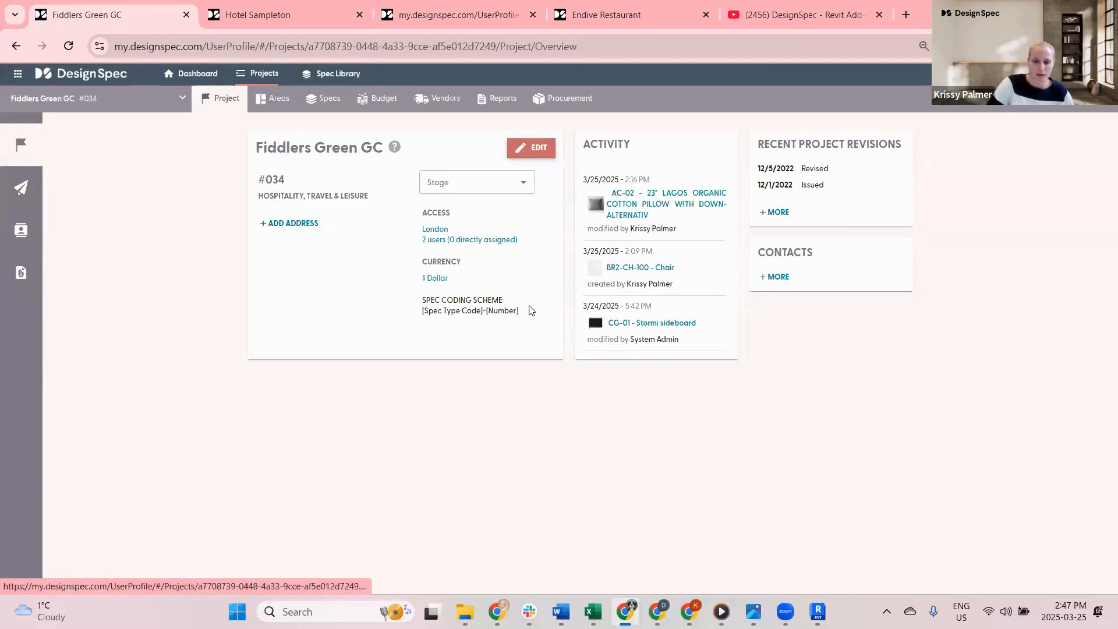
- Start a new Banquette spec in the Fiddlers Green GC project
{"action": "left_click", "coordinate": [333, 105]}
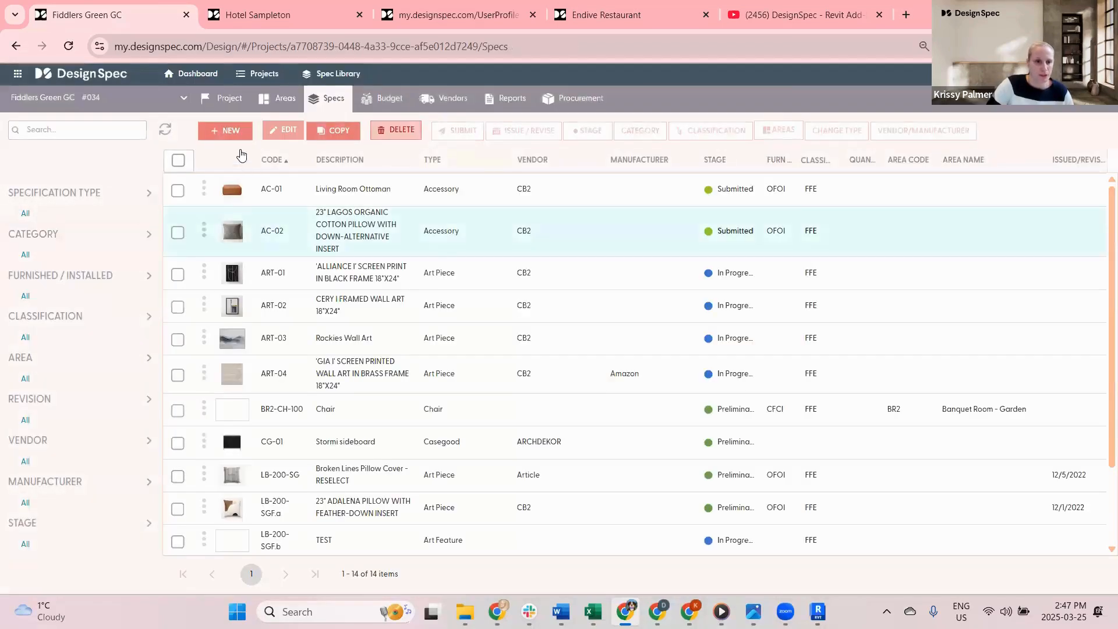
{"action": "left_click", "coordinate": [229, 131]}
{"action": "left_click", "coordinate": [234, 148]}
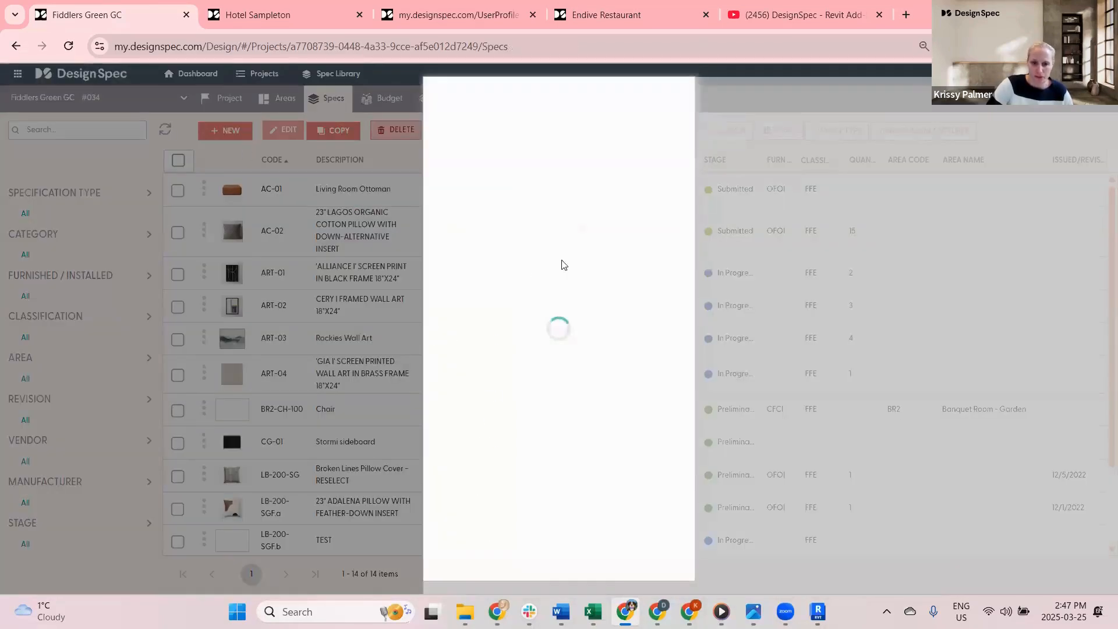
{"action": "left_click", "coordinate": [461, 340]}
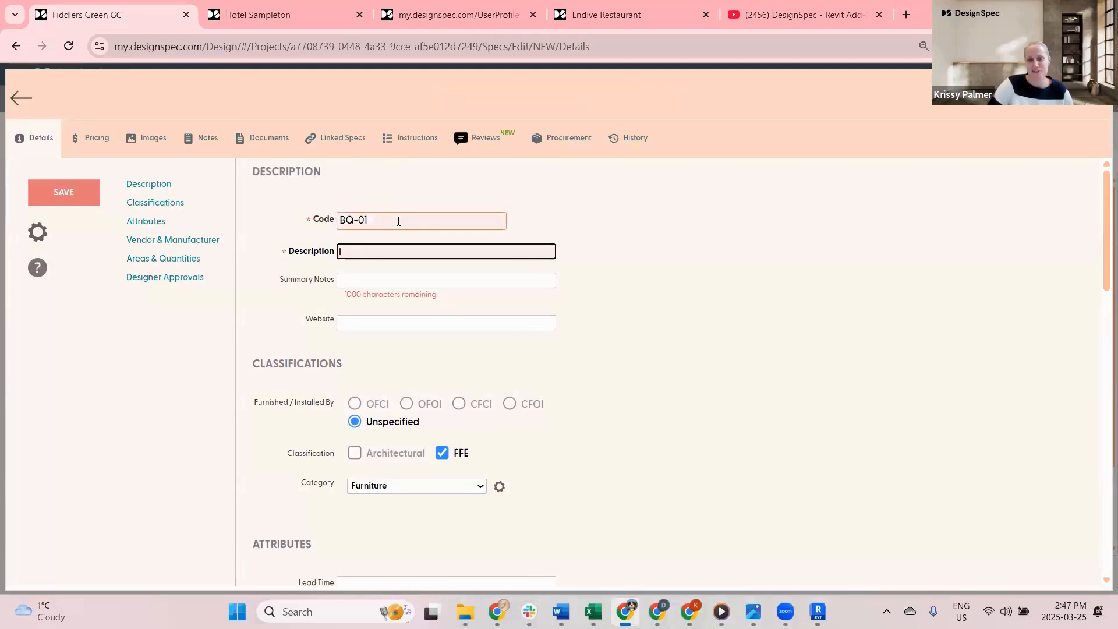
- Set the new banquette's code to BQ-1 and its description to "t", and save the spec
{"action": "double_click", "coordinate": [365, 219]}
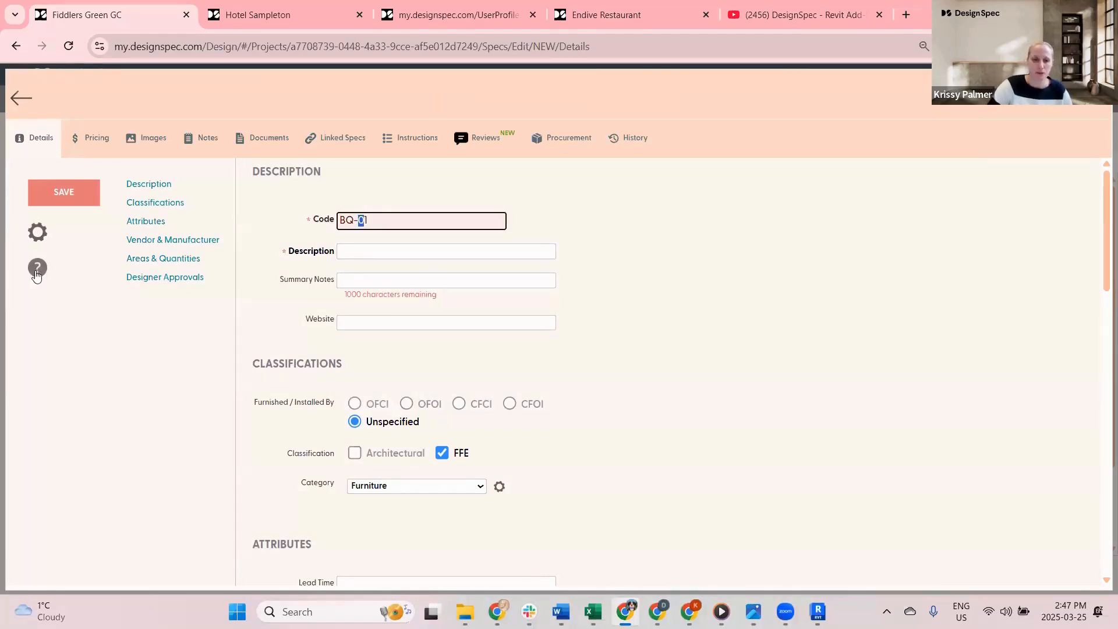
{"action": "type", "text": "1"}
{"action": "left_click", "coordinate": [64, 202]}
{"action": "left_click", "coordinate": [488, 345]}
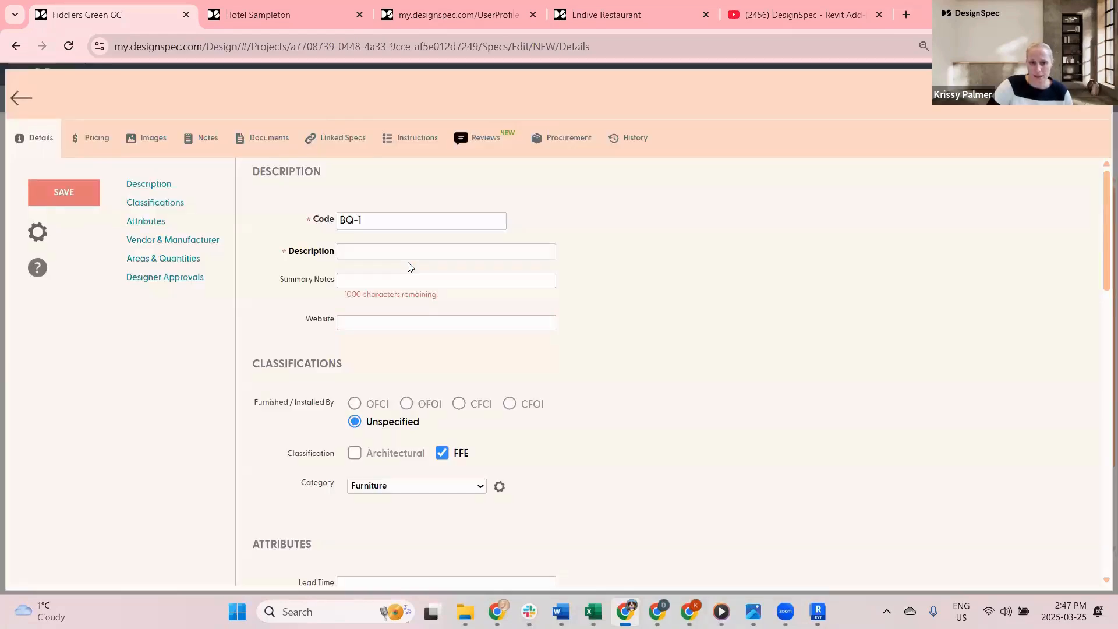
{"action": "left_click", "coordinate": [403, 251]}
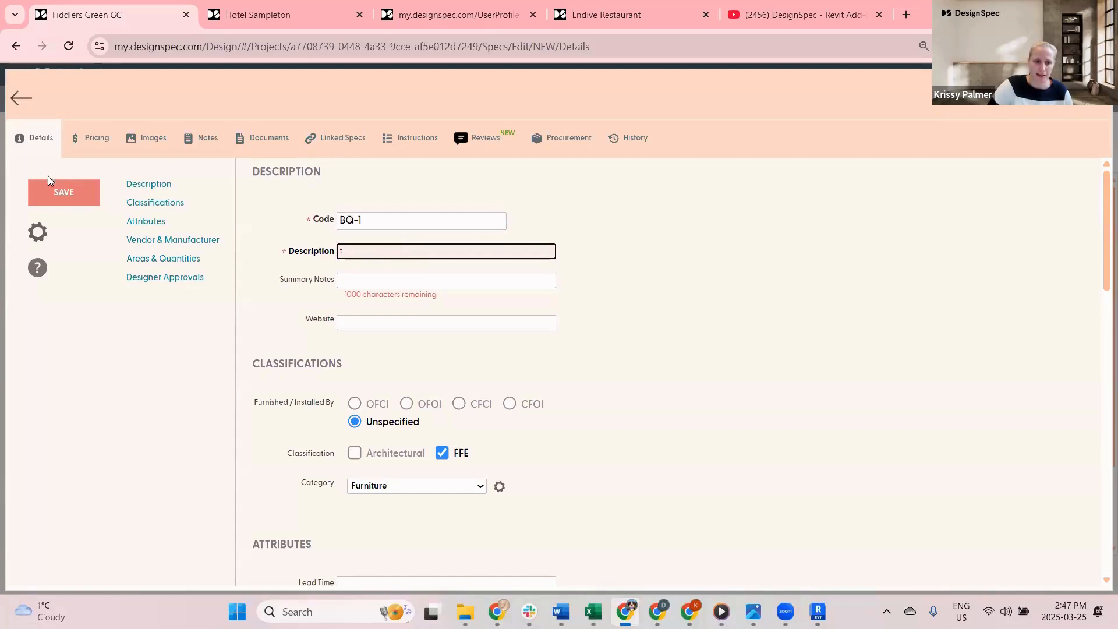
{"action": "left_click", "coordinate": [60, 186]}
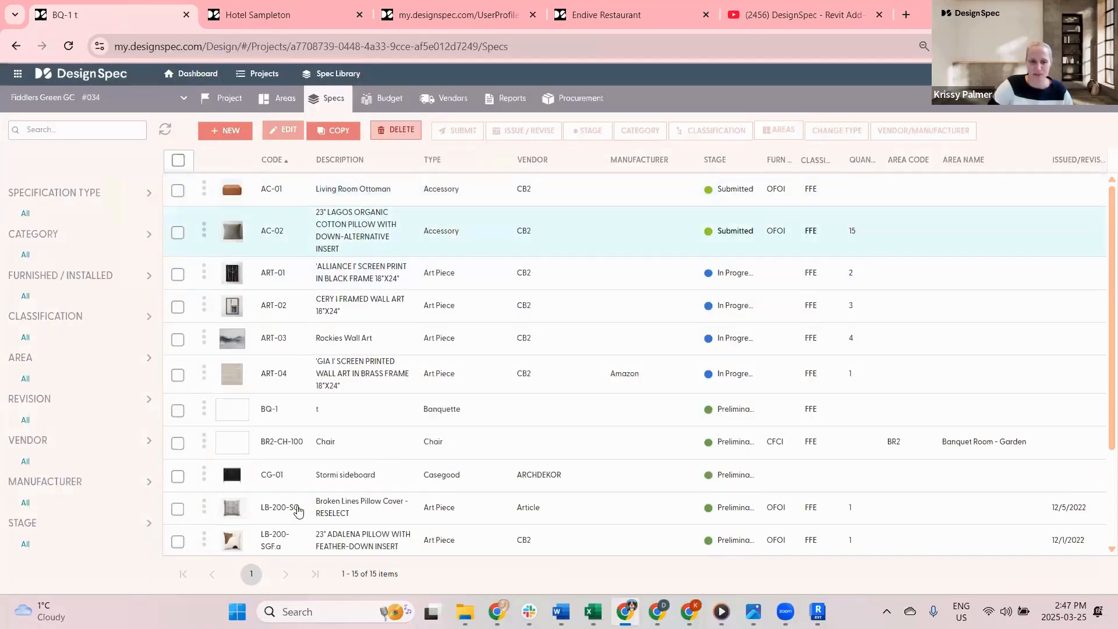
{"action": "scroll", "coordinate": [289, 354], "scroll_direction": "down", "scroll_amount": 1}
{"action": "scroll", "coordinate": [286, 354], "scroll_direction": "down", "scroll_amount": 2}
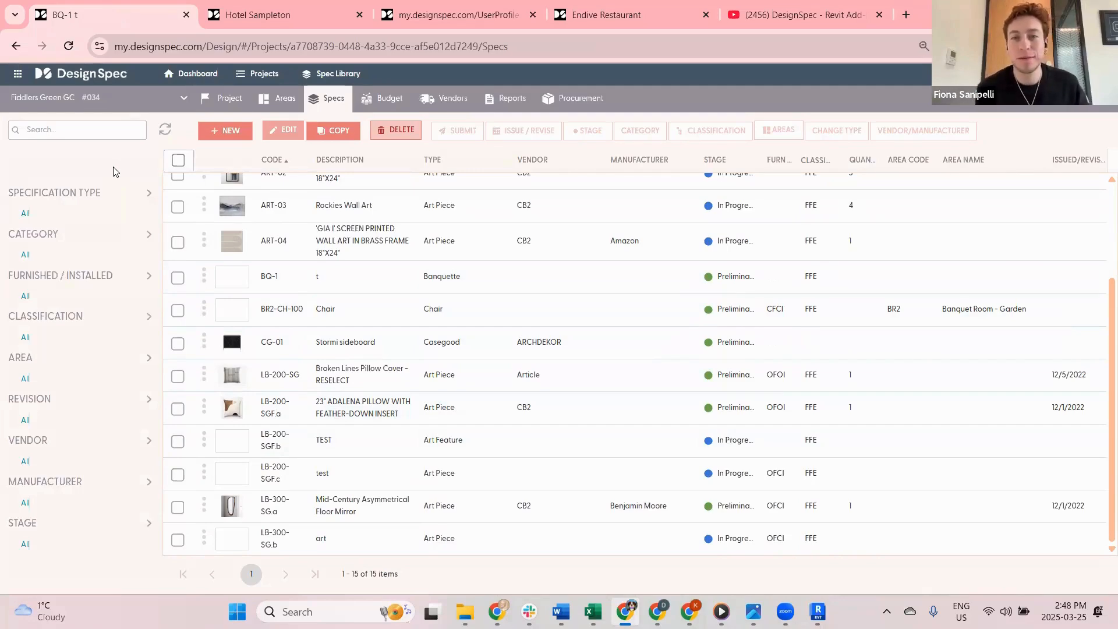
- Open the company's user management page to review users and their assigned roles
{"action": "left_click", "coordinate": [184, 243]}
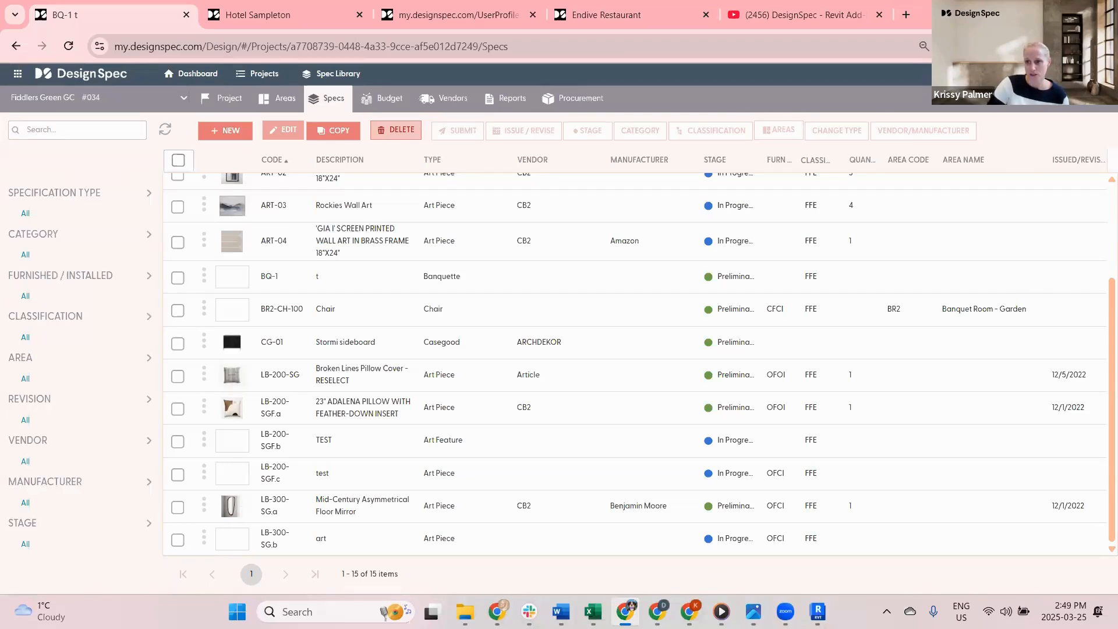
{"action": "left_click", "coordinate": [1058, 114]}
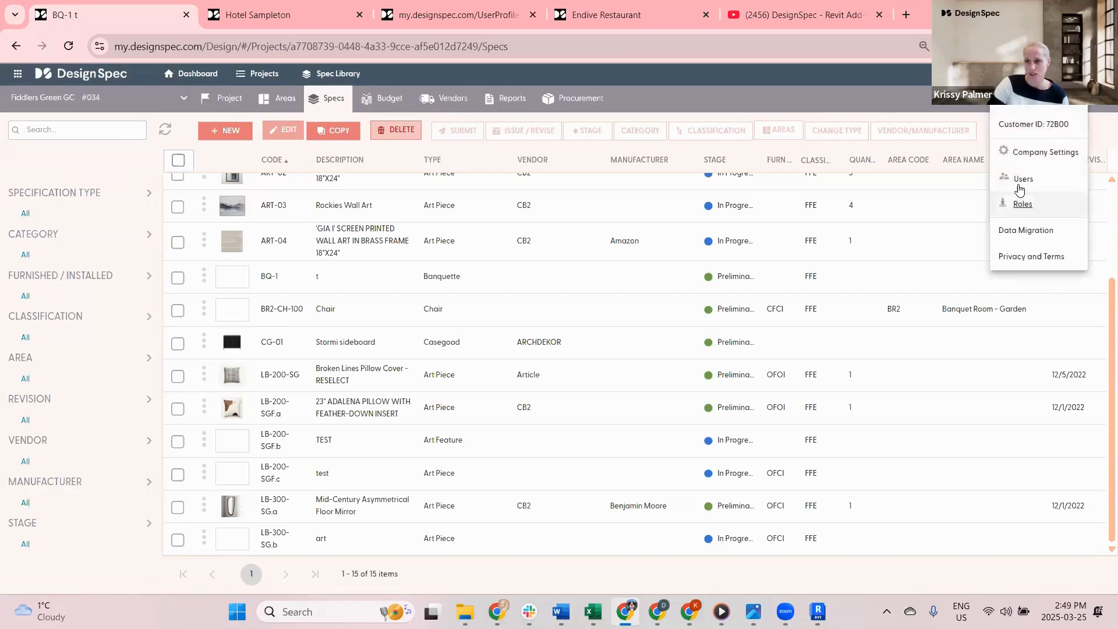
{"action": "left_click", "coordinate": [984, 181]}
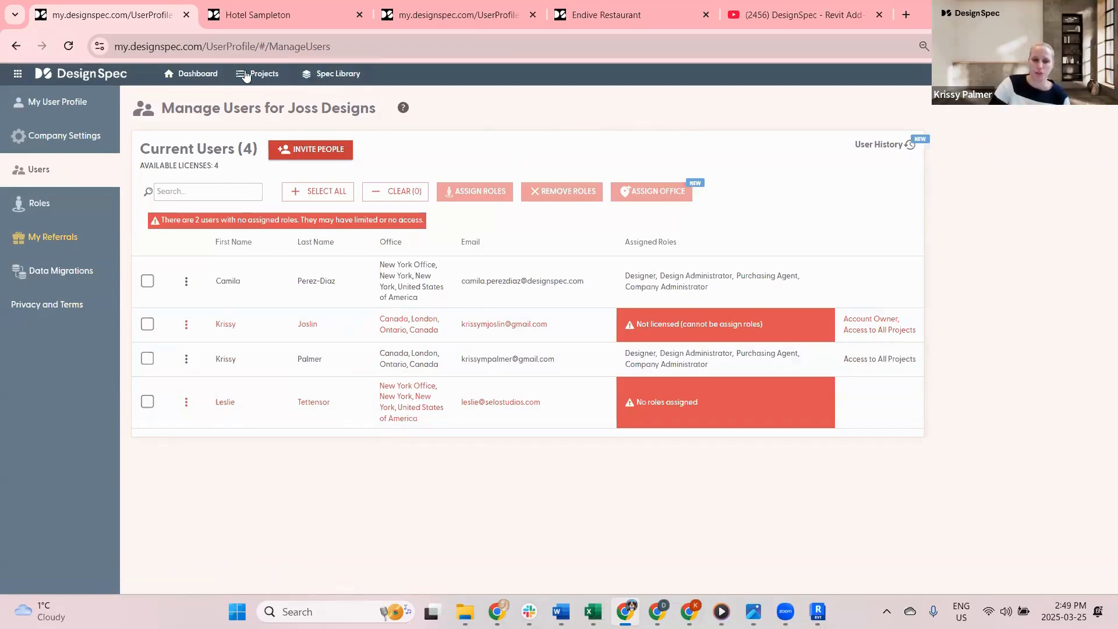
- Return to the Fiddlers Green GC project and open its procurement items
{"action": "mouse_move", "coordinate": [208, 81]}
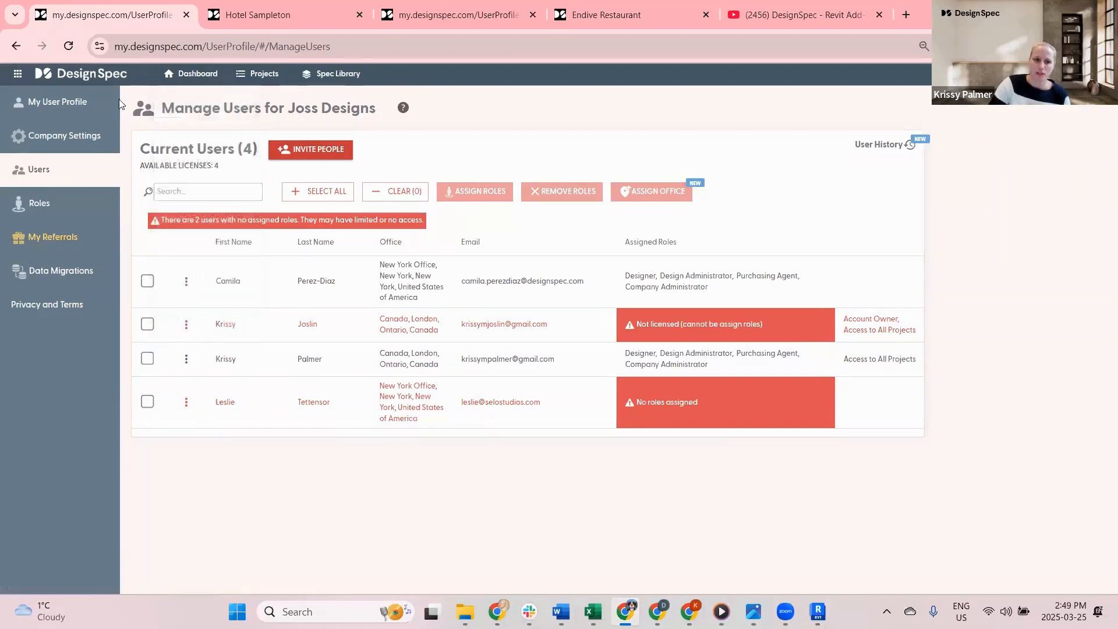
{"action": "left_click", "coordinate": [100, 78]}
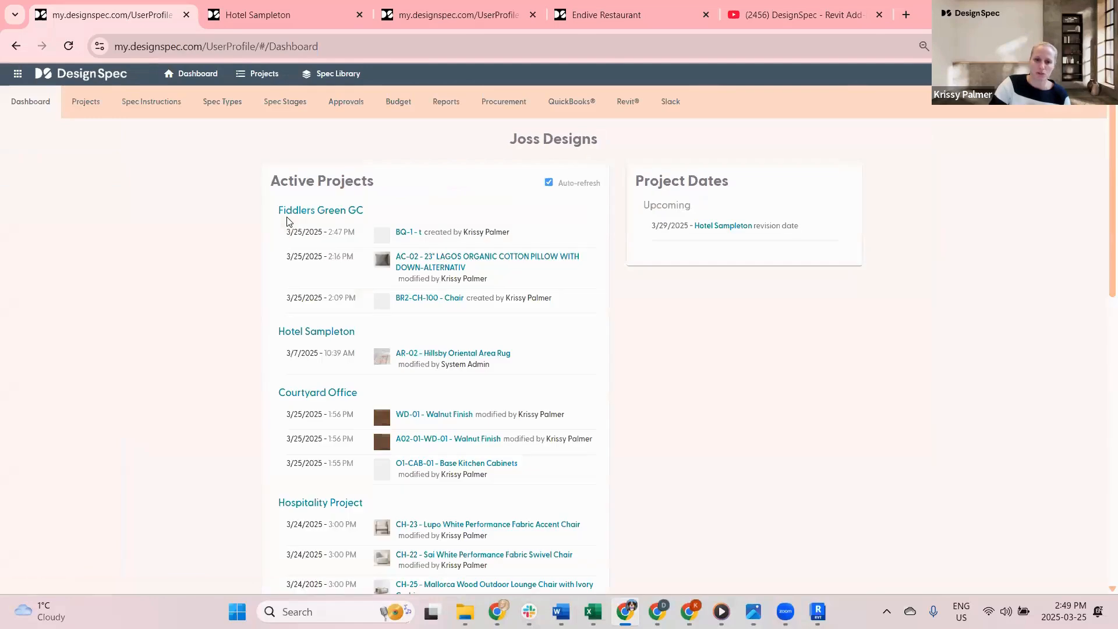
{"action": "left_click", "coordinate": [297, 213]}
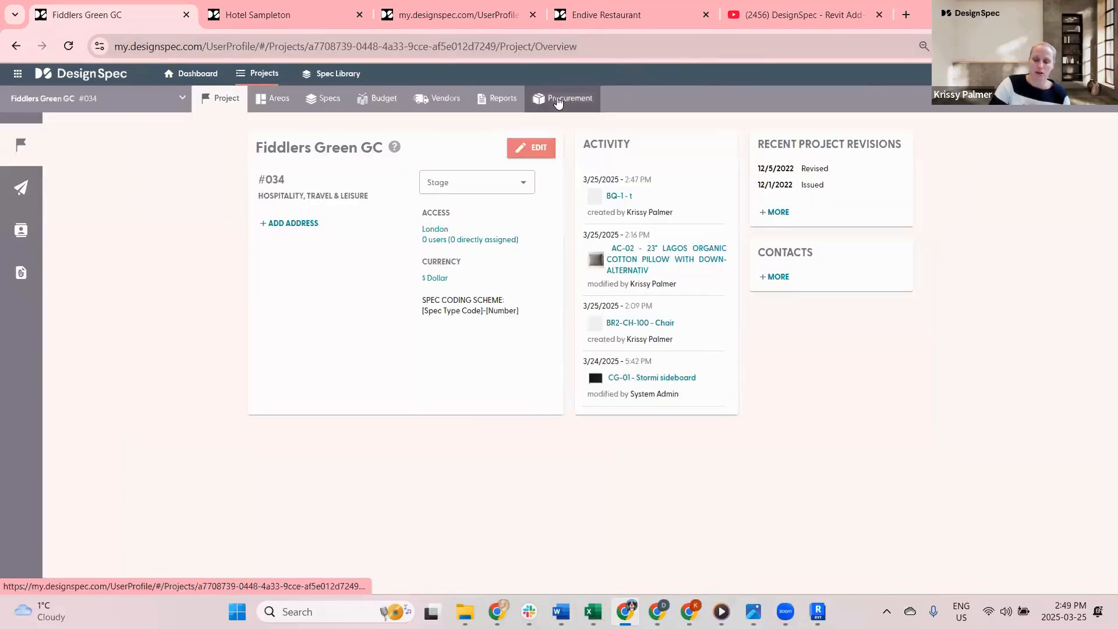
{"action": "left_click", "coordinate": [557, 98]}
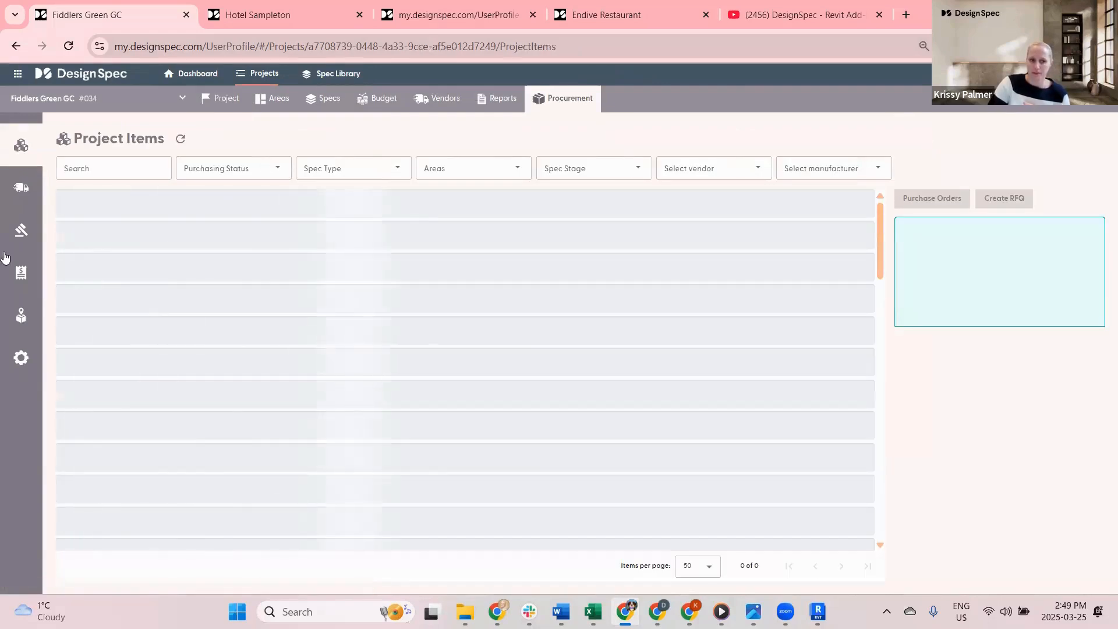
- View the Fiddlers Green GC project's vendor bidding RFQs, and switch to those of the Courtyard Office project
{"action": "left_click", "coordinate": [37, 236]}
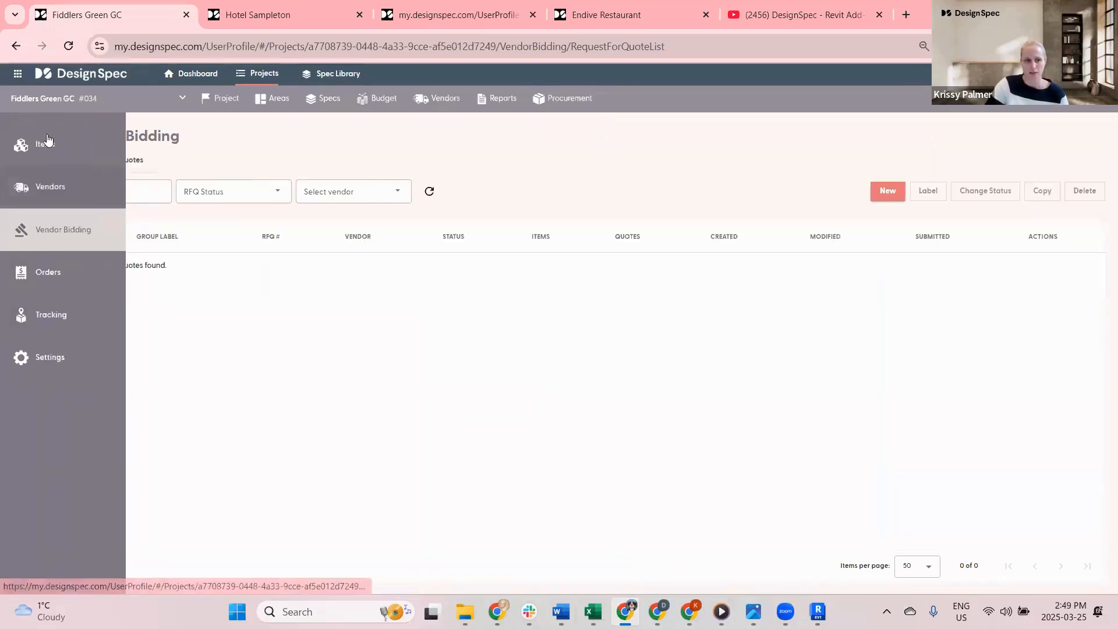
{"action": "left_click", "coordinate": [58, 100]}
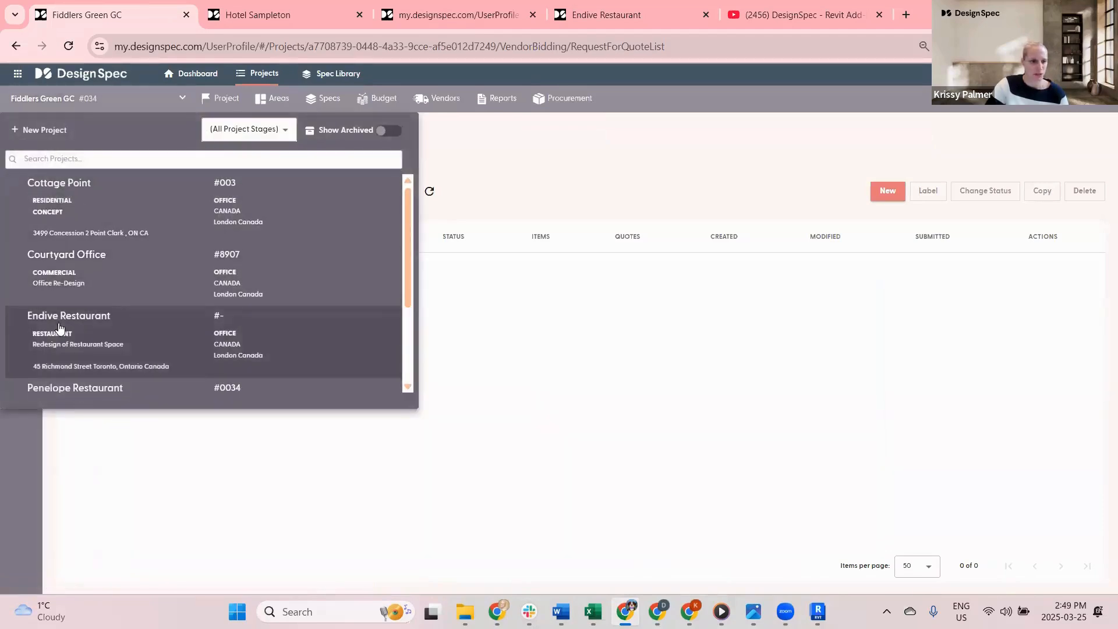
{"action": "scroll", "coordinate": [67, 338], "scroll_direction": "down", "scroll_amount": 2}
{"action": "scroll", "coordinate": [65, 256], "scroll_direction": "up", "scroll_amount": 2}
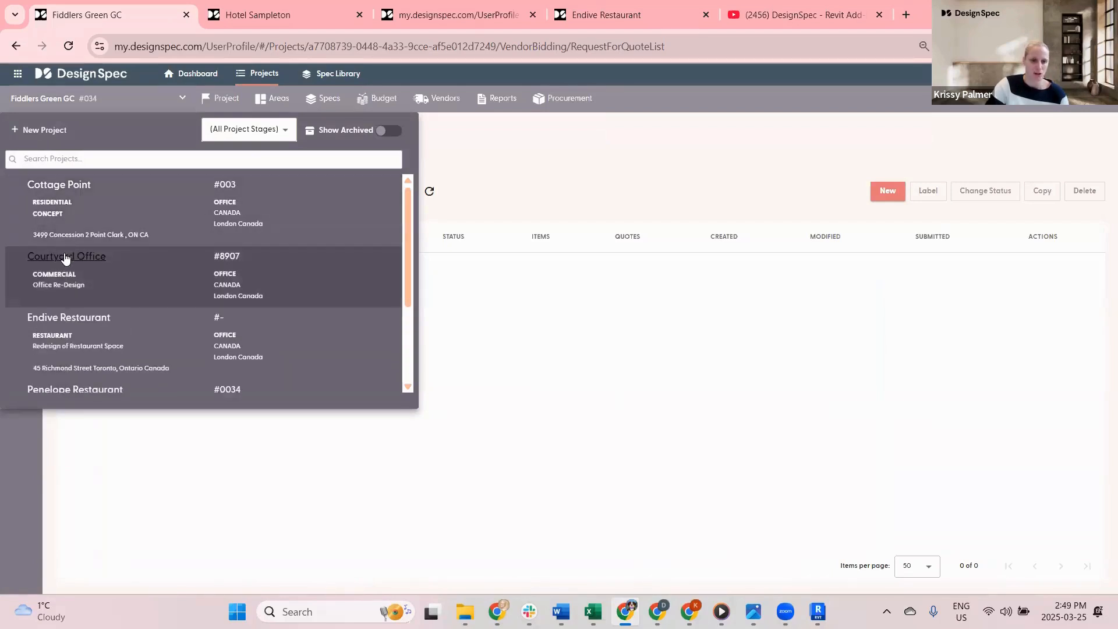
{"action": "left_click", "coordinate": [65, 258]}
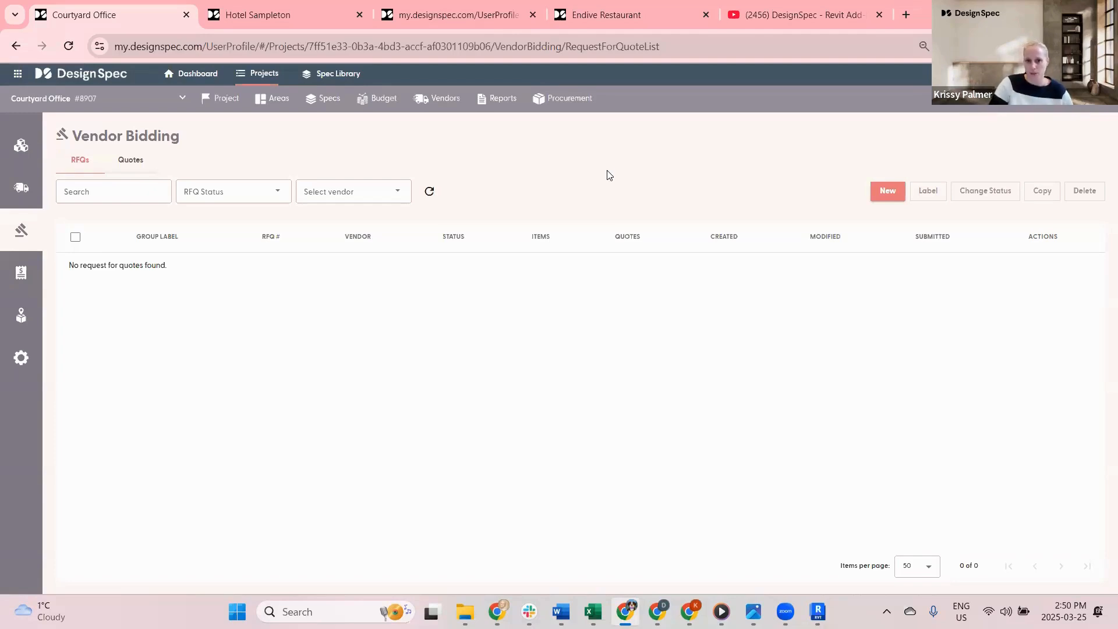
- Review the Courtyard Office project's available report templates and its vendor list
{"action": "left_click", "coordinate": [498, 99]}
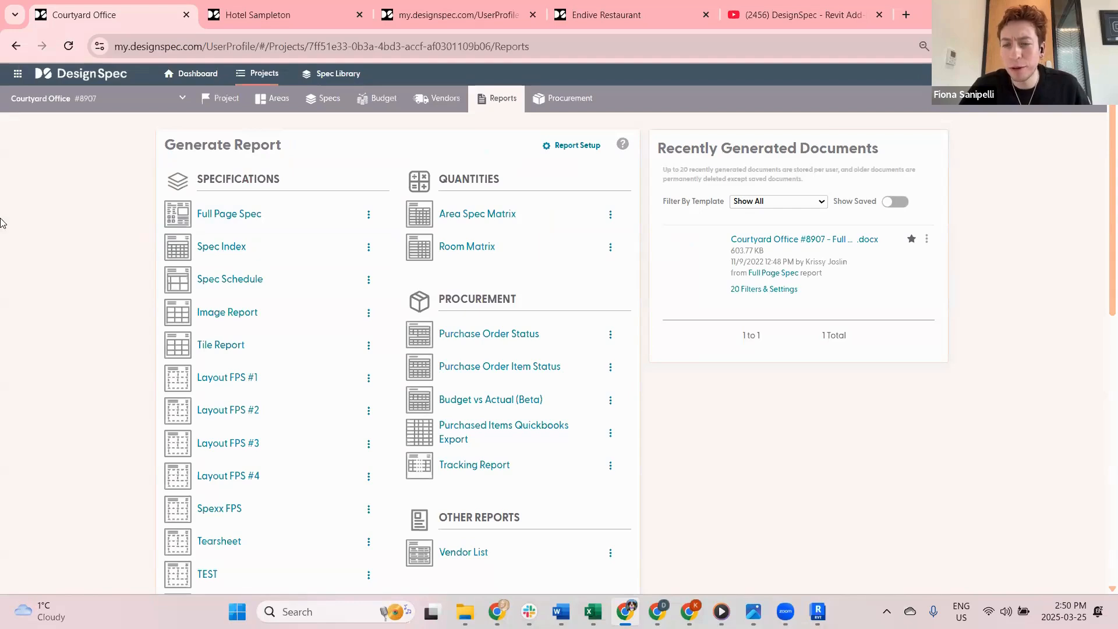
{"action": "left_click", "coordinate": [434, 103]}
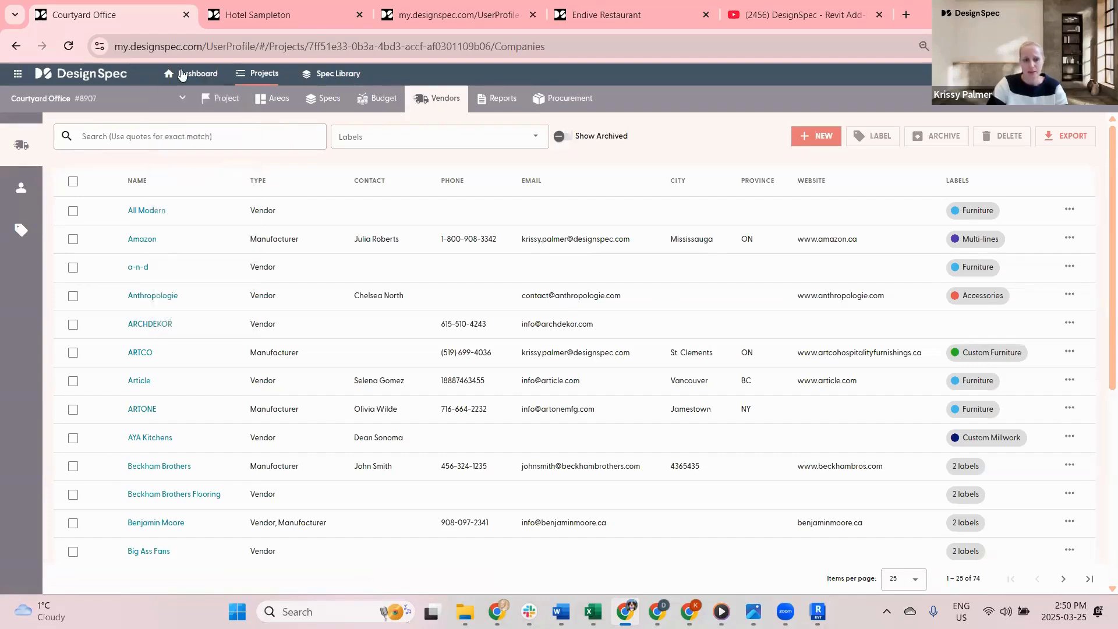
- Return to the Fiddlers Green GC project through the company dashboard and open its vendor list
{"action": "left_click", "coordinate": [210, 75]}
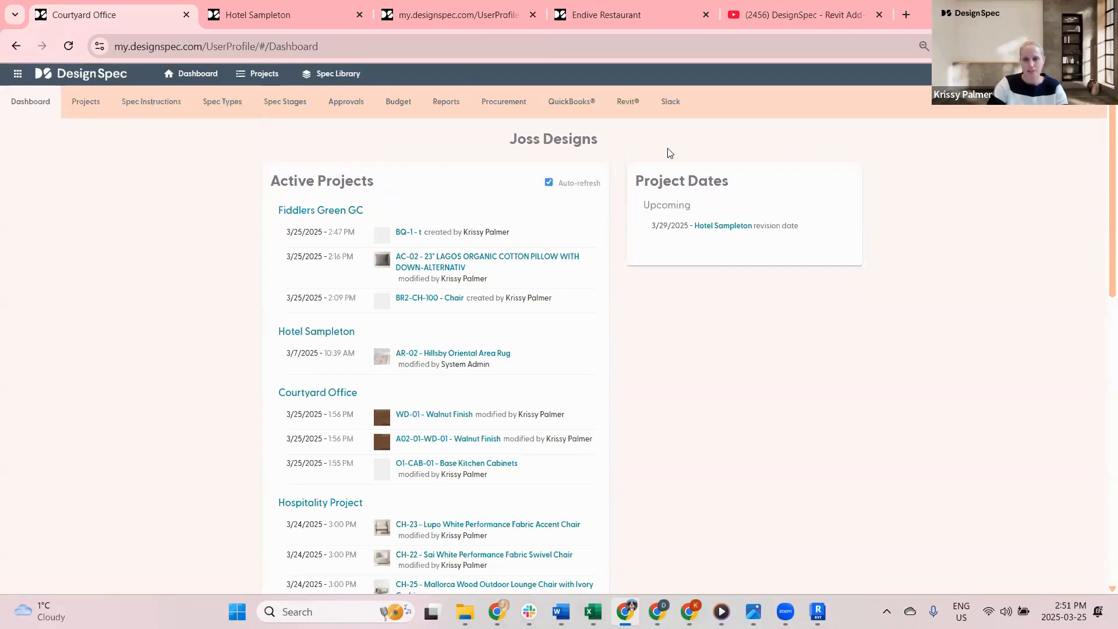
{"action": "left_click", "coordinate": [312, 214]}
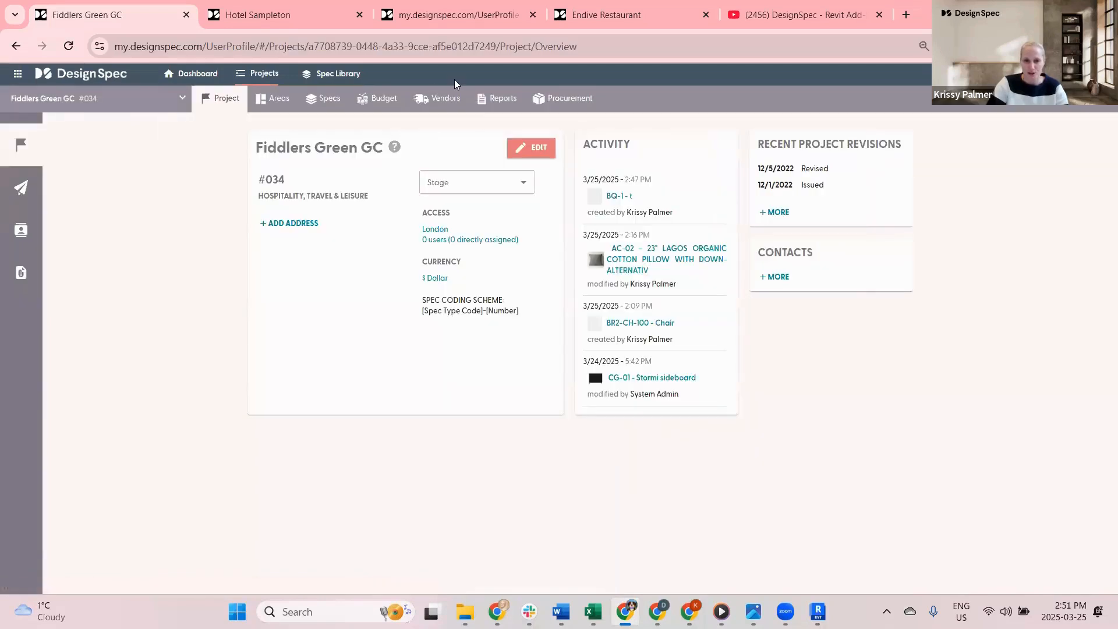
{"action": "left_click", "coordinate": [443, 97]}
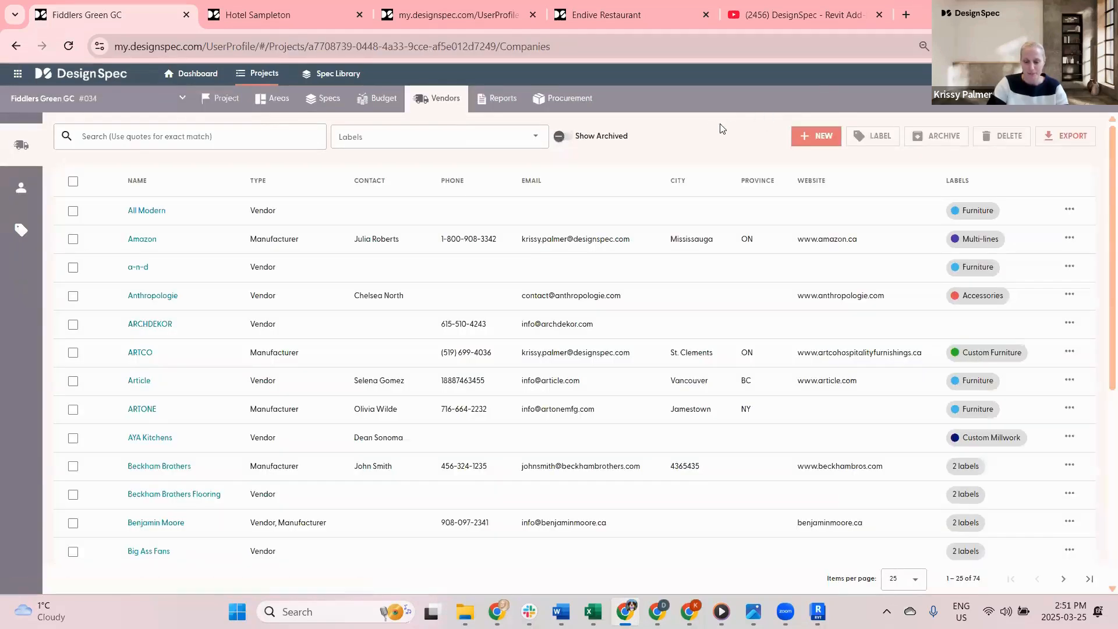